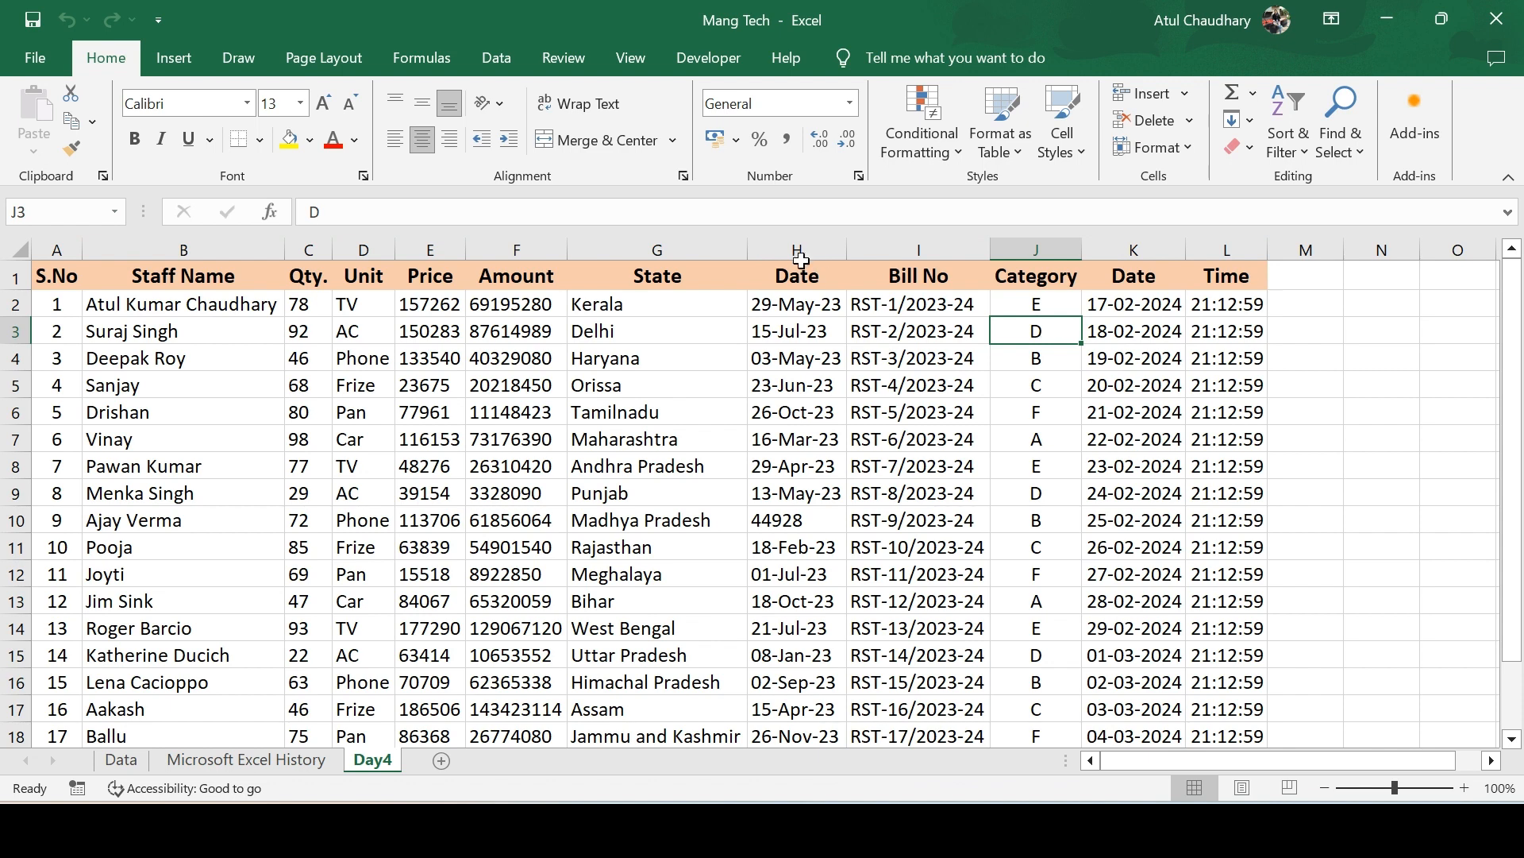
Examine the Date, Amount, State and Bill No columns and the number formats offered for a Bill No cell.
{"action": "left_click", "coordinate": [796, 249]}
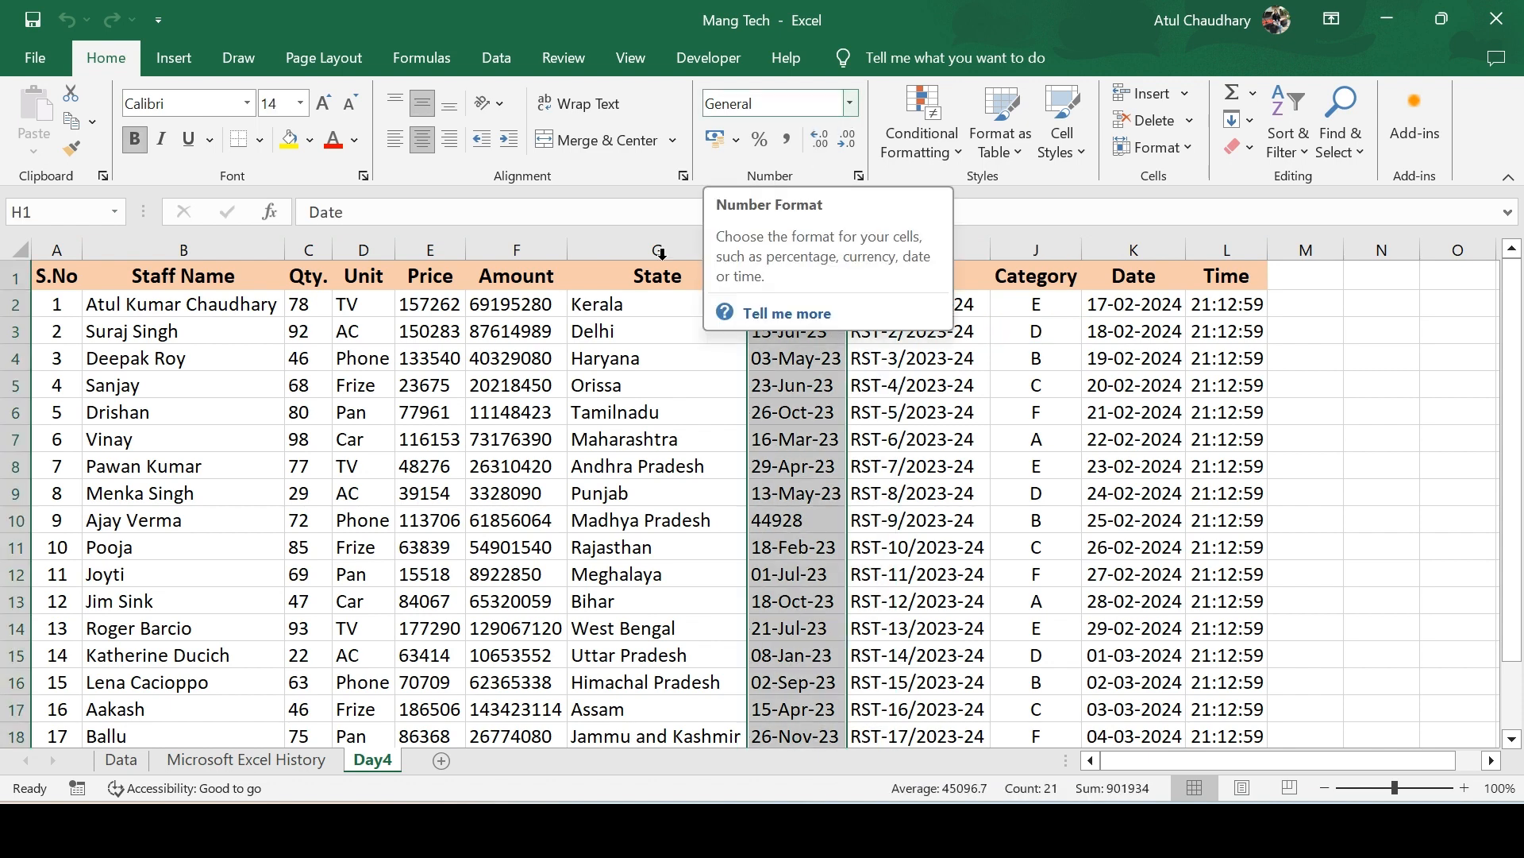
{"action": "left_click", "coordinate": [536, 239]}
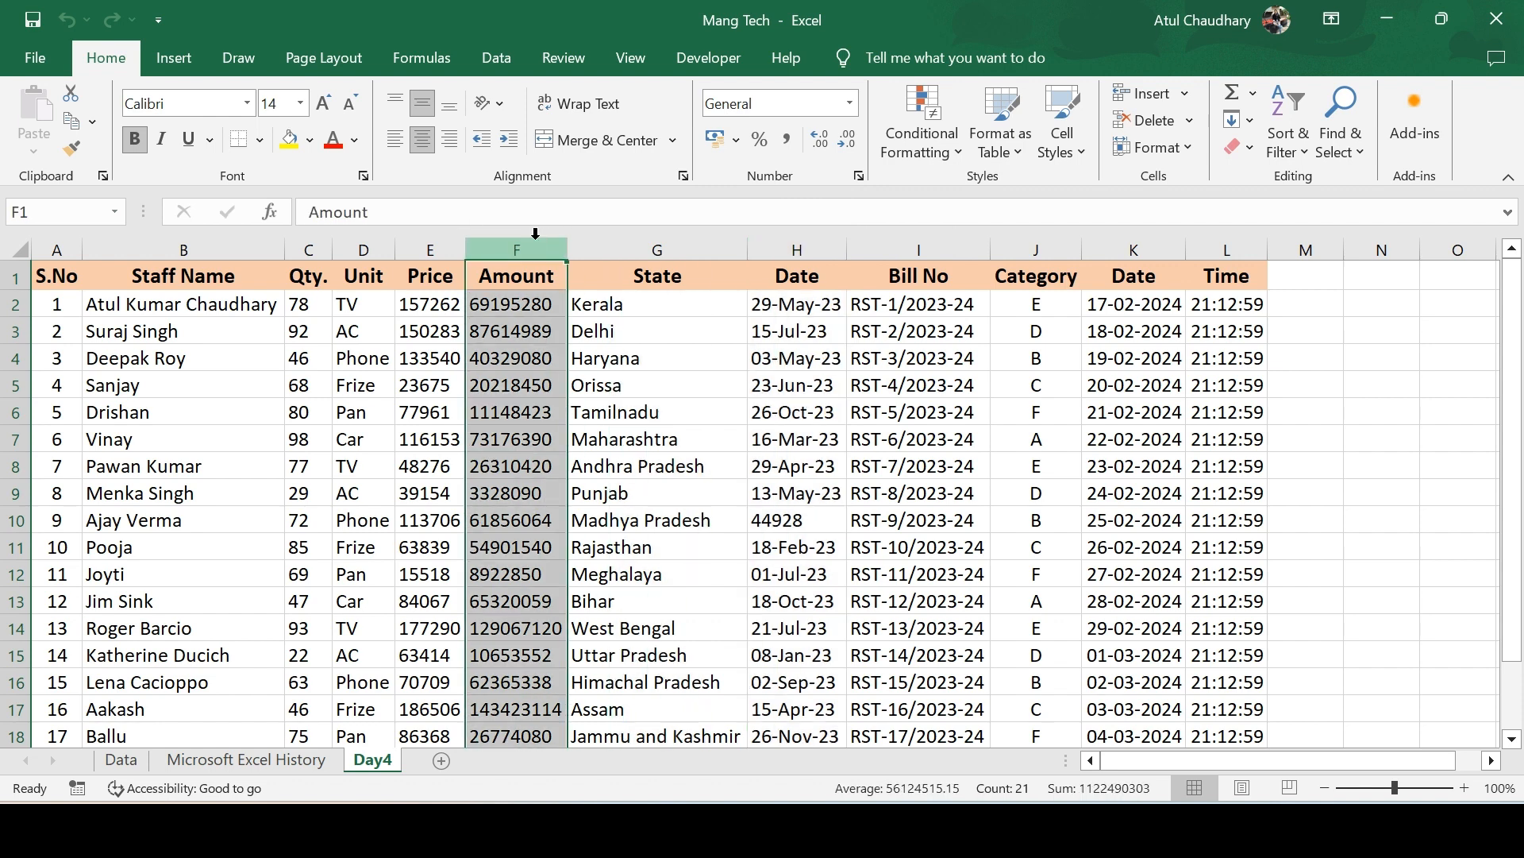
{"action": "left_click", "coordinate": [638, 251]}
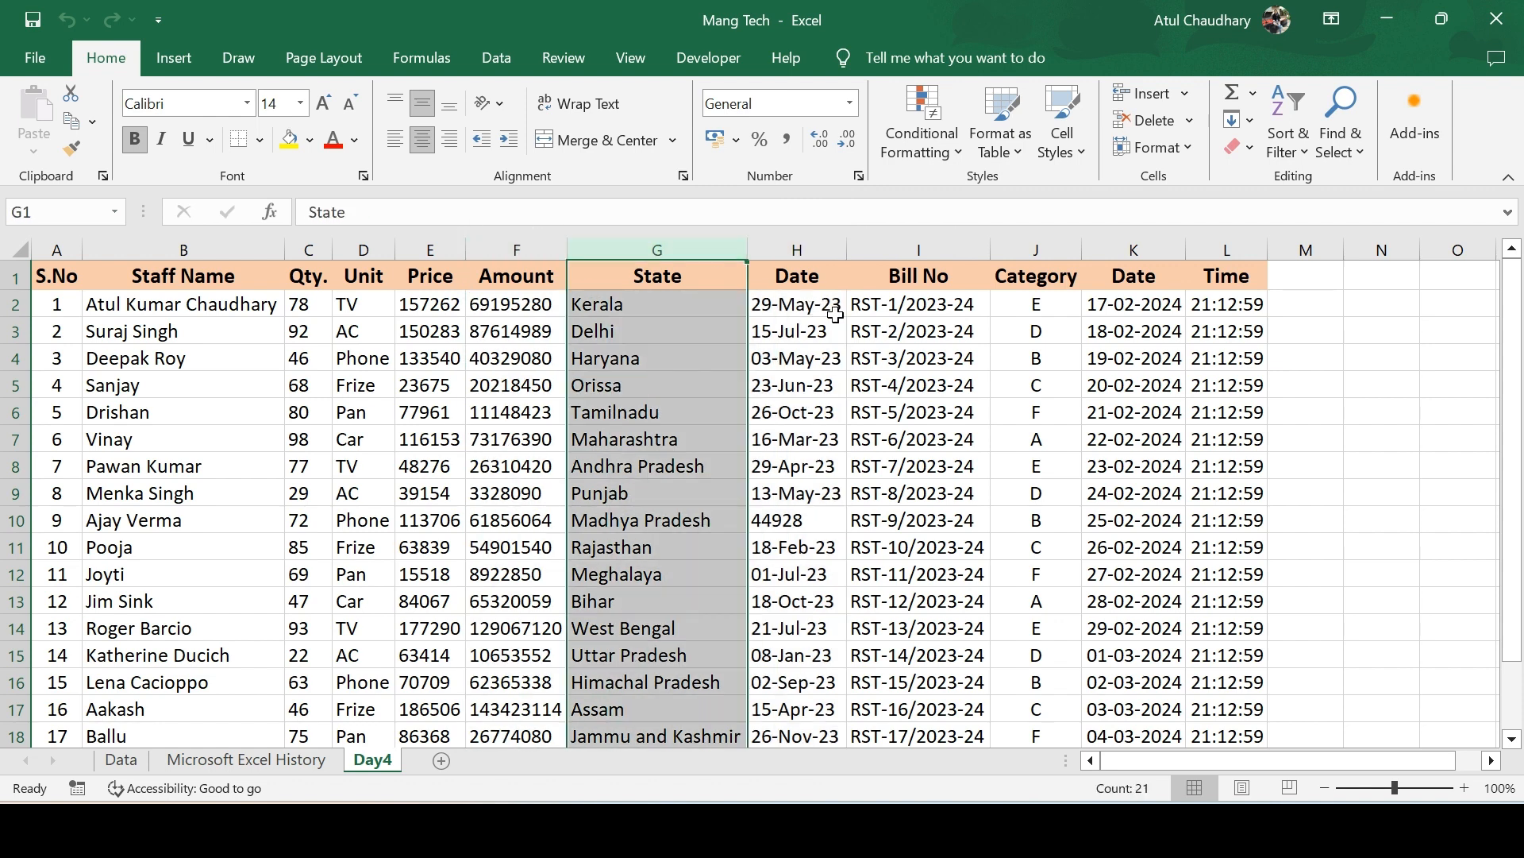
{"action": "left_click", "coordinate": [881, 316]}
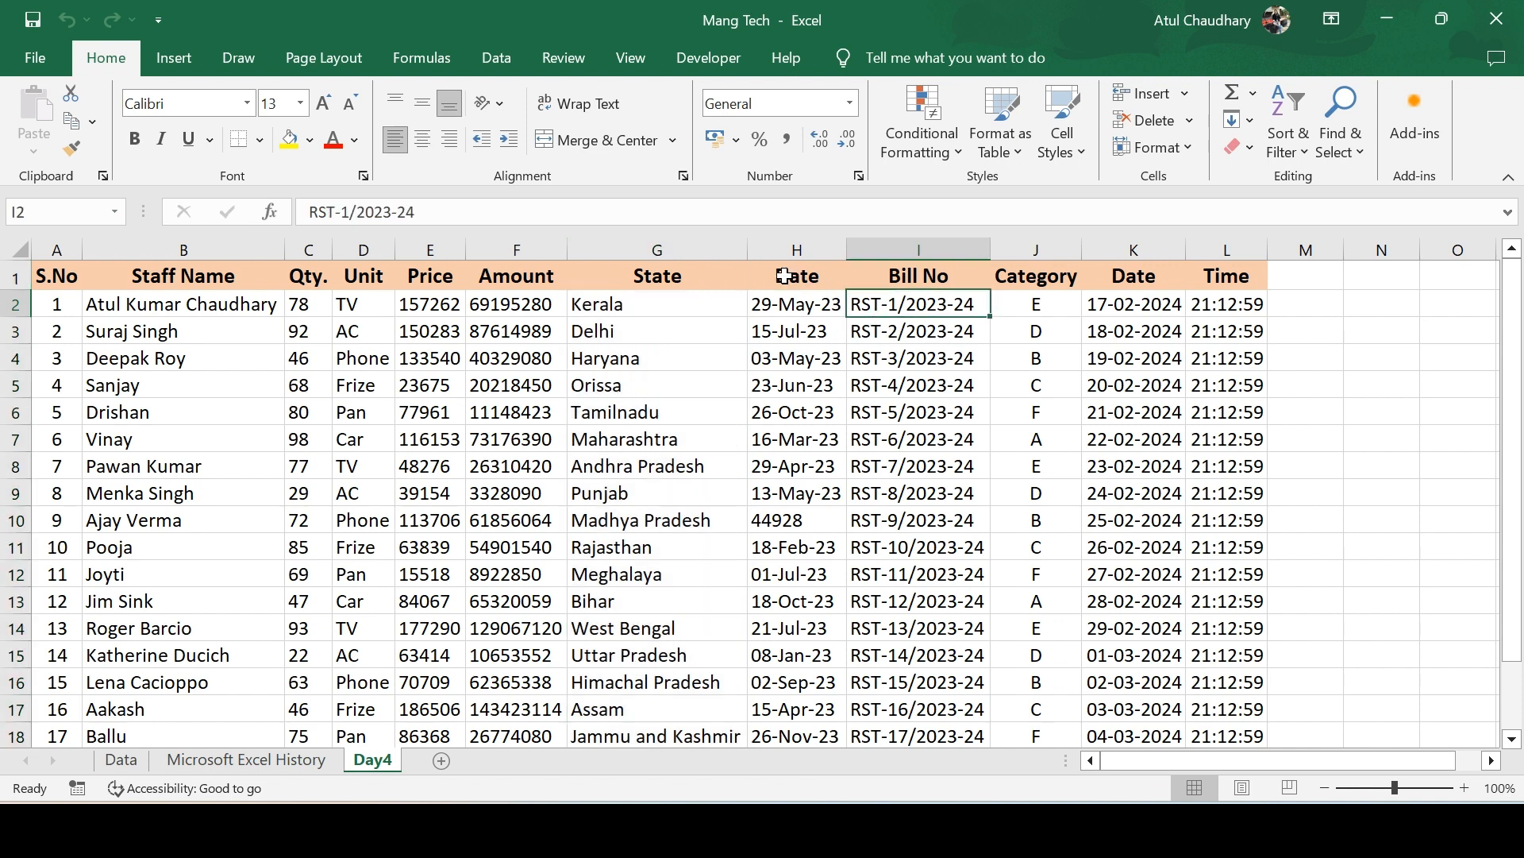
{"action": "left_click", "coordinate": [784, 247]}
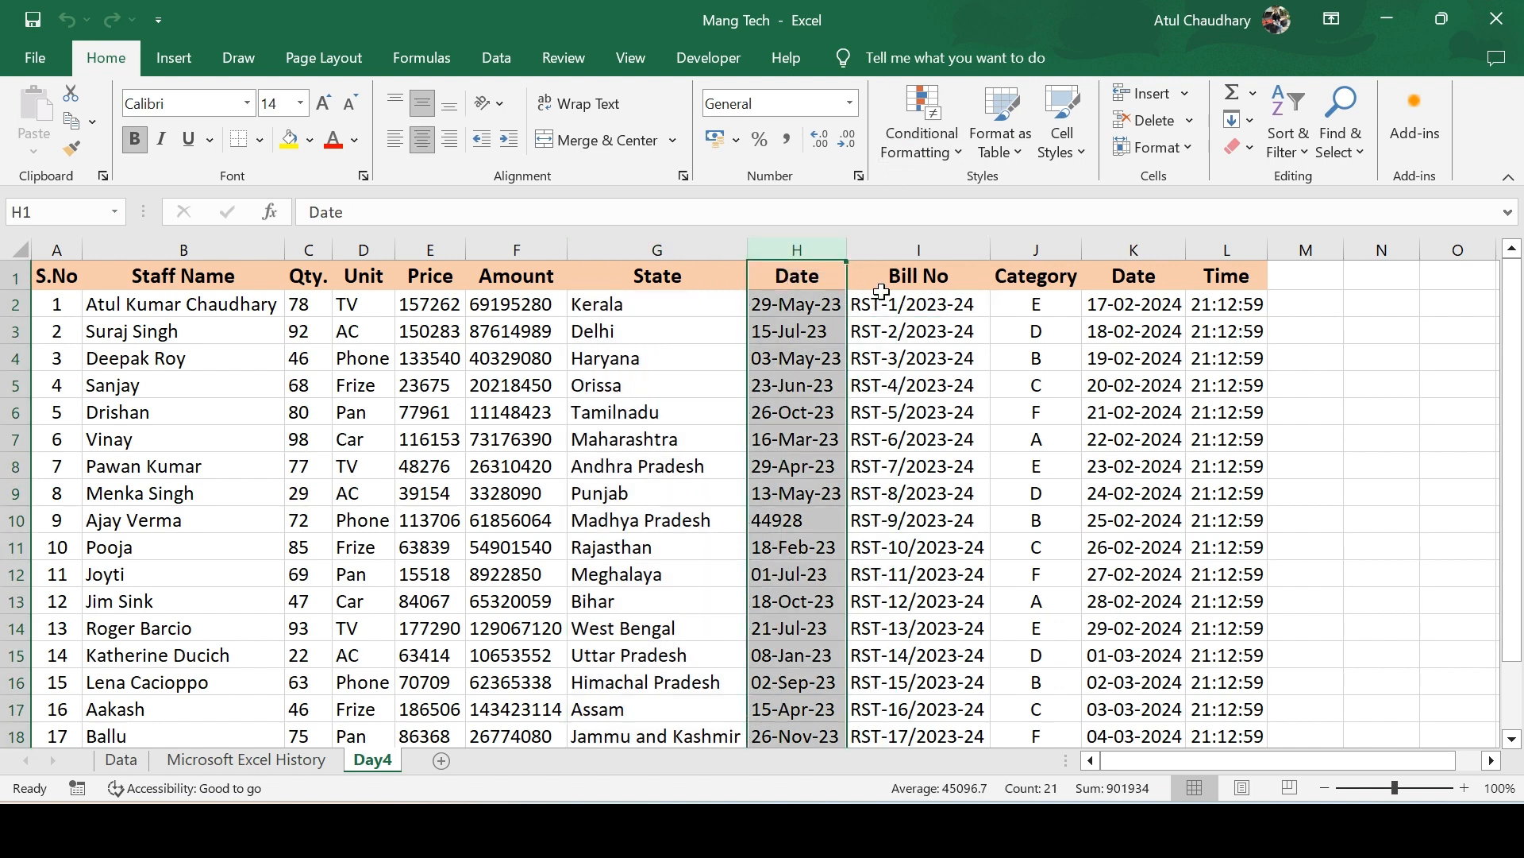
{"action": "left_click", "coordinate": [891, 328]}
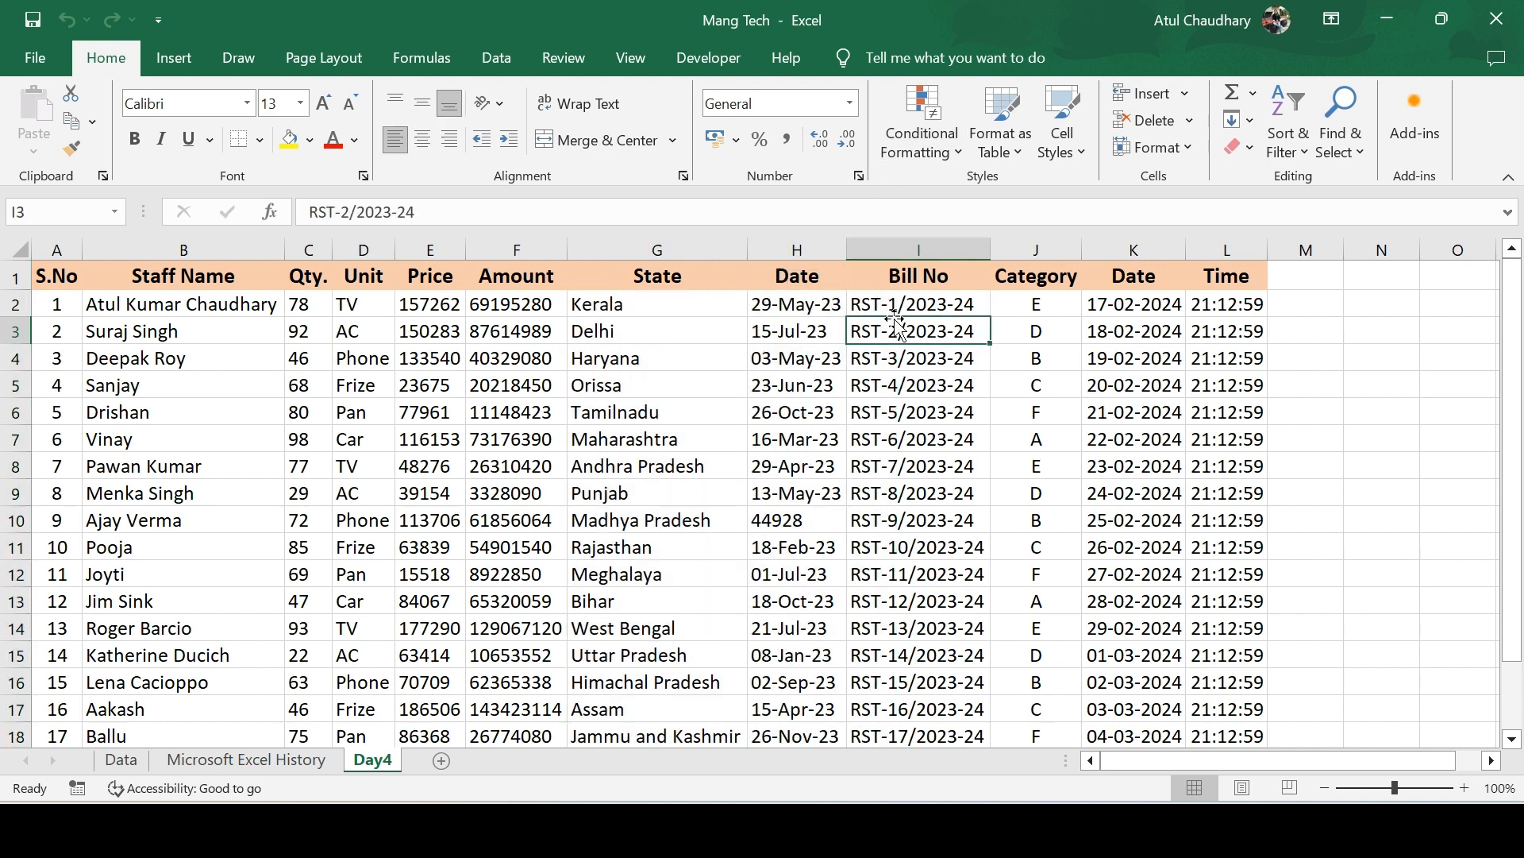
{"action": "left_click", "coordinate": [852, 103]}
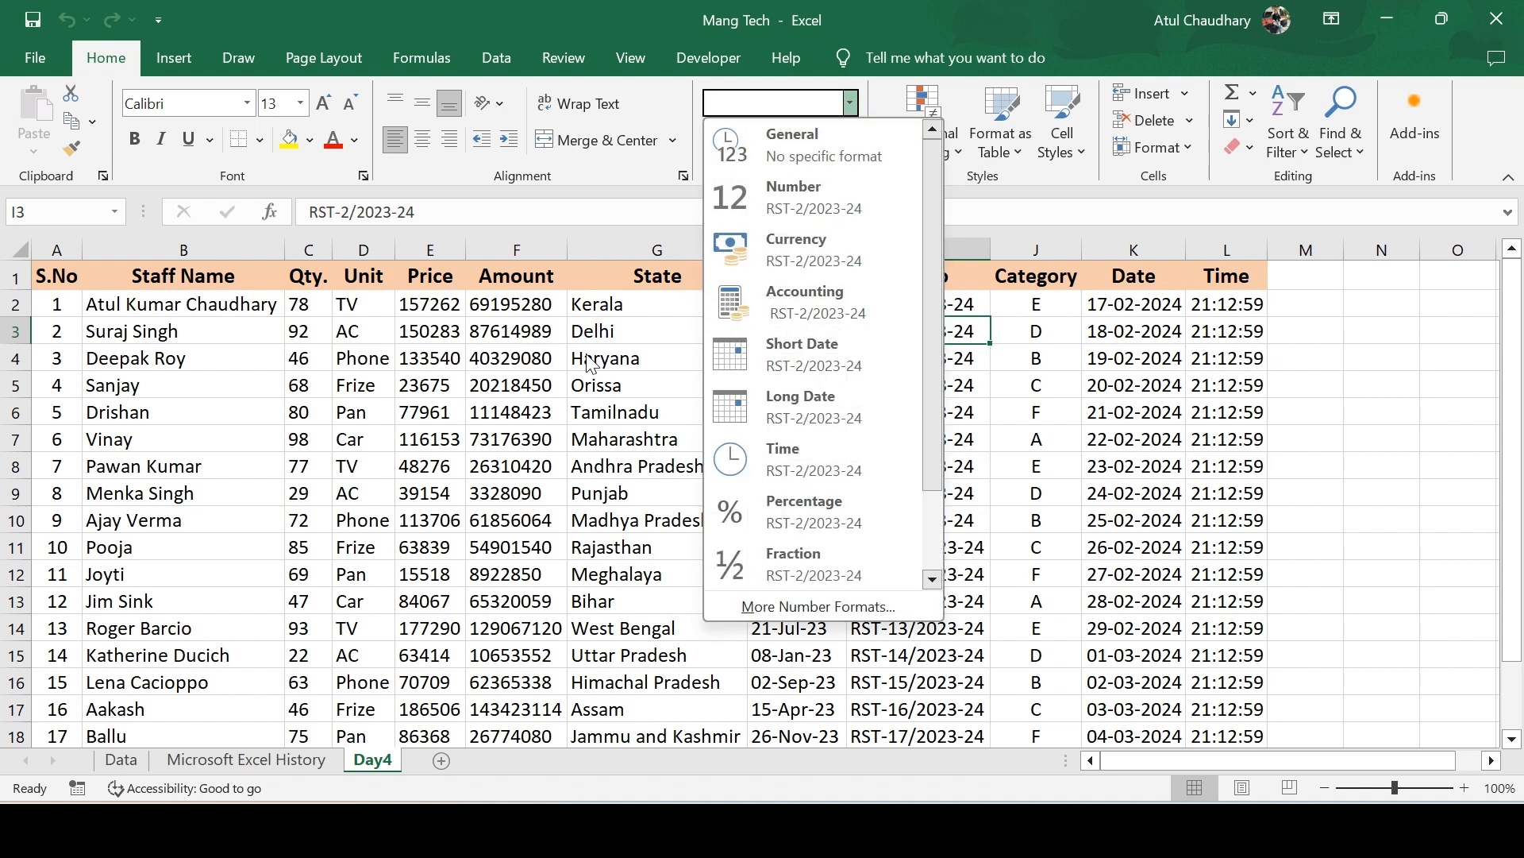
{"action": "left_click", "coordinate": [617, 312]}
Look over the cells of row 3 and the number formats offered for its State cell.
{"action": "left_click", "coordinate": [530, 326]}
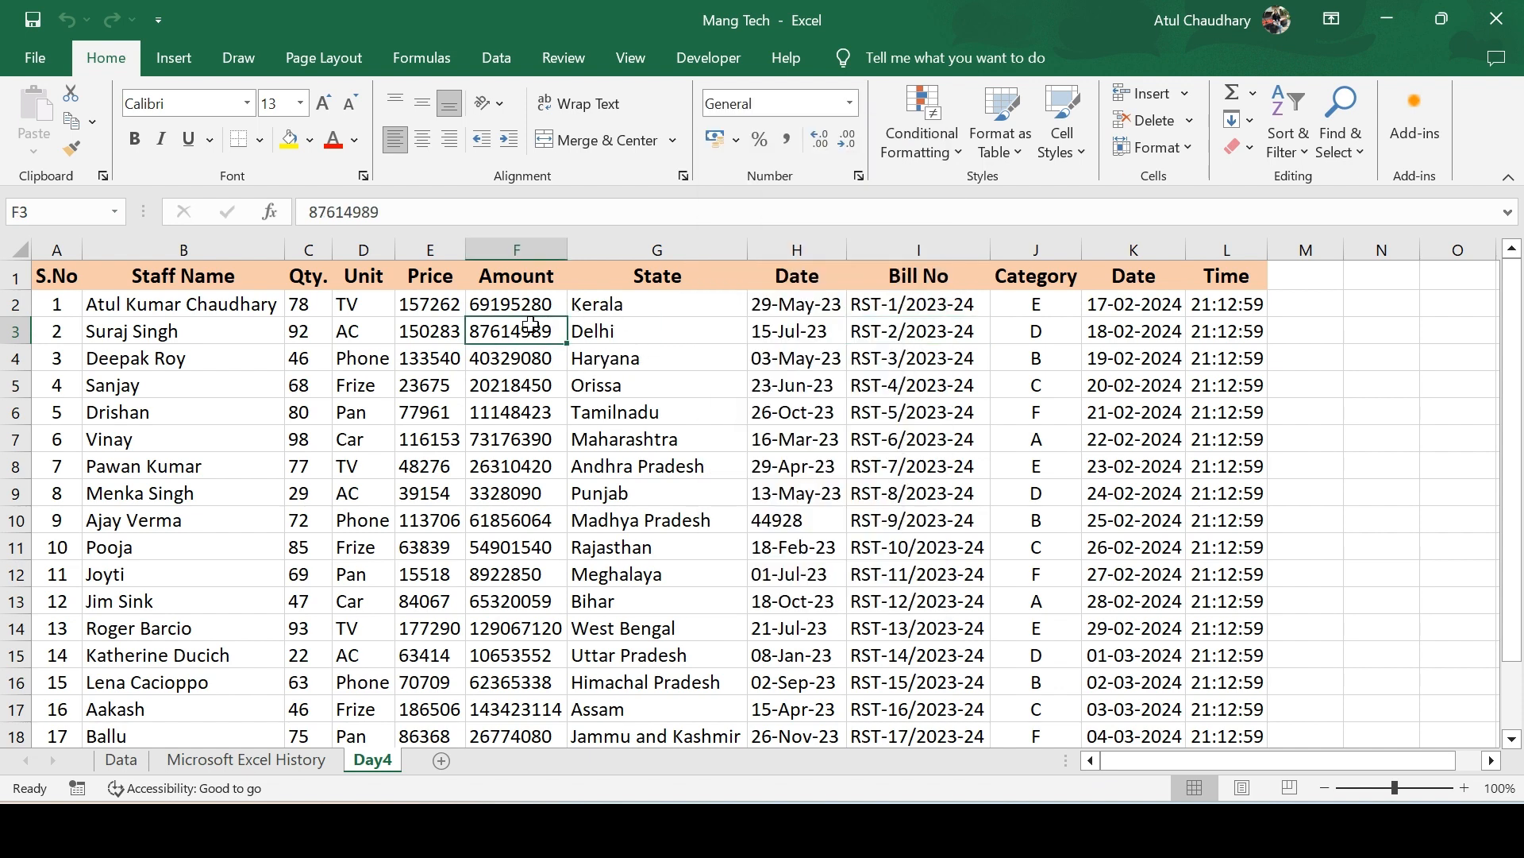
{"action": "left_click", "coordinate": [431, 328]}
{"action": "key", "text": "Left"}
{"action": "key", "text": "Left"}
{"action": "key", "text": "Left"}
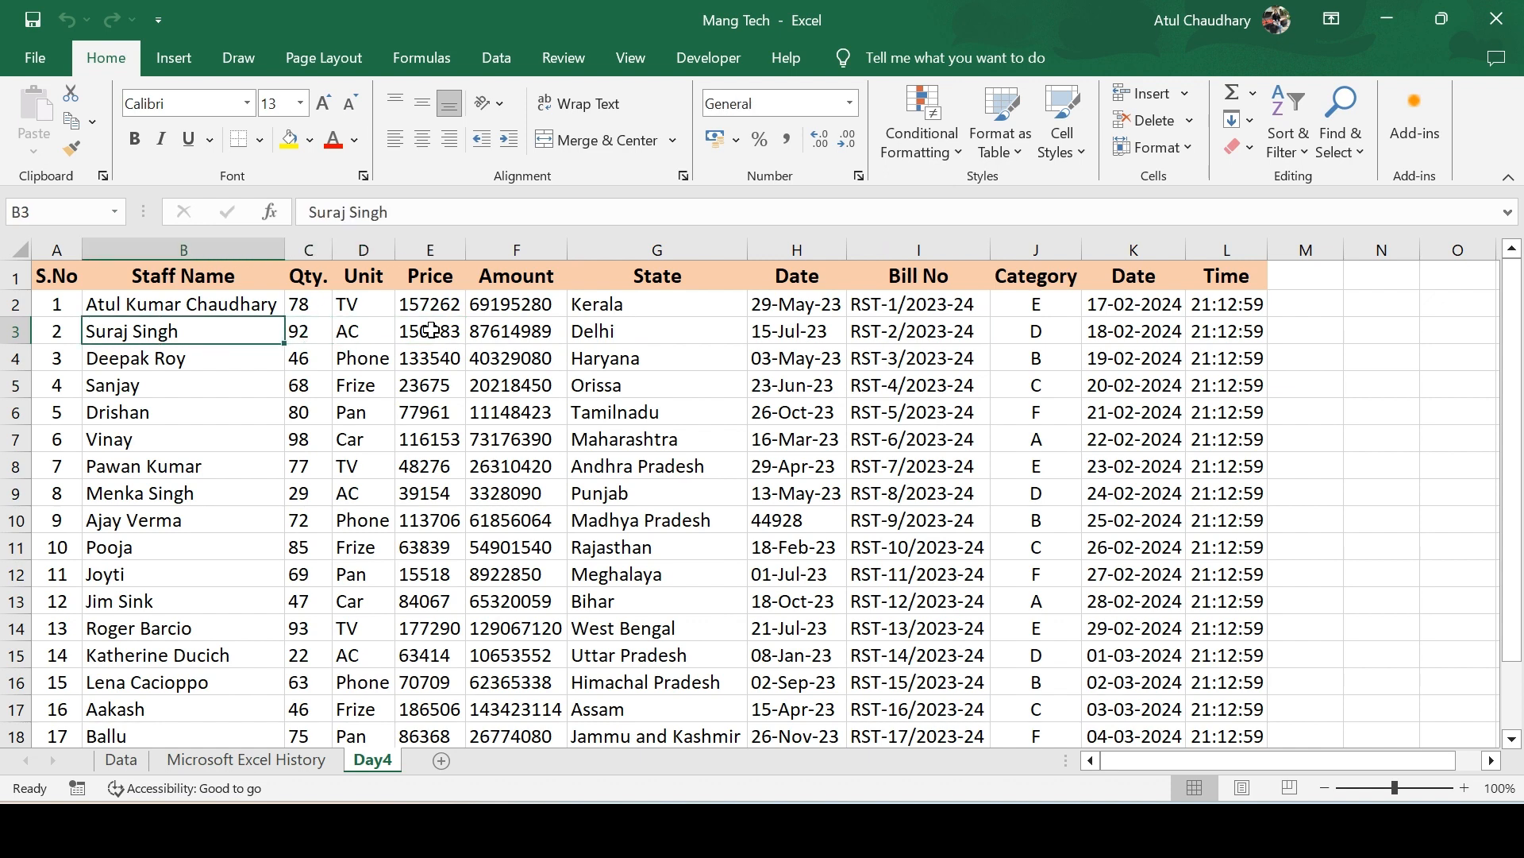
{"action": "key", "text": "Right"}
{"action": "key", "text": "Right"}
{"action": "key", "text": "Right"}
{"action": "key", "text": "Right"}
{"action": "key", "text": "Right"}
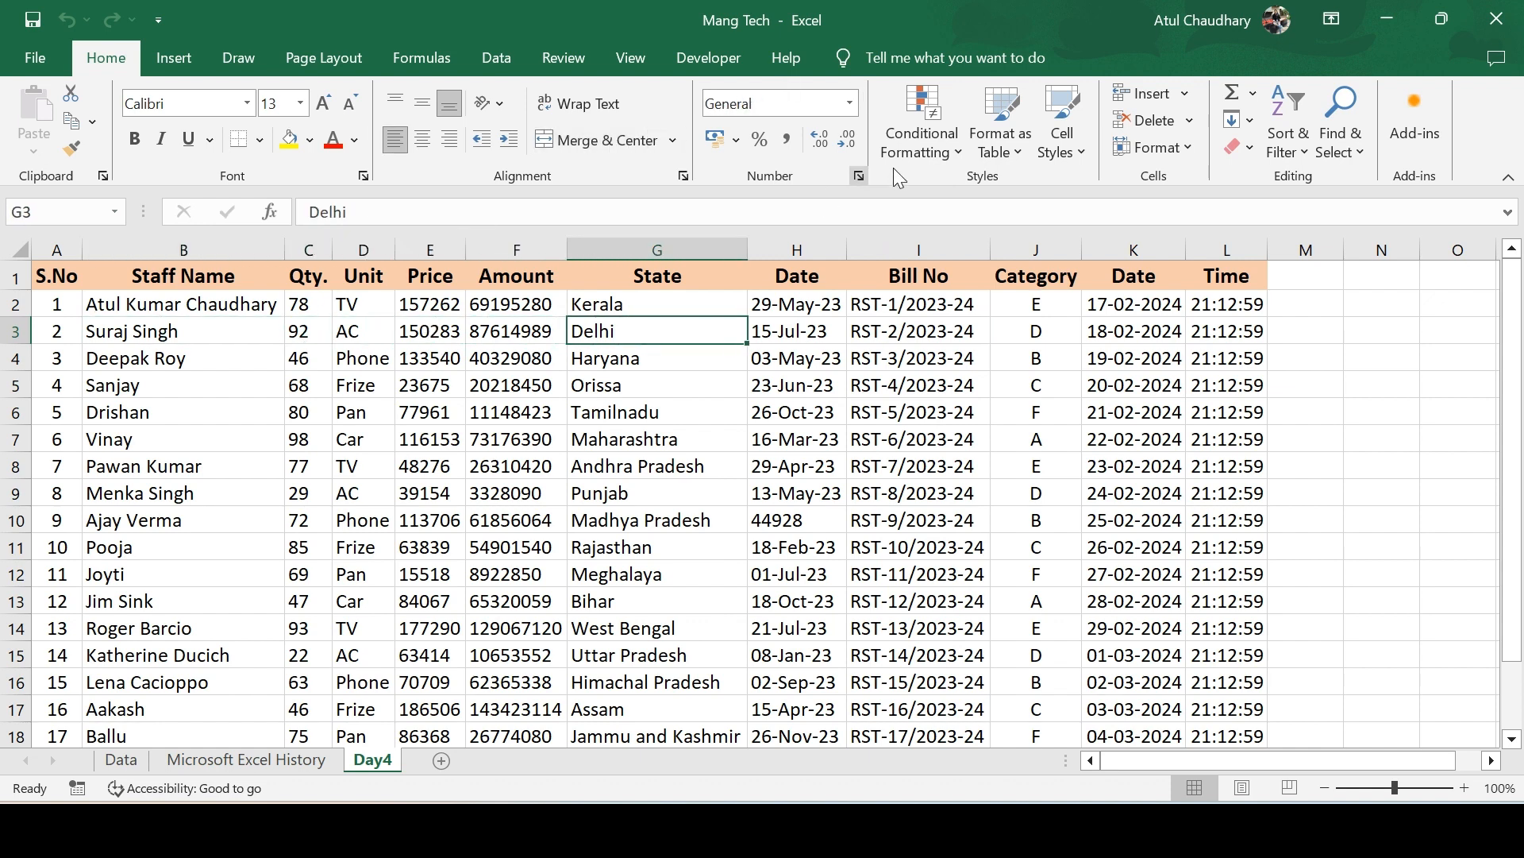
{"action": "left_click", "coordinate": [851, 103]}
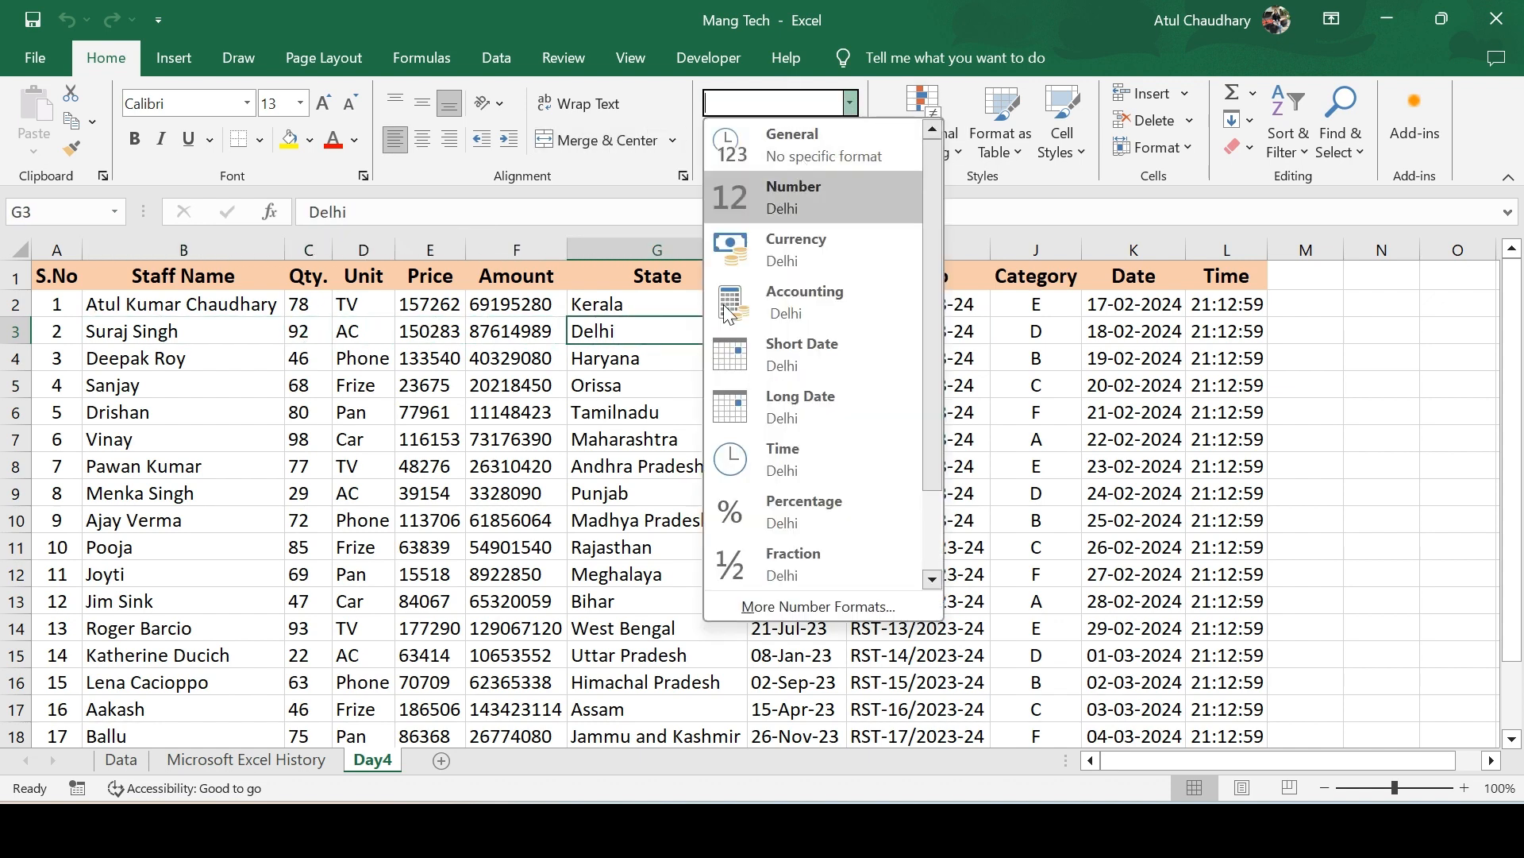
{"action": "key", "text": "Escape"}
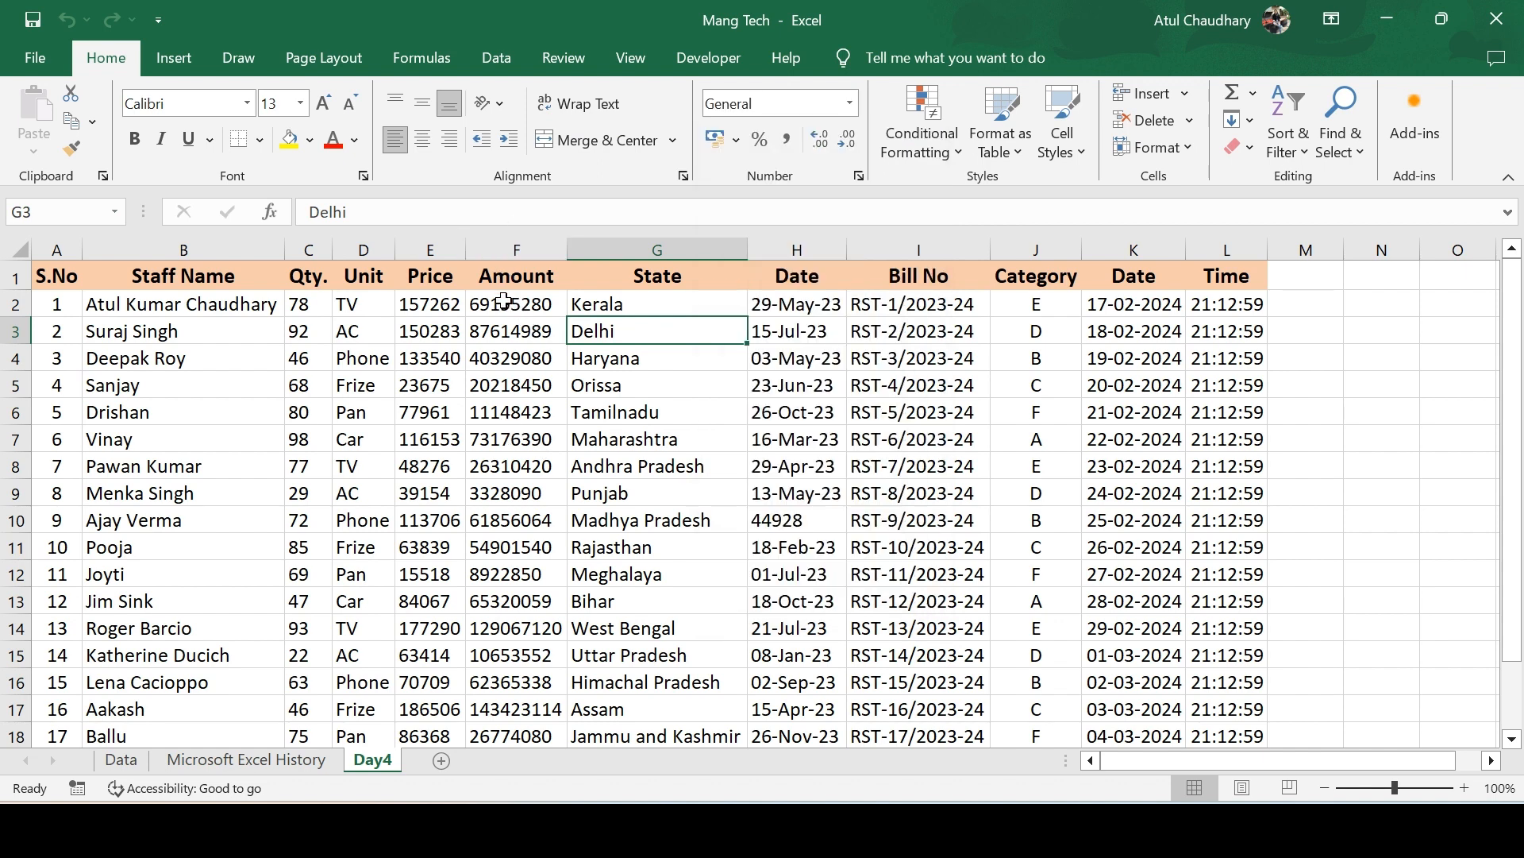
Apply the Number format to the Amount values in F2:F21.
{"action": "left_click_drag", "start_coordinate": [504, 302], "coordinate": [517, 750]}
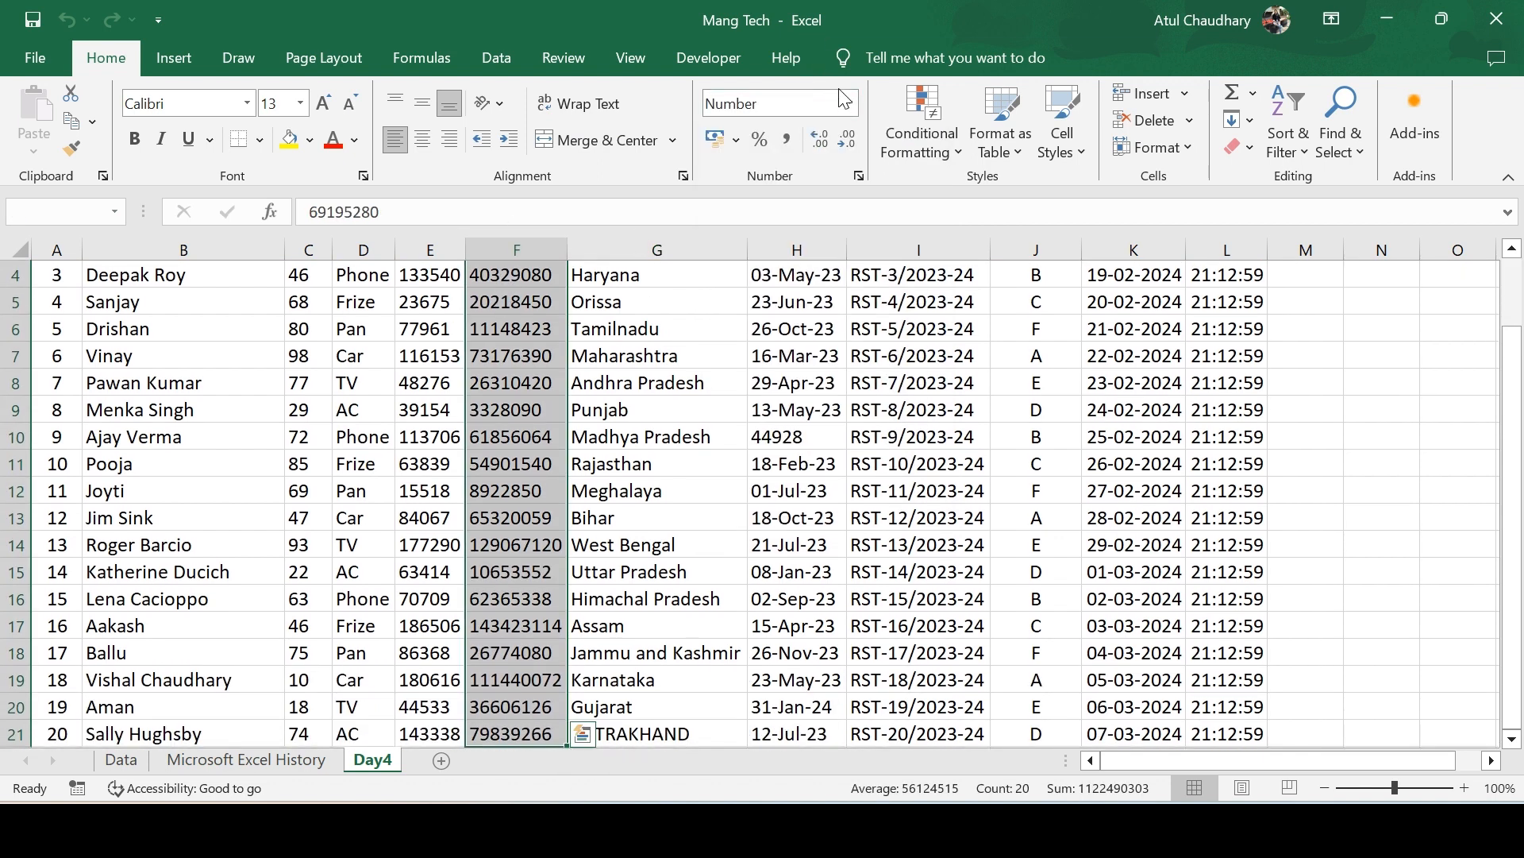
{"action": "left_click", "coordinate": [846, 102]}
{"action": "left_click", "coordinate": [788, 192]}
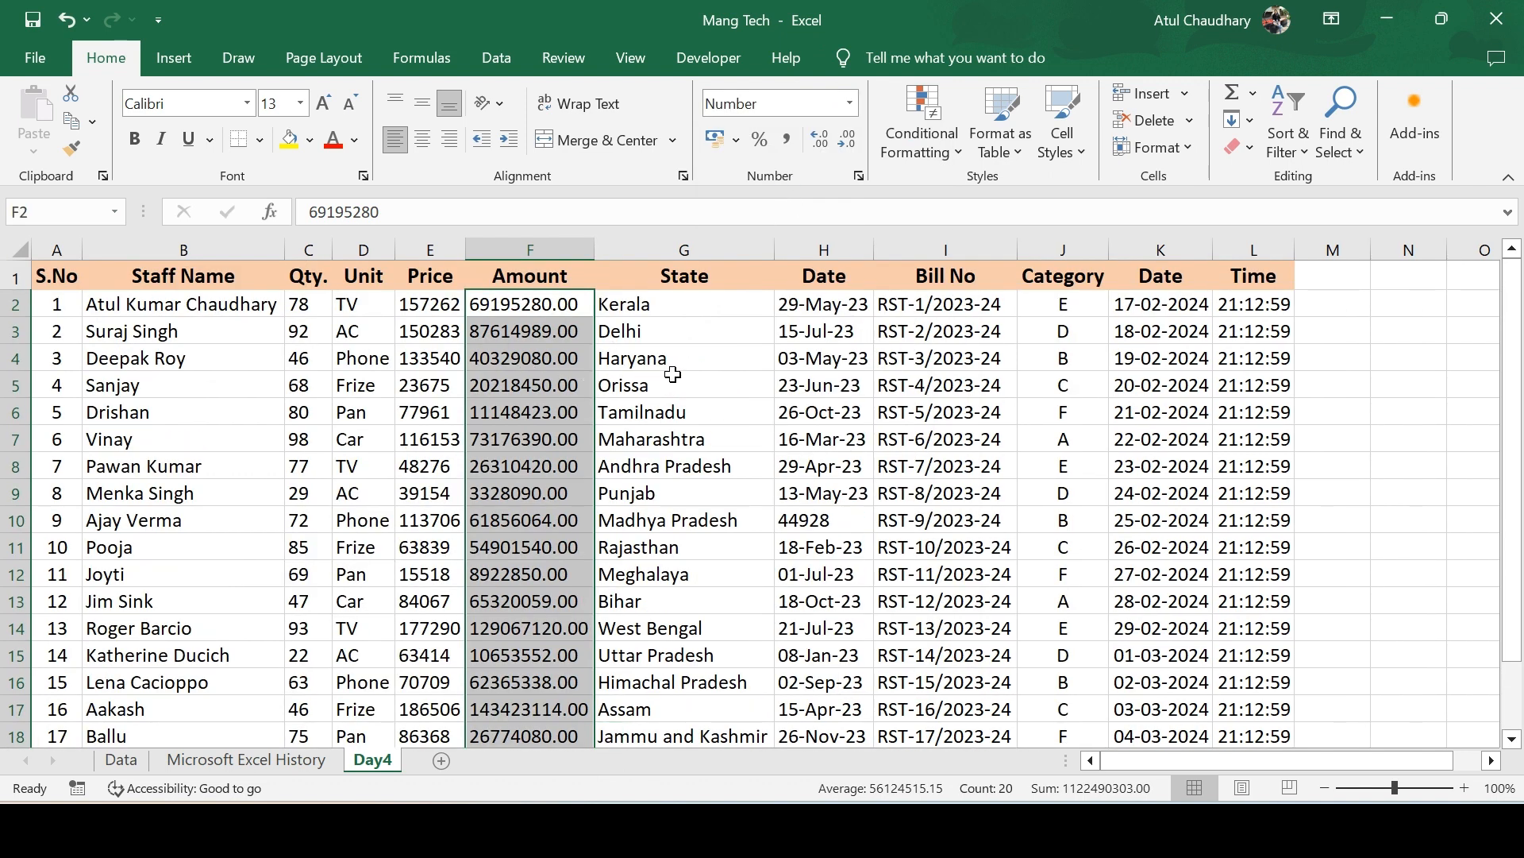
Reduce the Amount values to no decimal places, raise them to three, and reduce them to none again.
{"action": "left_click", "coordinate": [843, 139]}
{"action": "left_click", "coordinate": [844, 140]}
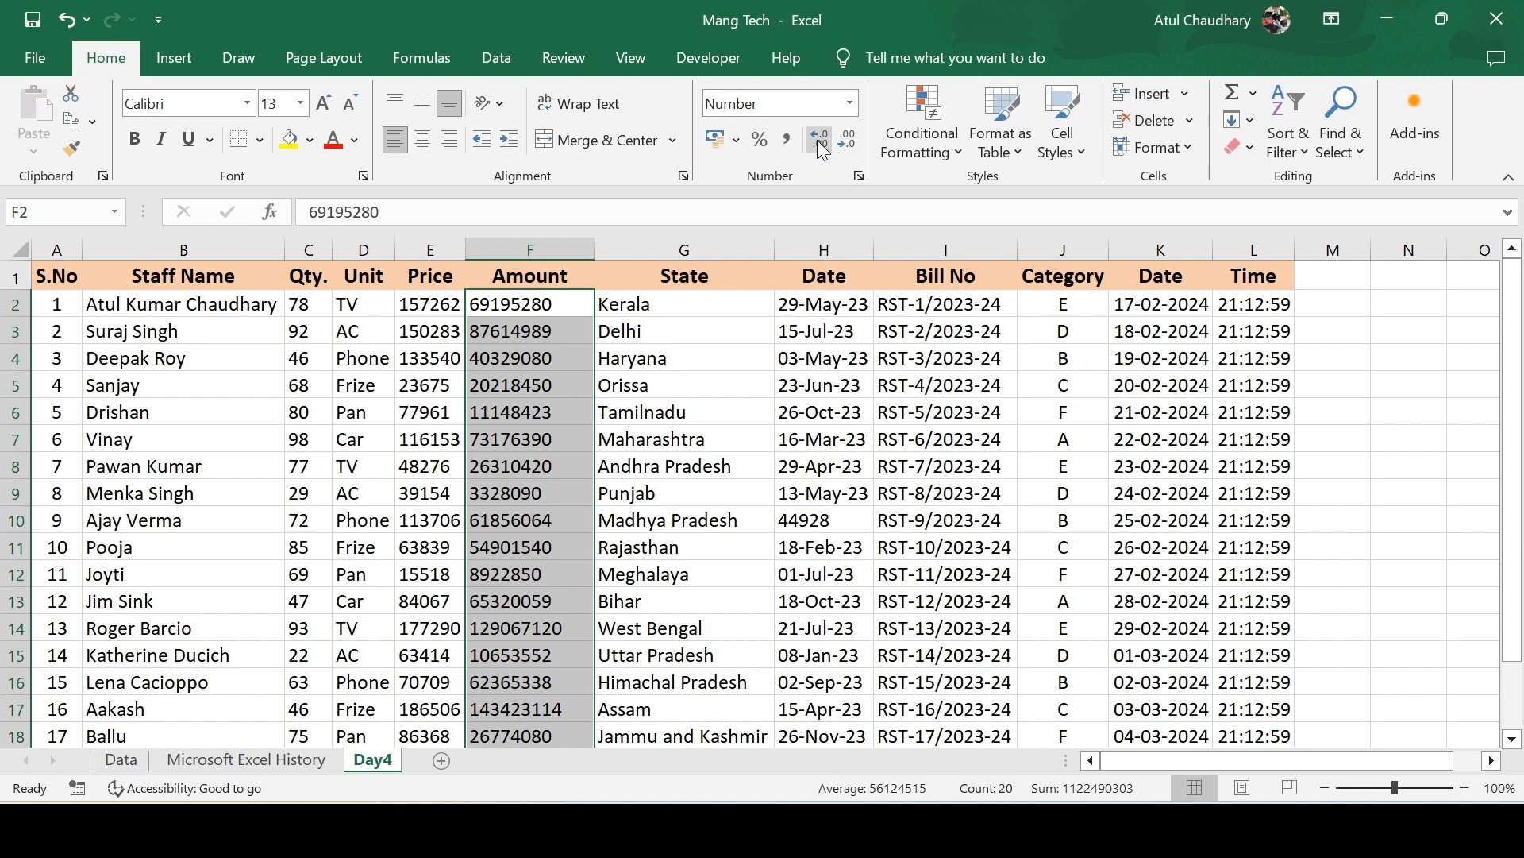
{"action": "left_click", "coordinate": [845, 141]}
{"action": "left_click", "coordinate": [845, 142]}
{"action": "left_click", "coordinate": [845, 142]}
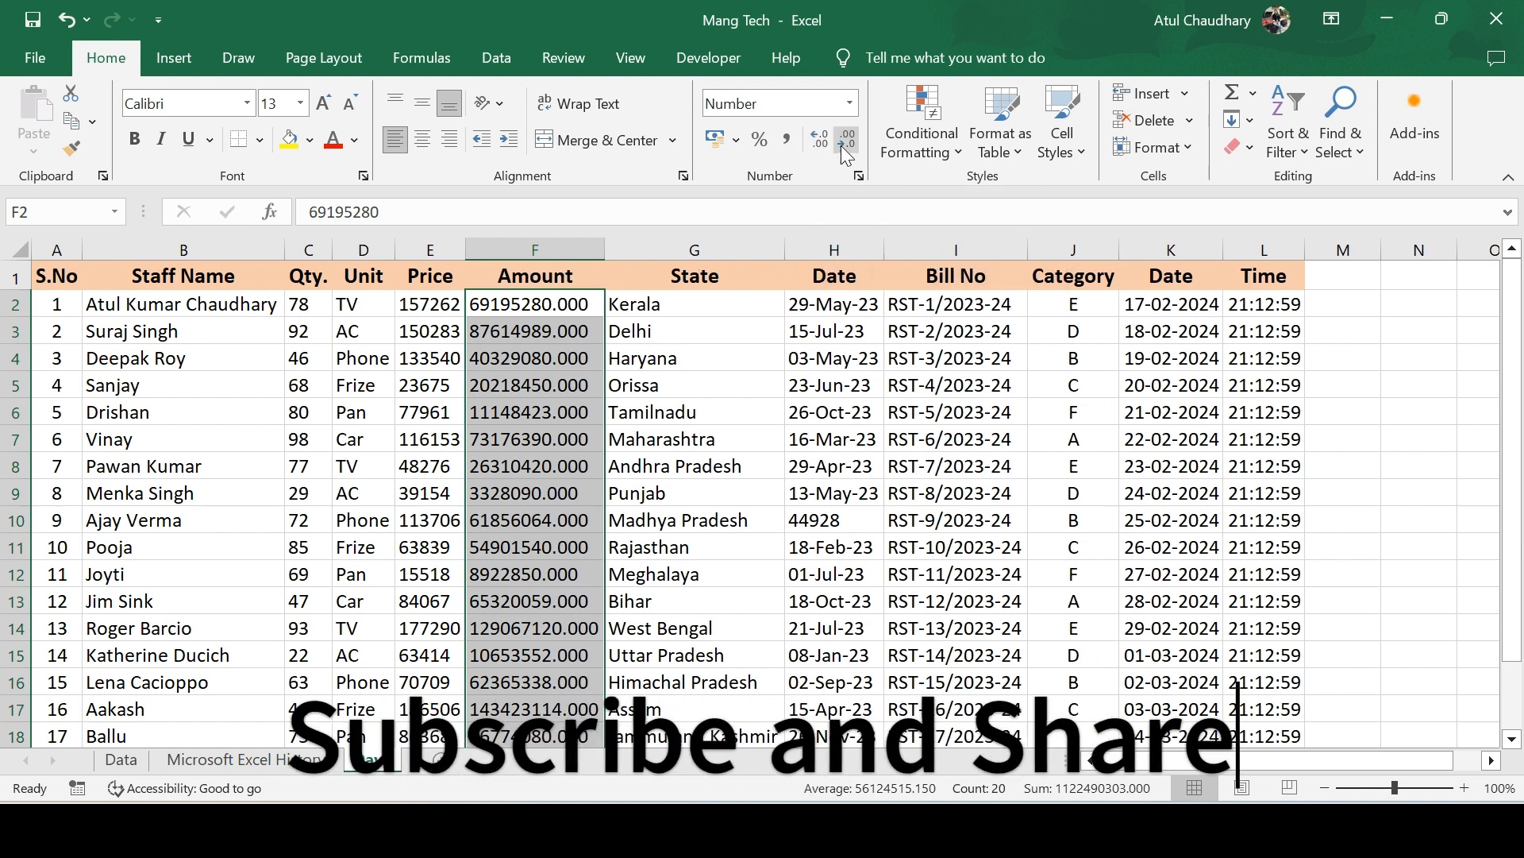
{"action": "left_click", "coordinate": [847, 144]}
{"action": "left_click", "coordinate": [848, 145]}
{"action": "left_click", "coordinate": [850, 145]}
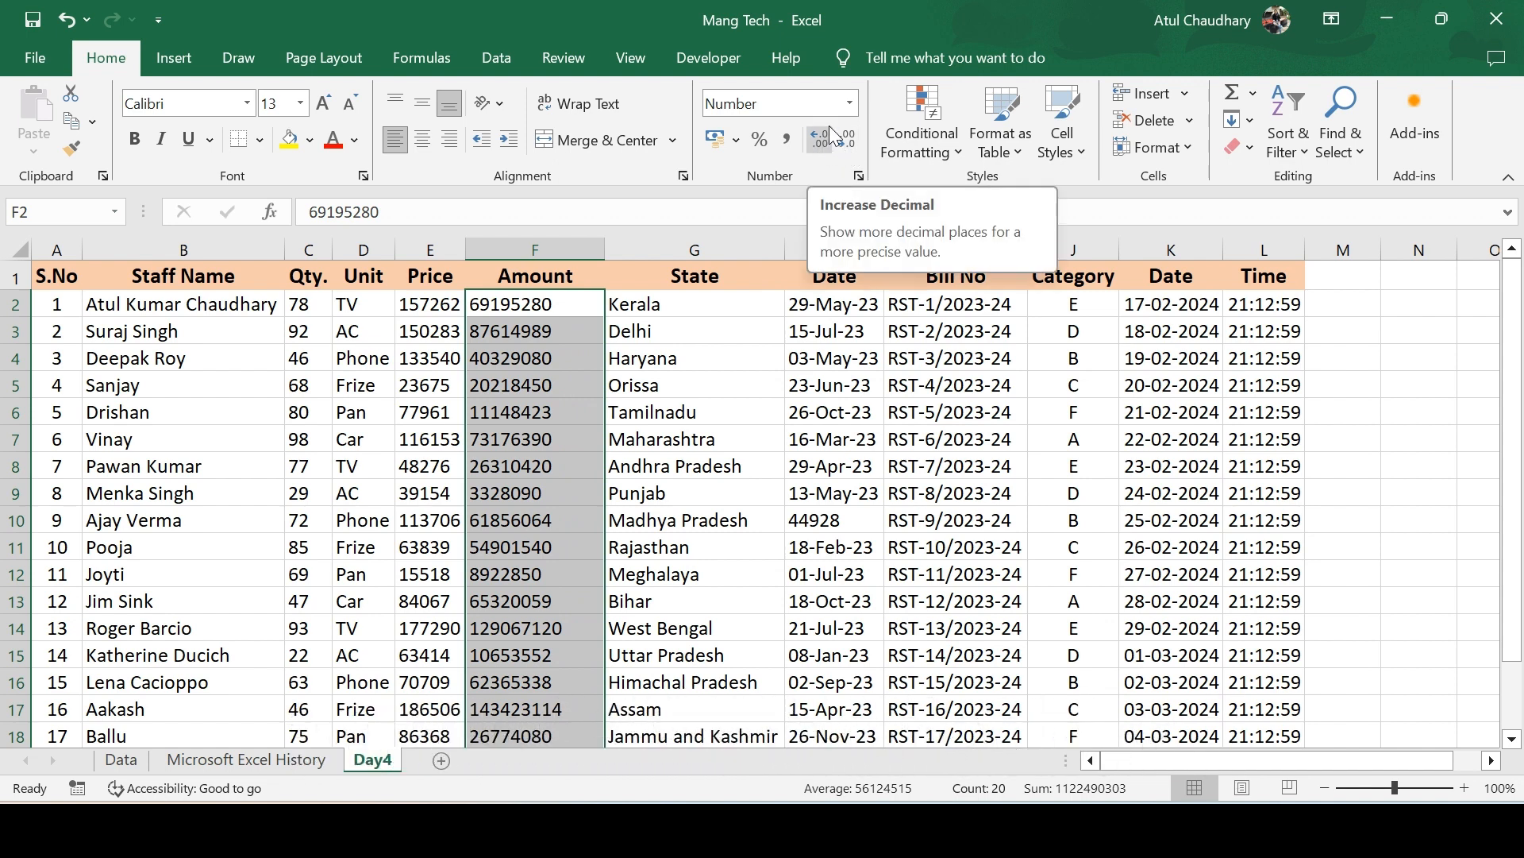
Apply the Currency format to the Amount values and change it to Accounting.
{"action": "left_click", "coordinate": [850, 103]}
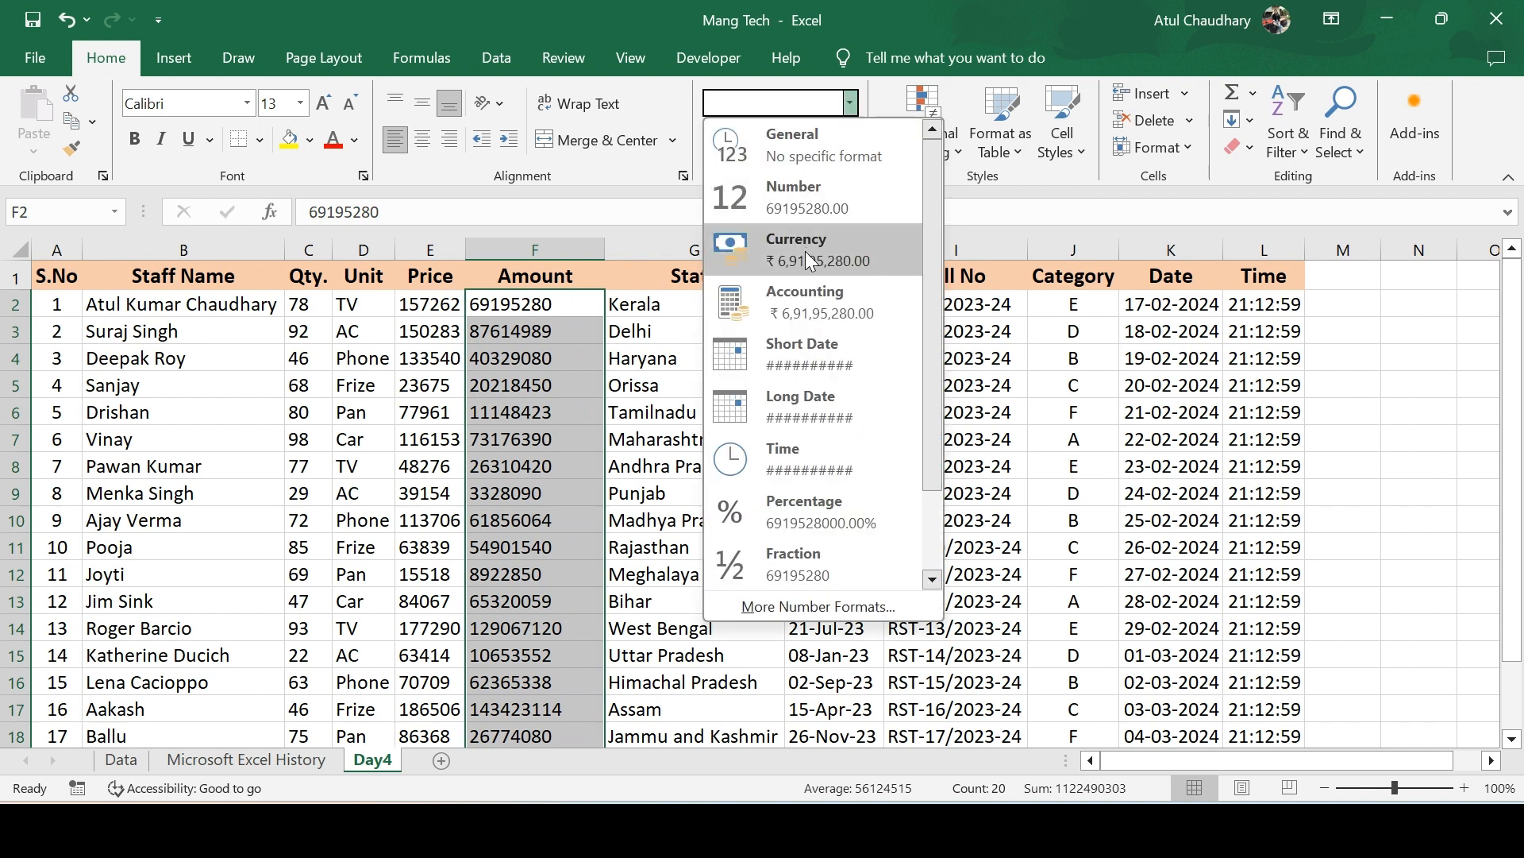
{"action": "left_click", "coordinate": [805, 251]}
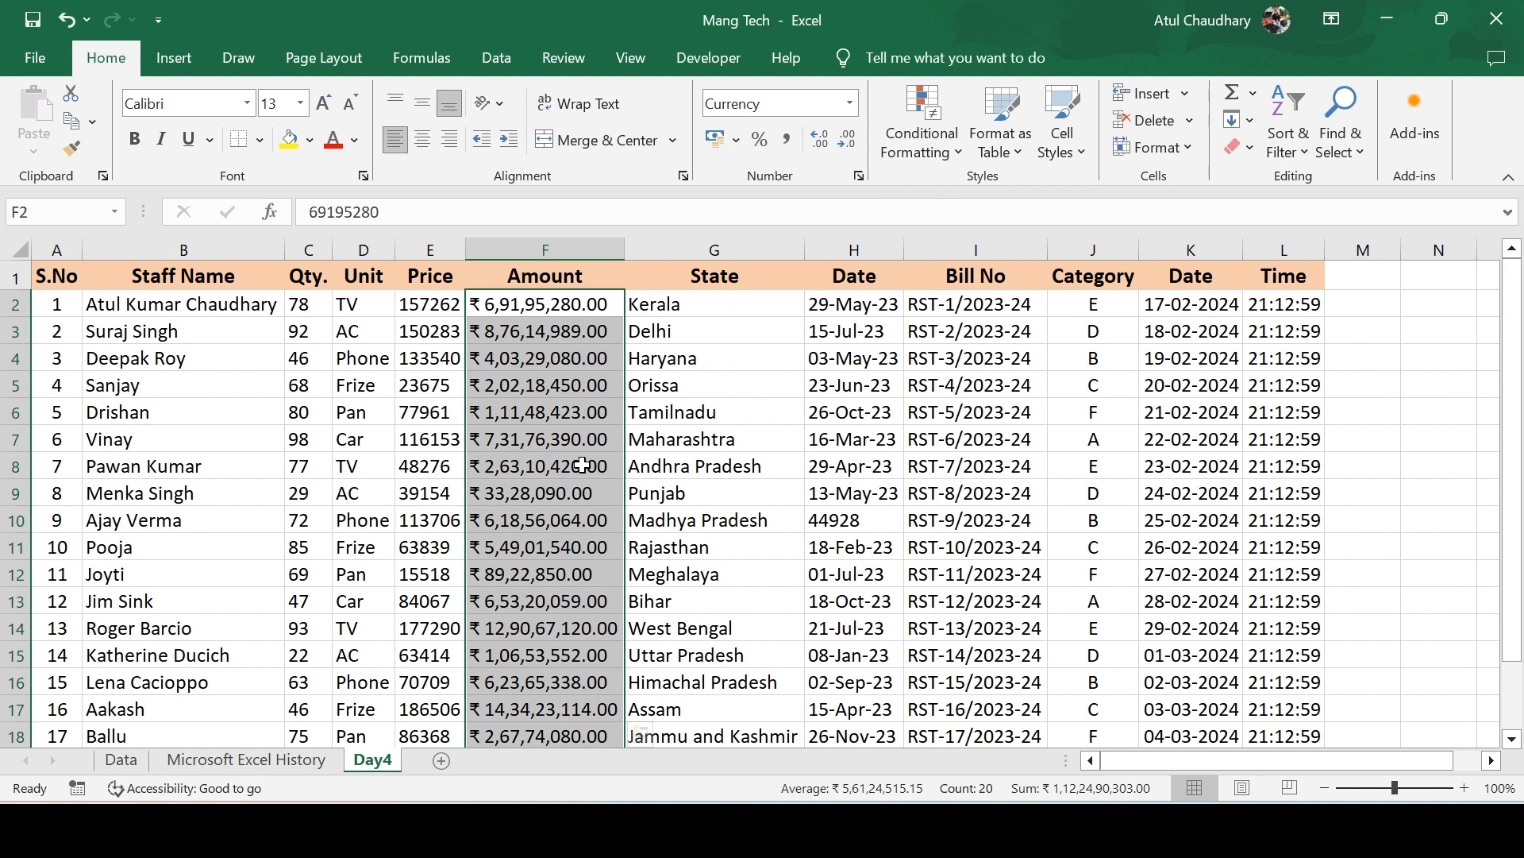
{"action": "left_click", "coordinate": [851, 103]}
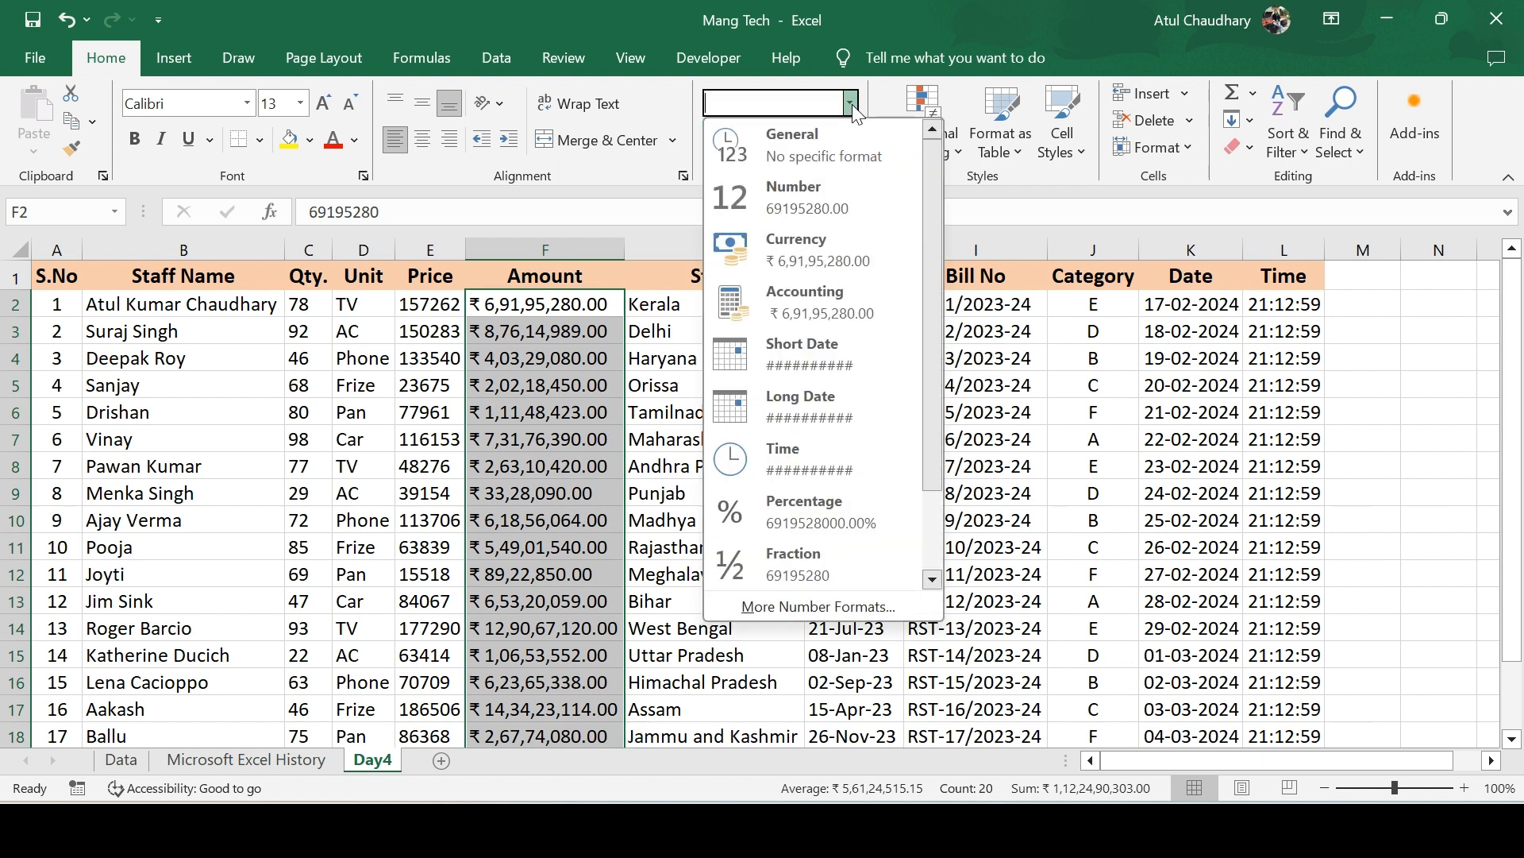
{"action": "left_click", "coordinate": [792, 309]}
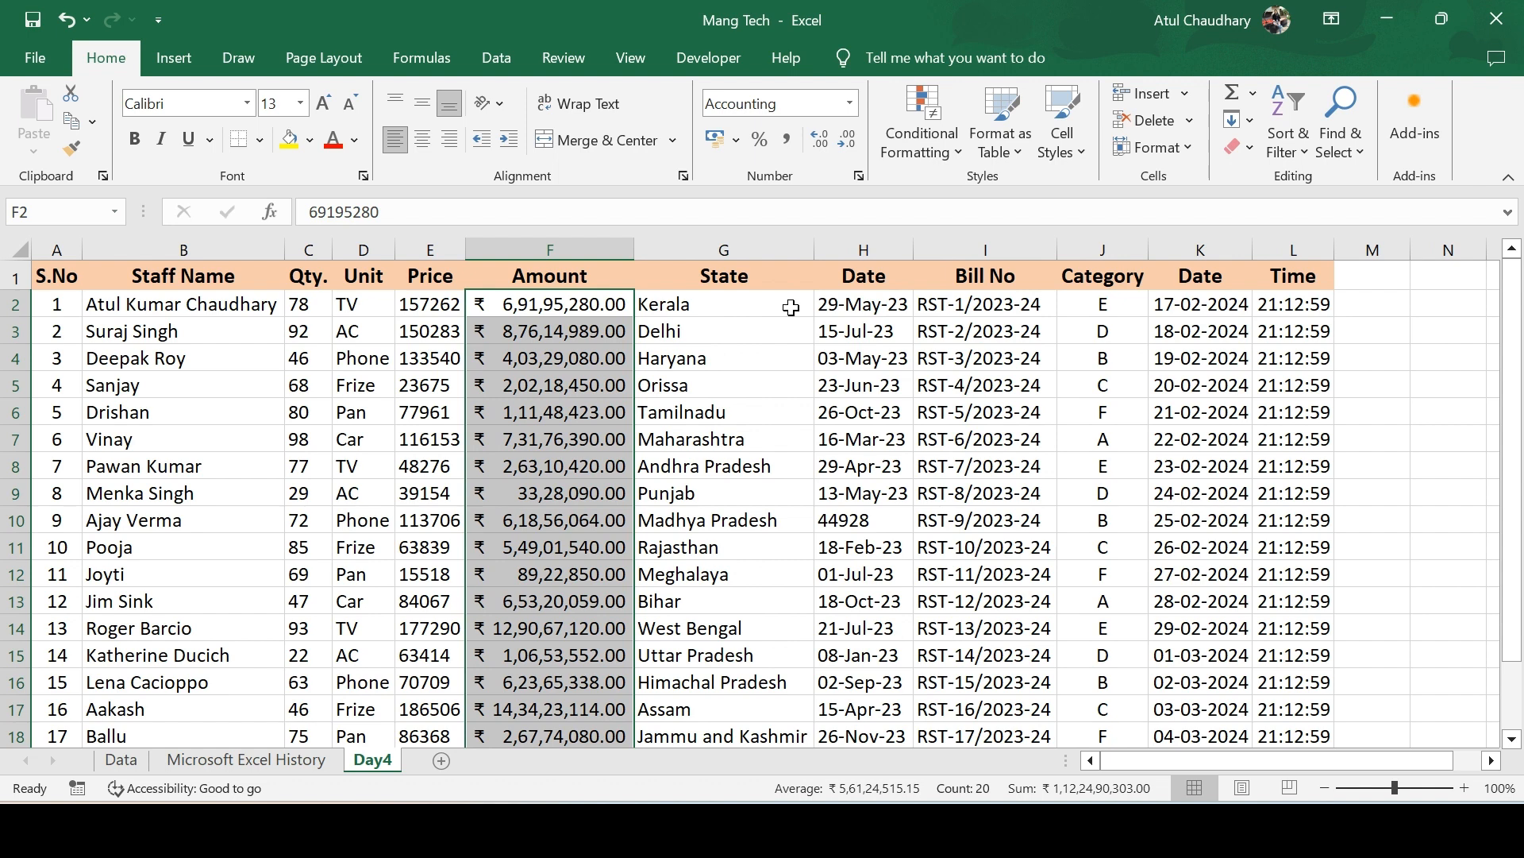
Select the dates in K2:K21 and apply the Short Date format to them.
{"action": "left_click", "coordinate": [849, 103]}
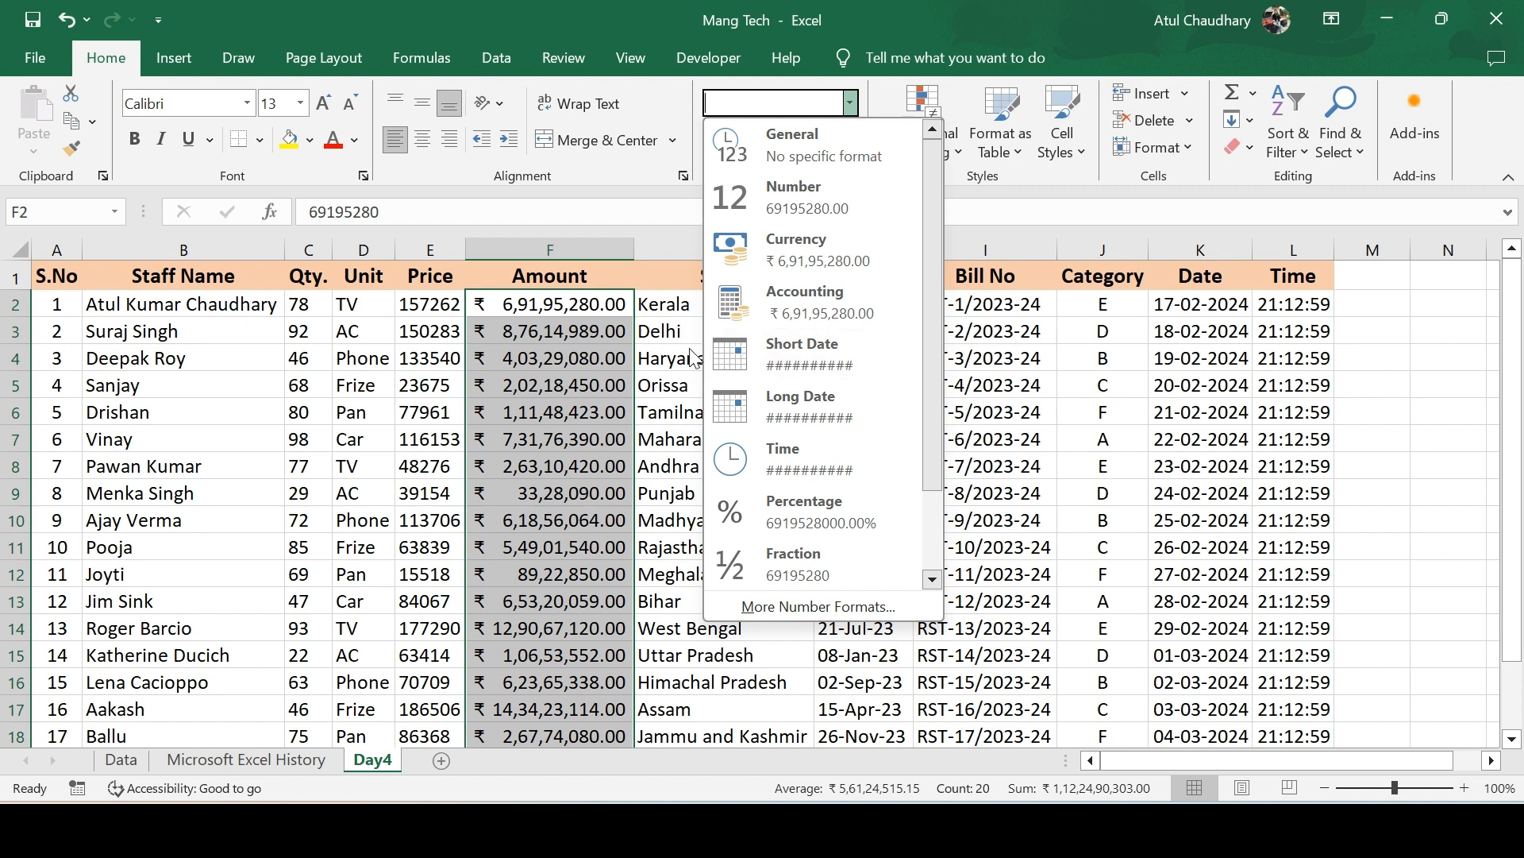
{"action": "left_click", "coordinate": [677, 340]}
{"action": "key", "text": "Right"}
{"action": "key", "text": "Up"}
{"action": "key", "text": "Right"}
{"action": "key", "text": "Right"}
{"action": "key", "text": "Right"}
{"action": "key", "text": "Right"}
{"action": "key", "text": "Right"}
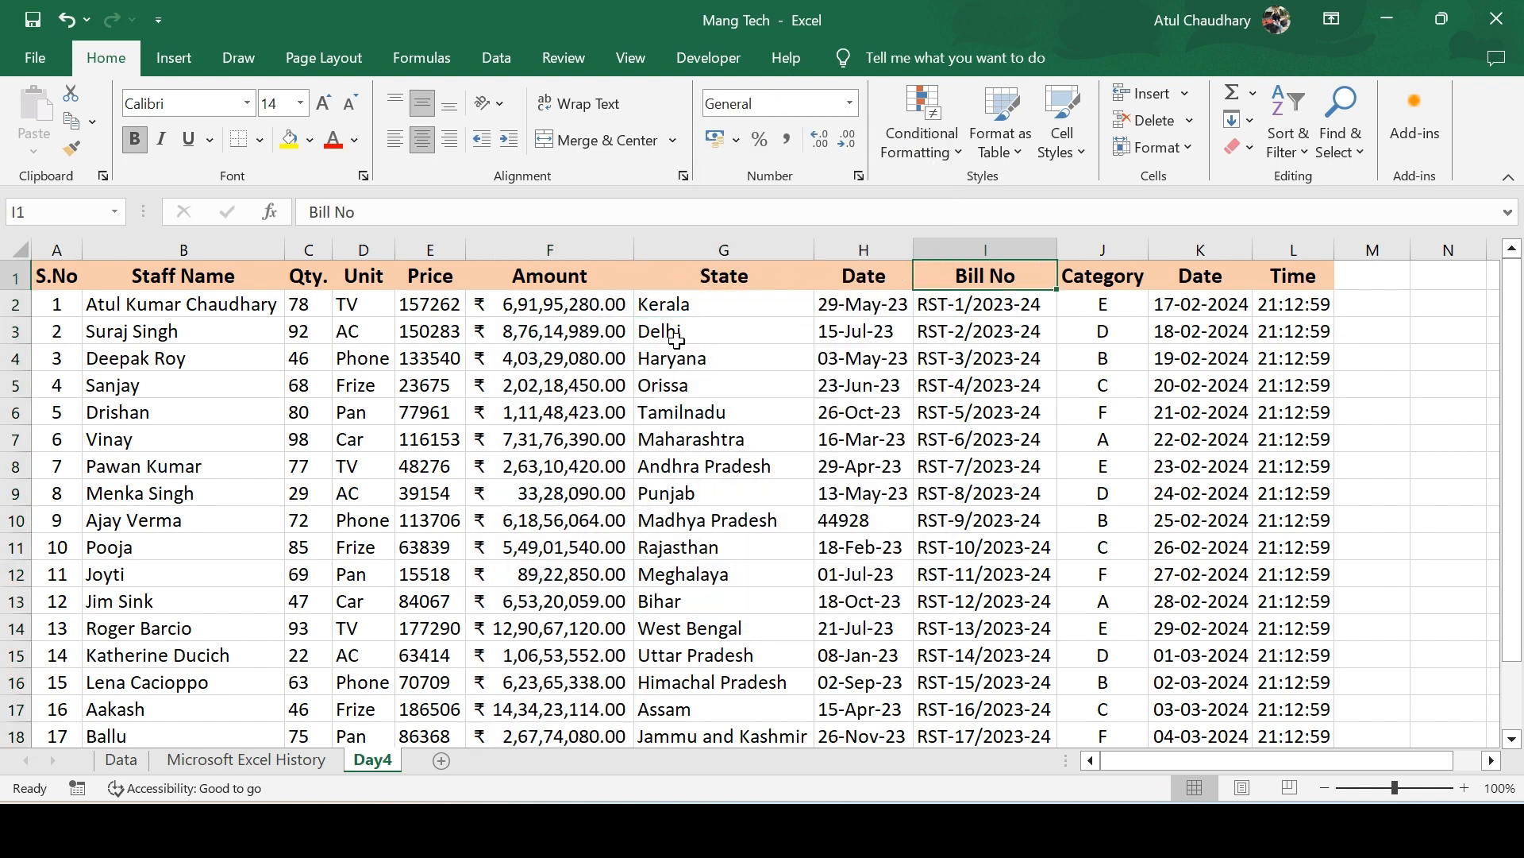
{"action": "key", "text": "Down"}
{"action": "key", "text": "Left"}
{"action": "key", "text": "Left"}
{"action": "key", "text": "ctrl+shift+Down"}
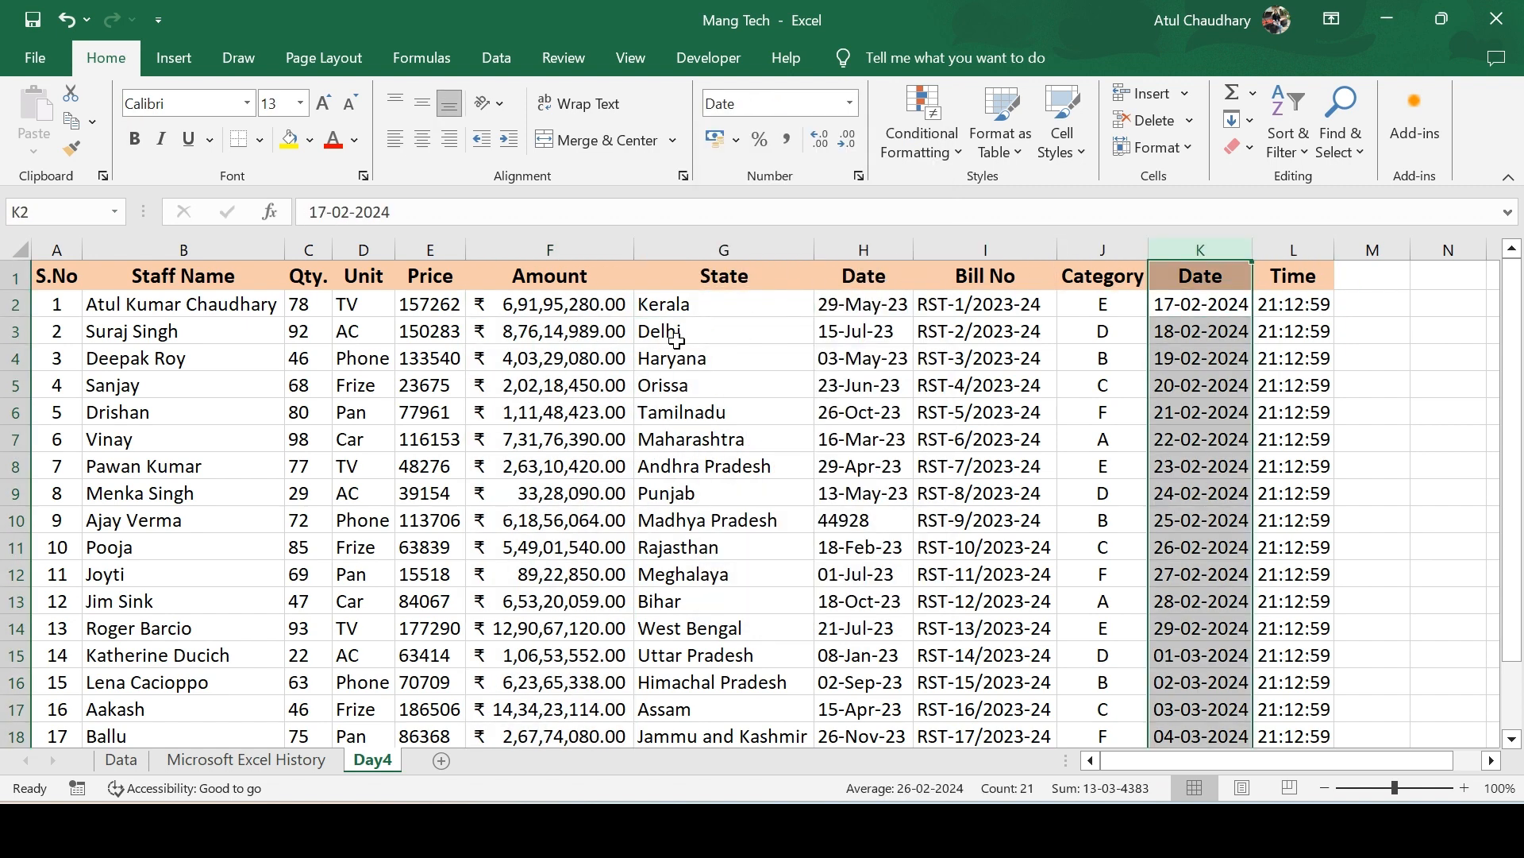
{"action": "key", "text": "ctrl+shift+Up"}
{"action": "key", "text": "ctrl+c"}
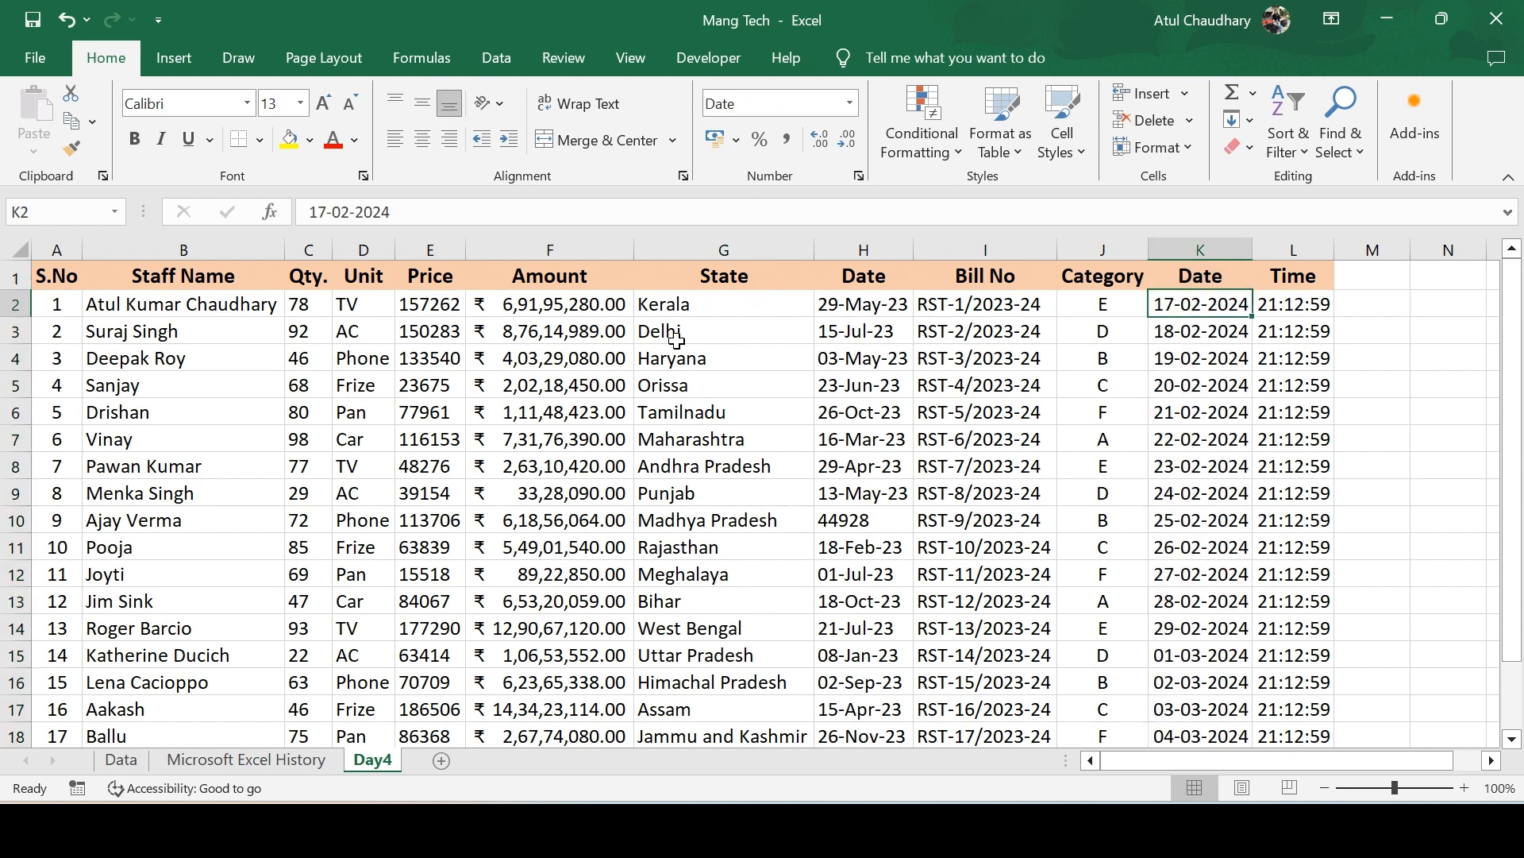
{"action": "key", "text": "ctrl+shift+Down"}
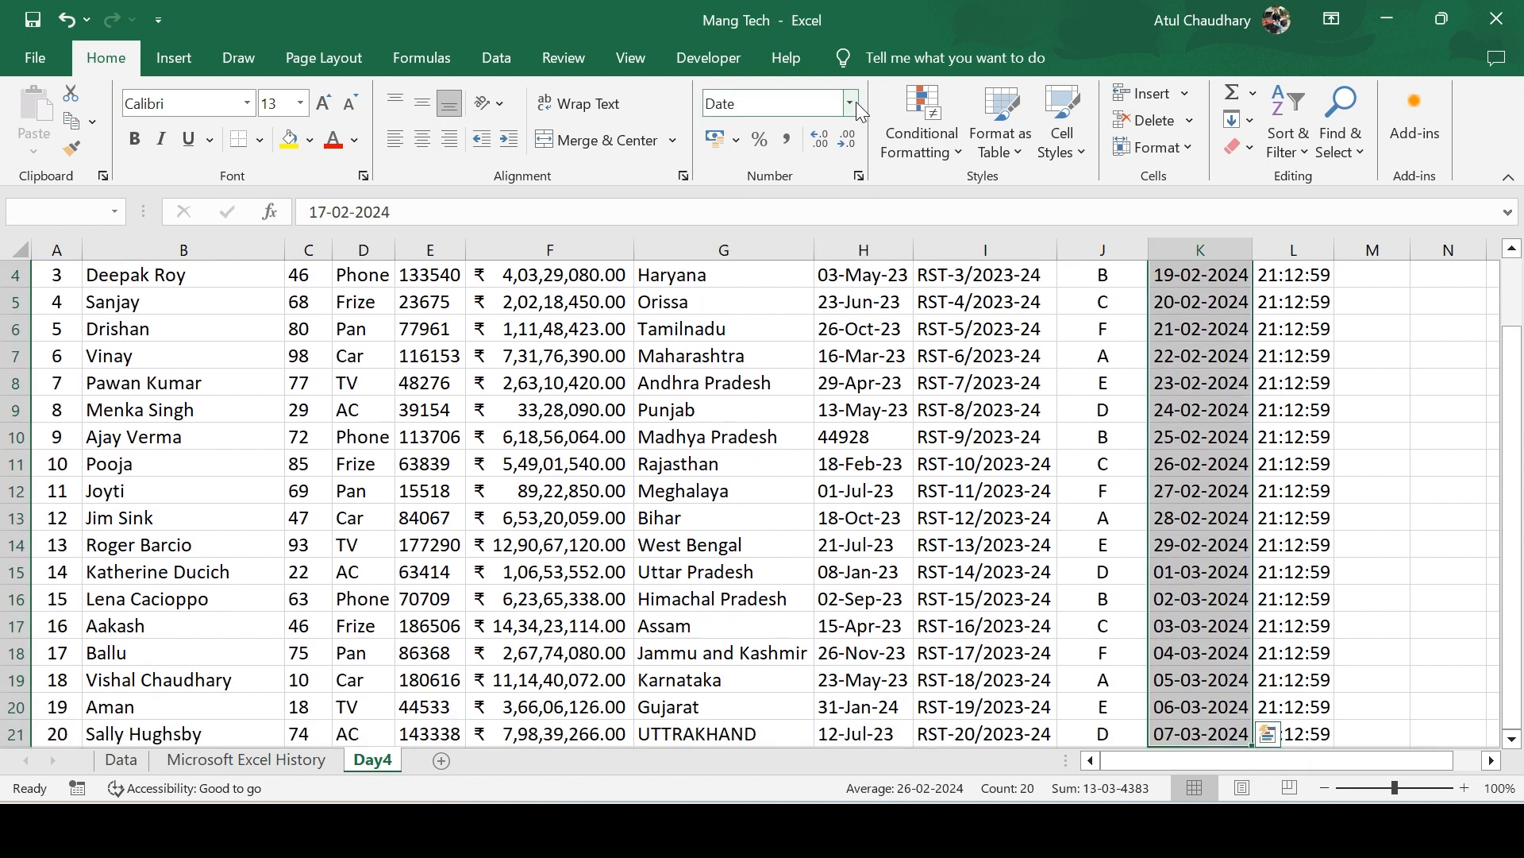
{"action": "left_click", "coordinate": [850, 103]}
{"action": "left_click", "coordinate": [803, 365]}
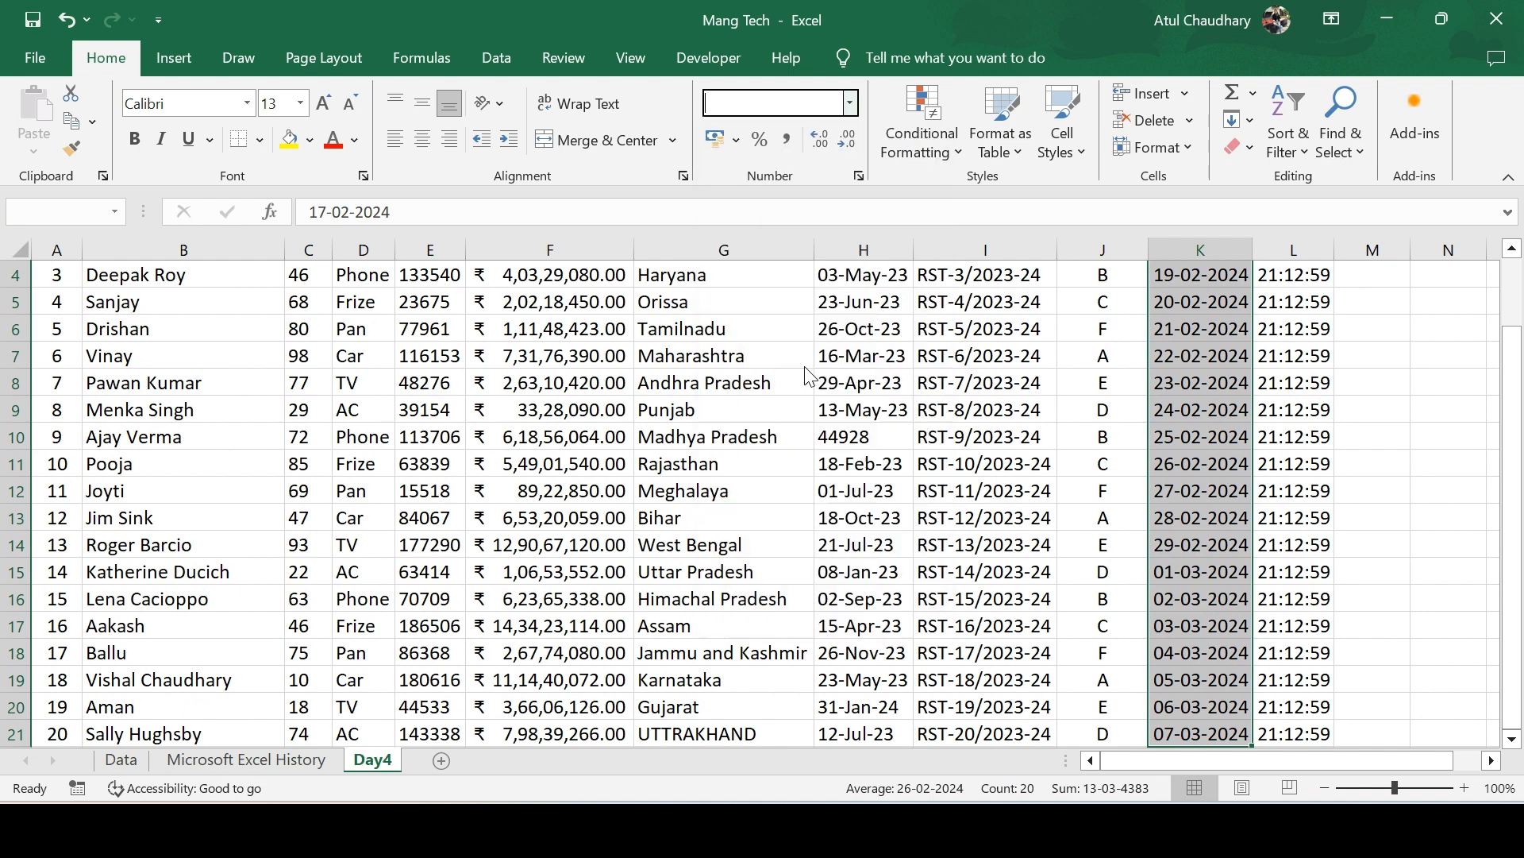
{"action": "scroll", "coordinate": [804, 365], "scroll_direction": "up", "scroll_amount": 1}
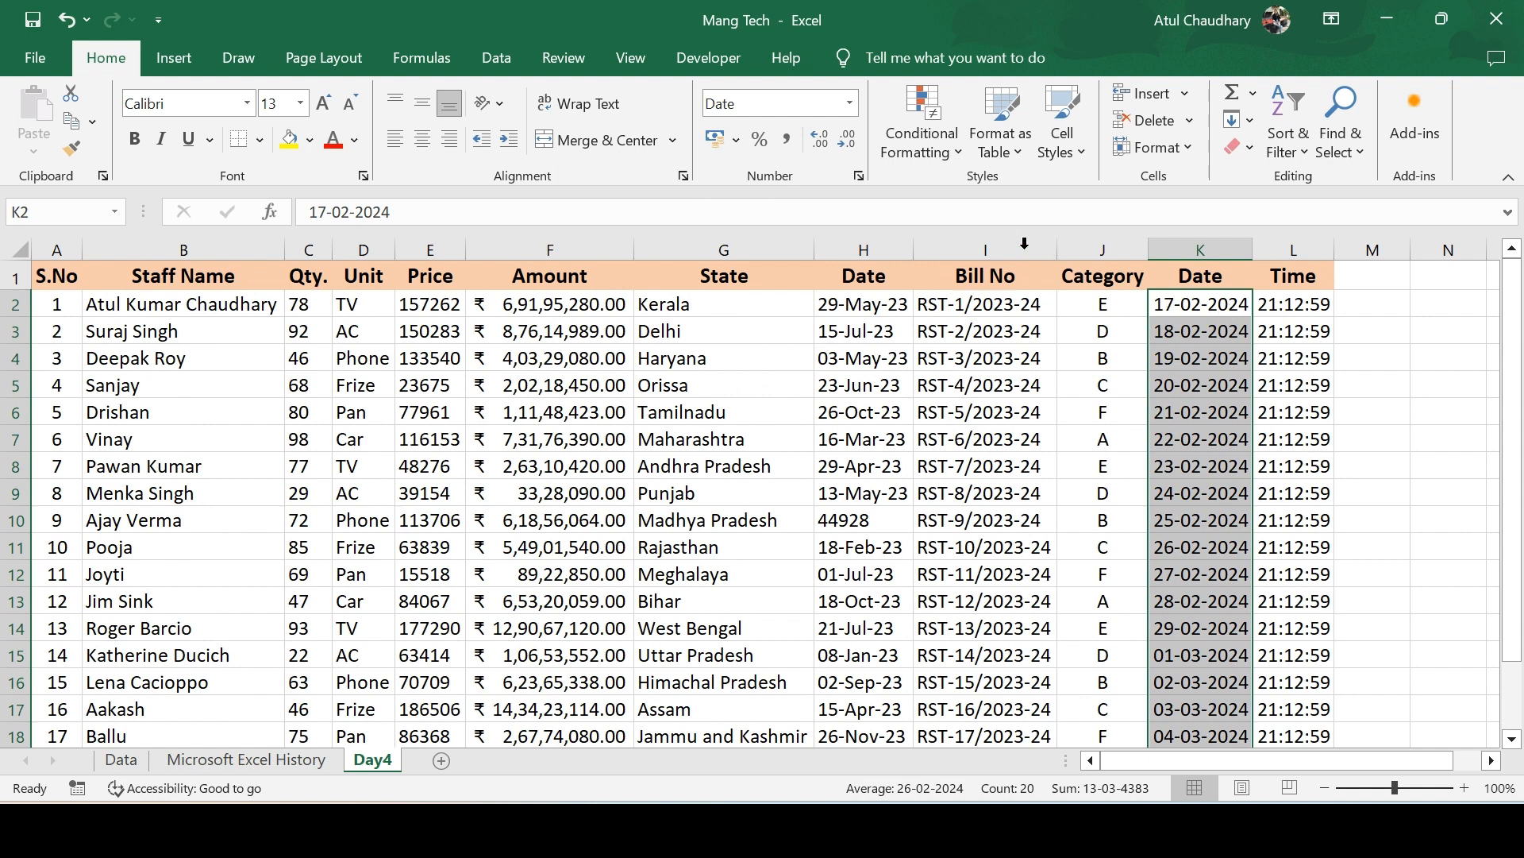
Change the dates in K2:K21 to the Long Date format and widen column K slightly.
{"action": "left_click", "coordinate": [851, 104]}
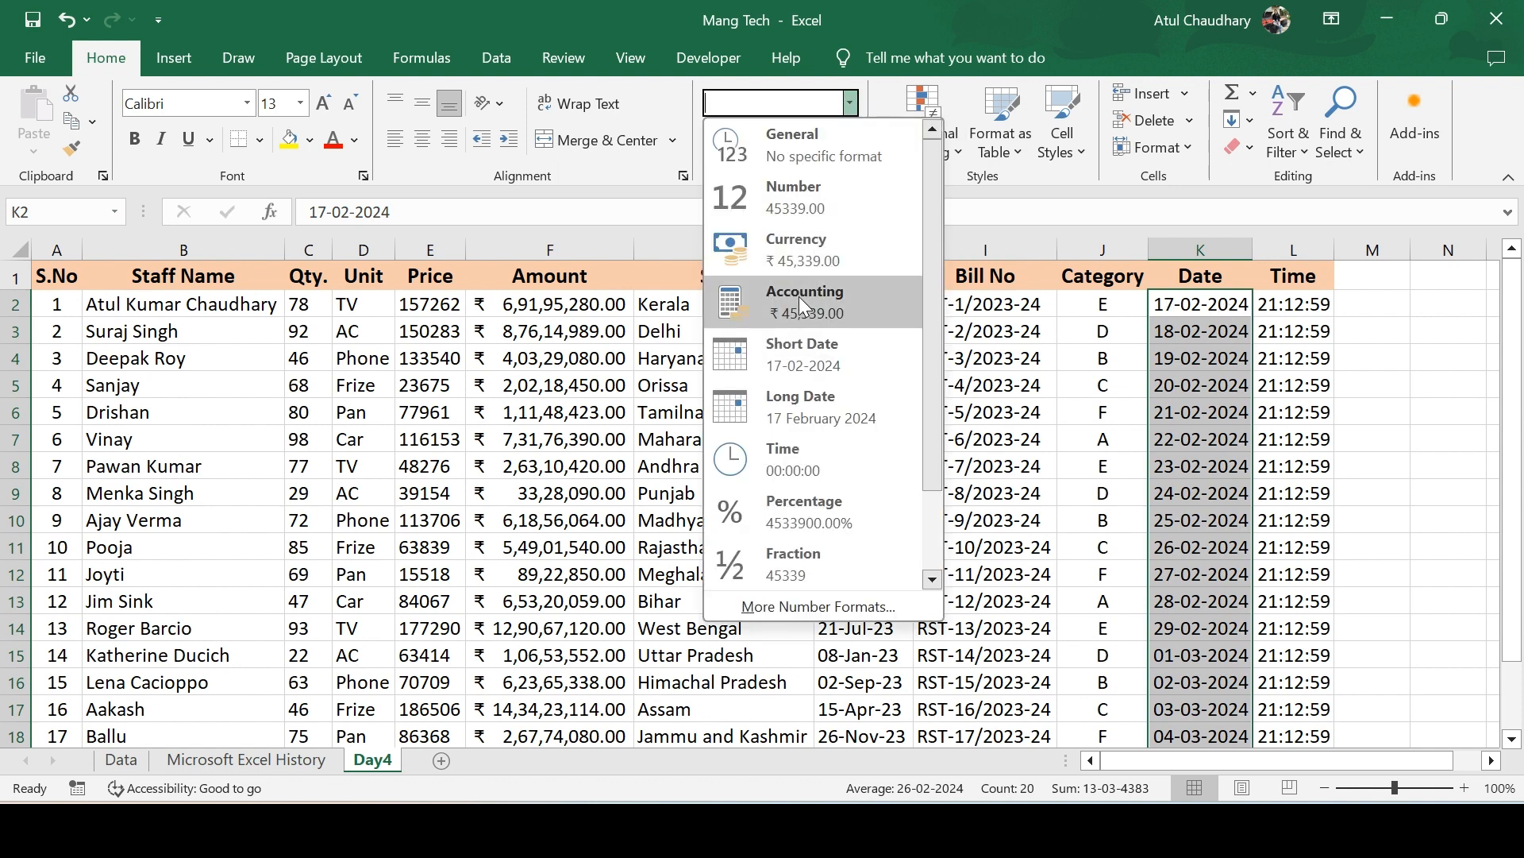
{"action": "left_click", "coordinate": [818, 404]}
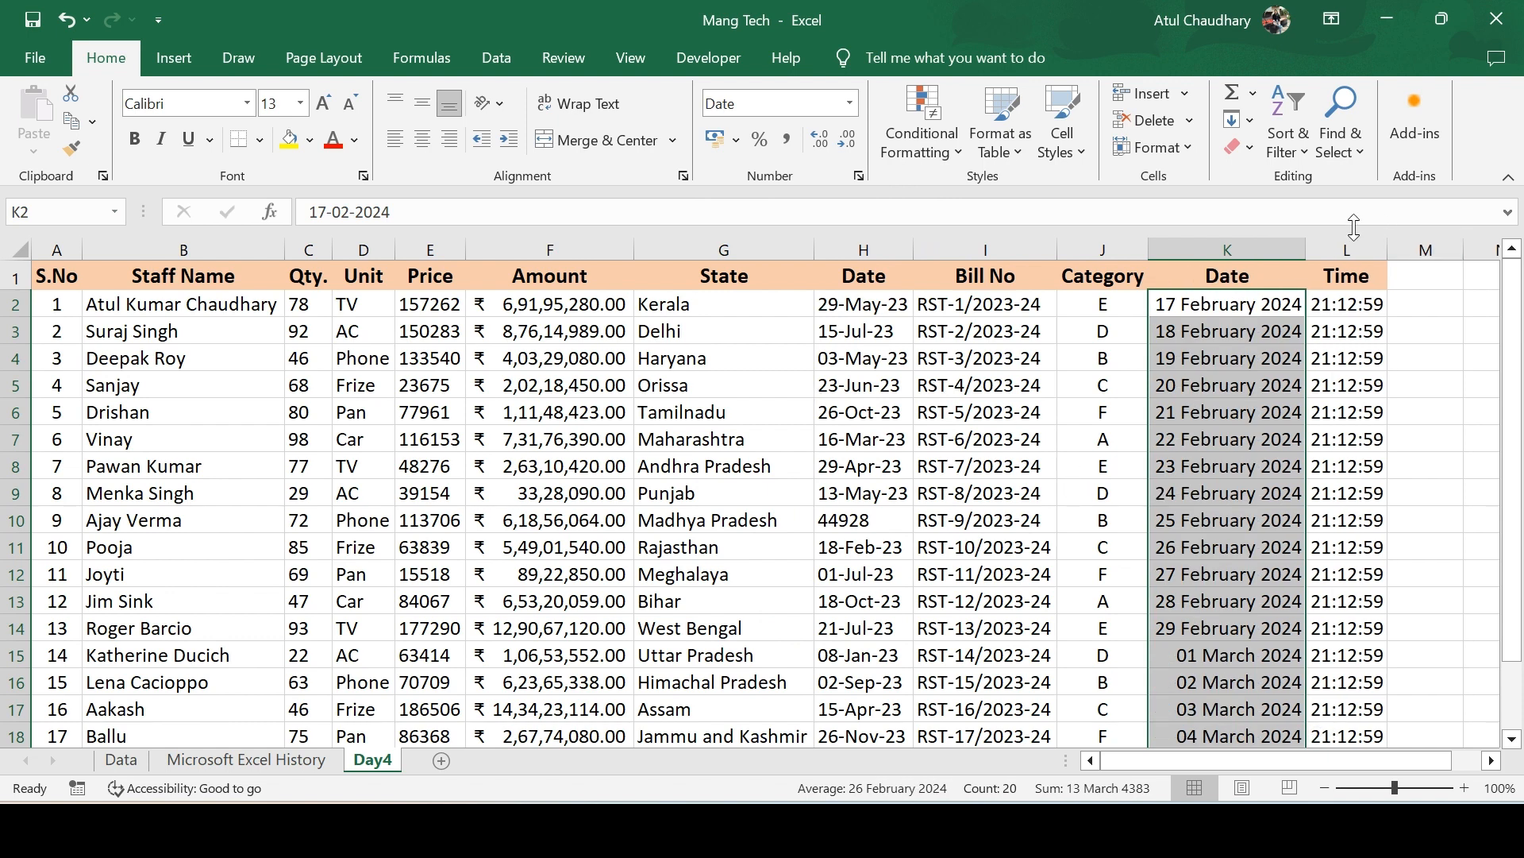
{"action": "double_click", "coordinate": [1298, 245]}
{"action": "left_click_drag", "start_coordinate": [1300, 245], "coordinate": [1318, 246]}
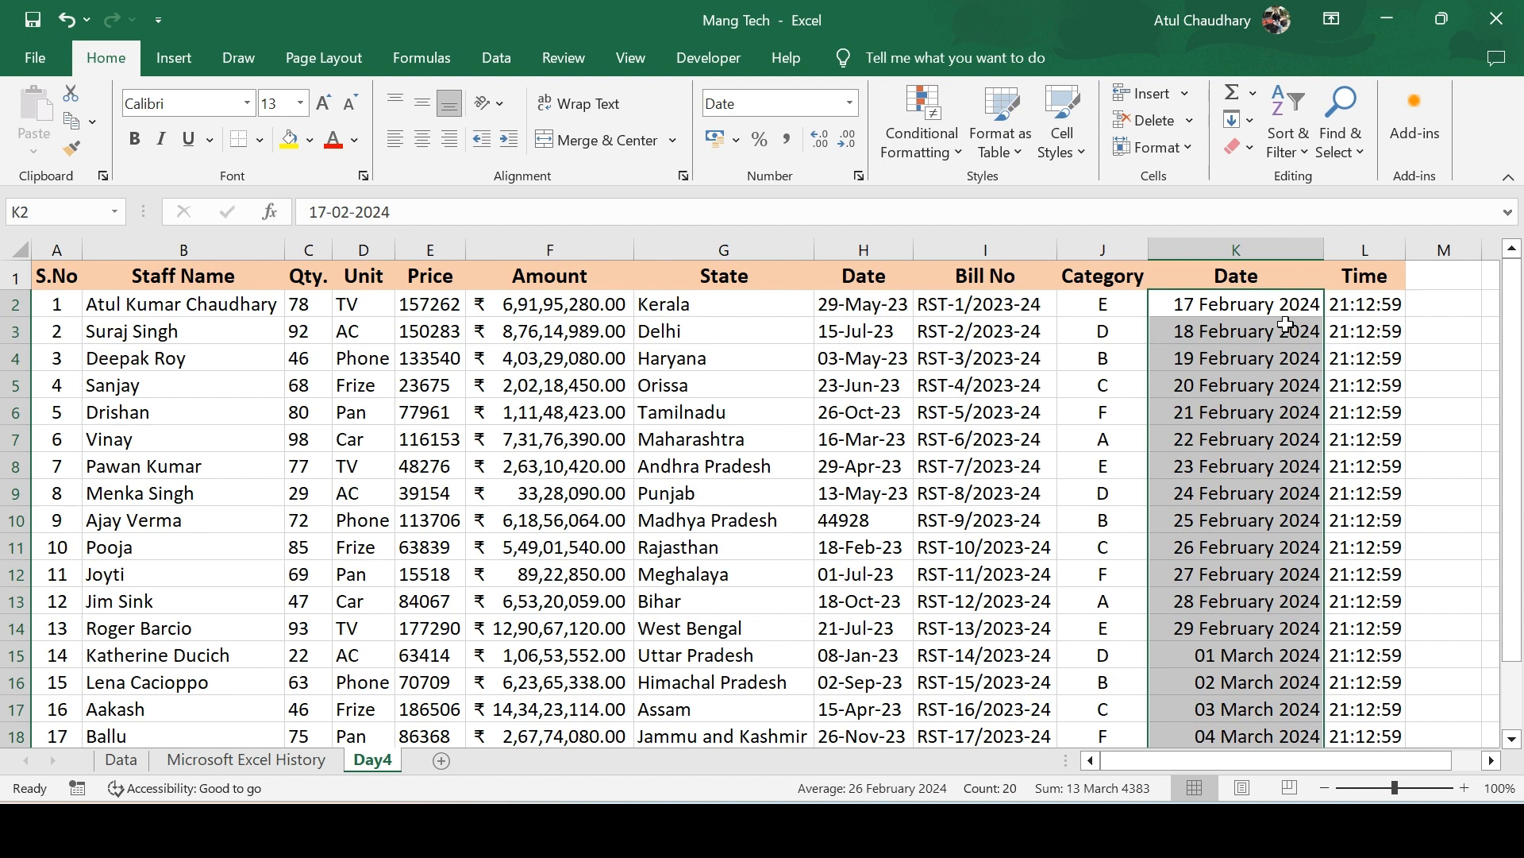
{"action": "left_click", "coordinate": [1249, 439]}
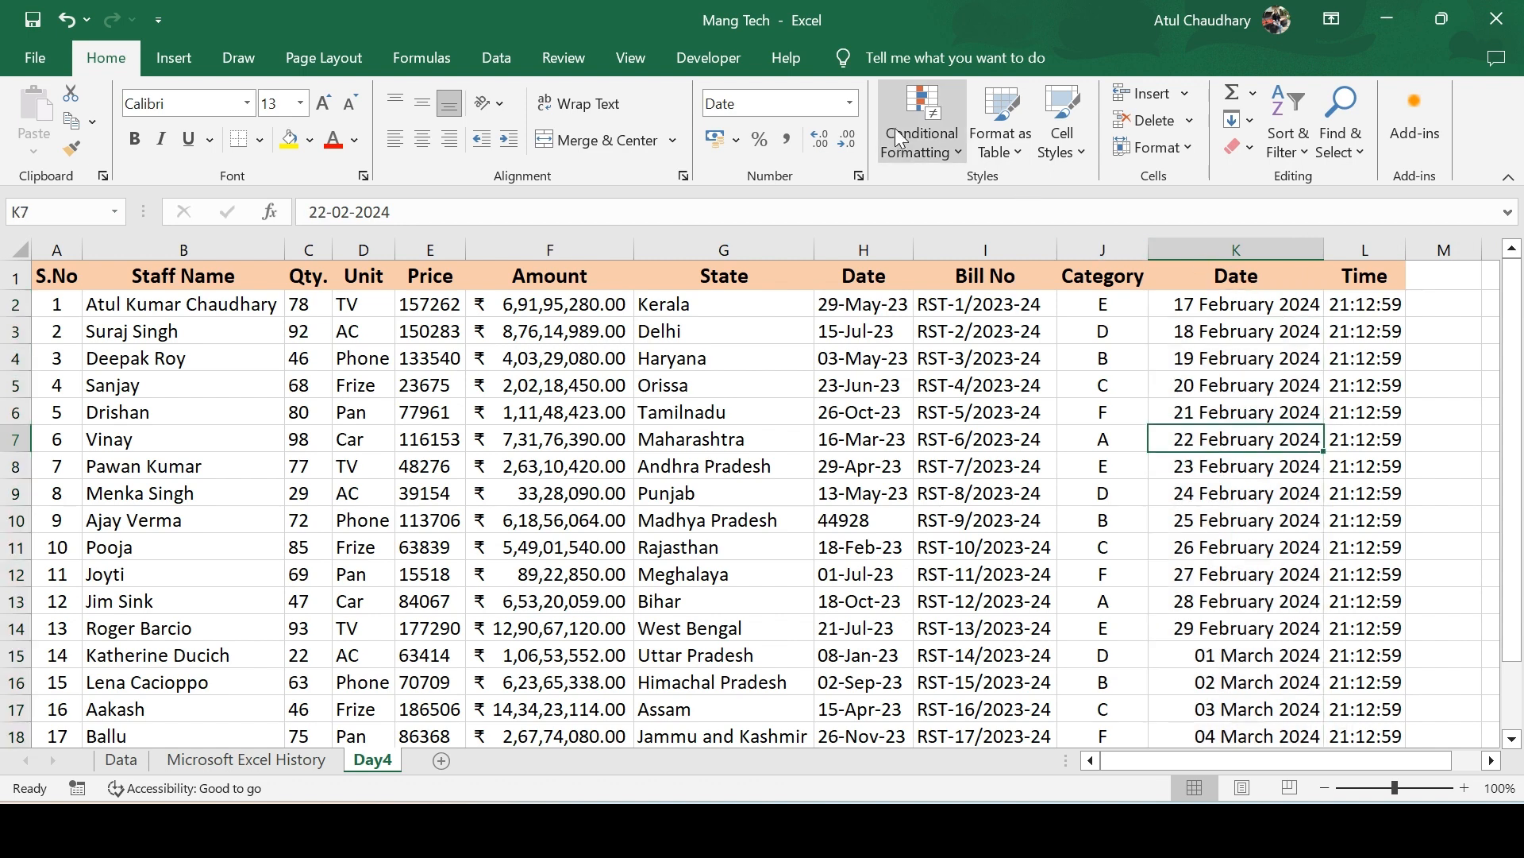
Select the times in L2:L21 and apply the Time format to them.
{"action": "left_click", "coordinate": [852, 103]}
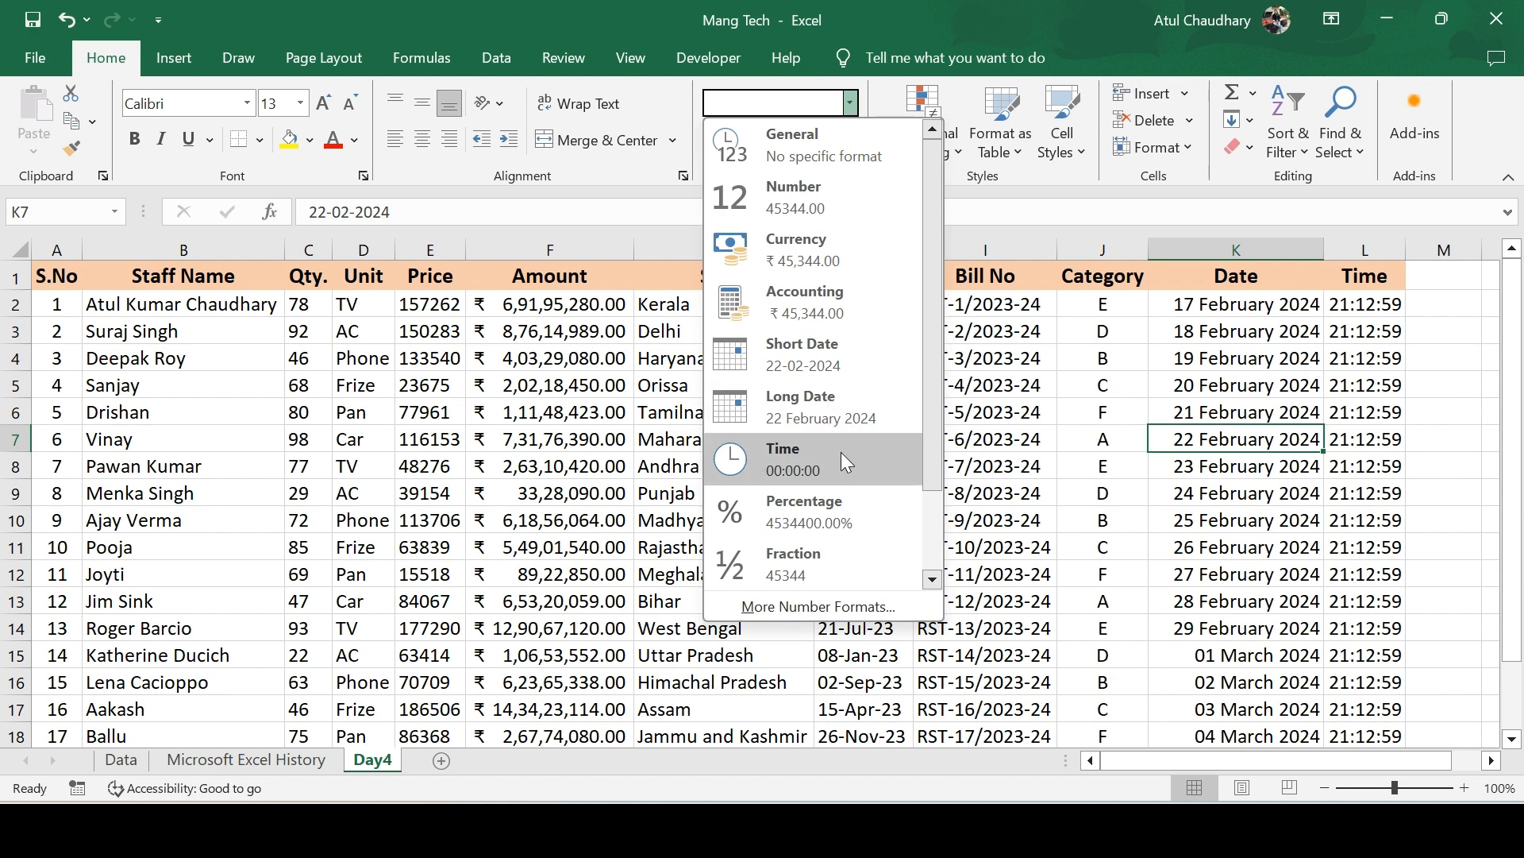
{"action": "left_click", "coordinate": [1364, 320]}
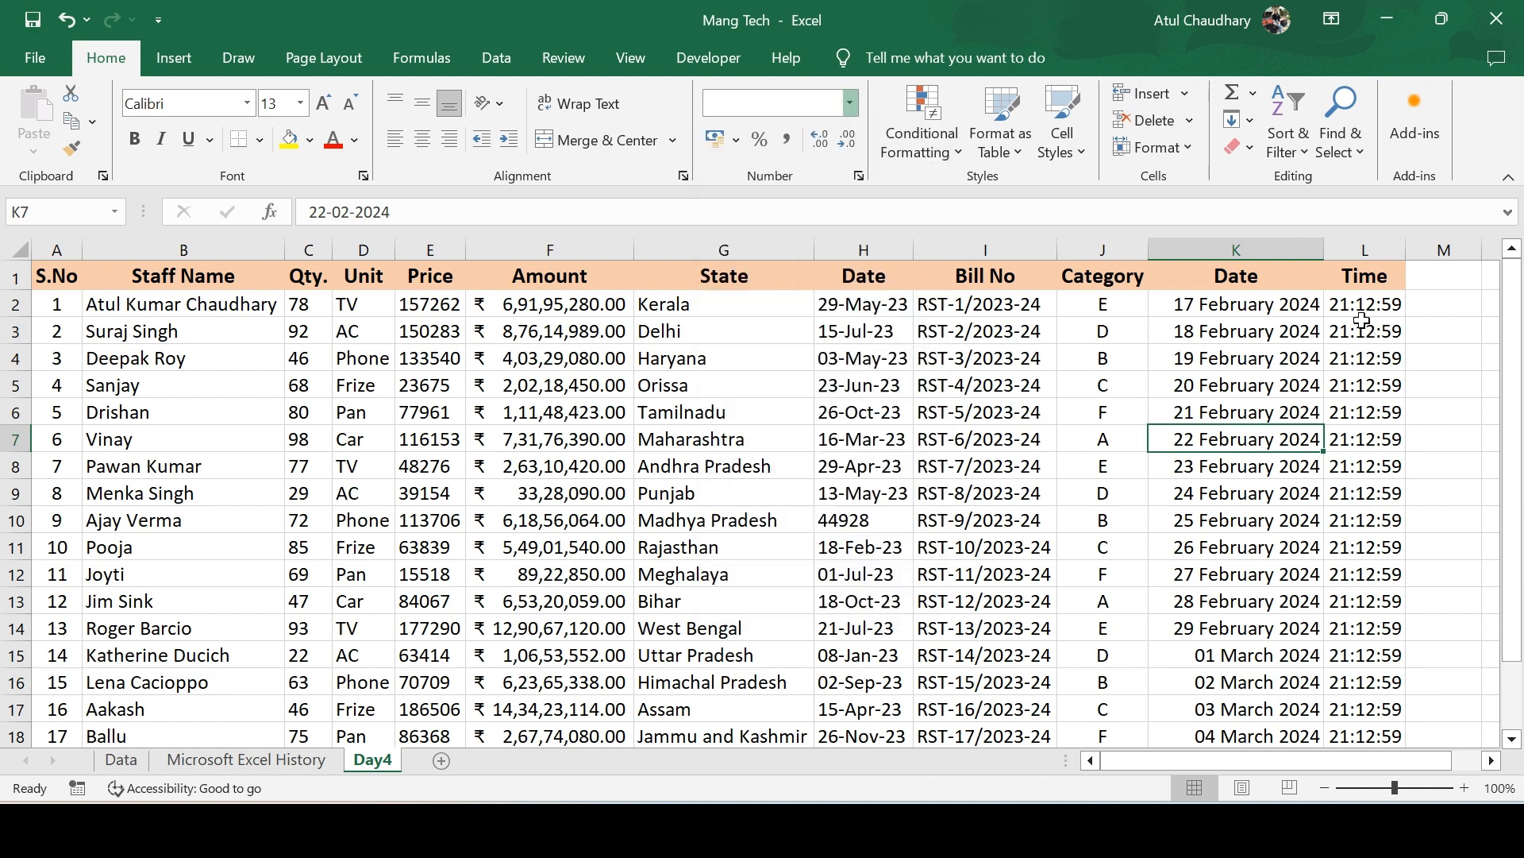
{"action": "left_click", "coordinate": [1366, 250]}
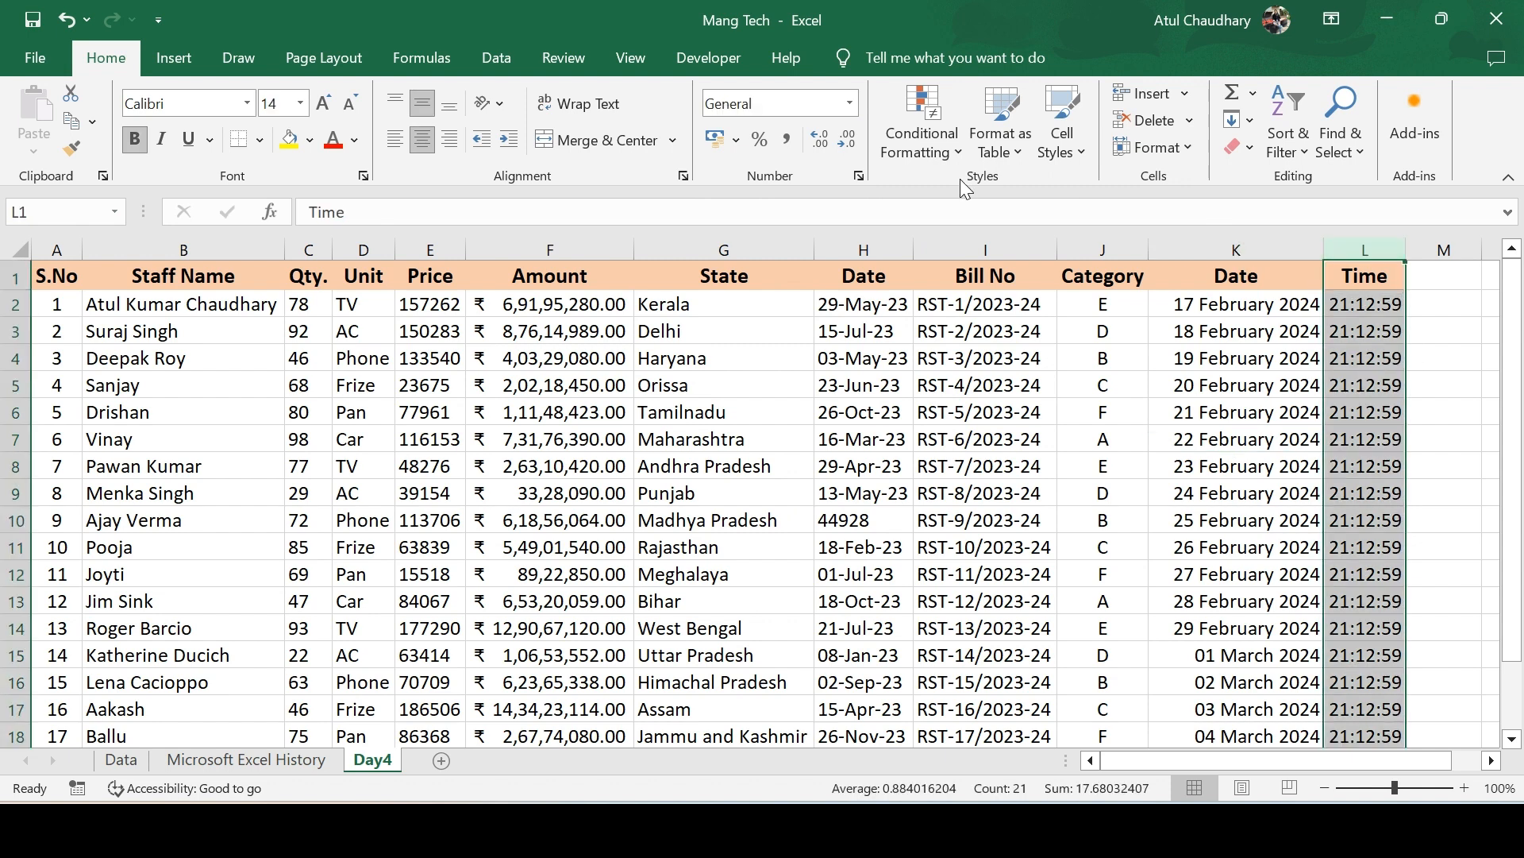
{"action": "left_click", "coordinate": [1350, 302]}
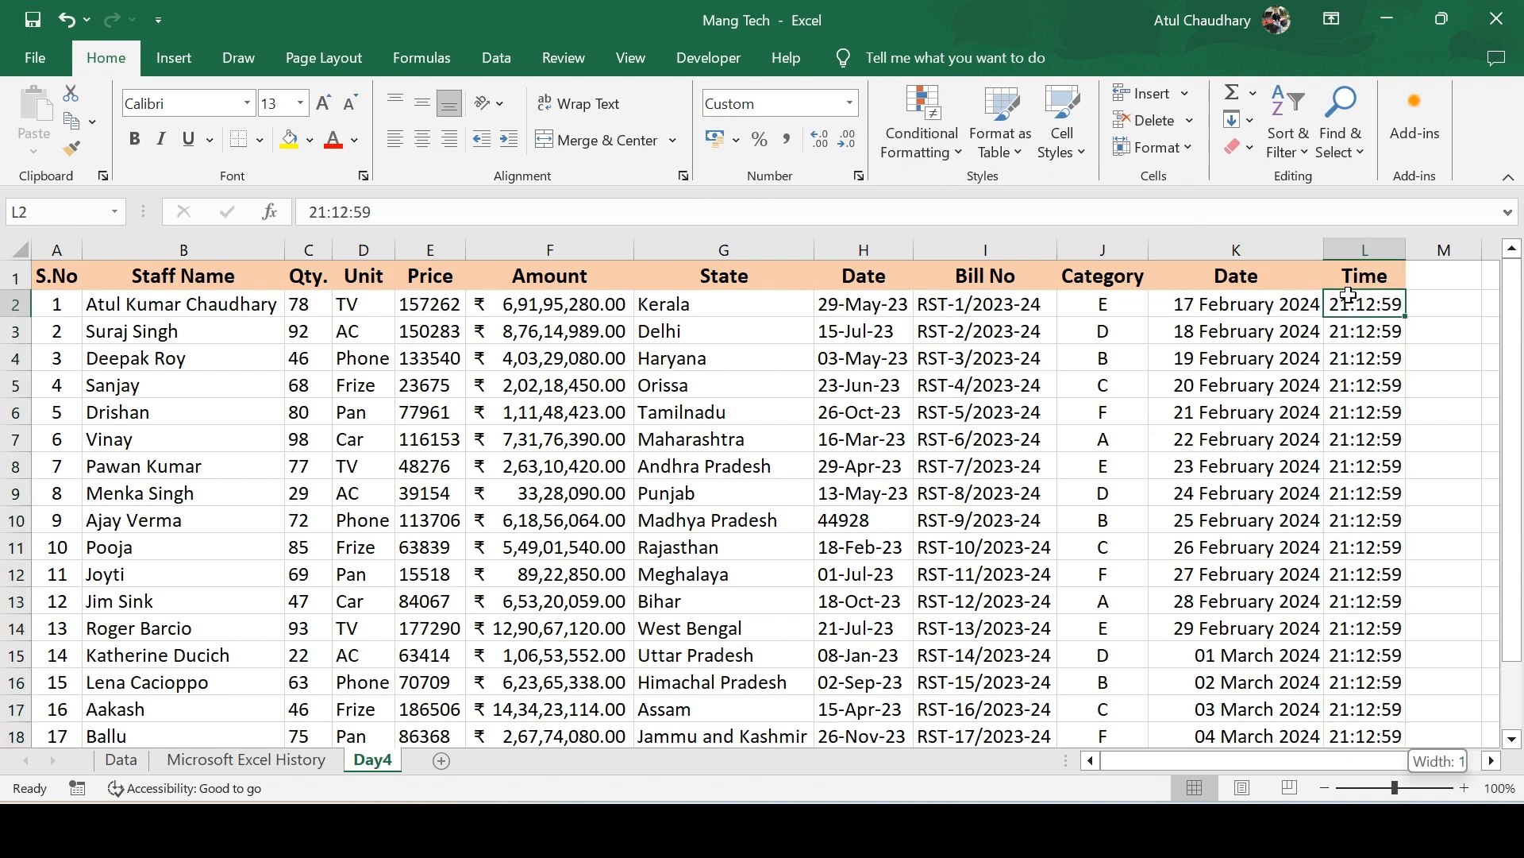
{"action": "key", "text": "ctrl+shift+Down"}
{"action": "left_click", "coordinate": [854, 100]}
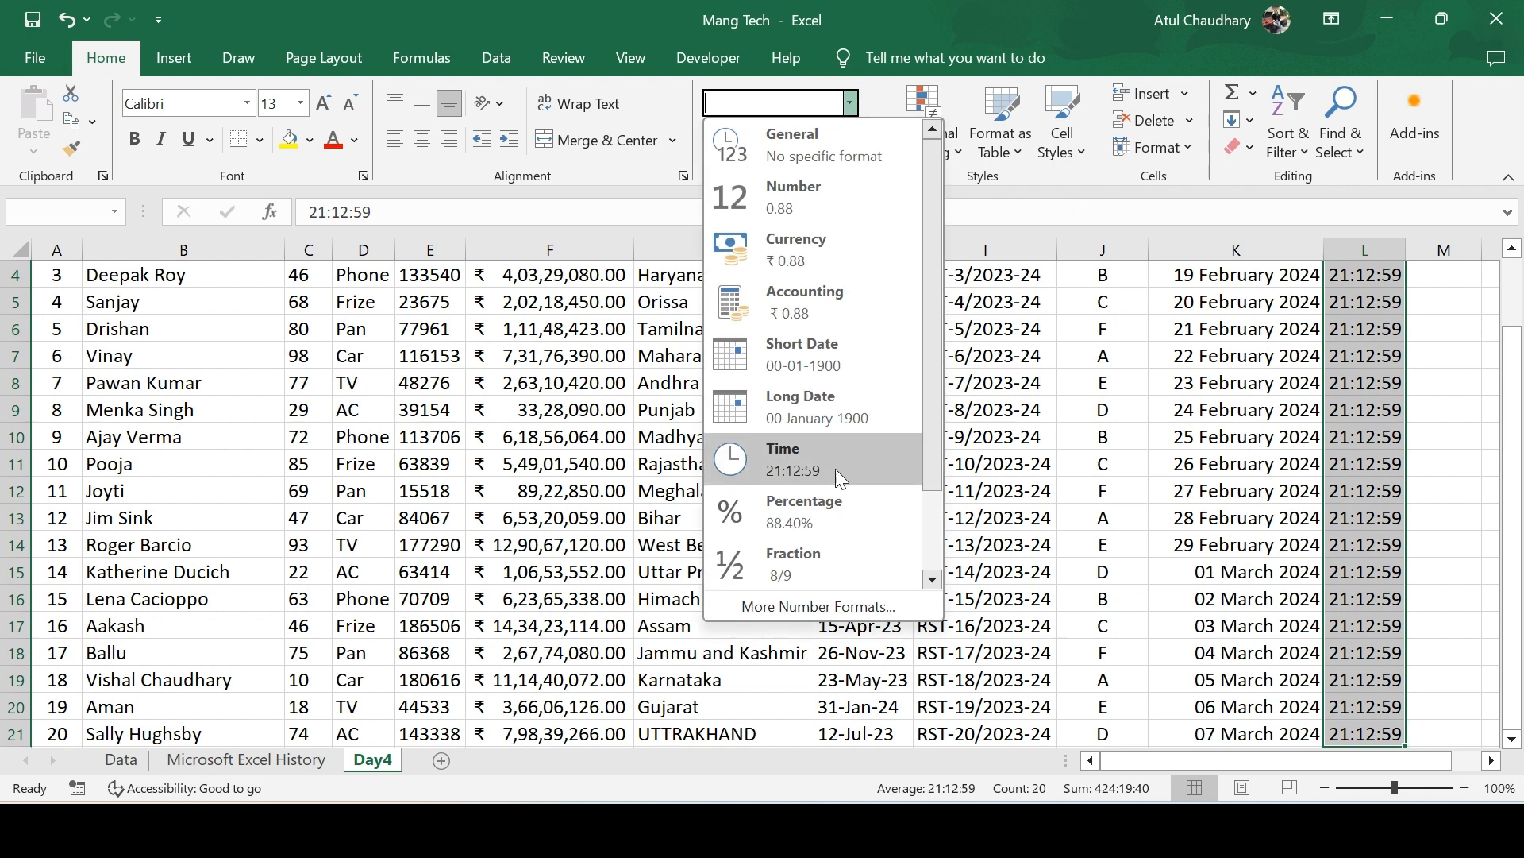
{"action": "left_click", "coordinate": [836, 468]}
{"action": "scroll", "coordinate": [1032, 445], "scroll_direction": "up", "scroll_amount": 1}
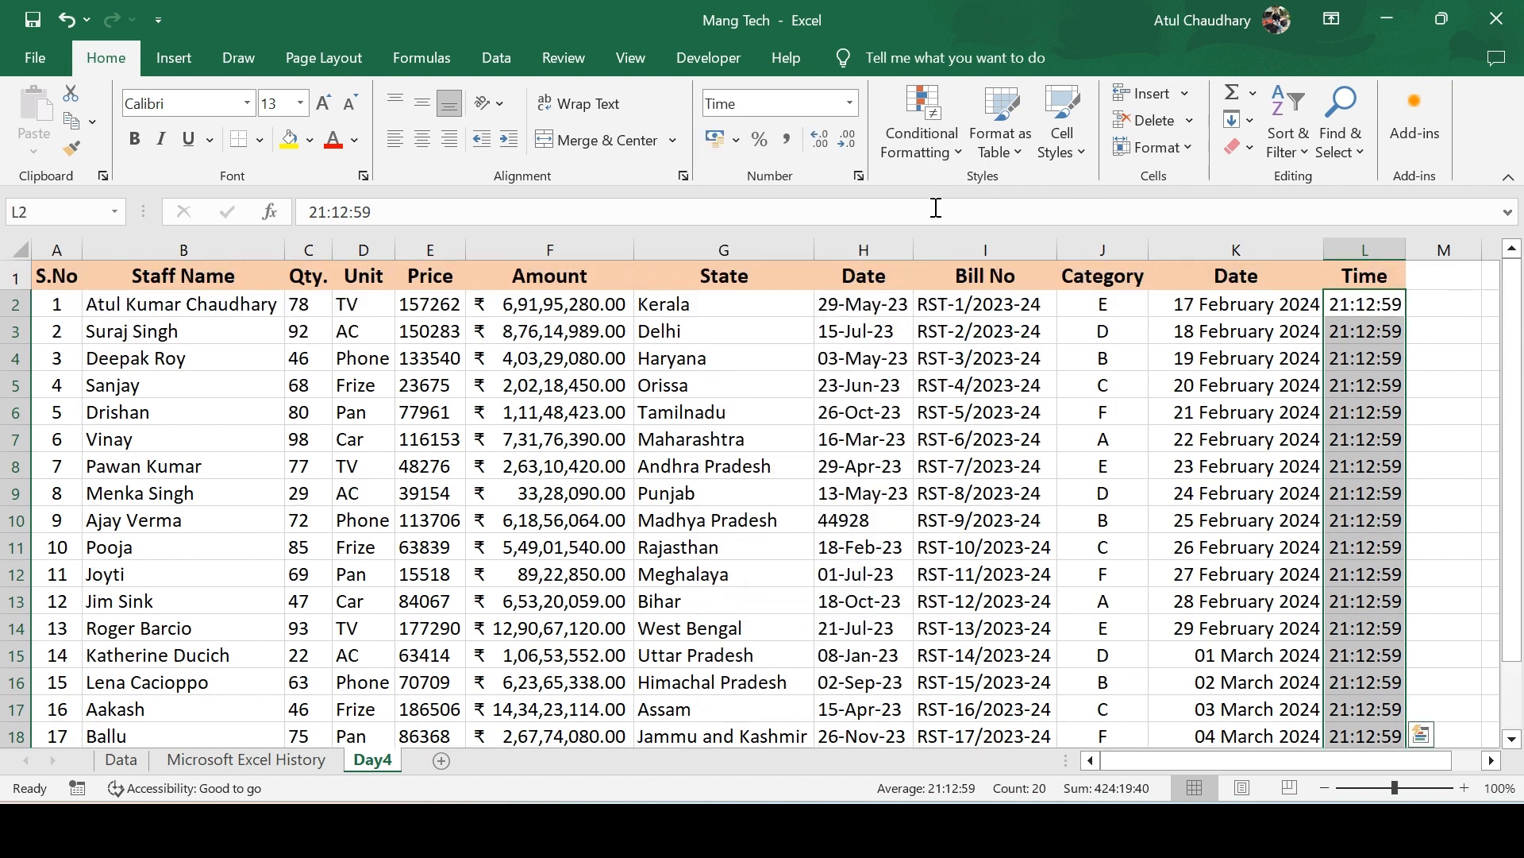
Look through the remaining number formats down to Text and view the Time types in Format Cells without changing anything.
{"action": "left_click", "coordinate": [851, 102]}
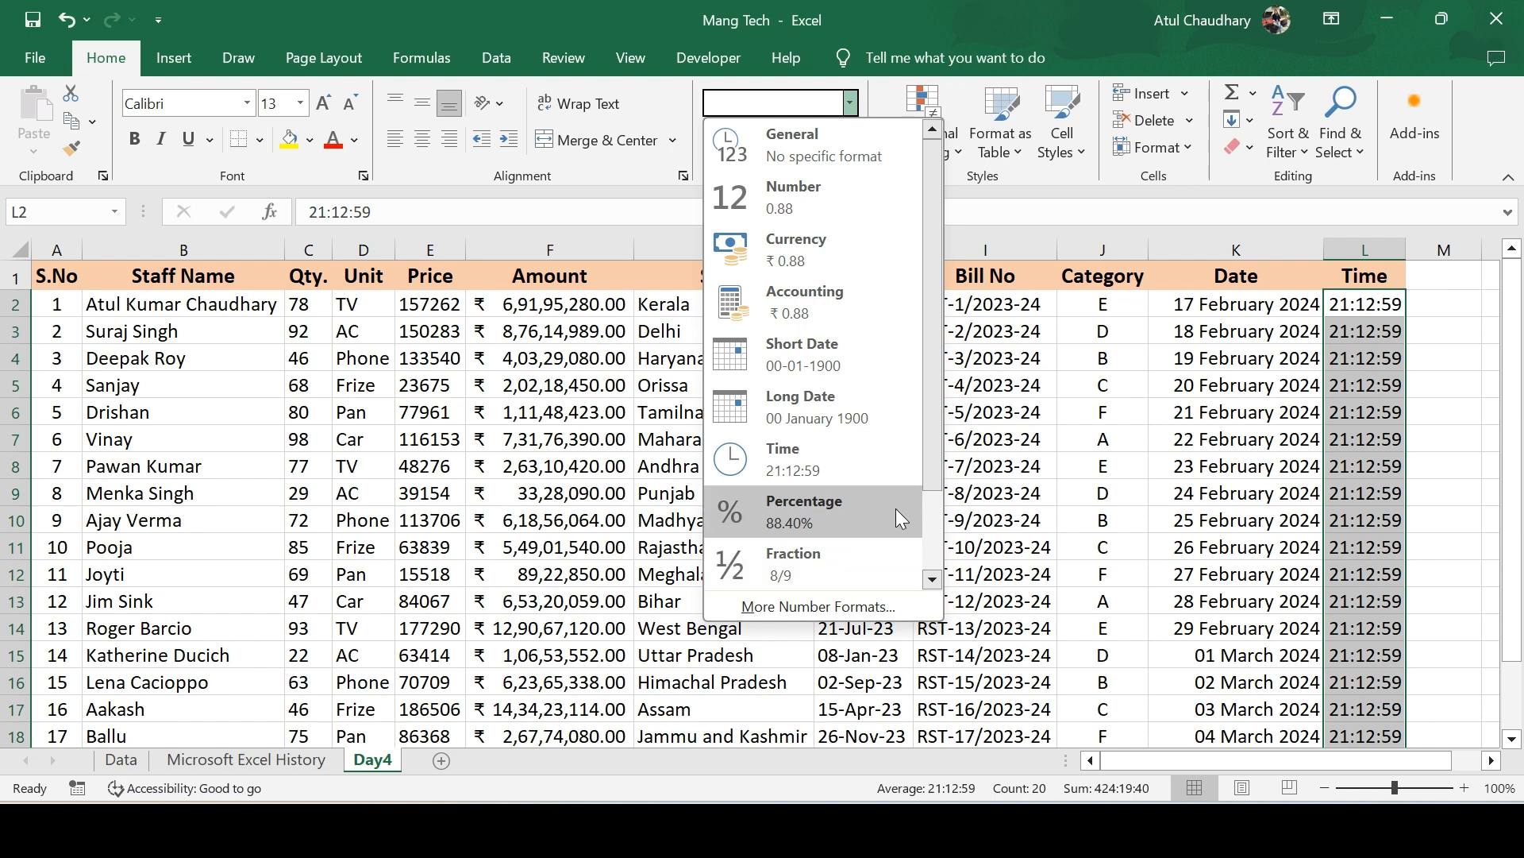
{"action": "left_click_drag", "start_coordinate": [928, 460], "coordinate": [947, 562]}
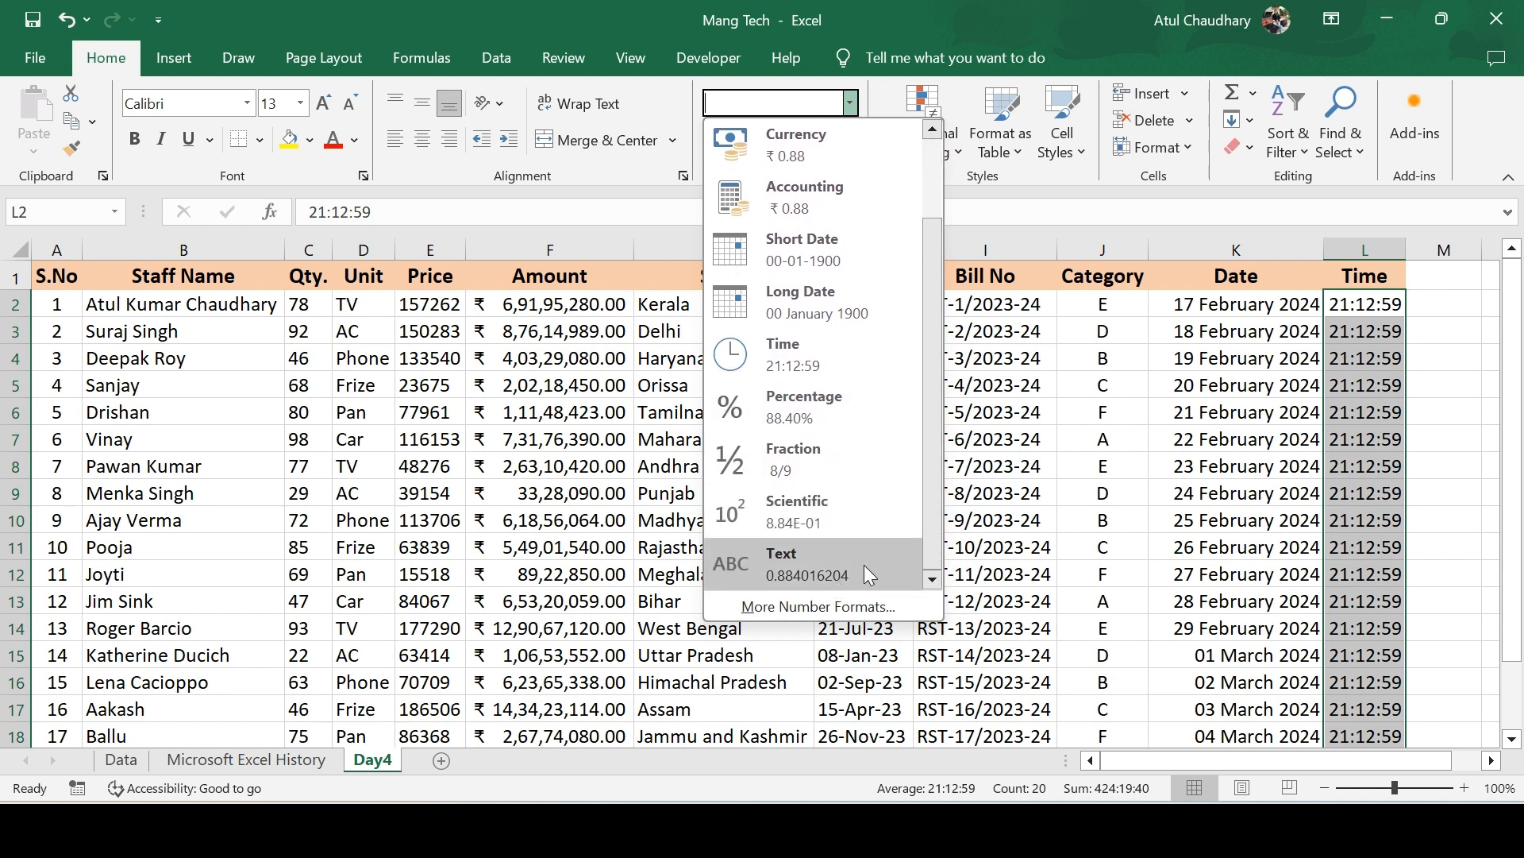
{"action": "left_click", "coordinate": [861, 618]}
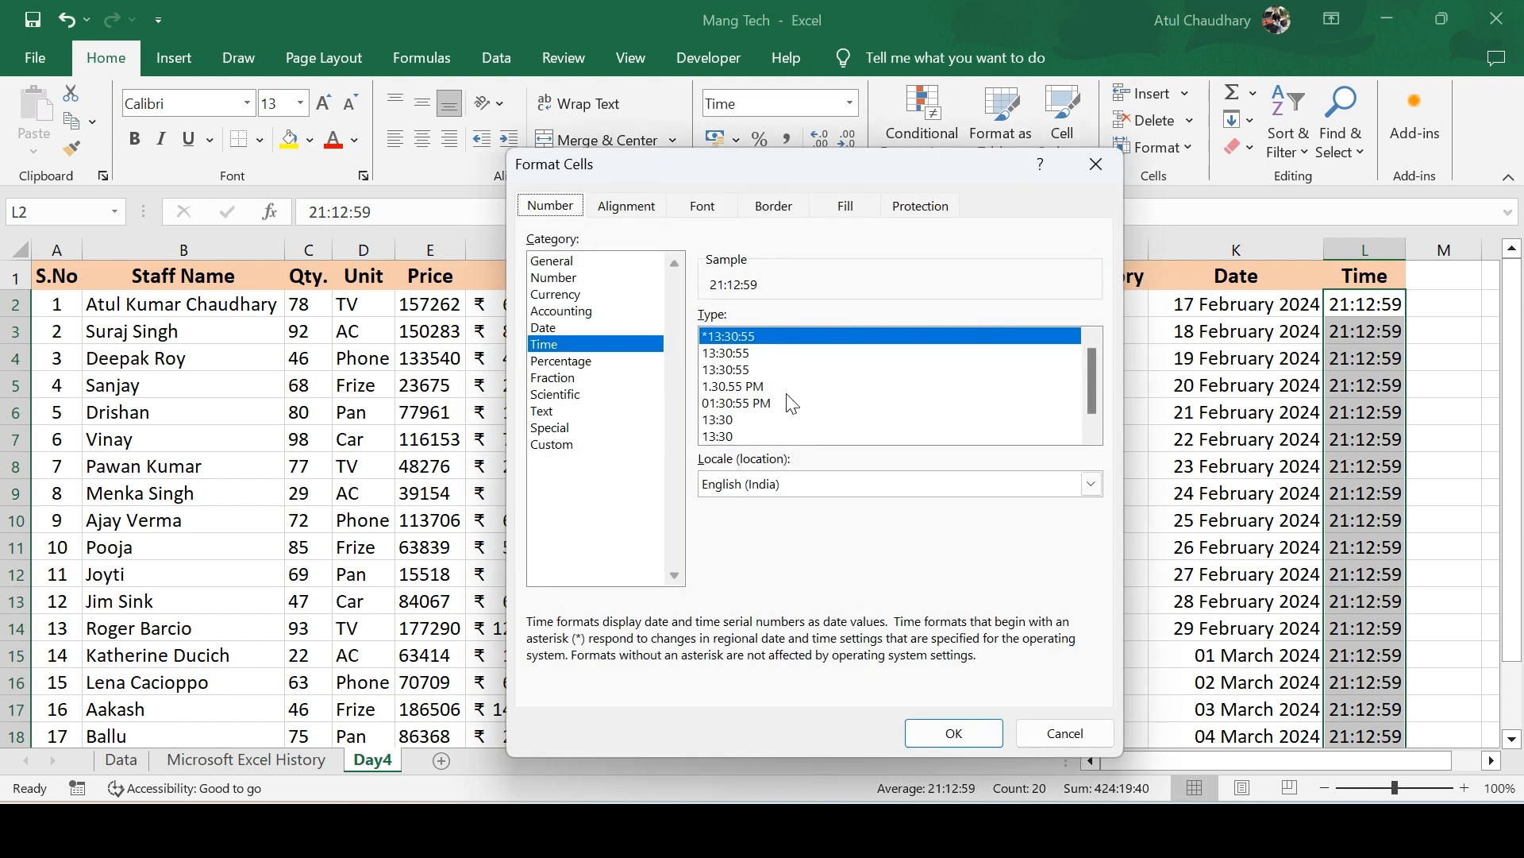
{"action": "left_click", "coordinate": [1099, 166]}
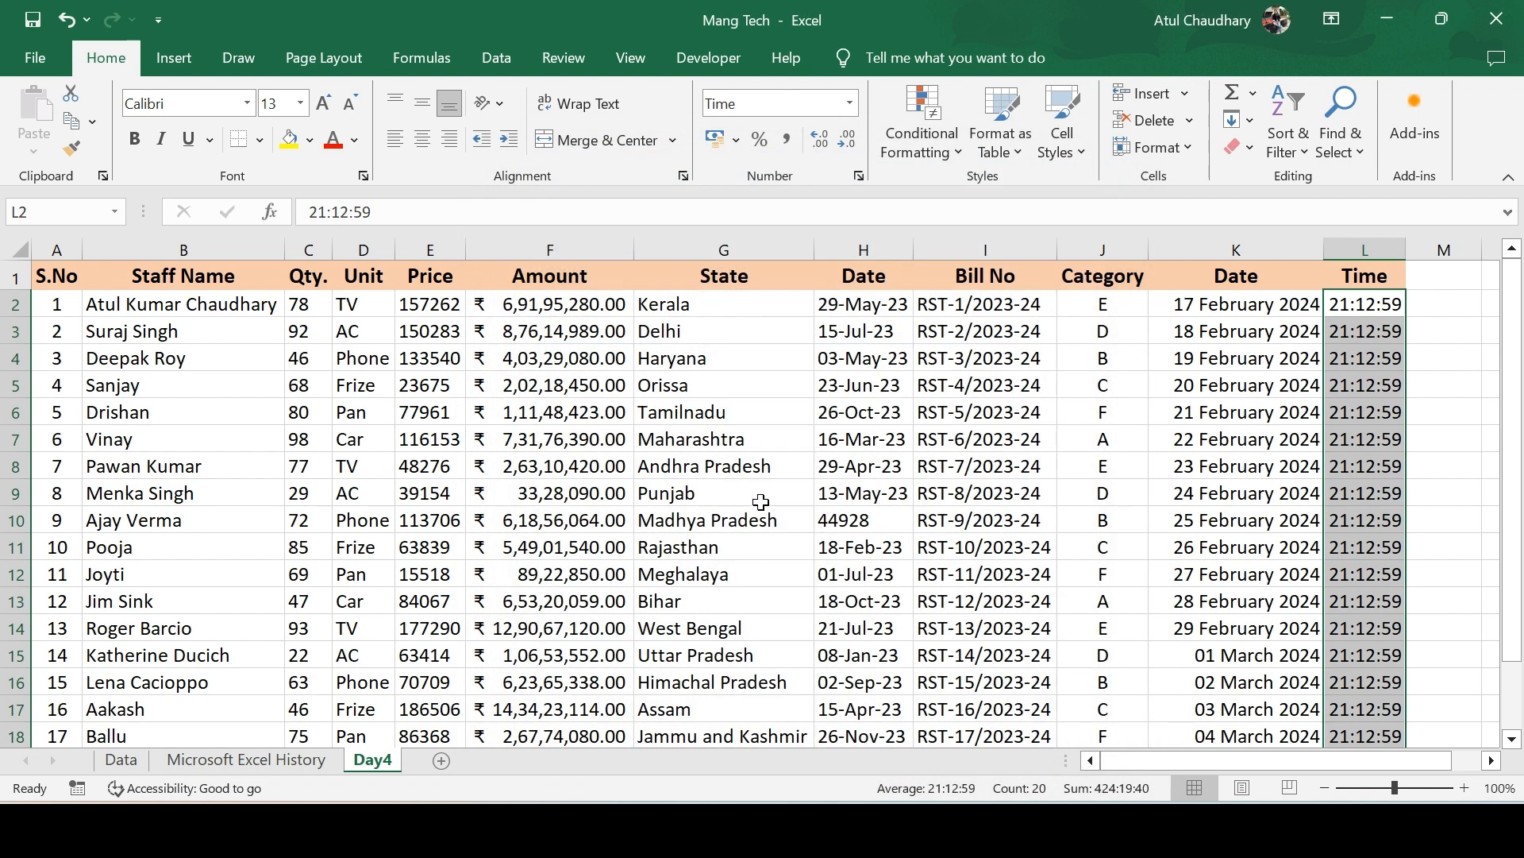
Examine the General, Number, Currency, Accounting, Date, Time, Percentage and Custom categories in Format Cells, including the currency symbol choices, and cancel.
{"action": "key", "text": "ctrl+1"}
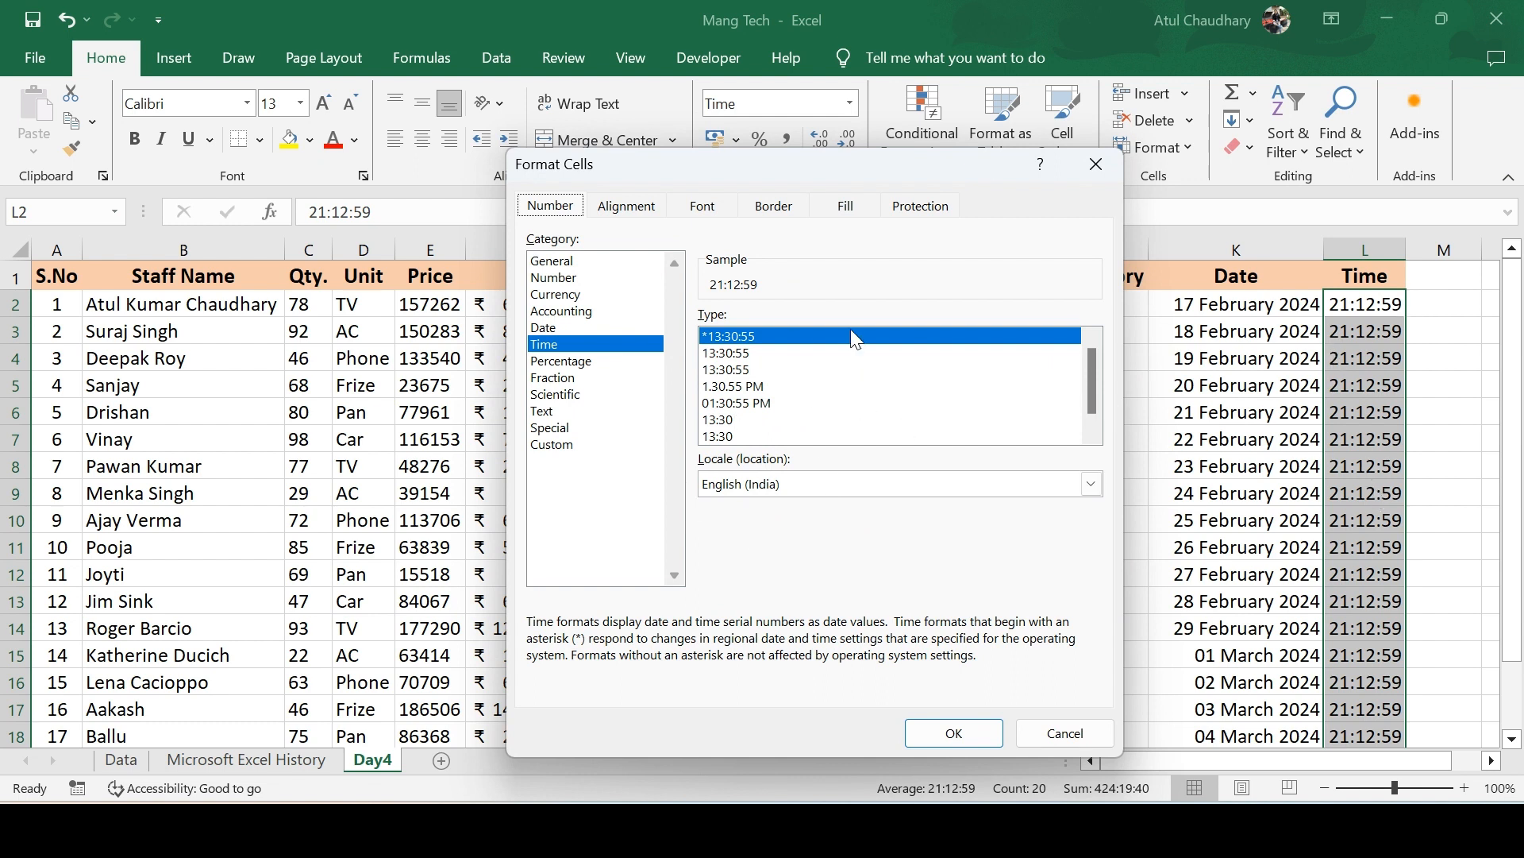
{"action": "left_click", "coordinate": [579, 262]}
{"action": "left_click", "coordinate": [578, 280]}
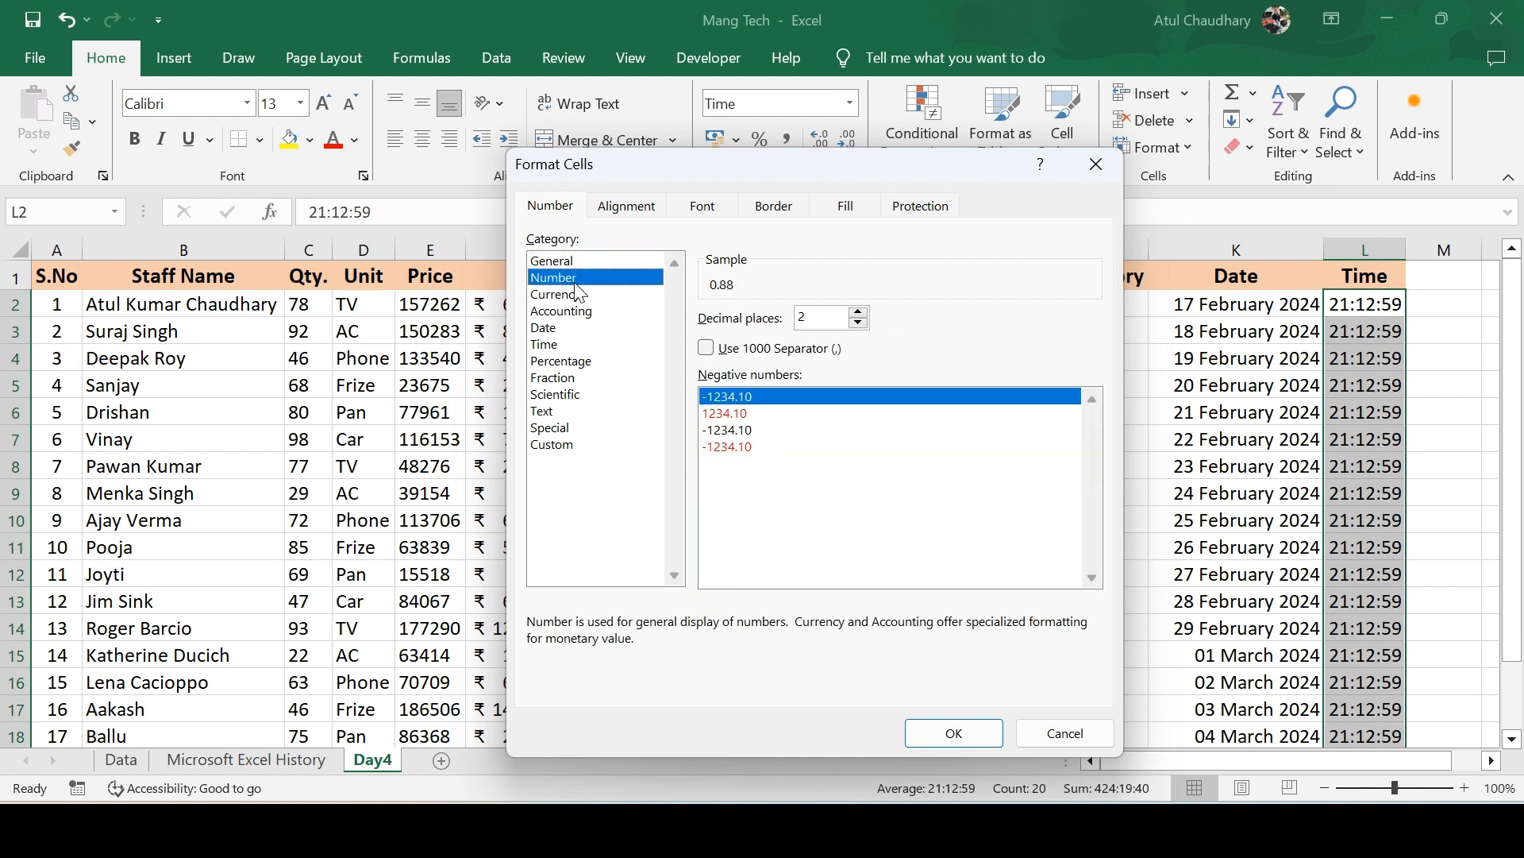
{"action": "left_click", "coordinate": [580, 294]}
{"action": "left_click", "coordinate": [571, 279]}
{"action": "left_click", "coordinate": [569, 297]}
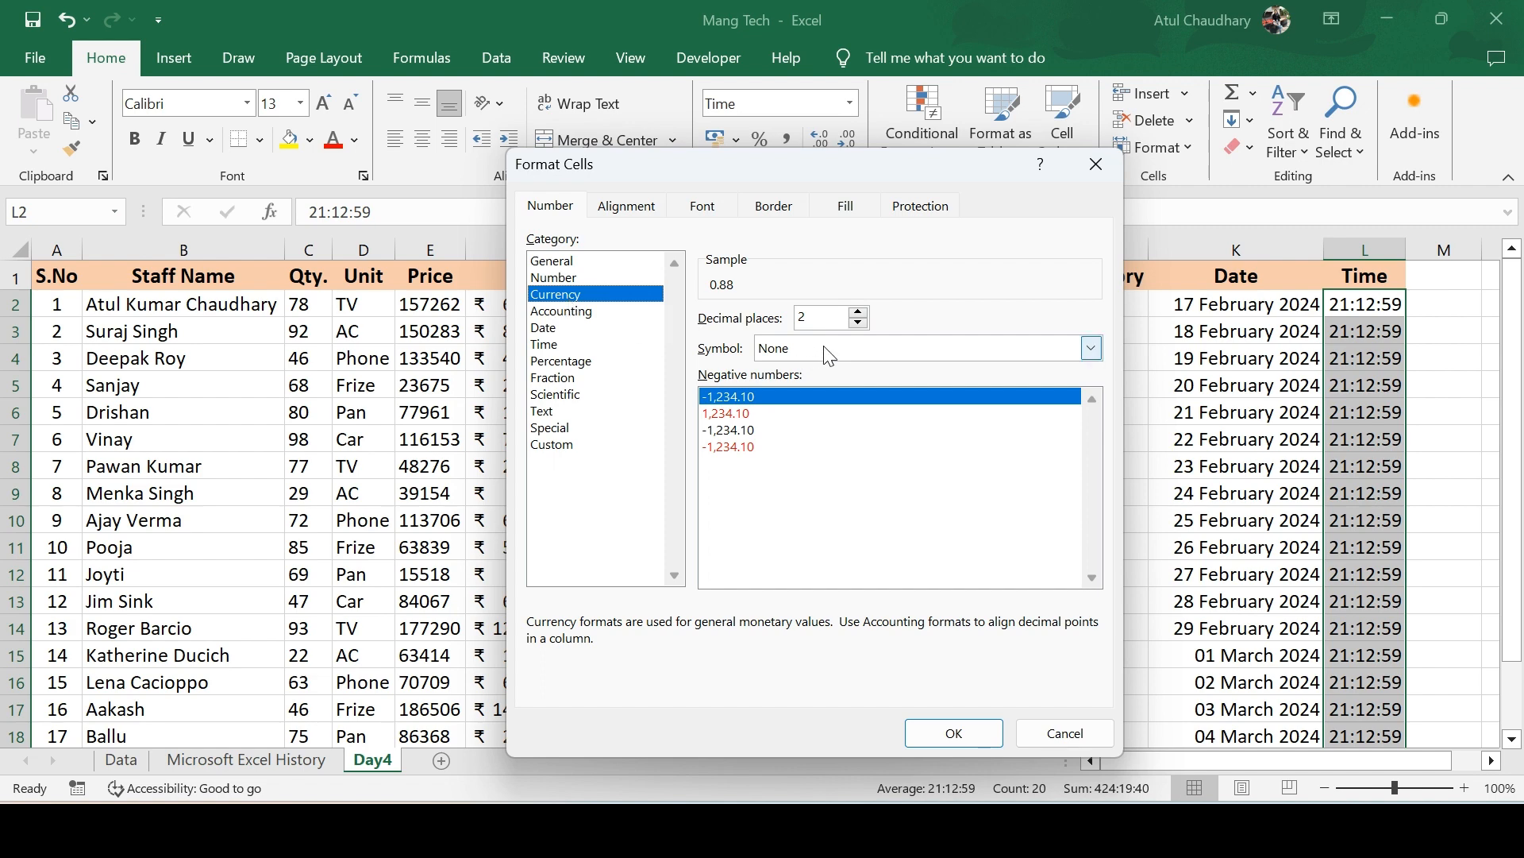
{"action": "left_click", "coordinate": [1095, 351]}
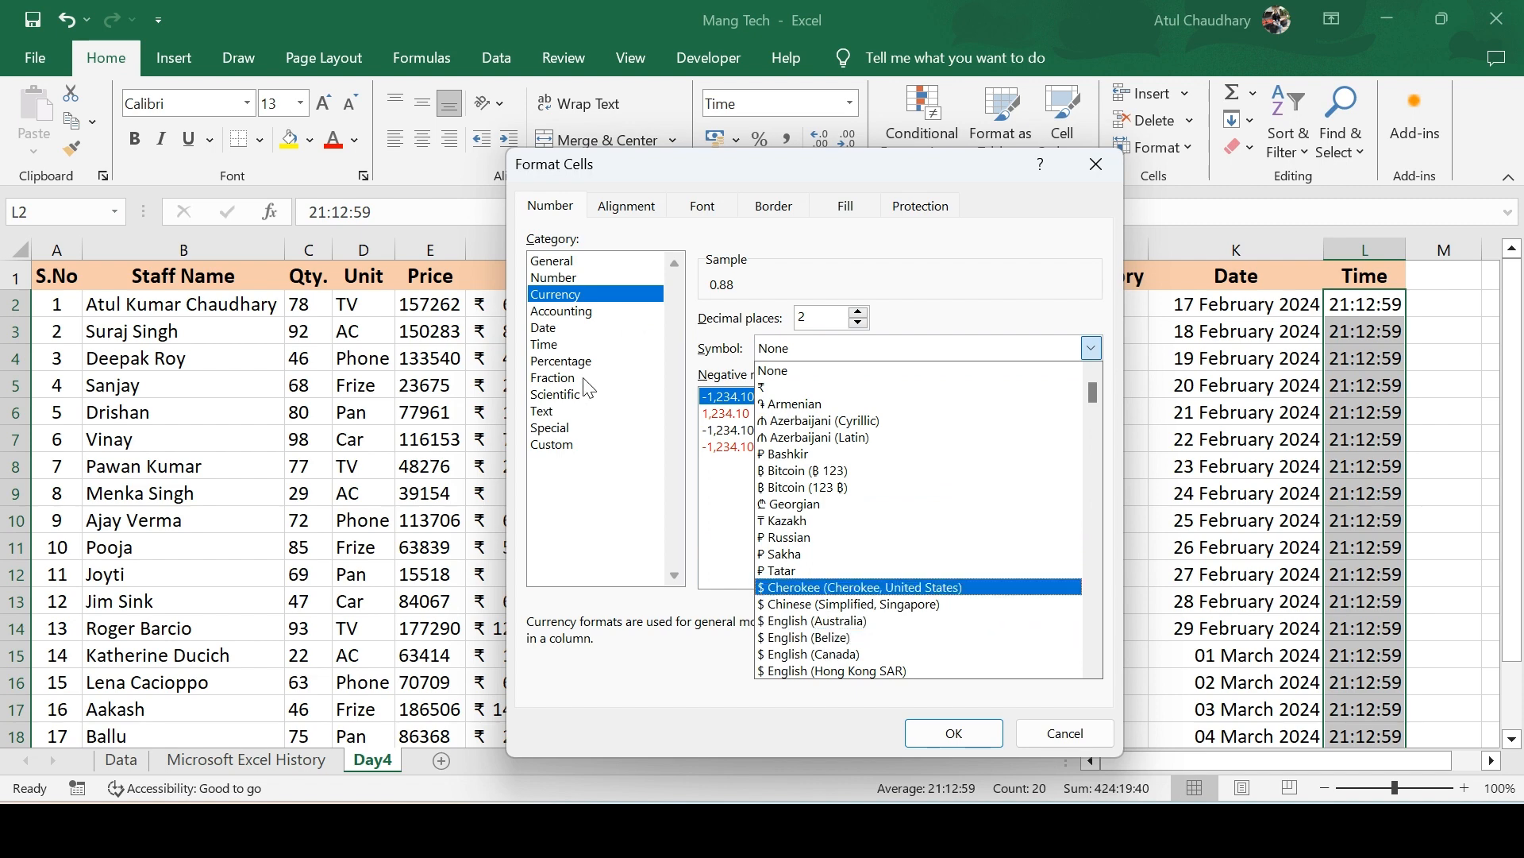
{"action": "left_click", "coordinate": [562, 313]}
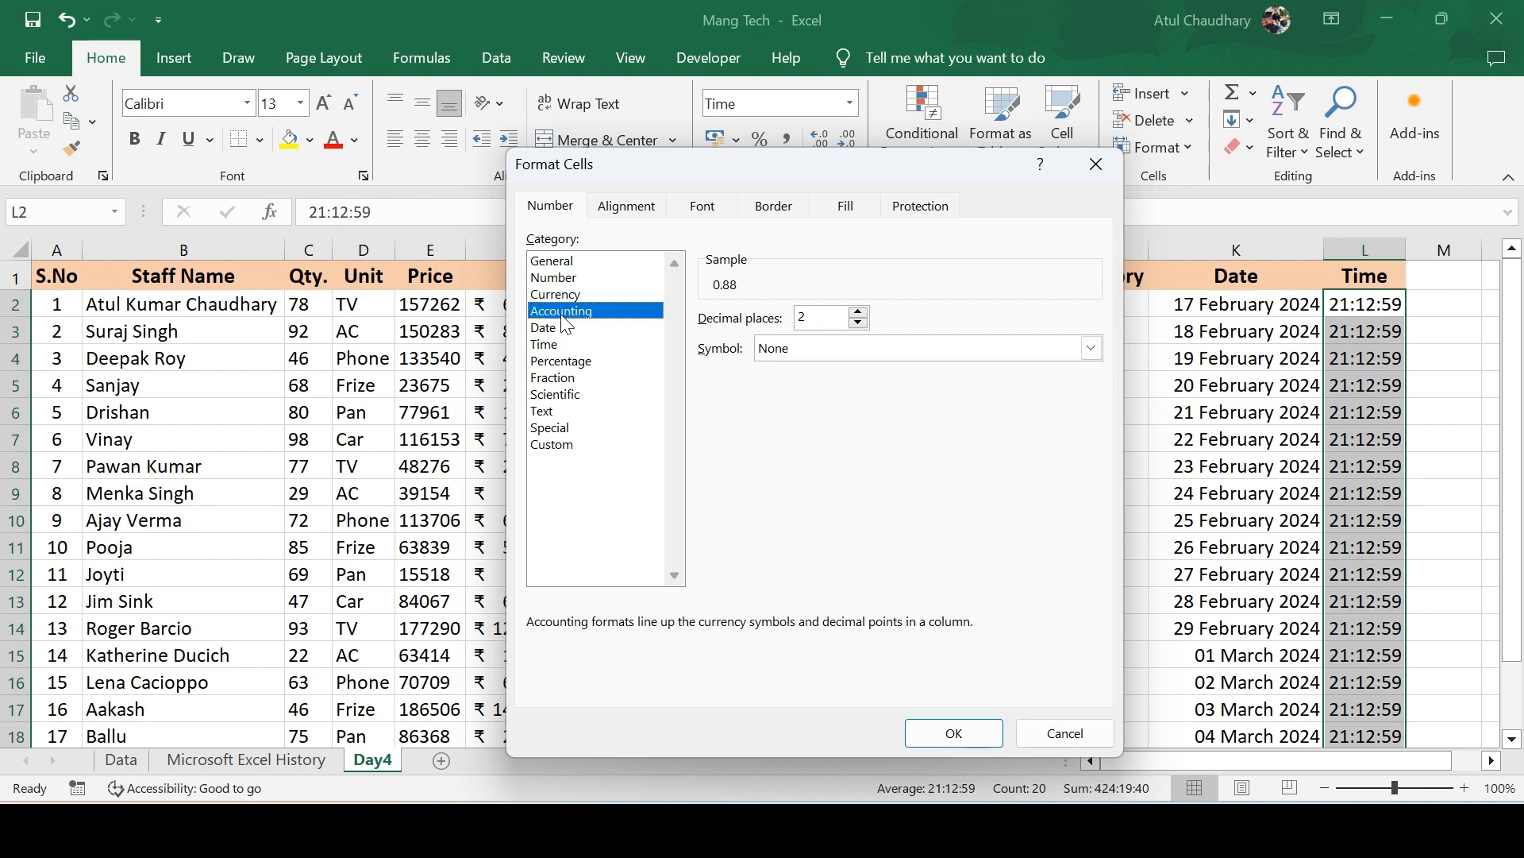
{"action": "left_click", "coordinate": [1089, 348]}
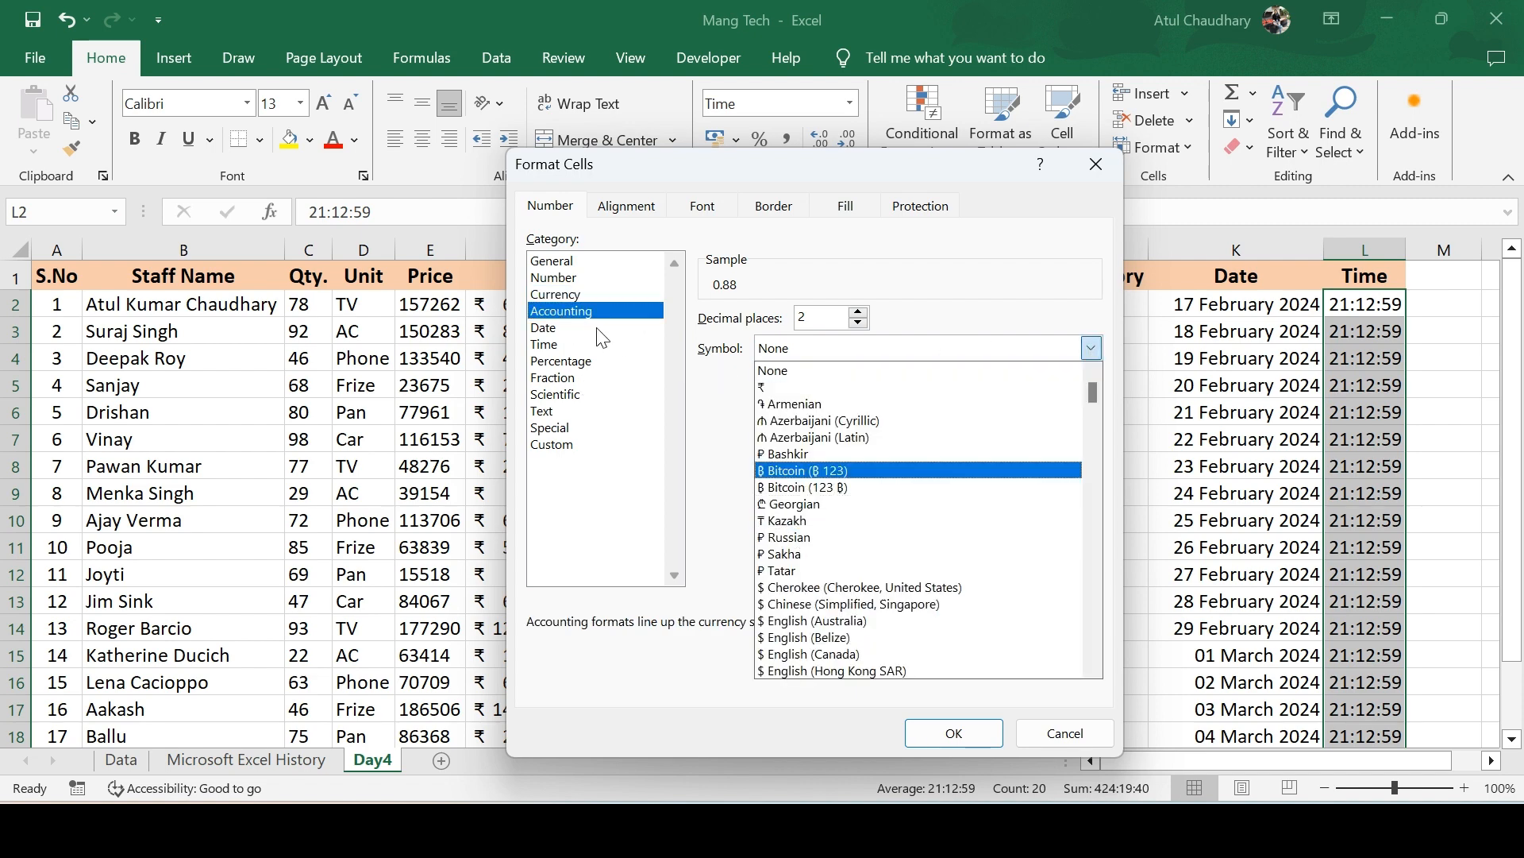
{"action": "left_click", "coordinate": [571, 328]}
{"action": "left_click", "coordinate": [560, 328]}
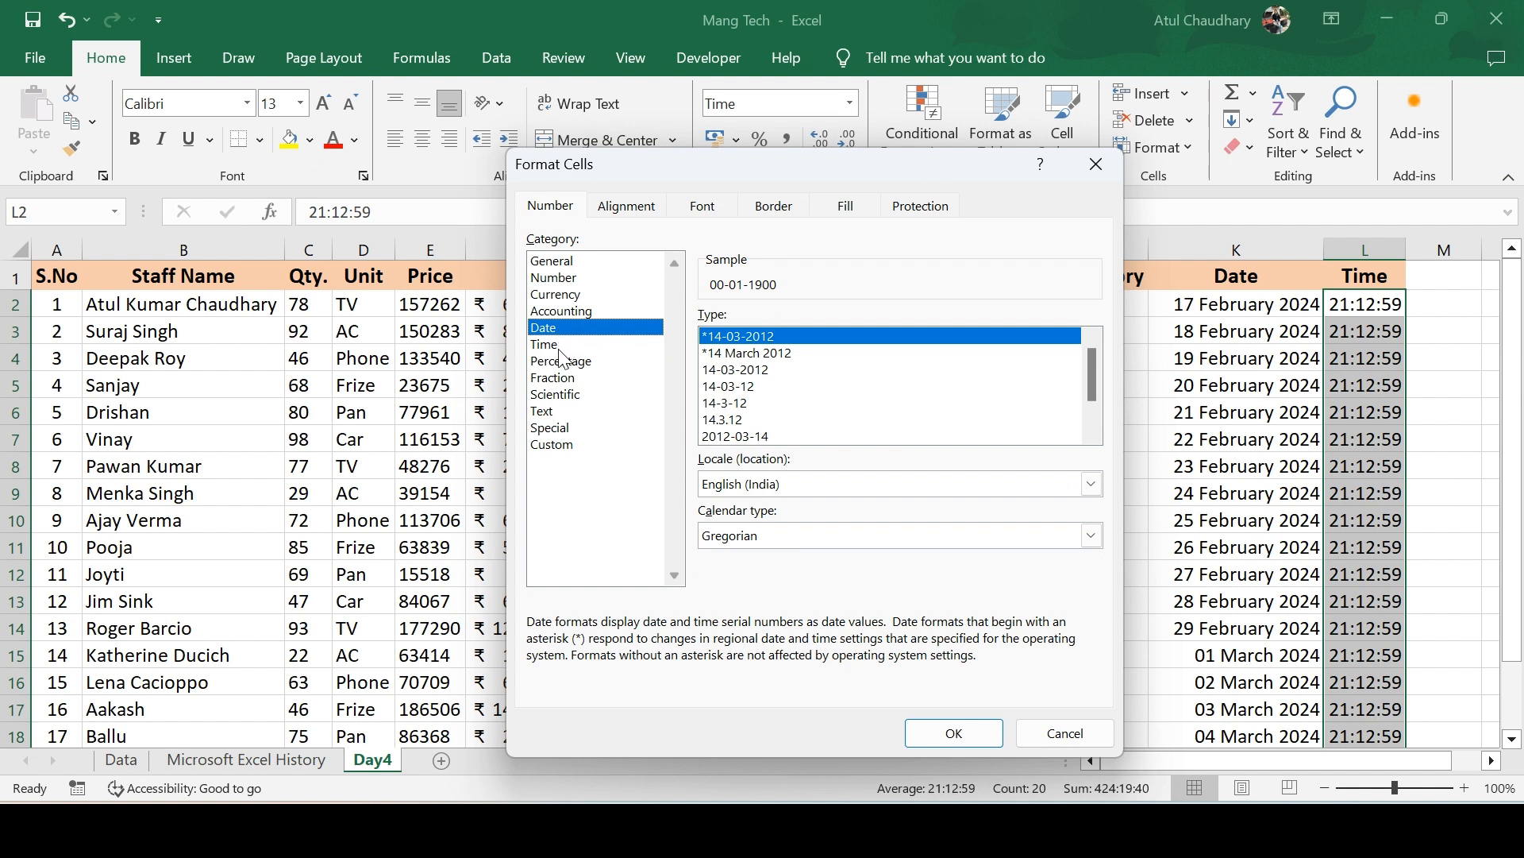
{"action": "left_click", "coordinate": [560, 345]}
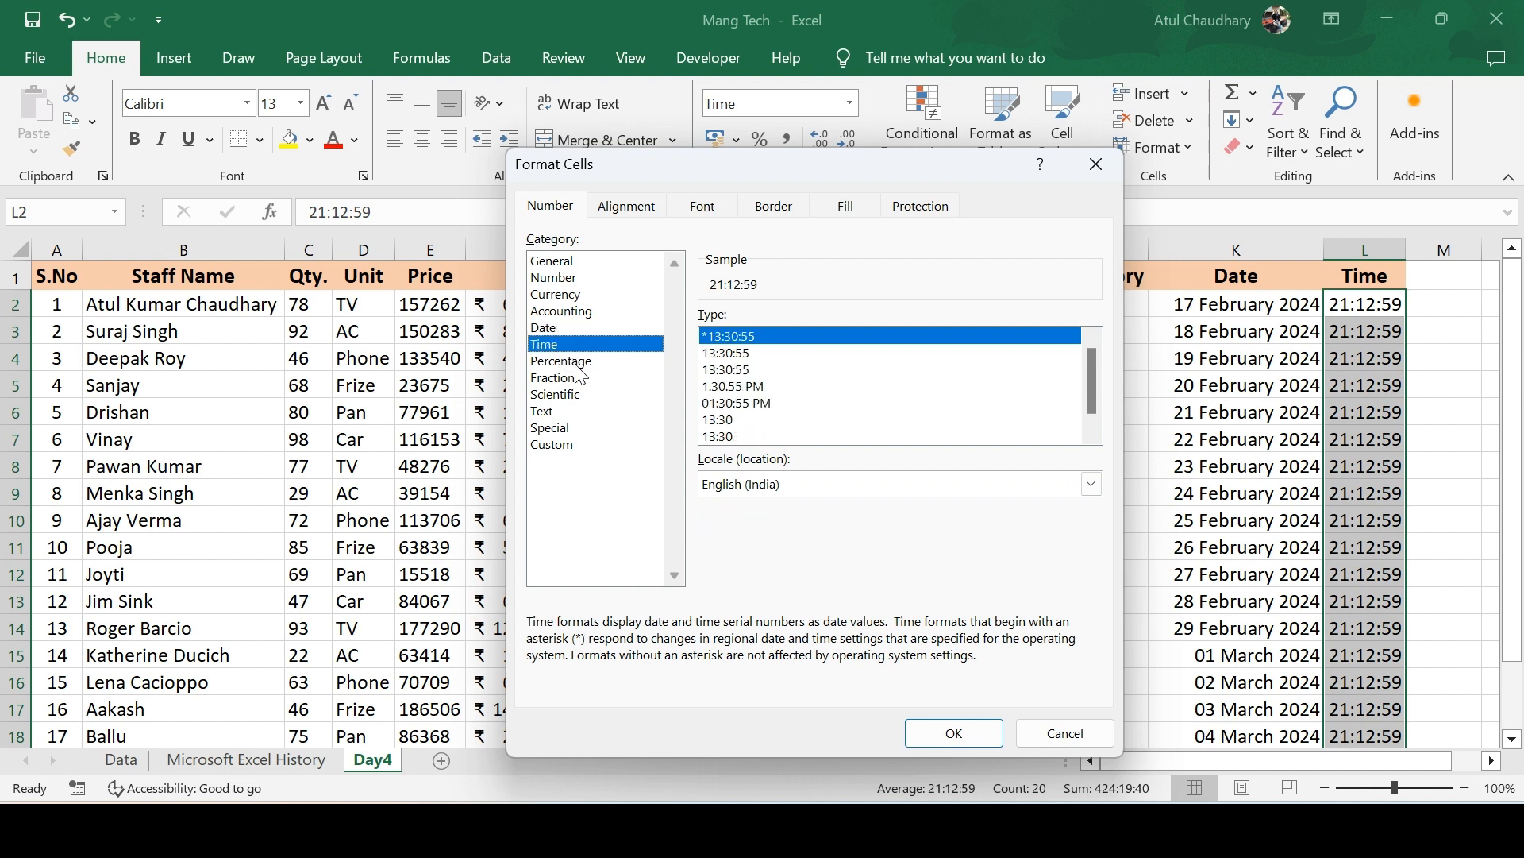
{"action": "left_click", "coordinate": [580, 362]}
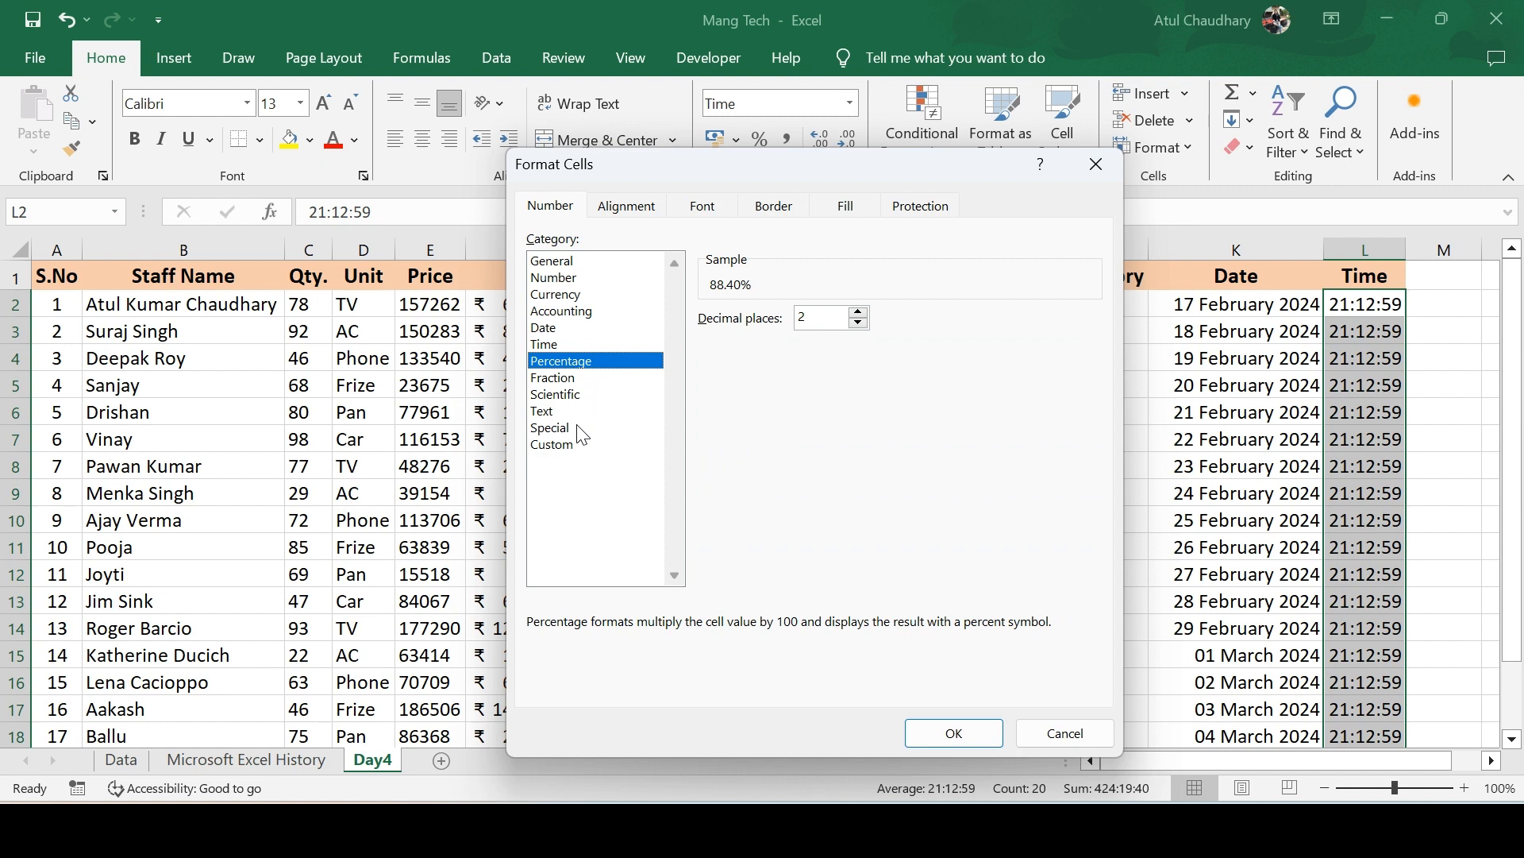
{"action": "left_click", "coordinate": [549, 446]}
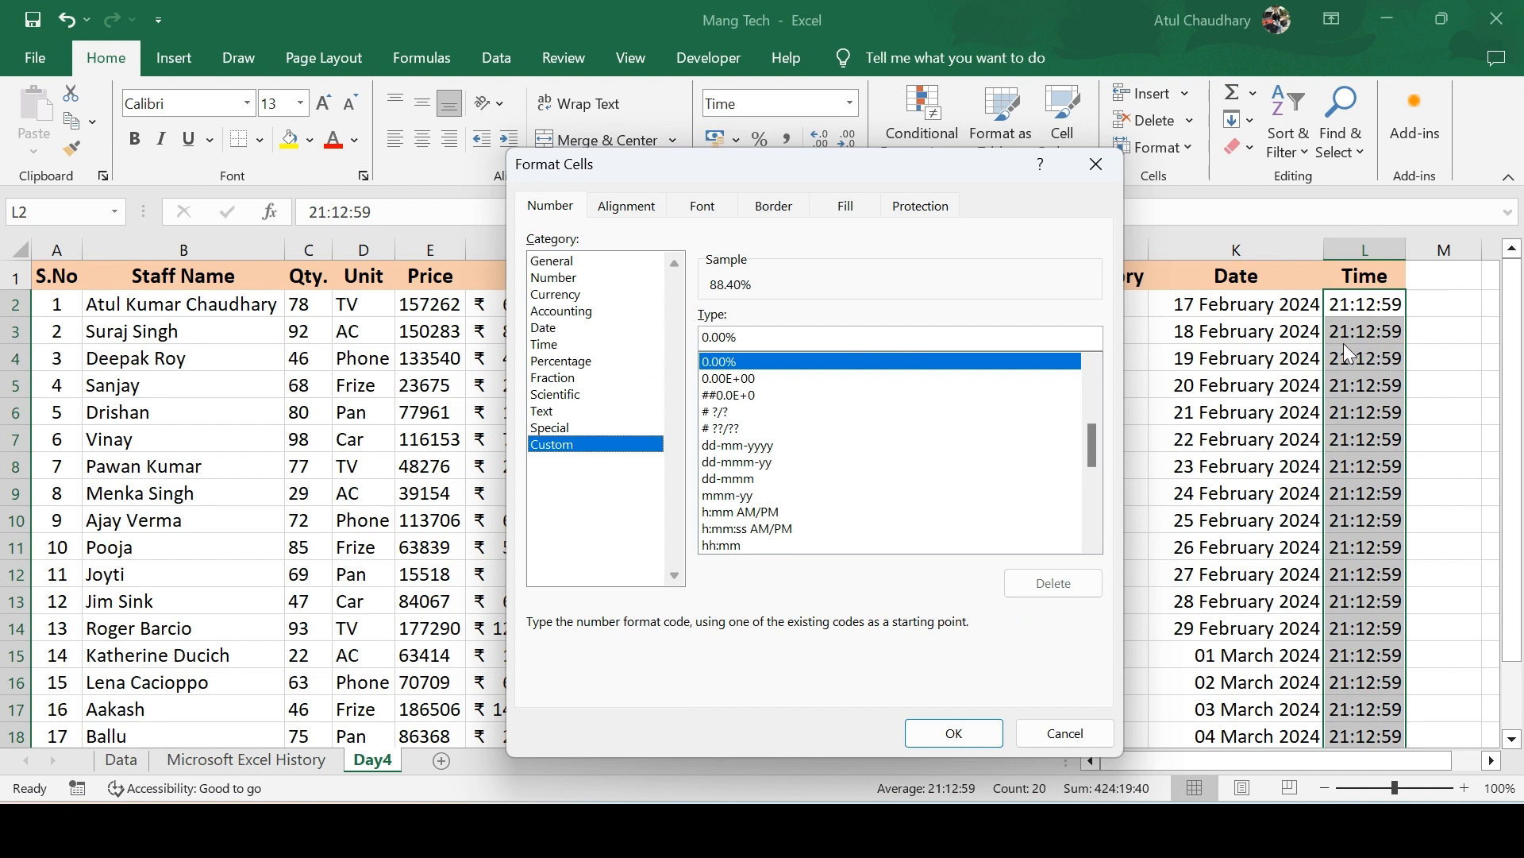
{"action": "key", "text": "Escape"}
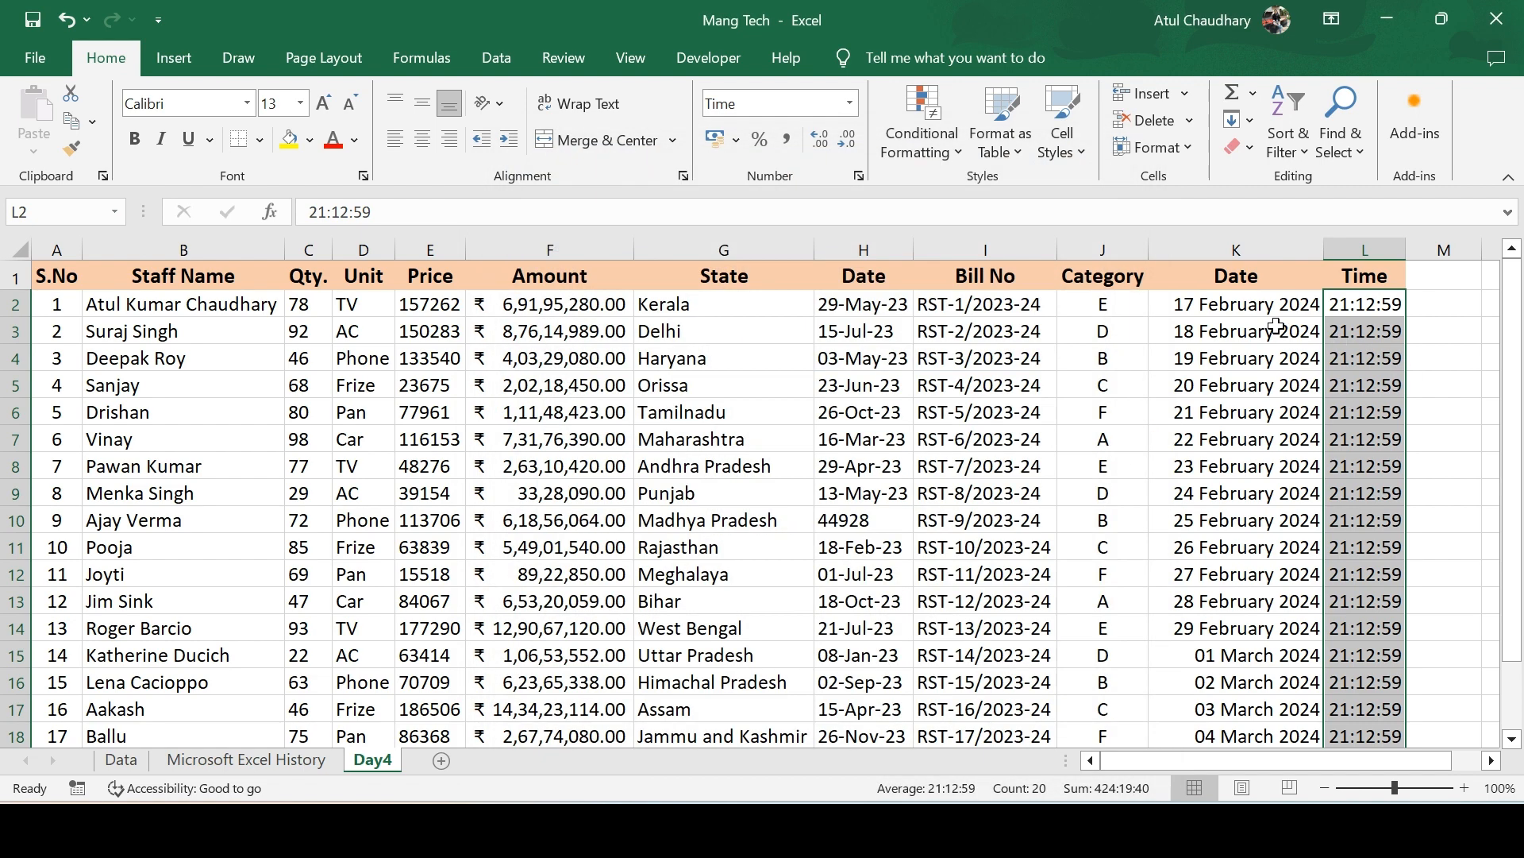
Select the dates in K2:K21 and apply the custom number format DD/MMM/YY to them.
{"action": "left_click", "coordinate": [1225, 309]}
{"action": "key", "text": "Up"}
{"action": "key", "text": "Down"}
{"action": "key", "text": "ctrl+shift+Down"}
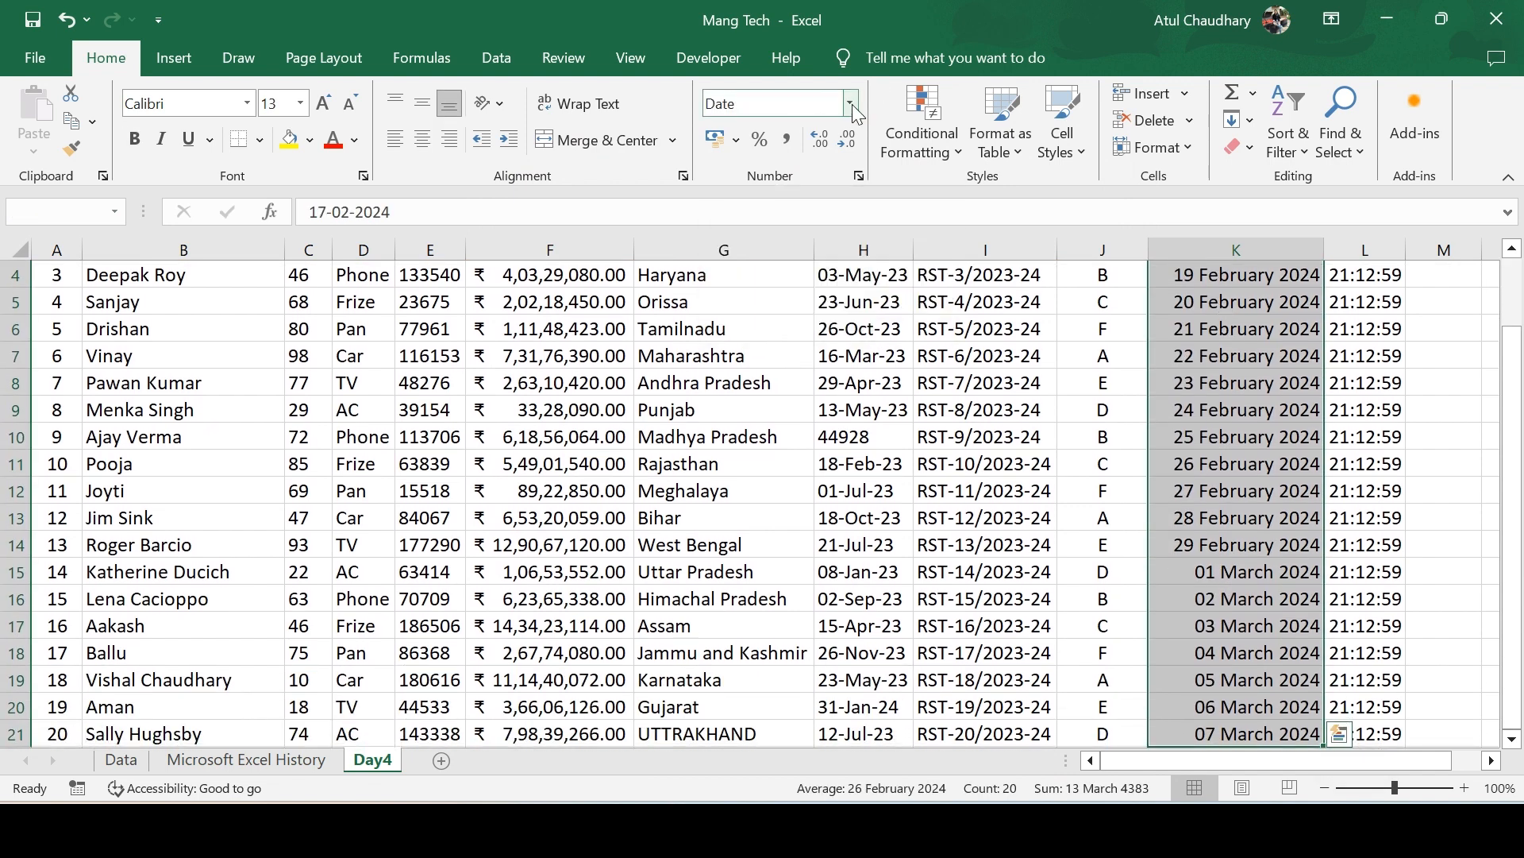
{"action": "left_click", "coordinate": [859, 175]}
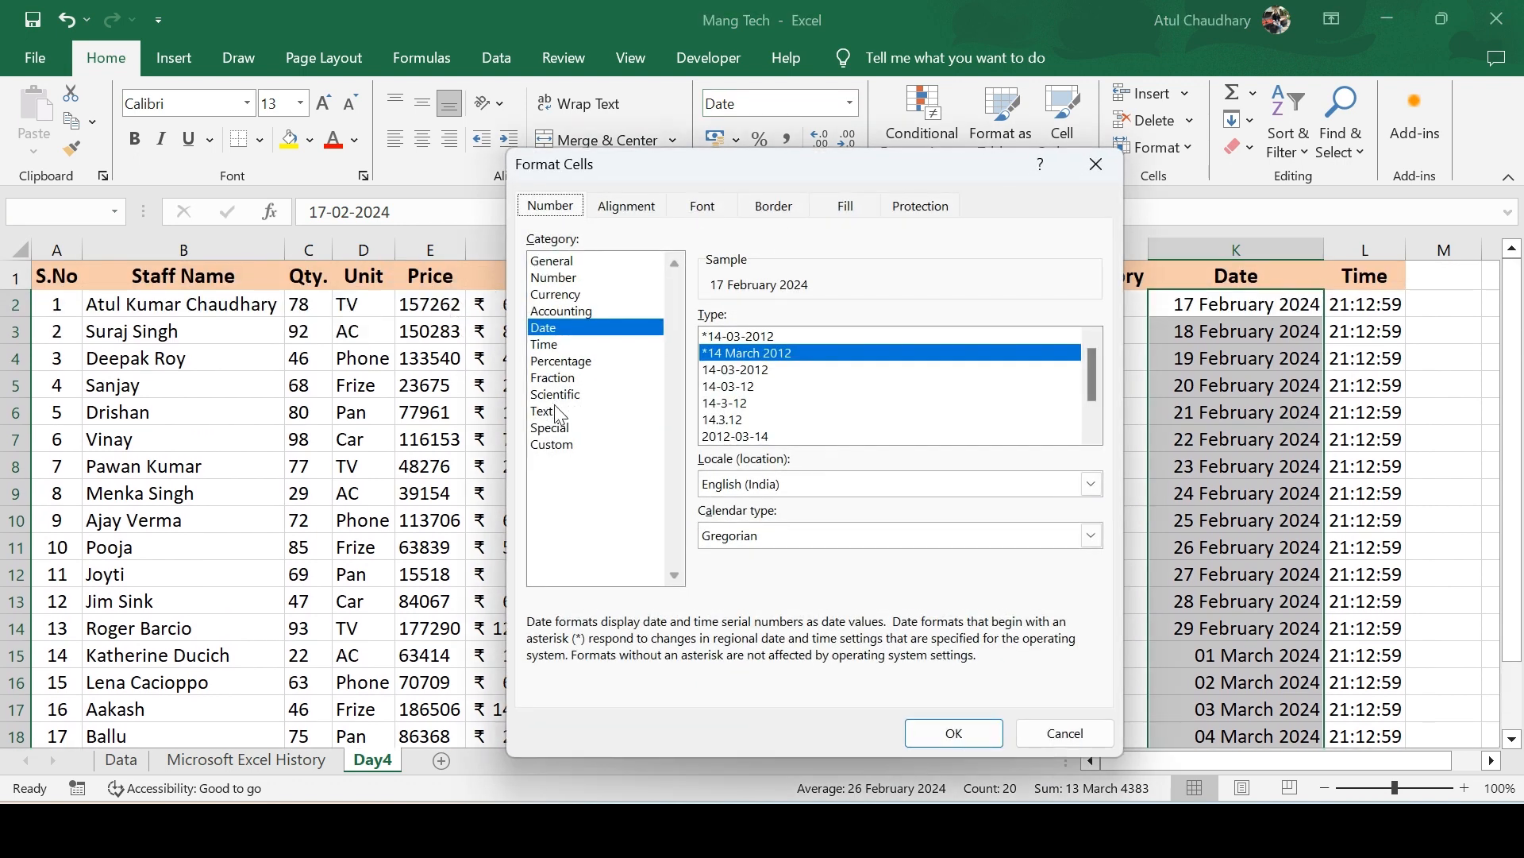
{"action": "left_click", "coordinate": [555, 445]}
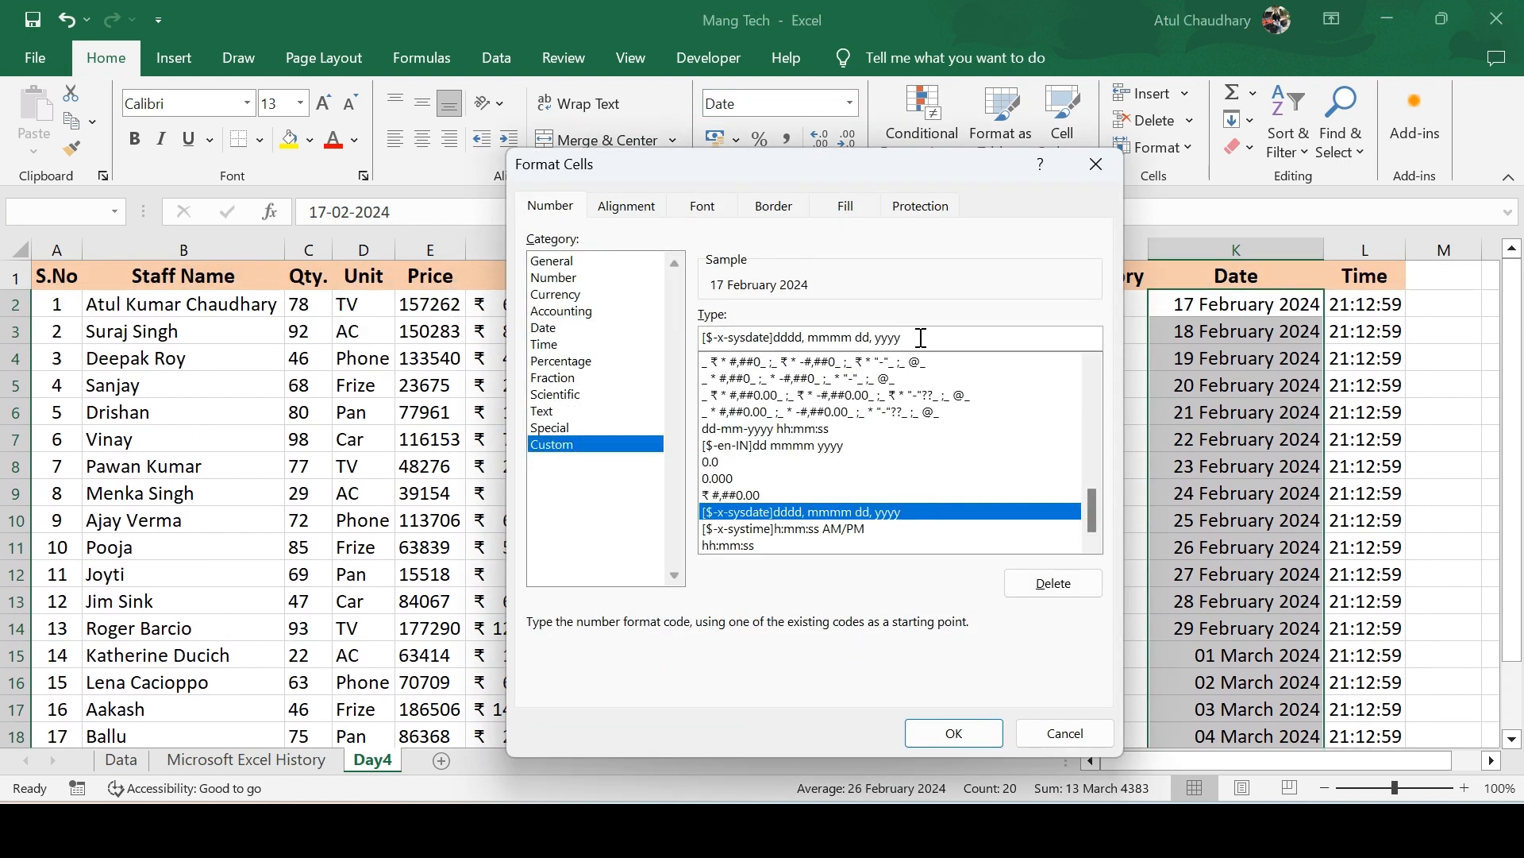
{"action": "left_click_drag", "start_coordinate": [921, 337], "coordinate": [642, 335]}
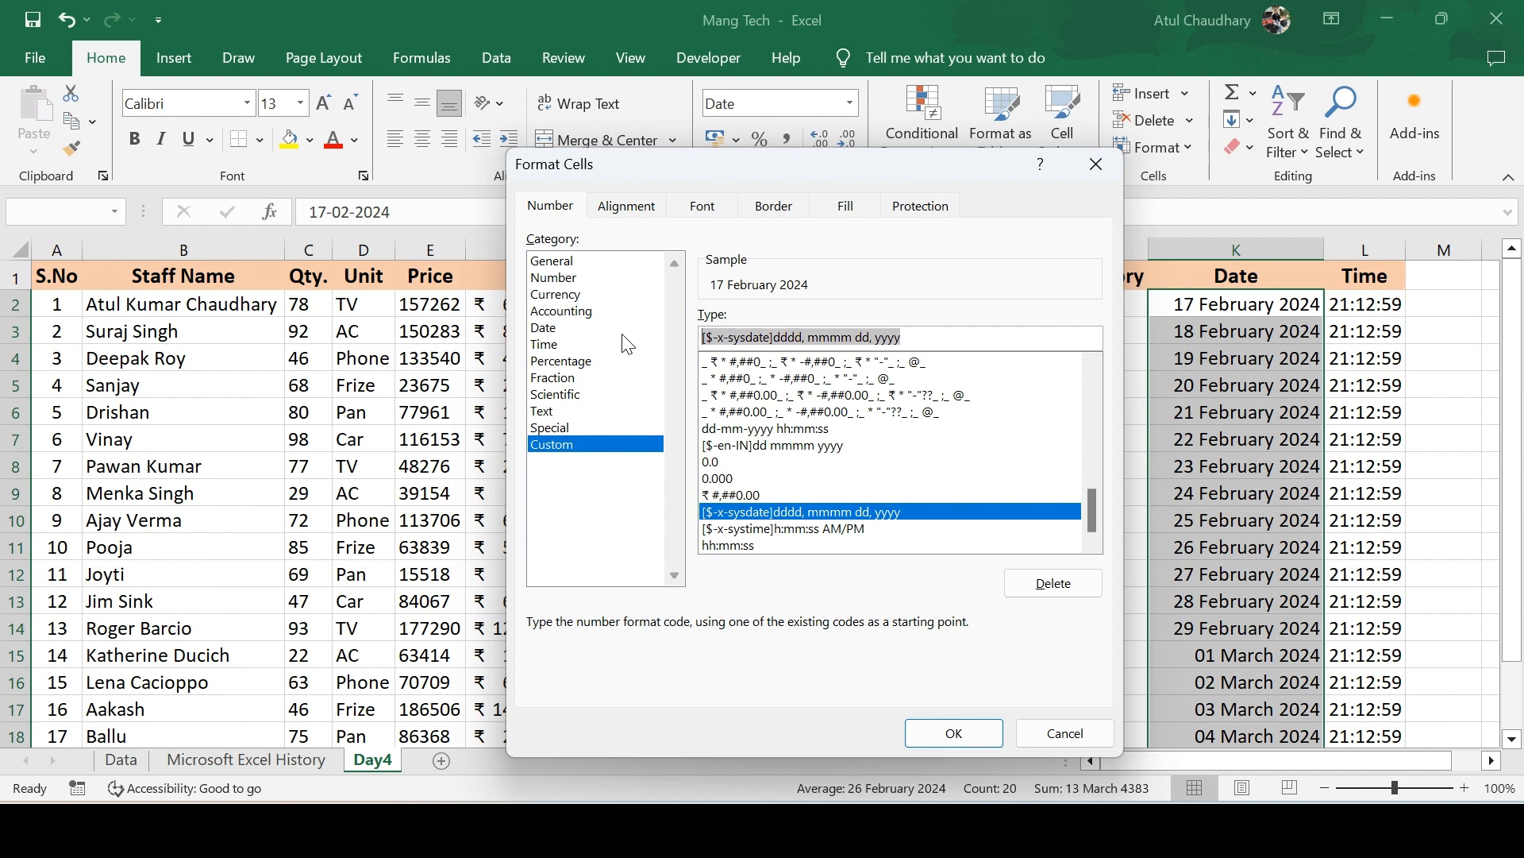
{"action": "type", "text": "DDD"}
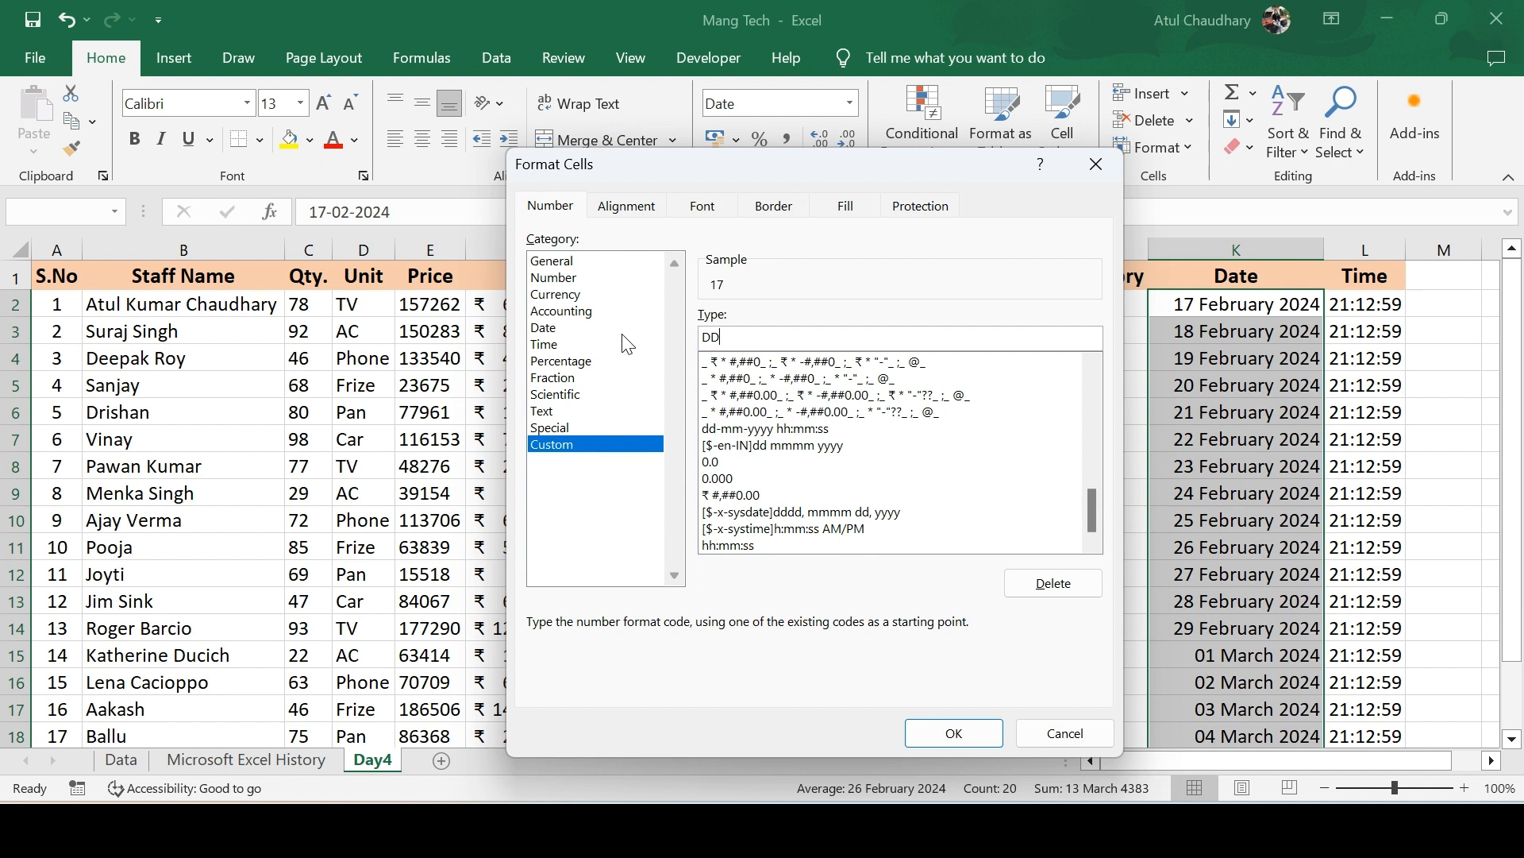
{"action": "type", "text": "/MMMM"}
{"action": "key", "text": "BackSpace"}
{"action": "type", "text": "/"}
{"action": "type", "text": "y"}
{"action": "key", "text": "BackSpace"}
{"action": "type", "text": "YY"}
{"action": "left_click", "coordinate": [943, 738]}
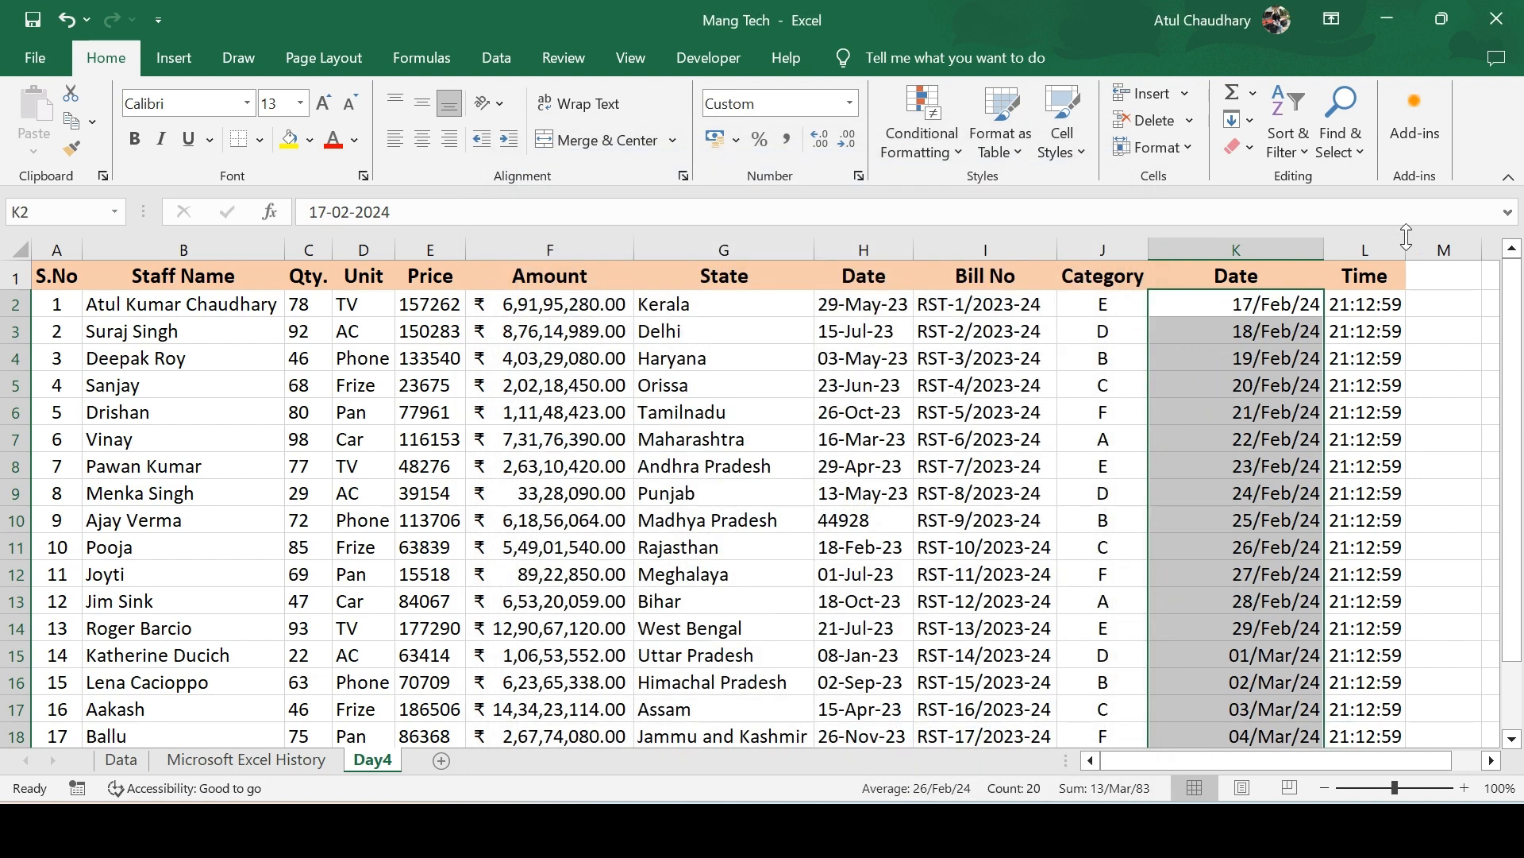
{"action": "left_click", "coordinate": [1290, 326]}
{"action": "key", "text": "Up"}
{"action": "key", "text": "Up"}
{"action": "key", "text": "Down"}
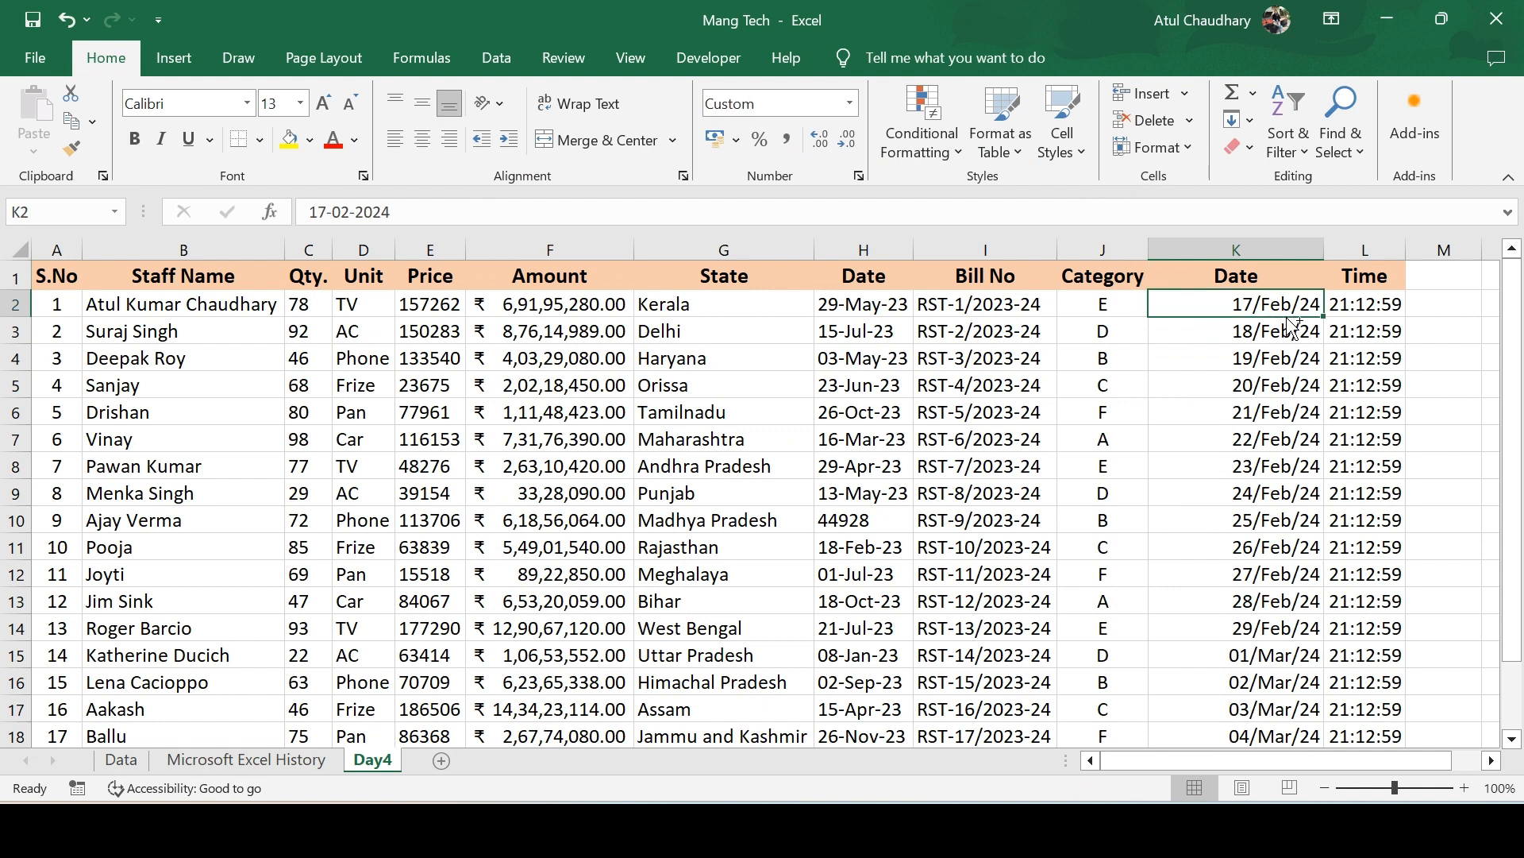
{"action": "key", "text": "ctrl+shift+Down"}
{"action": "key", "text": "ctrl+Up"}
{"action": "left_click", "coordinate": [1287, 317]}
{"action": "key", "text": "Up"}
{"action": "key", "text": "ctrl+1"}
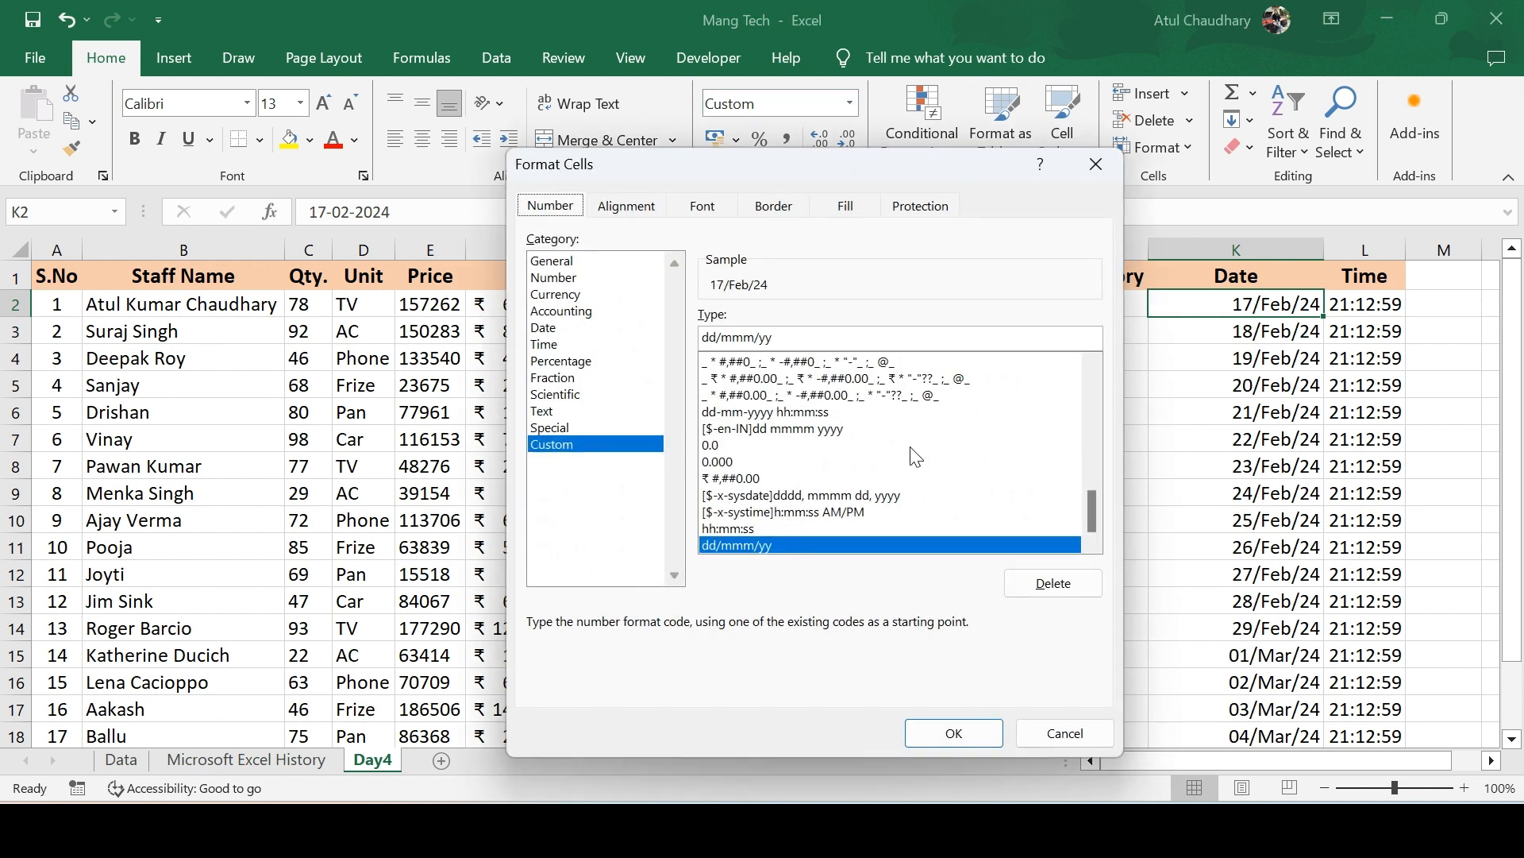
{"action": "left_click", "coordinate": [804, 336]}
{"action": "key", "text": "Return"}
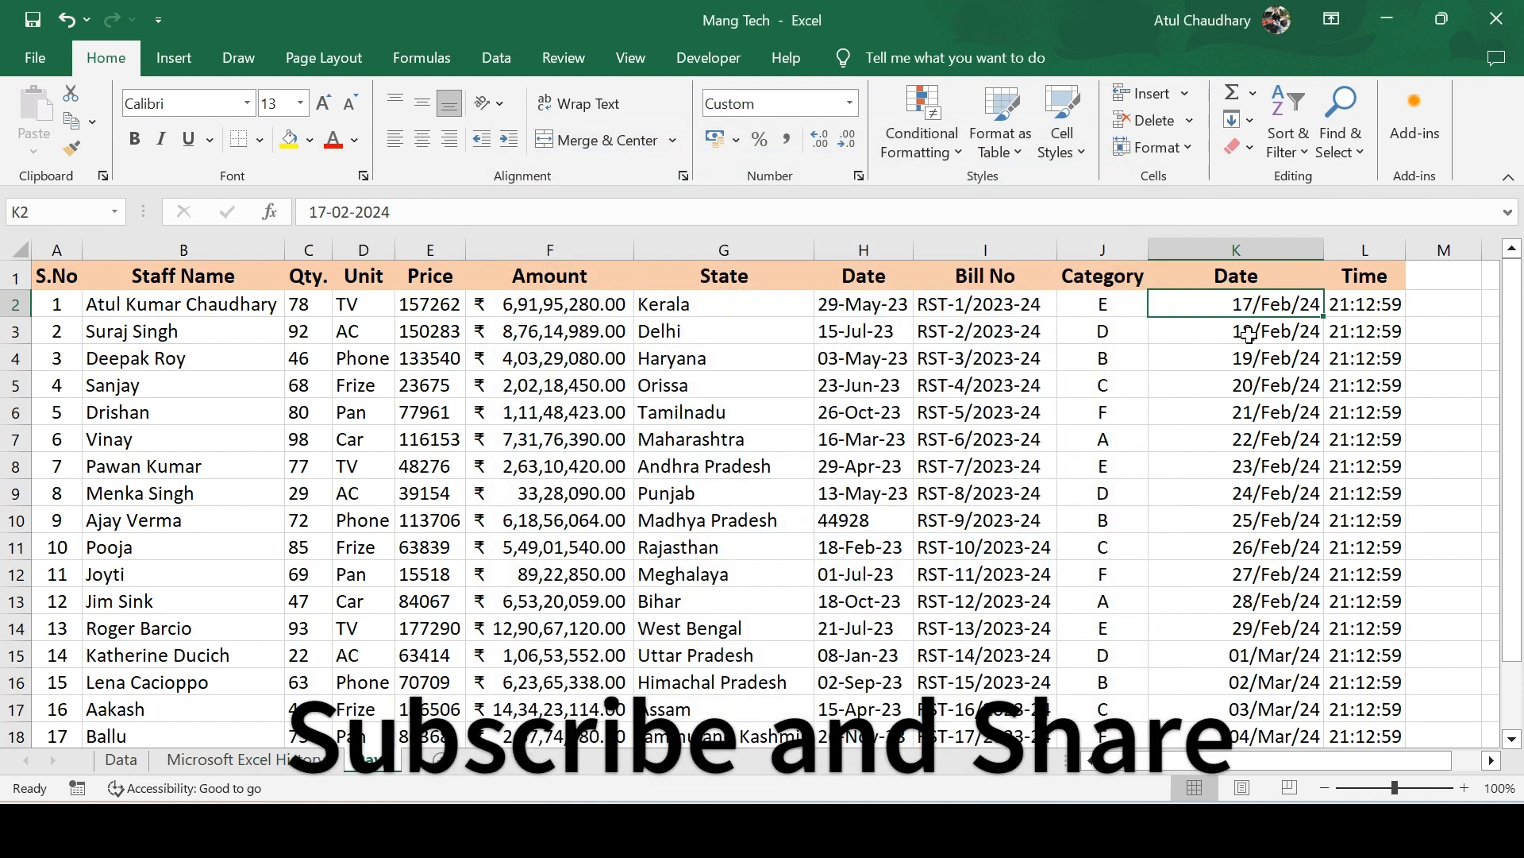
Extend the custom format of the dates in K2:K21 to dd/mmm/yy hh:mm:ss and autofit column K.
{"action": "key", "text": "ctrl+shift+Down"}
{"action": "key", "text": "ctrl+BackSpace"}
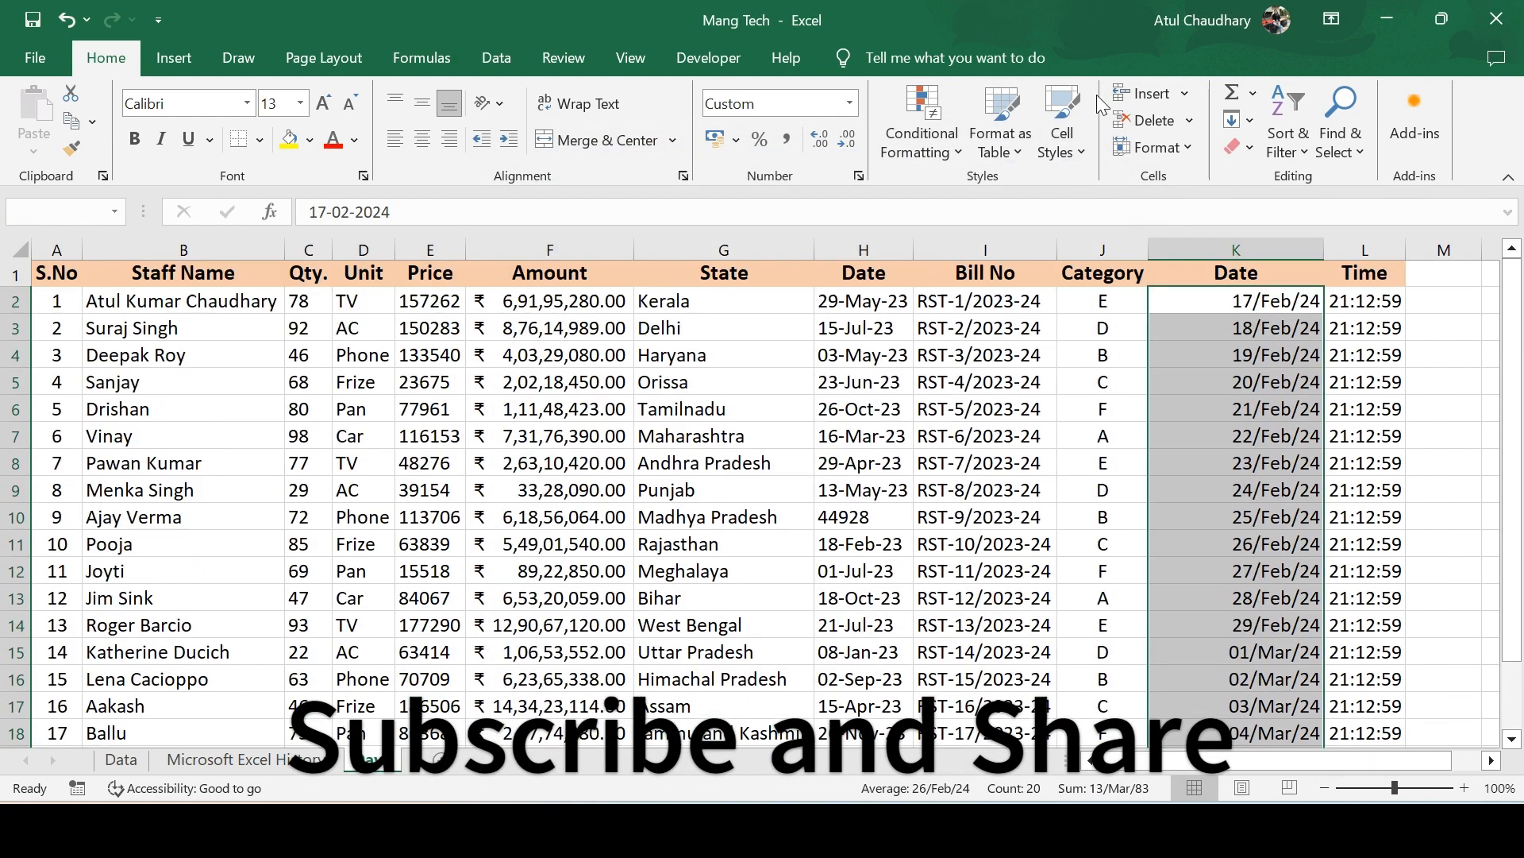
{"action": "key", "text": "ctrl+1"}
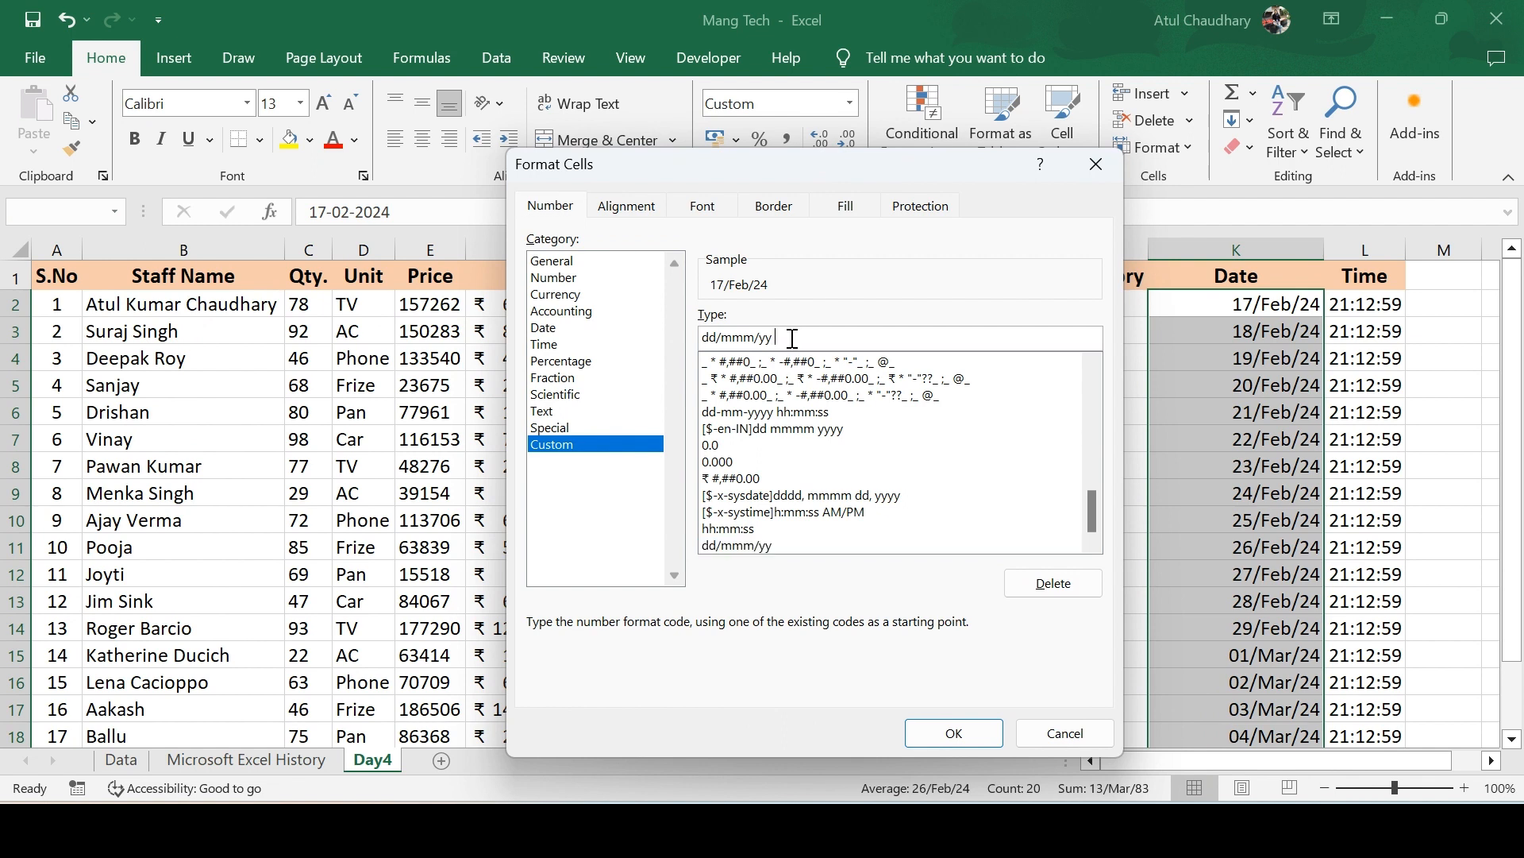
{"action": "type", "text": "HH:MM:SS"}
{"action": "left_click", "coordinate": [942, 743]}
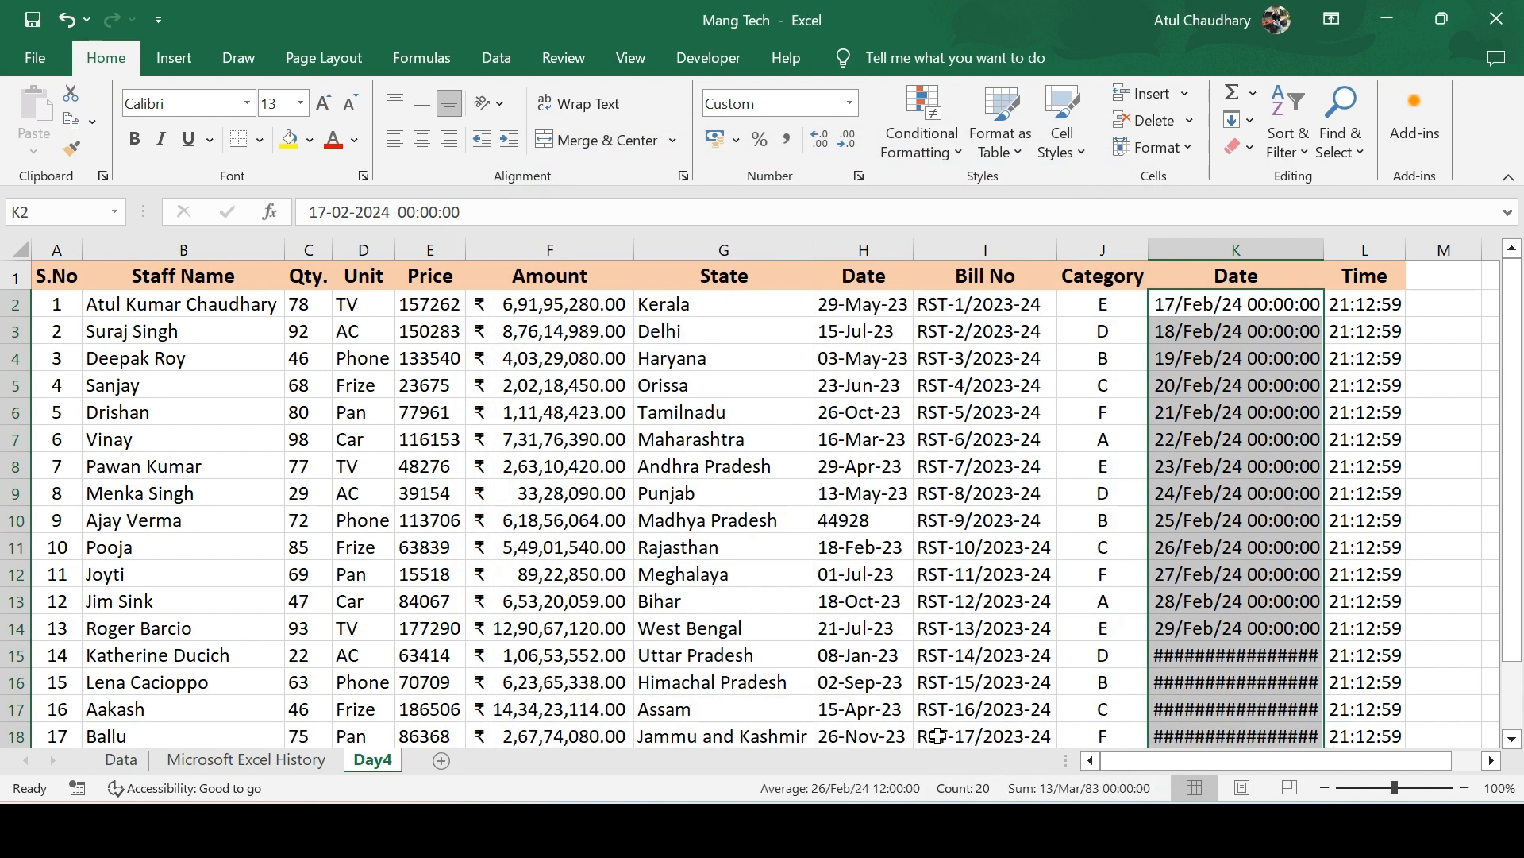
{"action": "double_click", "coordinate": [1324, 248]}
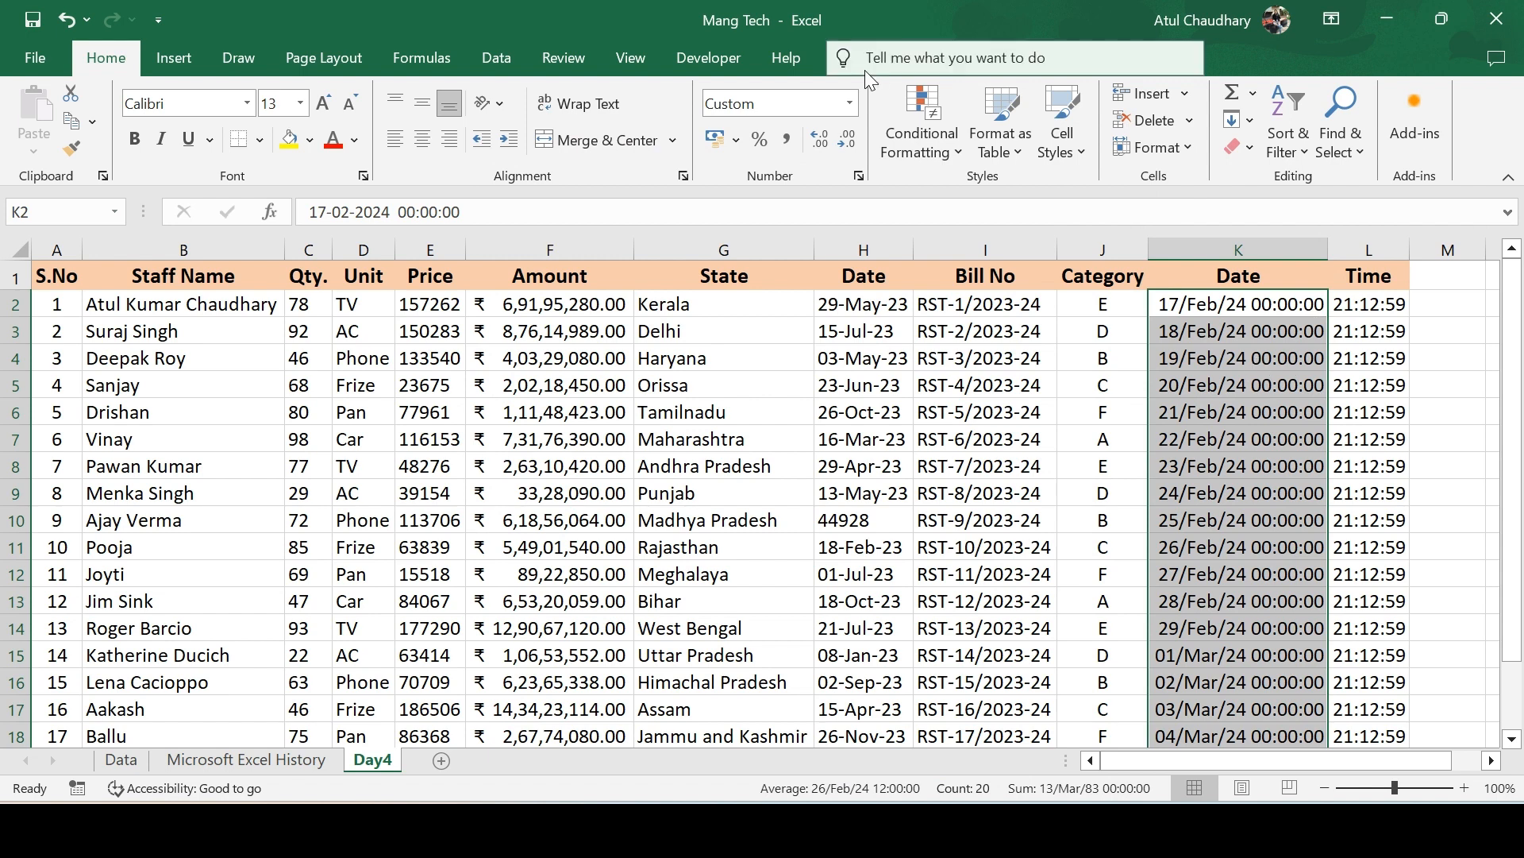
Try a -34 degree text orientation on the dates in K2:K21 and undo it.
{"action": "key", "text": "ctrl+1"}
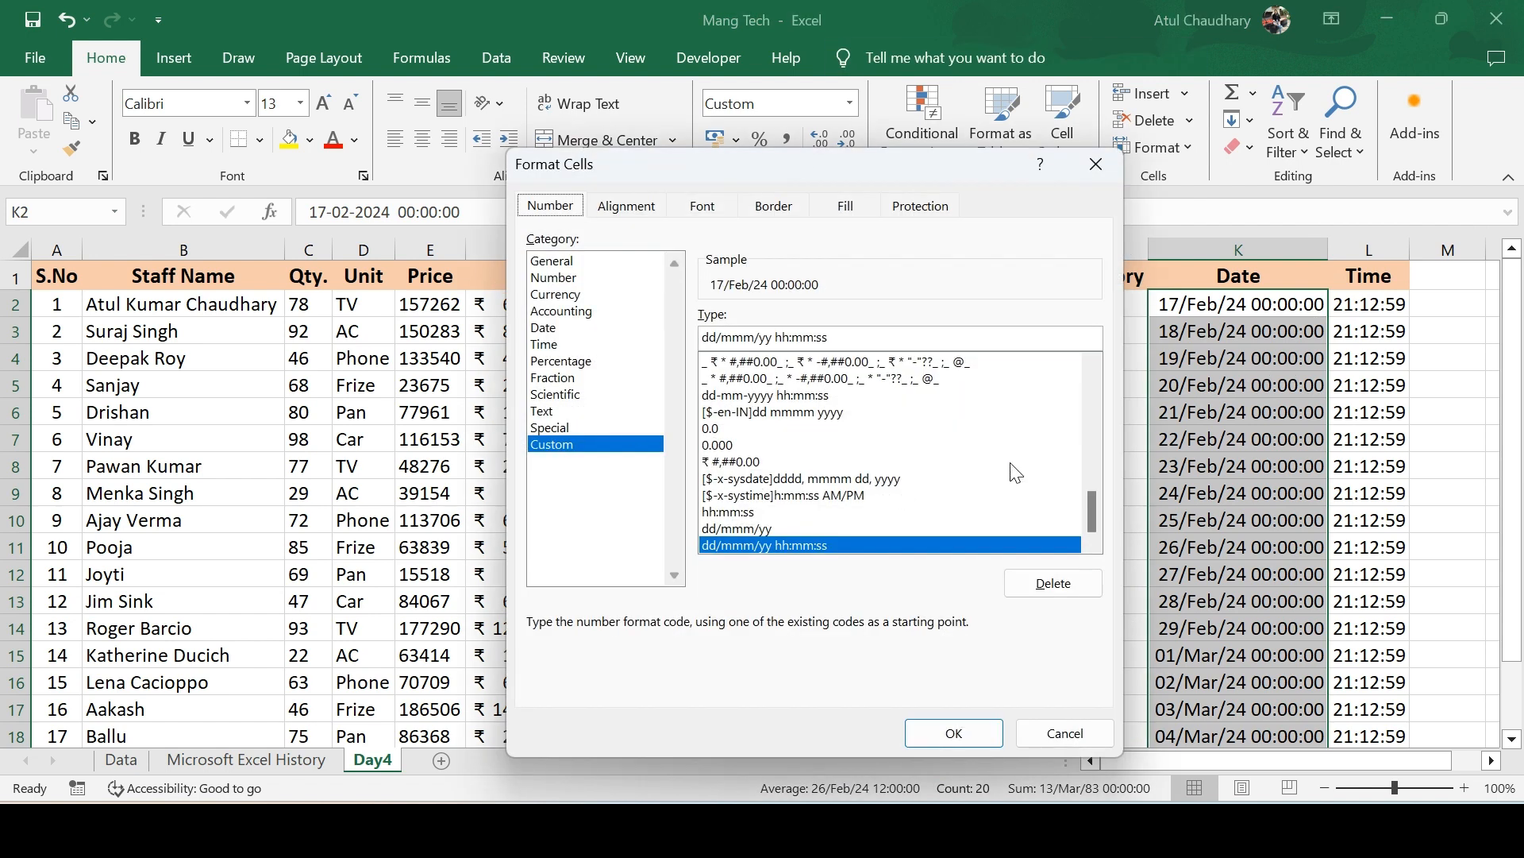
{"action": "left_click_drag", "start_coordinate": [1088, 521], "coordinate": [1092, 402]}
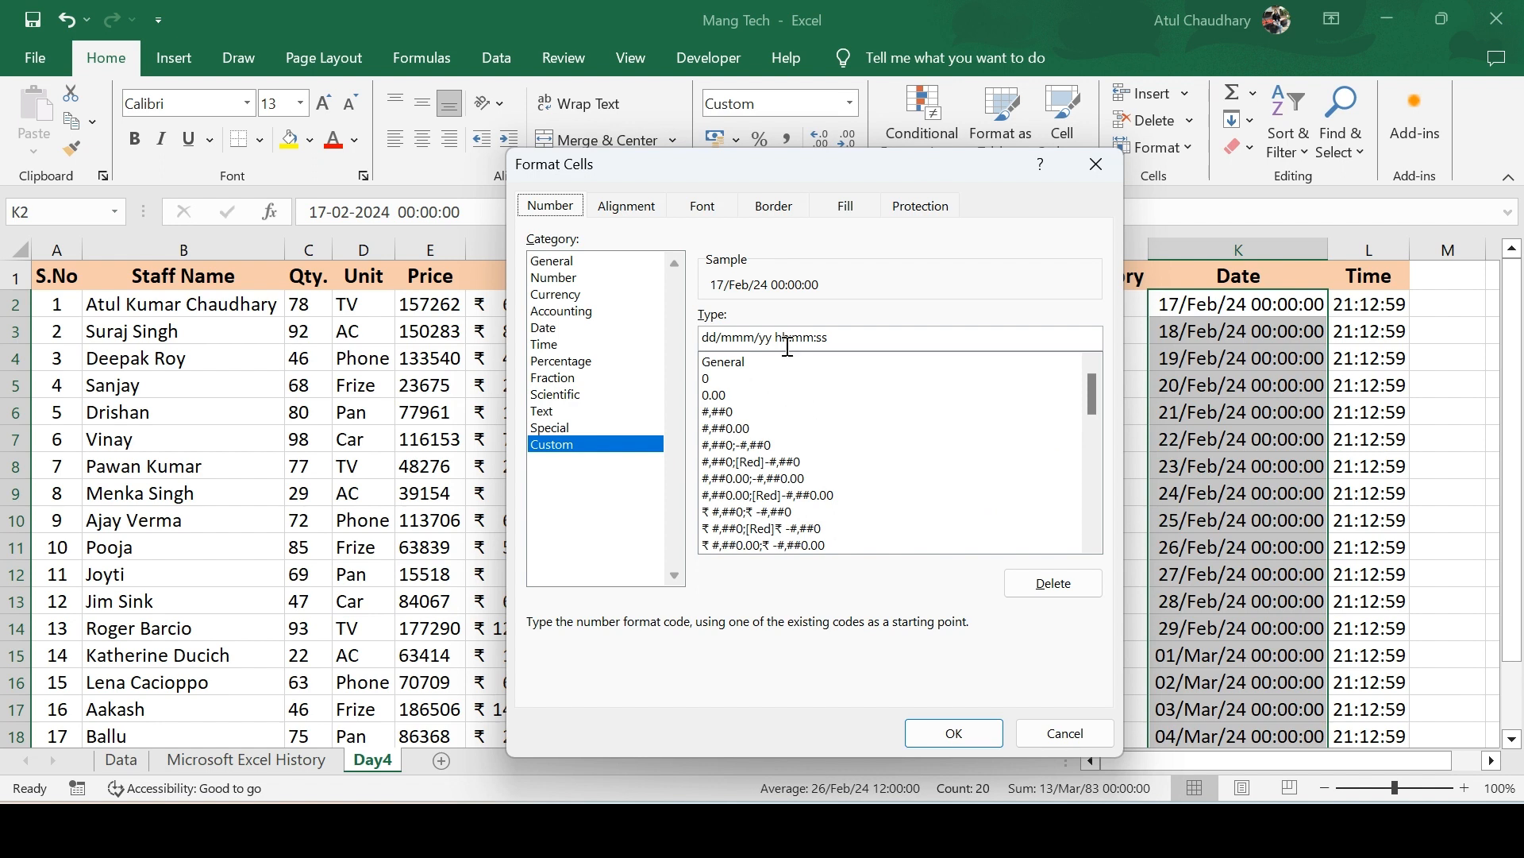
{"action": "left_click", "coordinate": [627, 208]}
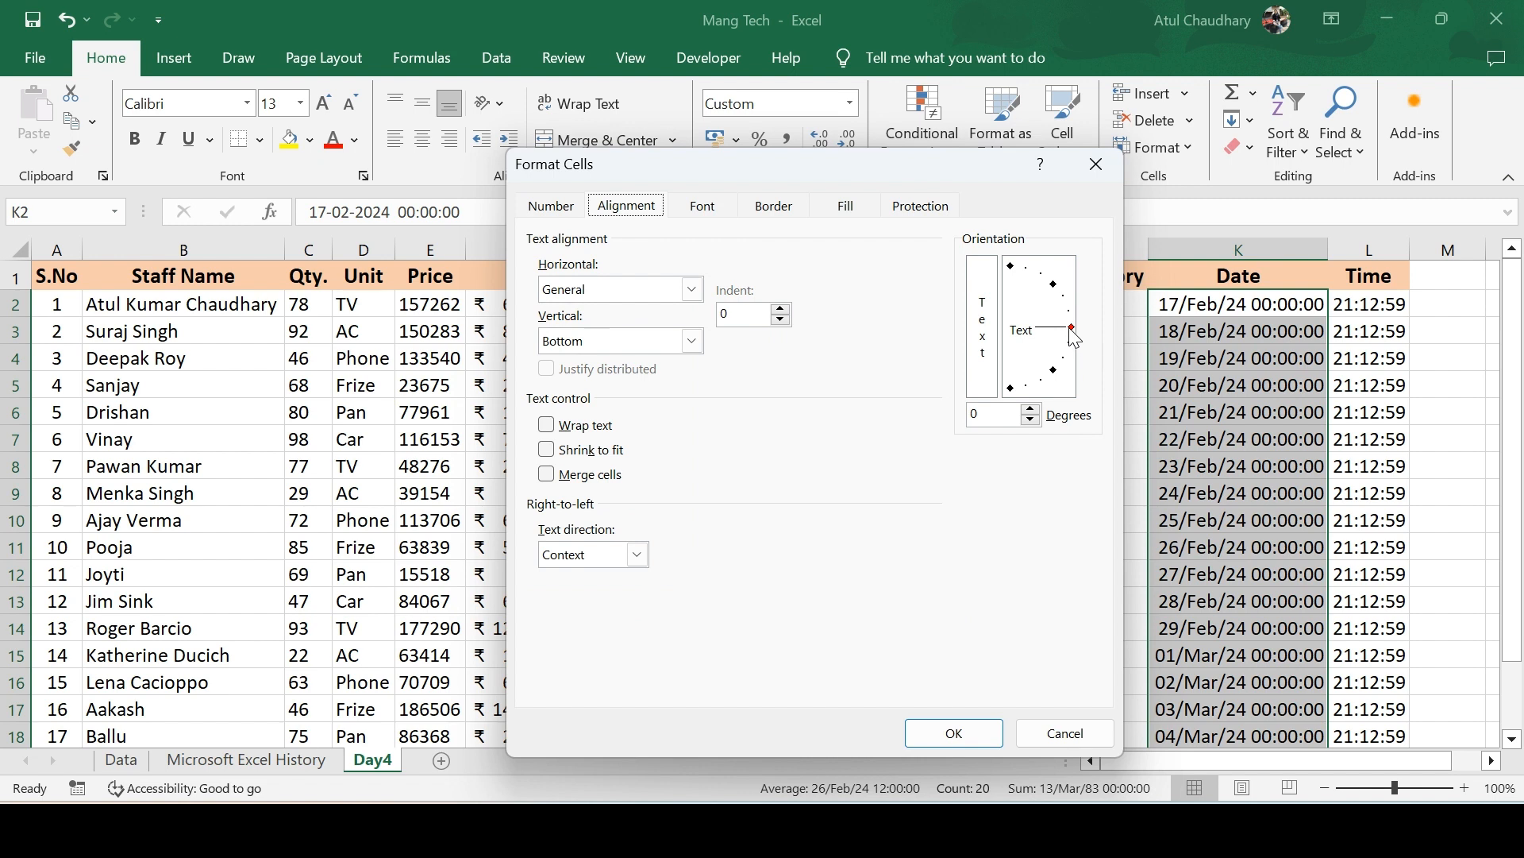
{"action": "left_click_drag", "start_coordinate": [1070, 328], "coordinate": [1069, 374]}
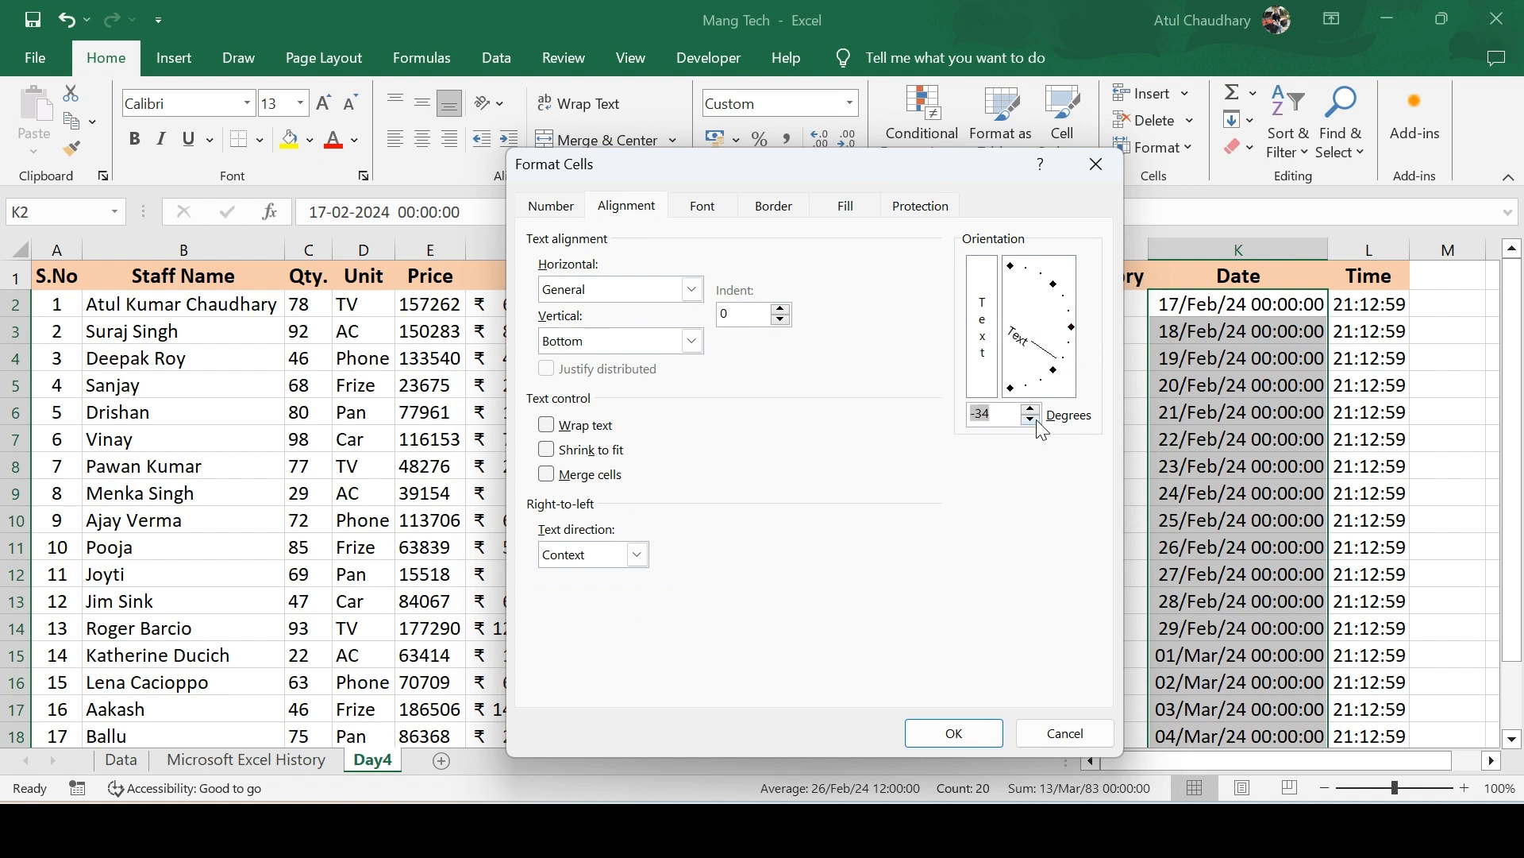
{"action": "left_click", "coordinate": [955, 731]}
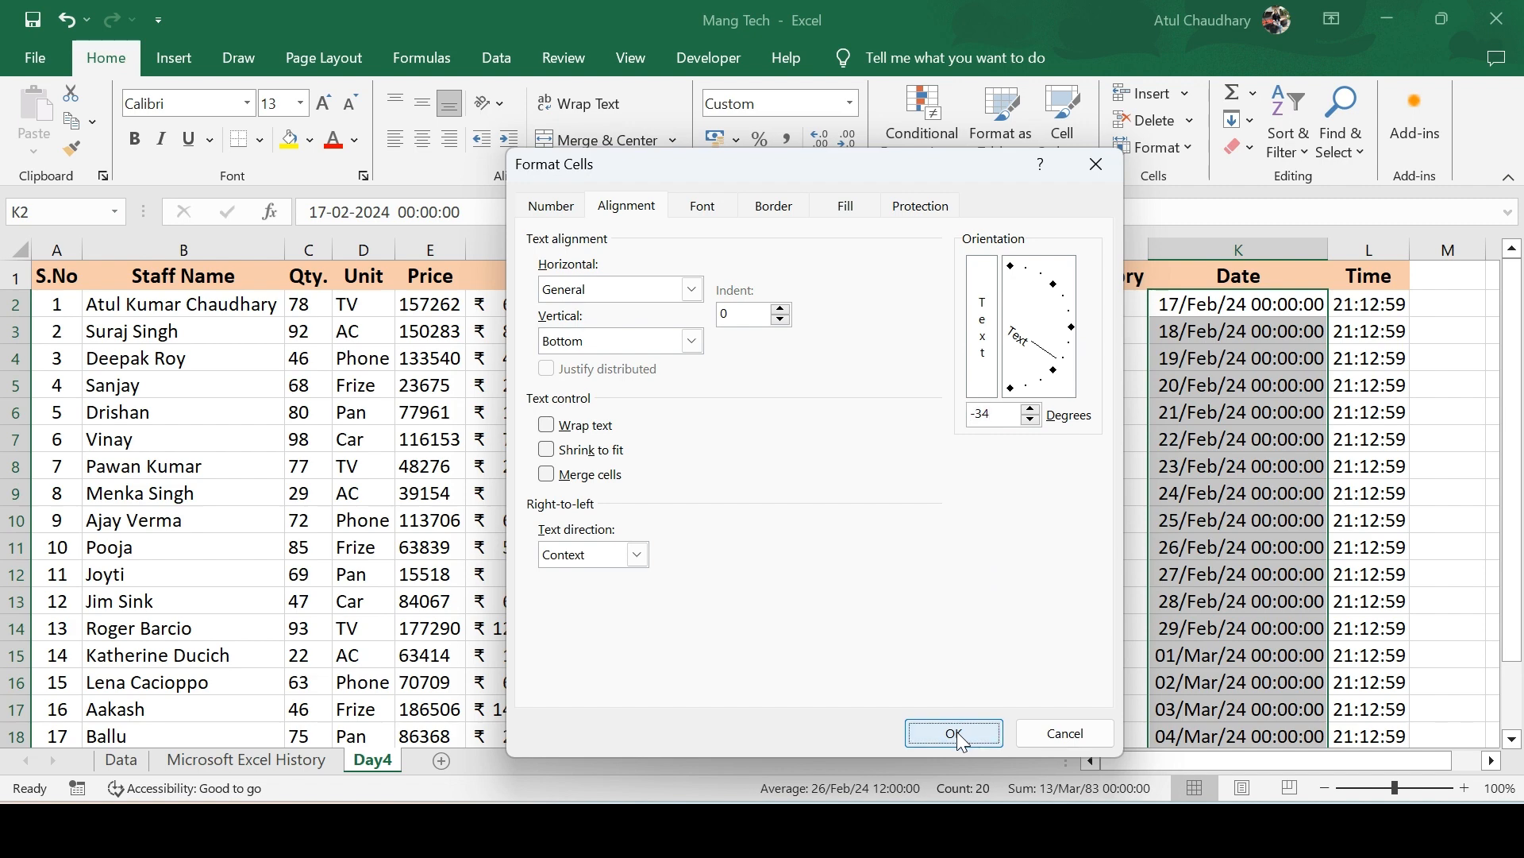
{"action": "key", "text": "ctrl+z"}
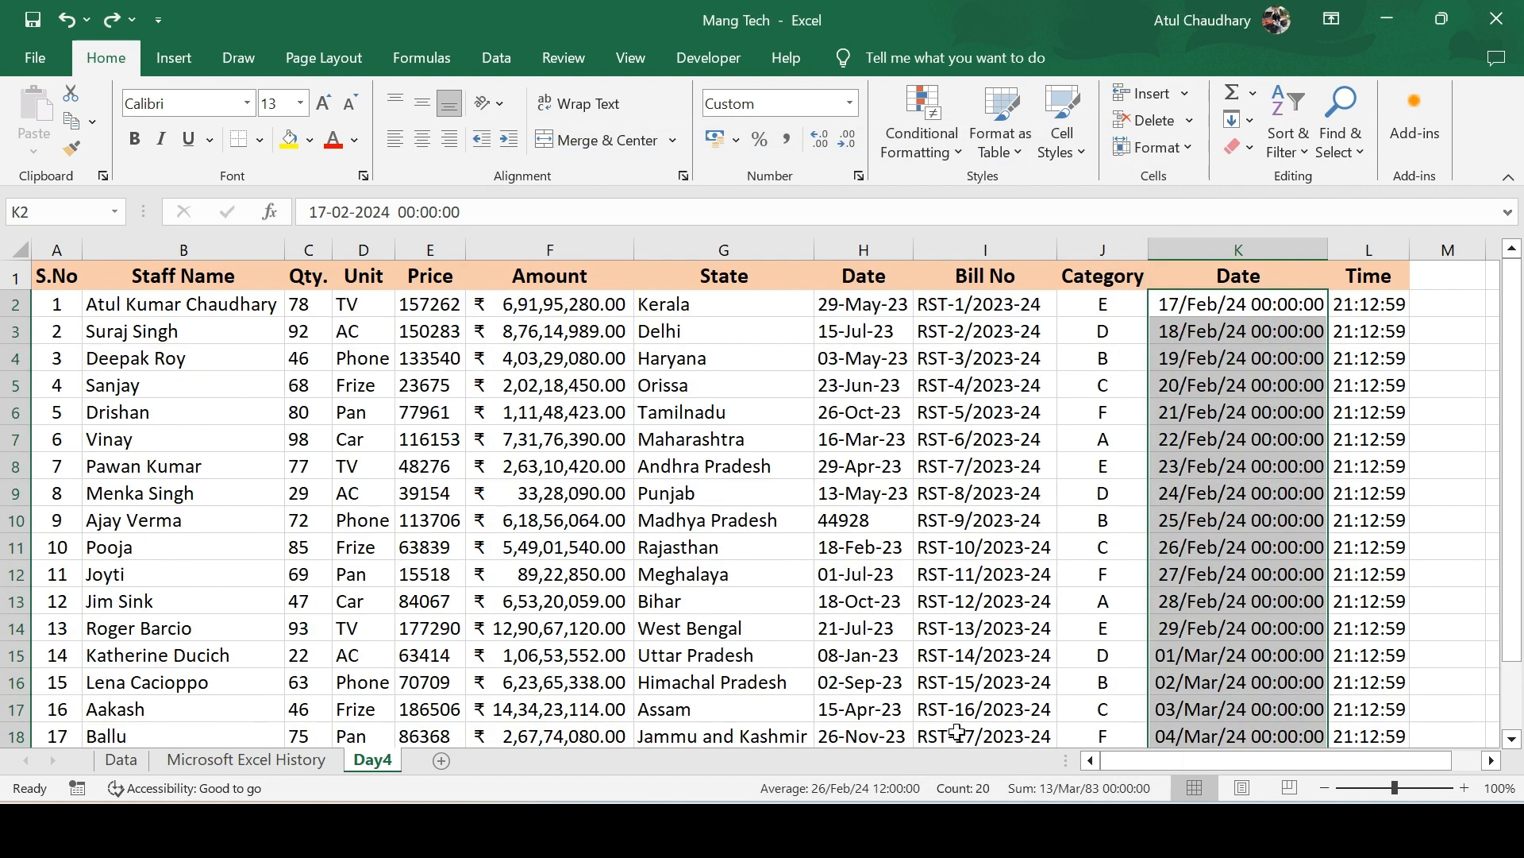
Examine the horizontal, vertical and text control alignment options in Format Cells for K2:K21, leaving them as they are.
{"action": "key", "text": "ctrl+1"}
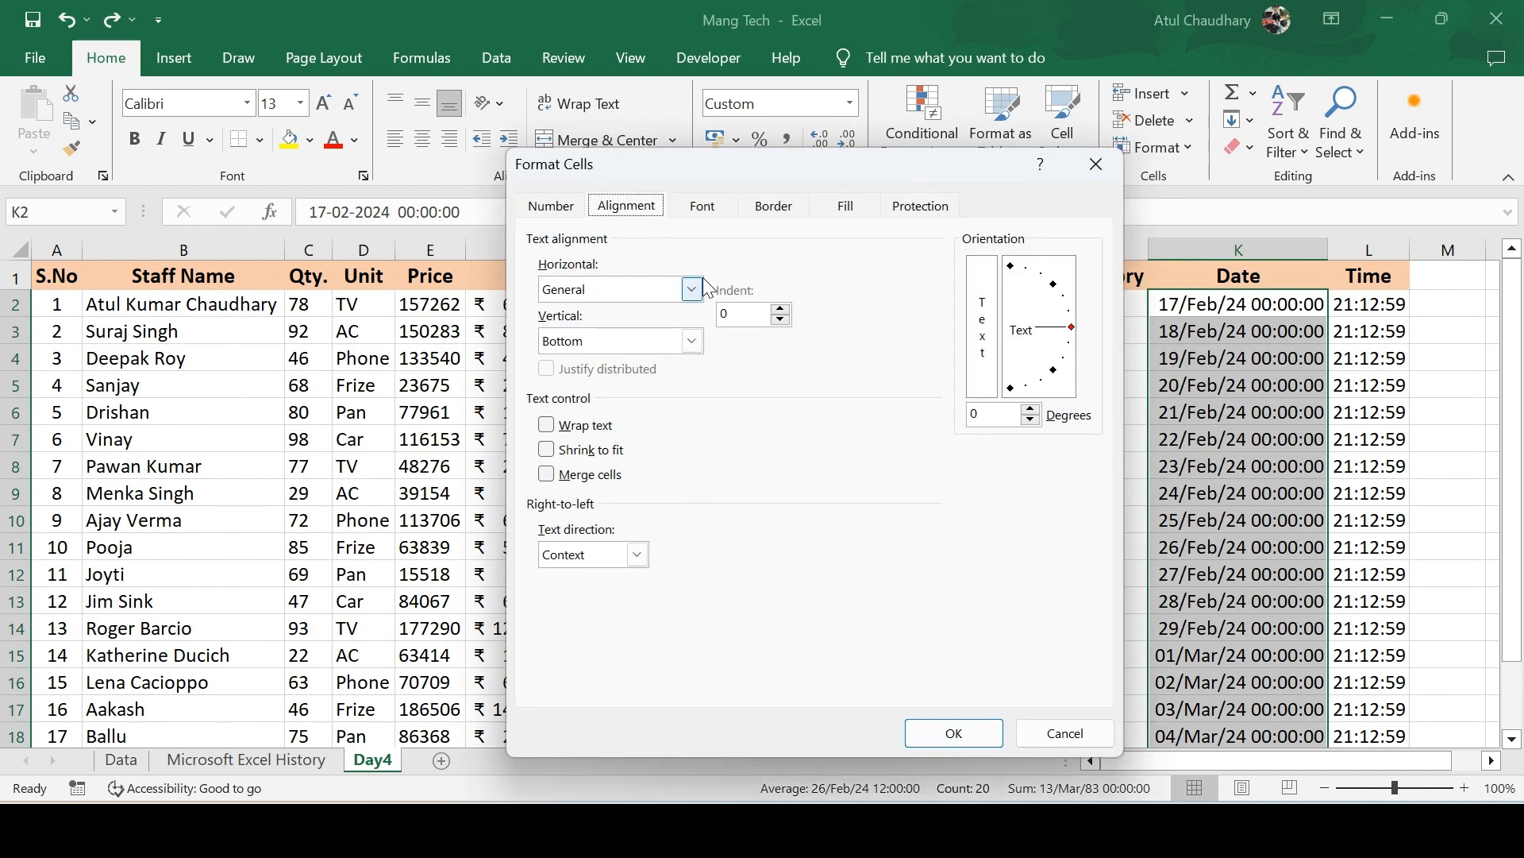
{"action": "left_click", "coordinate": [692, 289]}
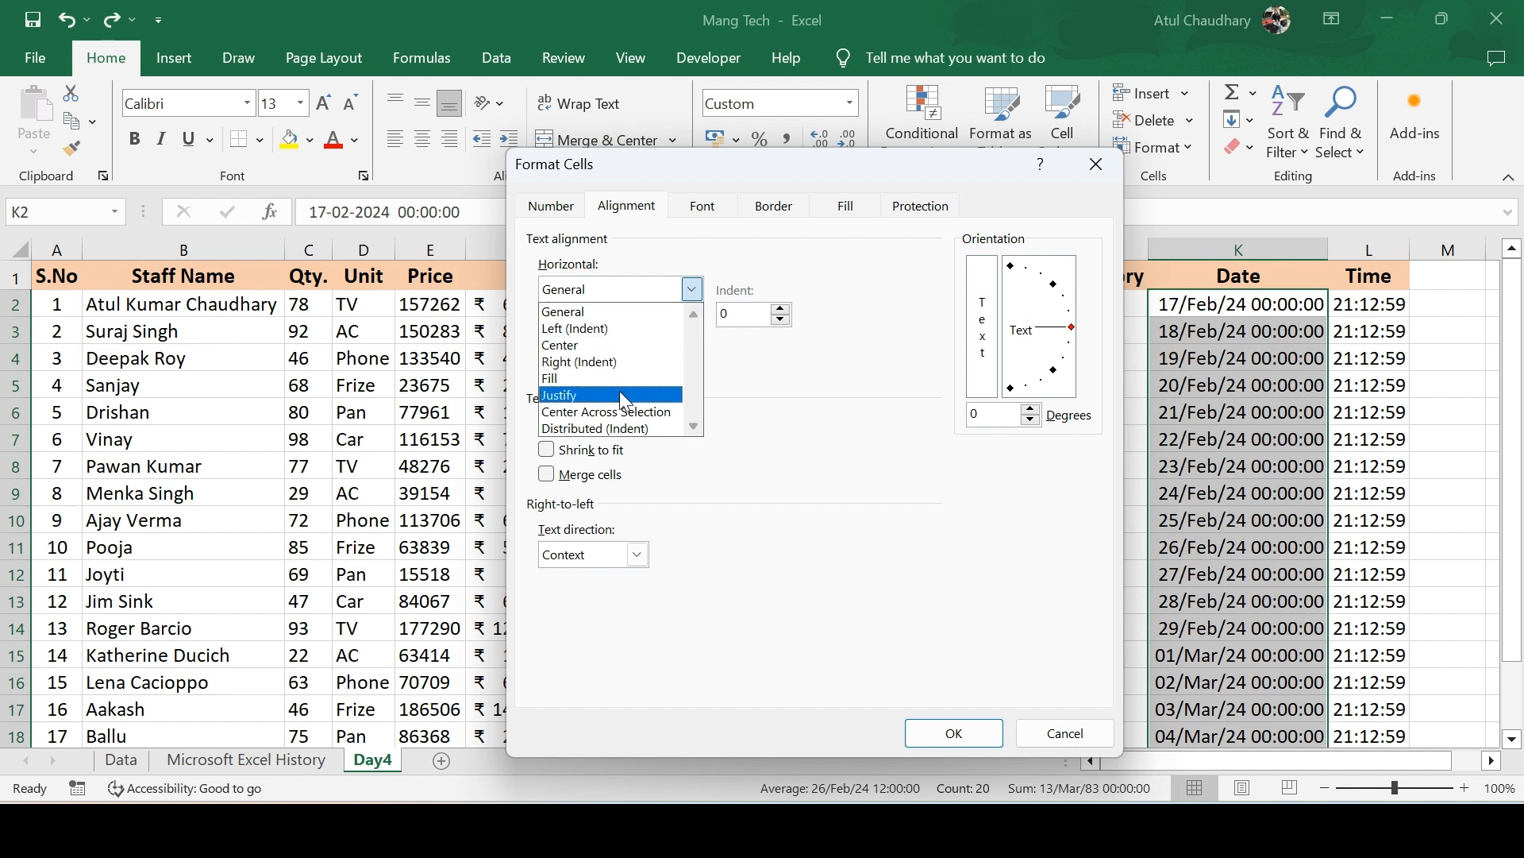
{"action": "left_click", "coordinate": [769, 379]}
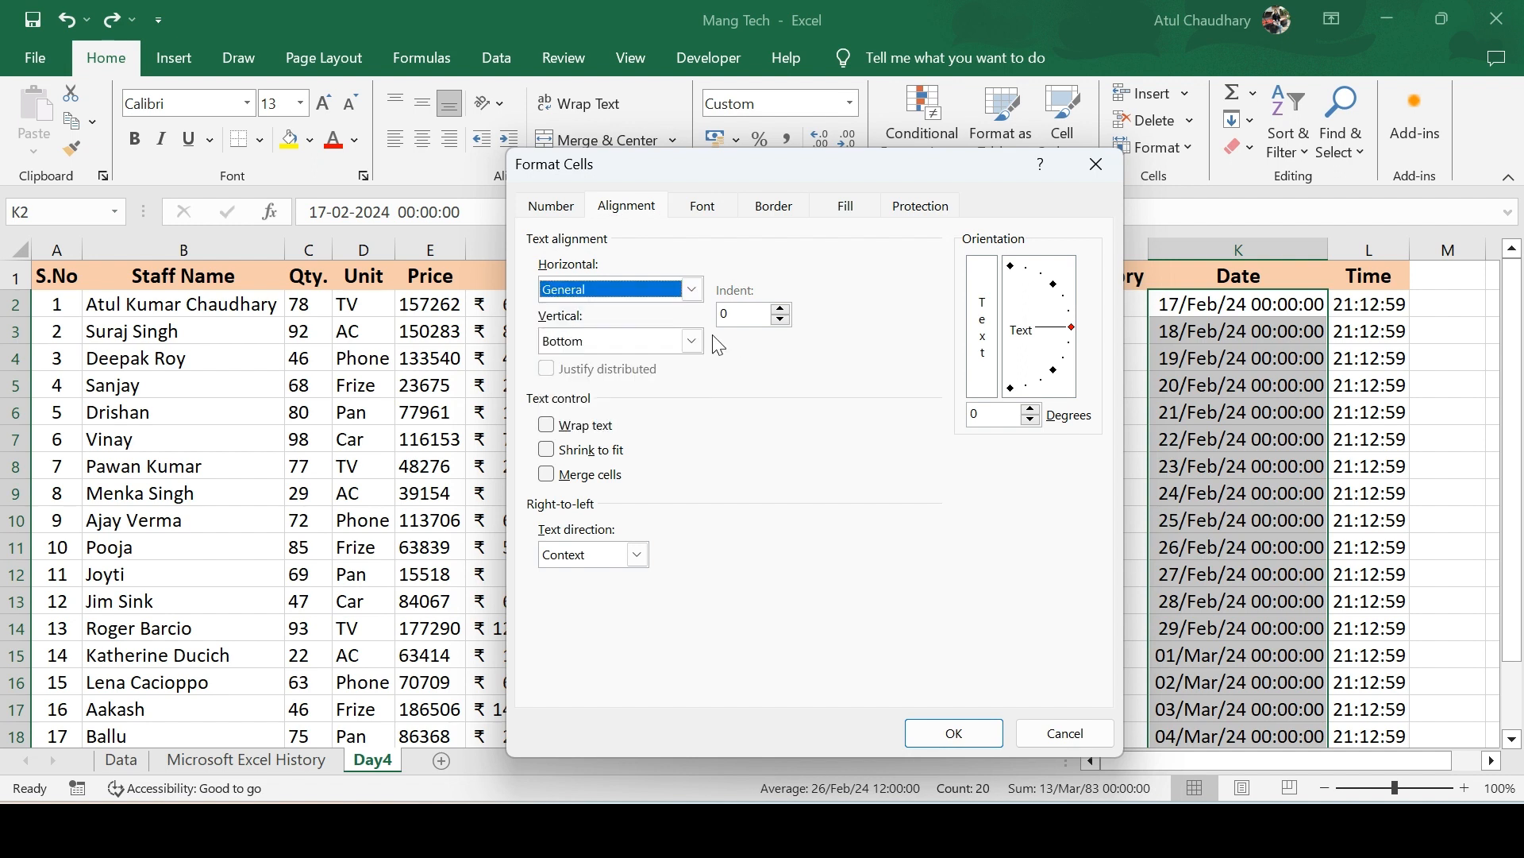
{"action": "left_click", "coordinate": [692, 341]}
{"action": "left_click", "coordinate": [752, 376]}
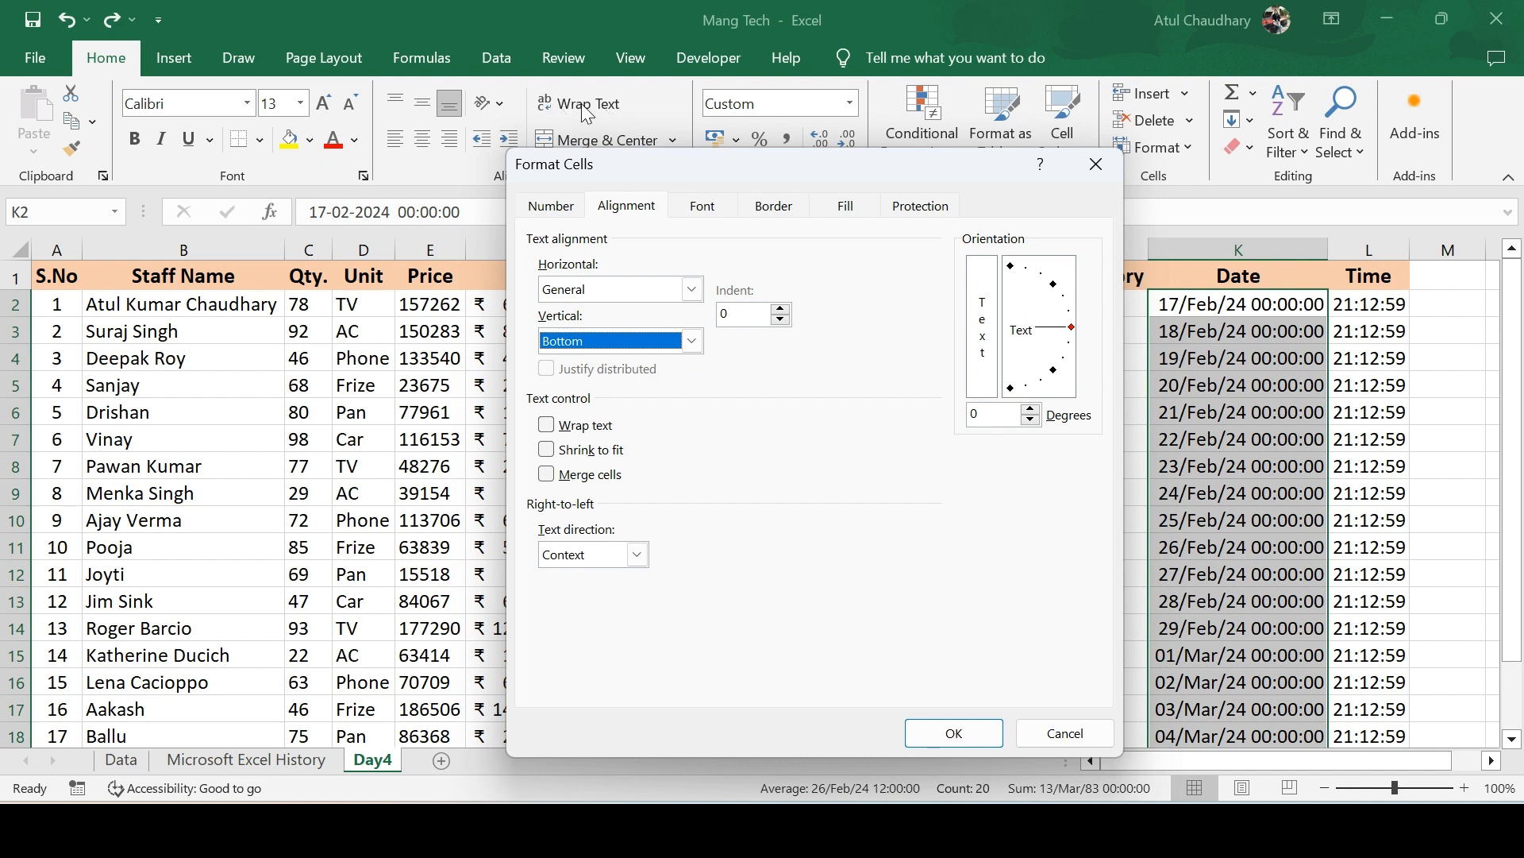
{"action": "left_click_drag", "start_coordinate": [734, 166], "coordinate": [730, 216]}
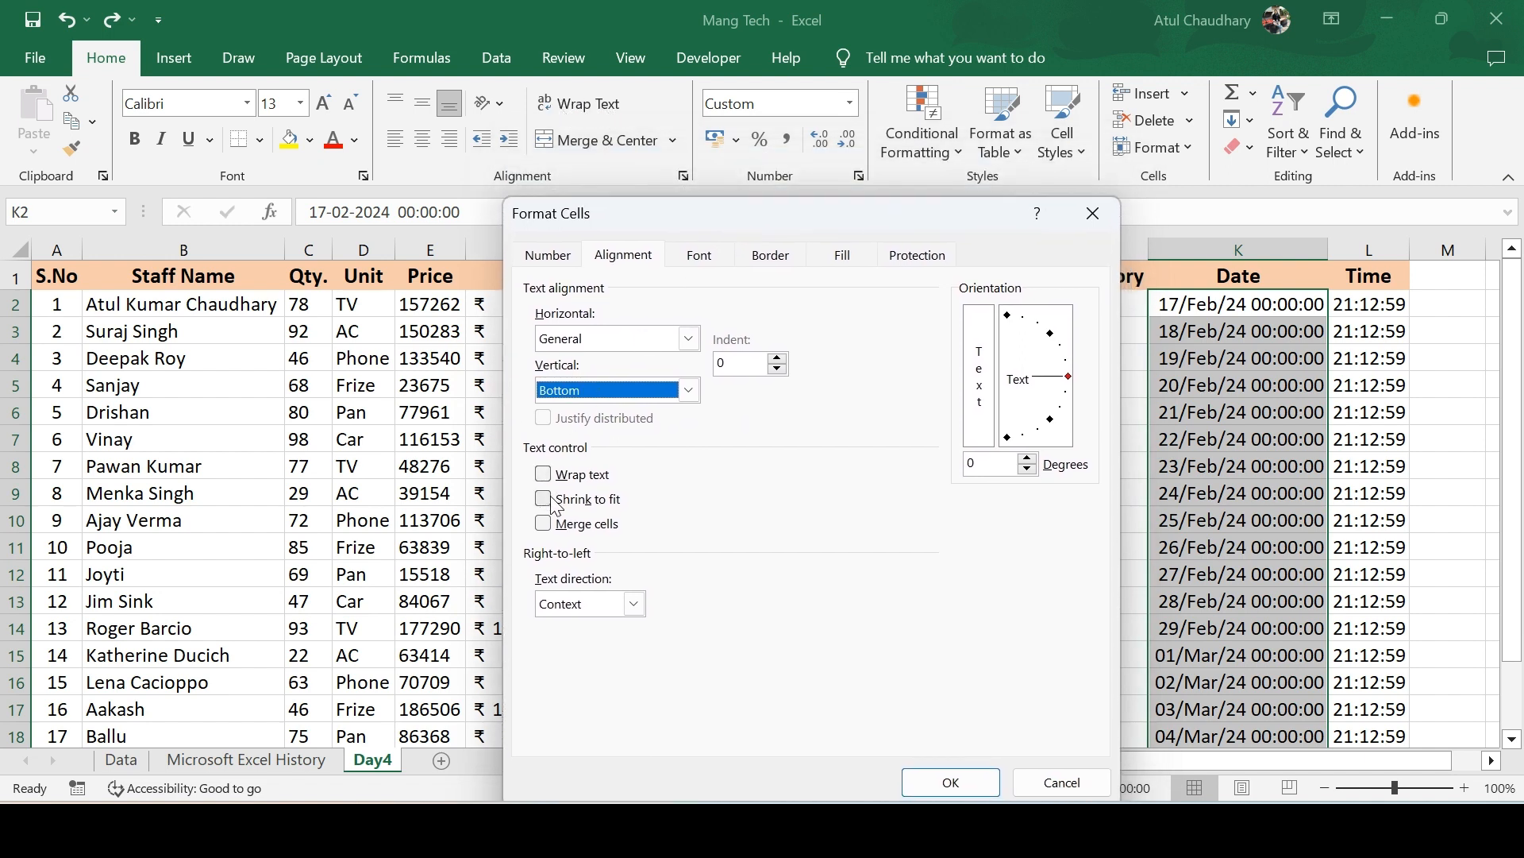
{"action": "key", "text": "Escape"}
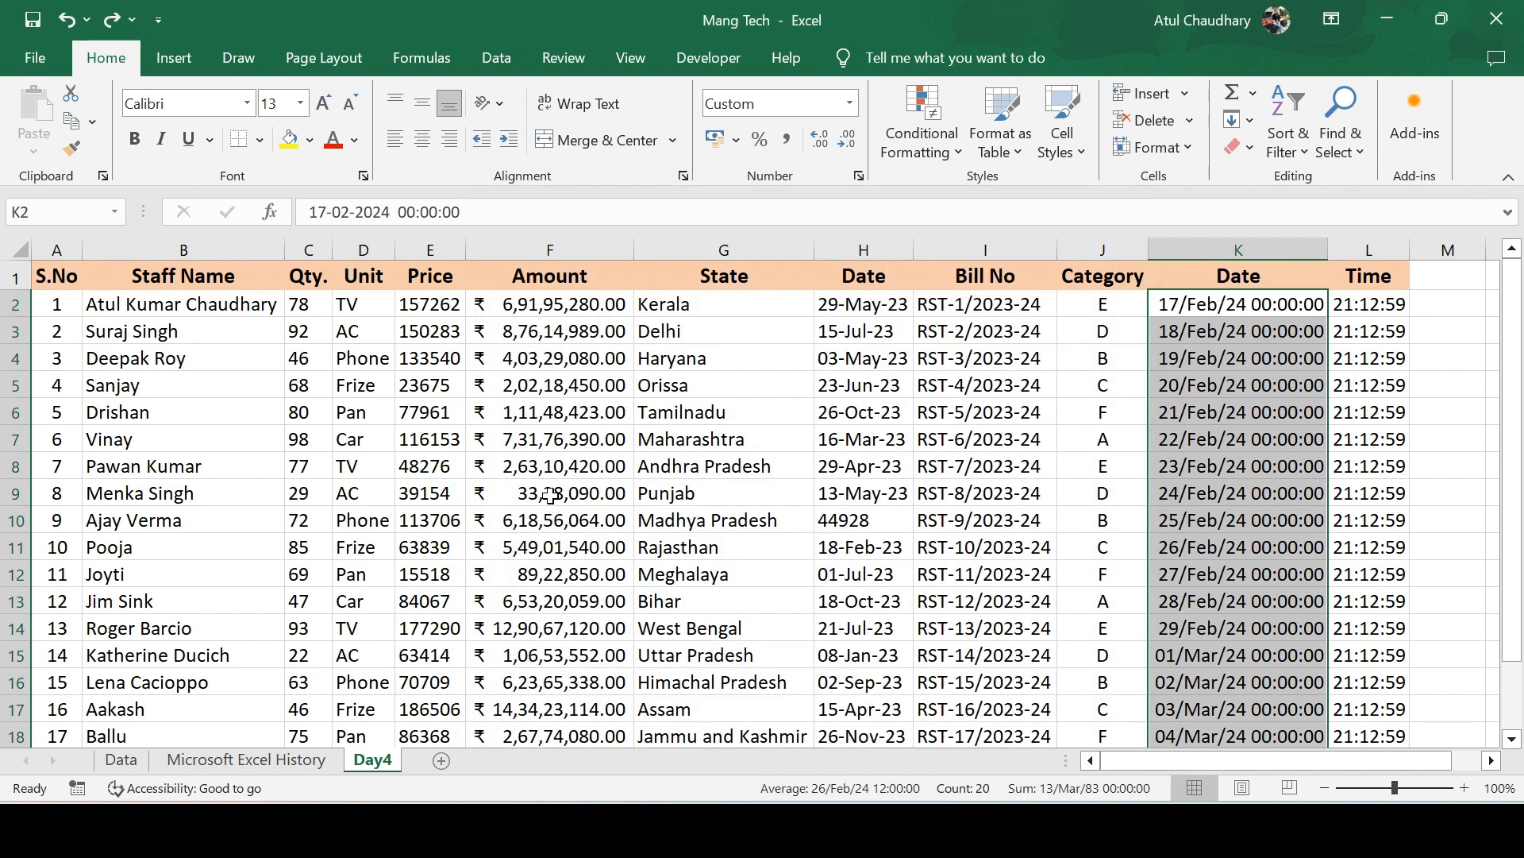
Select the state names in G2:G21 and turn on Shrink to fit for them.
{"action": "key", "text": "Down"}
{"action": "key", "text": "Up"}
{"action": "key", "text": "Up"}
{"action": "key", "text": "ctrl+Left"}
{"action": "key", "text": "Down"}
{"action": "key", "text": "Right"}
{"action": "key", "text": "Right"}
{"action": "key", "text": "Right"}
{"action": "key", "text": "Right"}
{"action": "key", "text": "Right"}
{"action": "key", "text": "Right"}
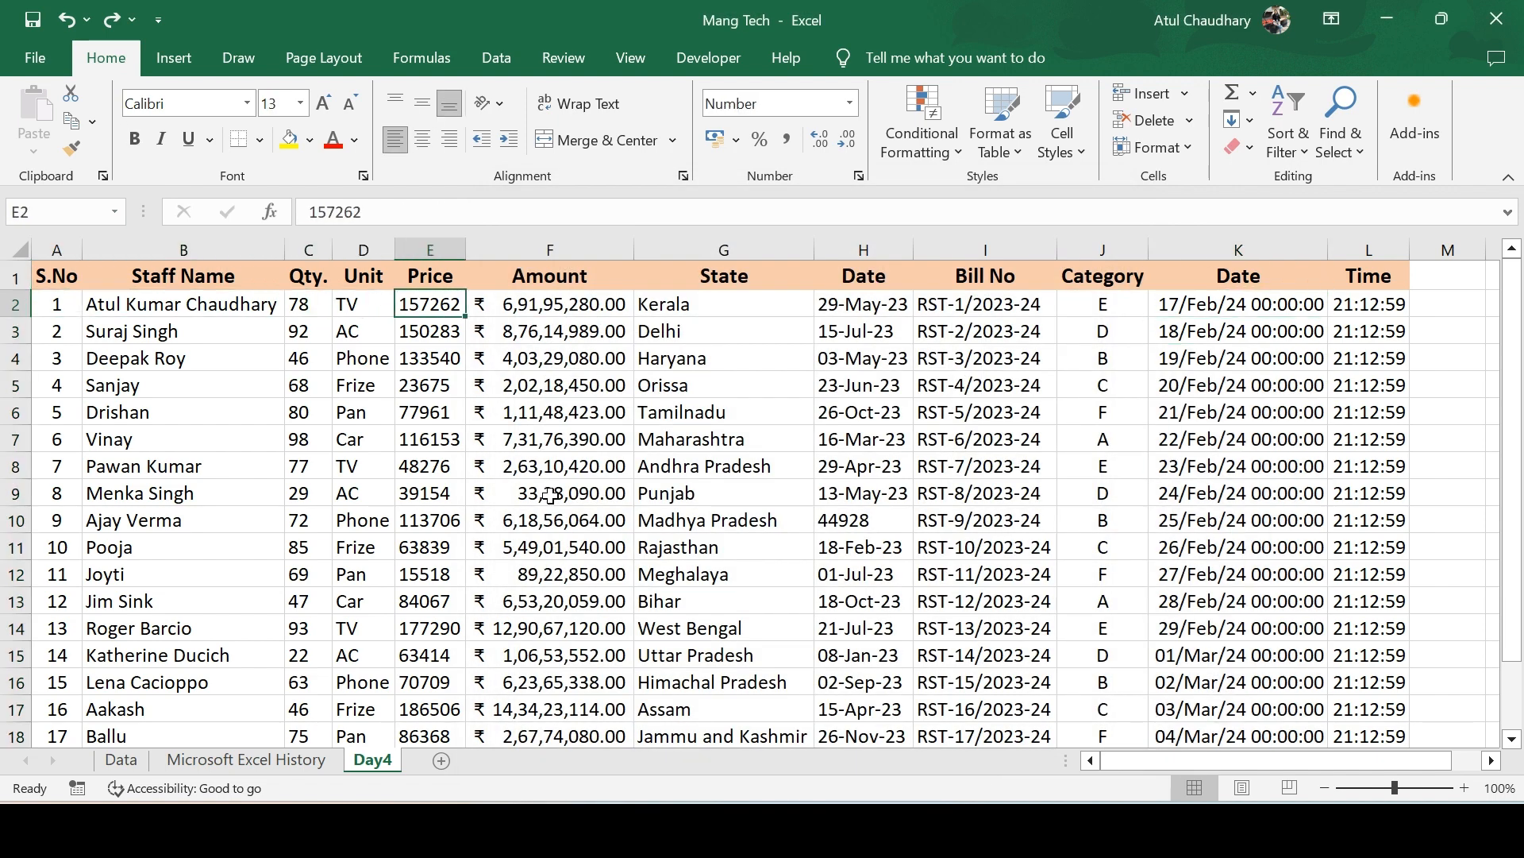
{"action": "key", "text": "ctrl+shift+Down"}
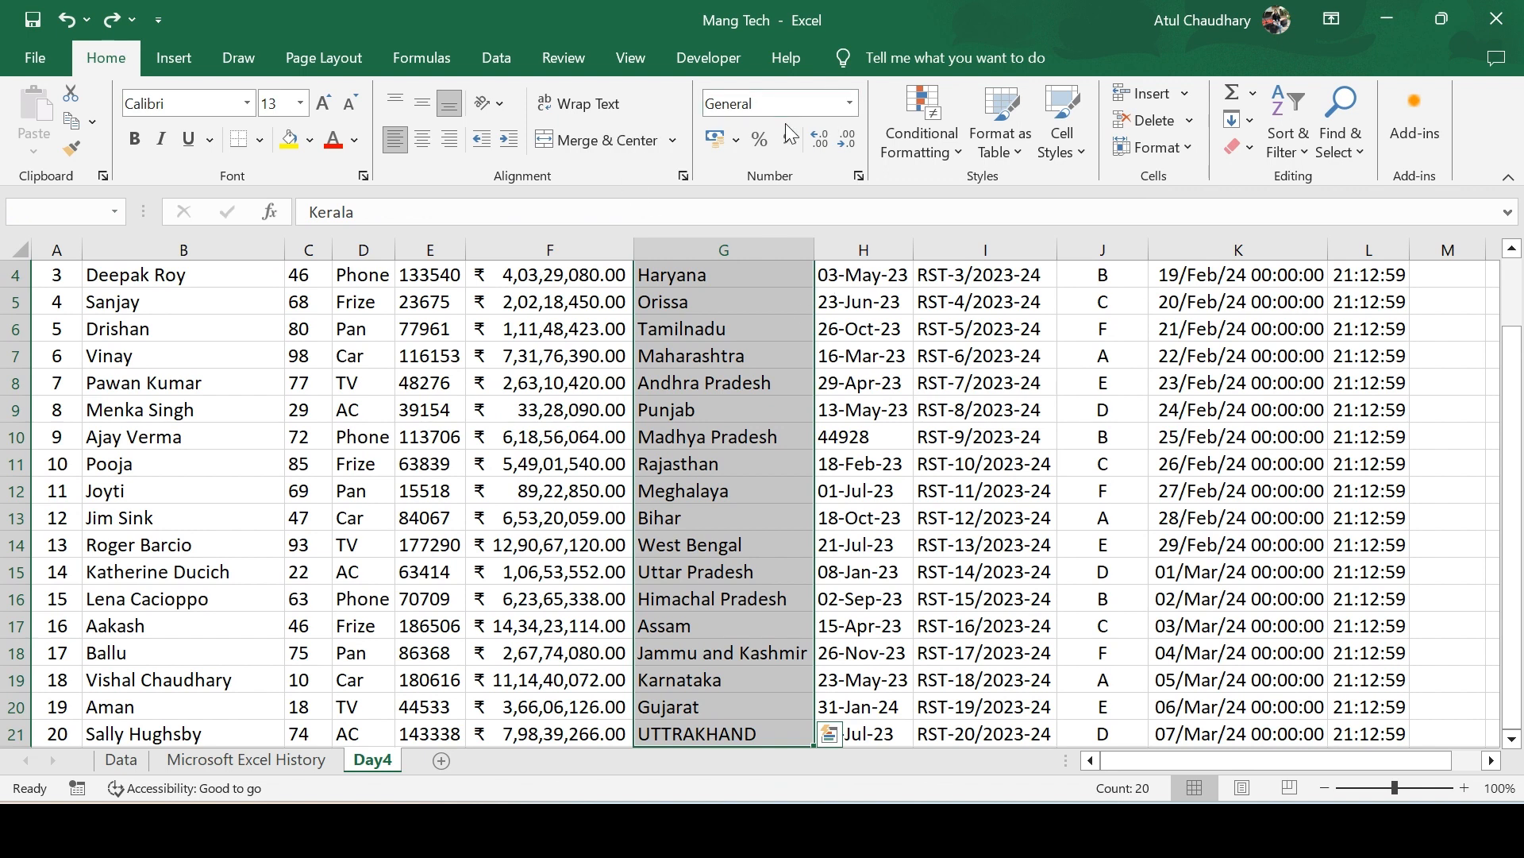
{"action": "key", "text": "ctrl+1"}
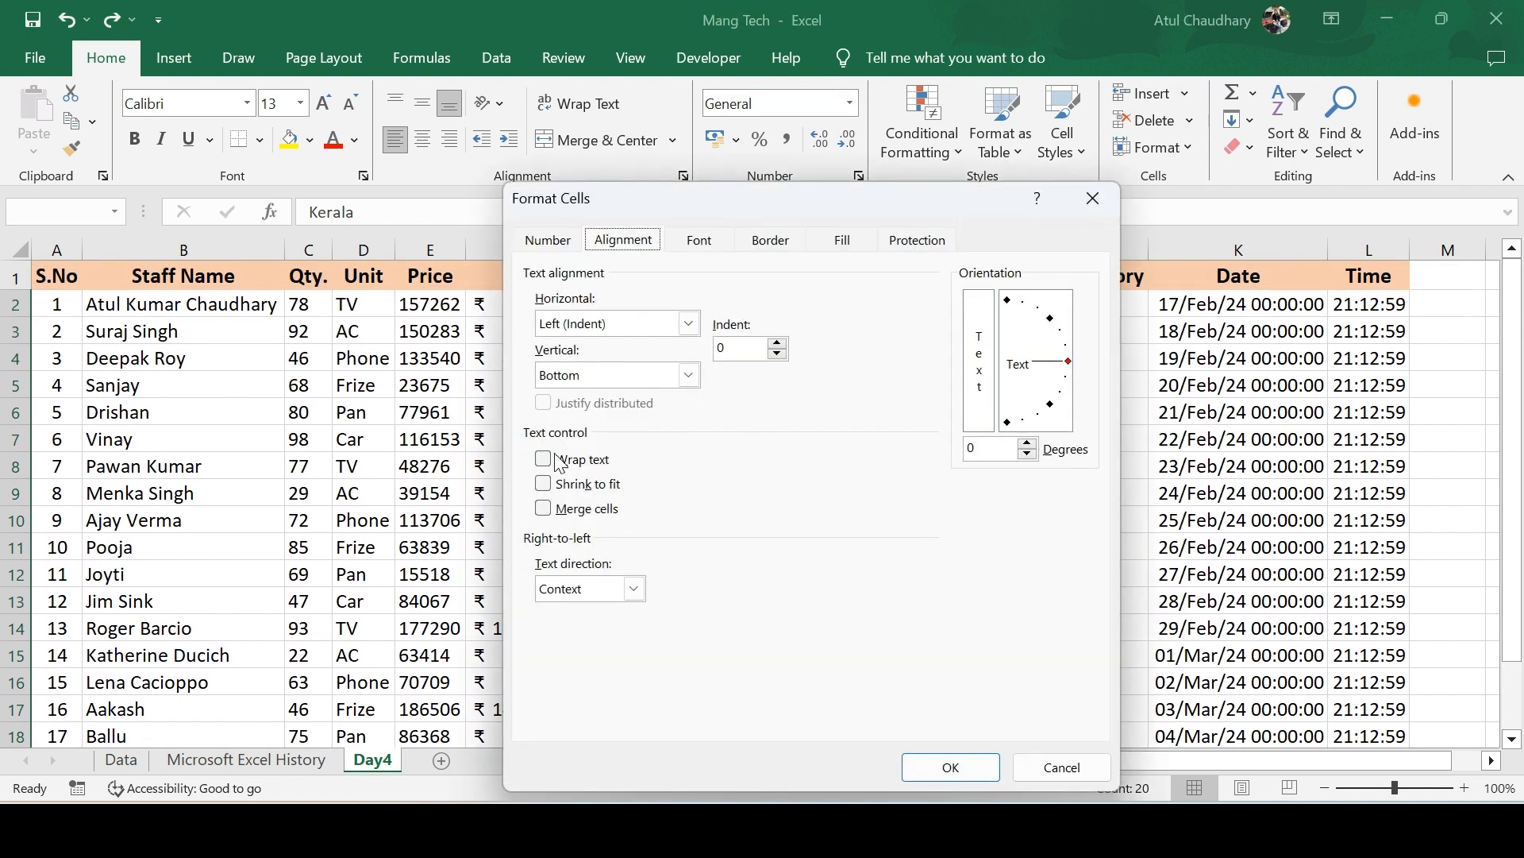
{"action": "left_click", "coordinate": [545, 486]}
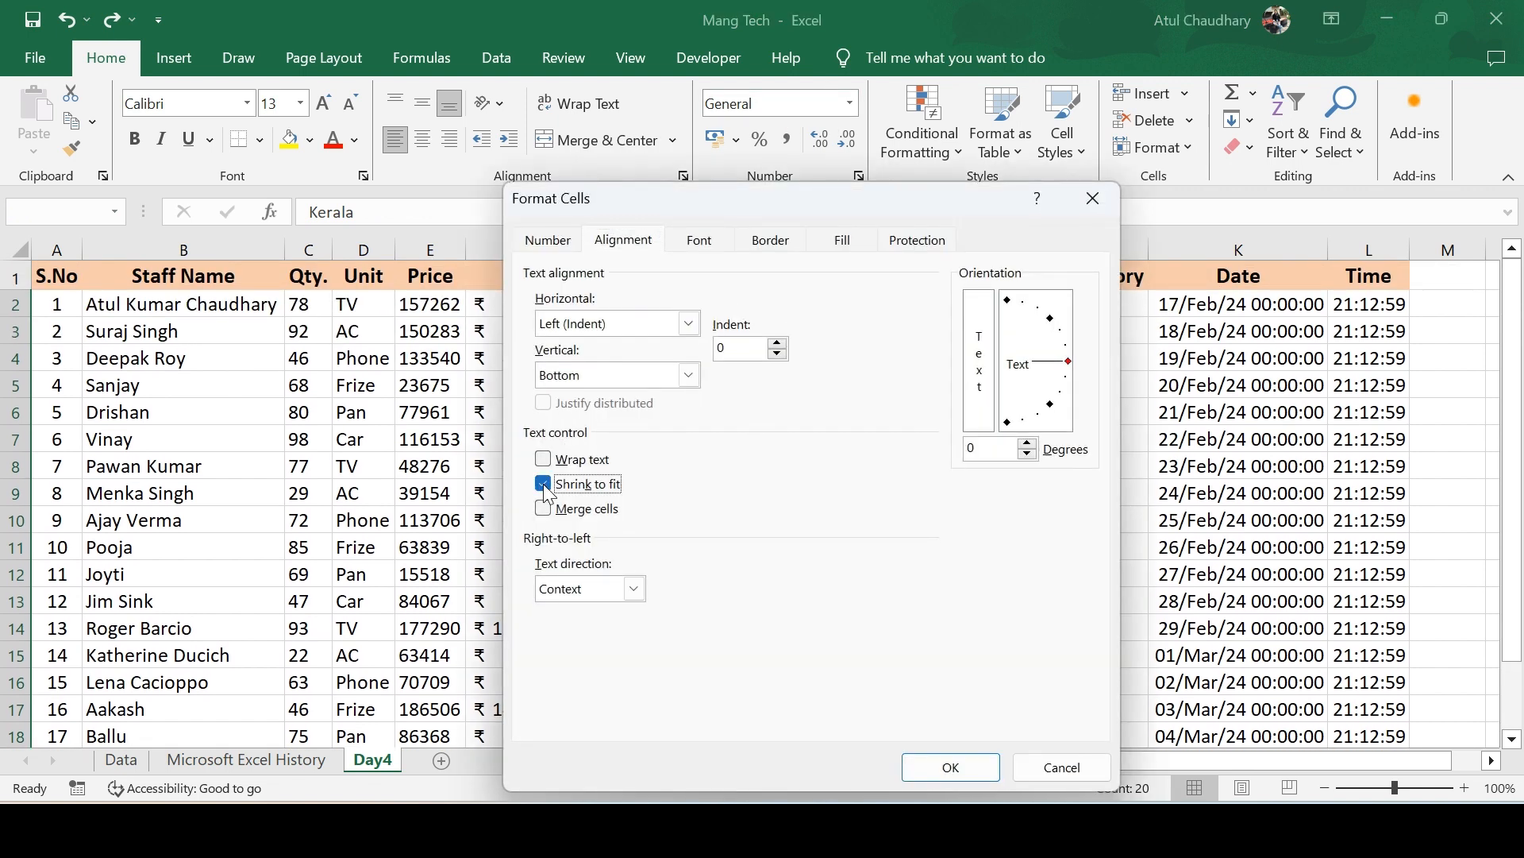
{"action": "left_click", "coordinate": [933, 768]}
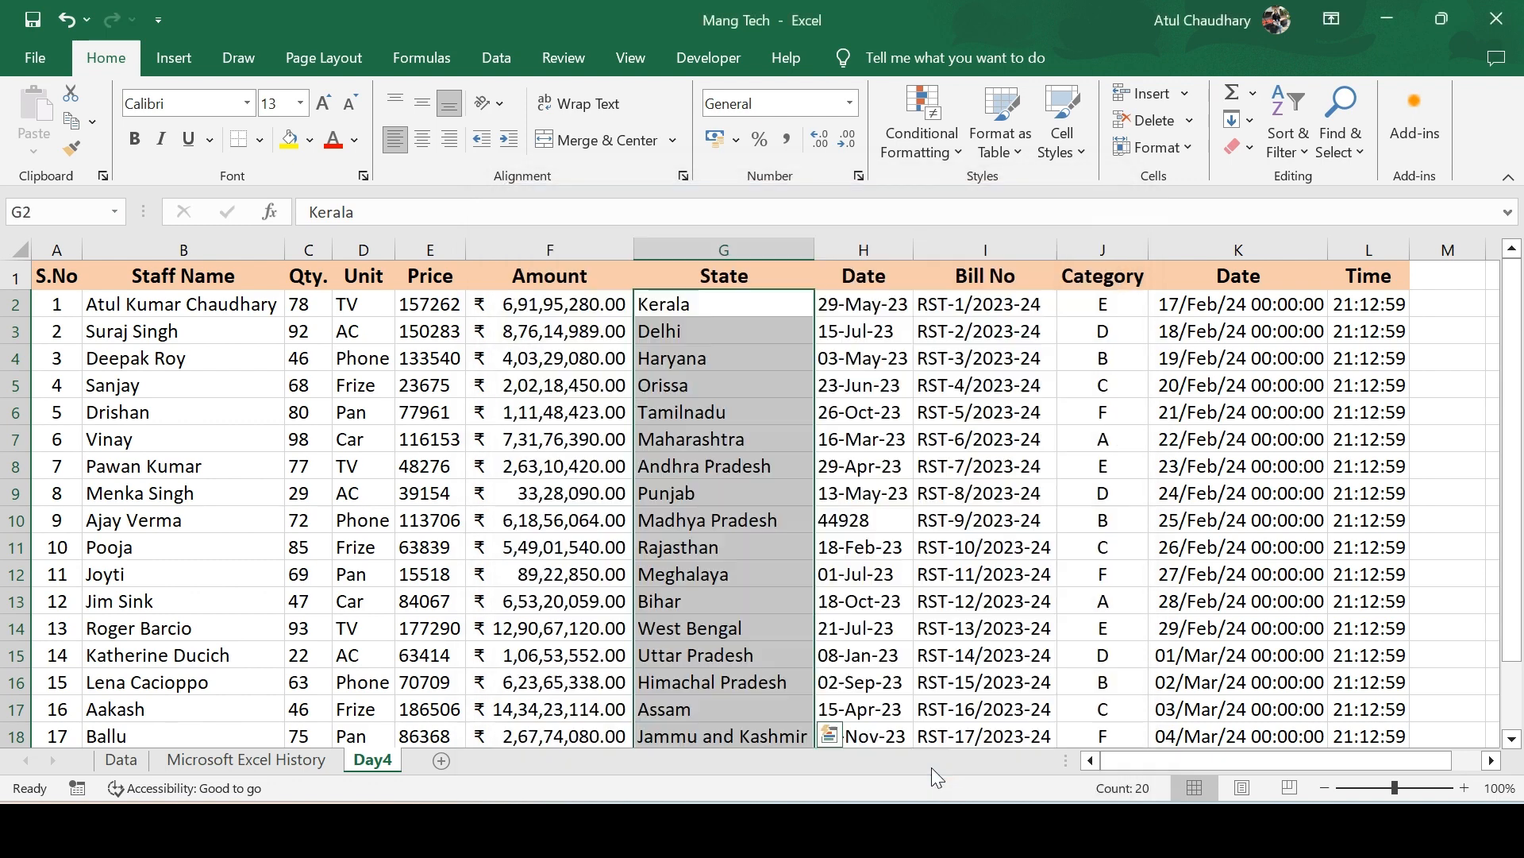
Narrow the State column G by about a third and check how its longer names are displayed.
{"action": "left_click", "coordinate": [718, 496]}
{"action": "key", "text": "ctrl+Down"}
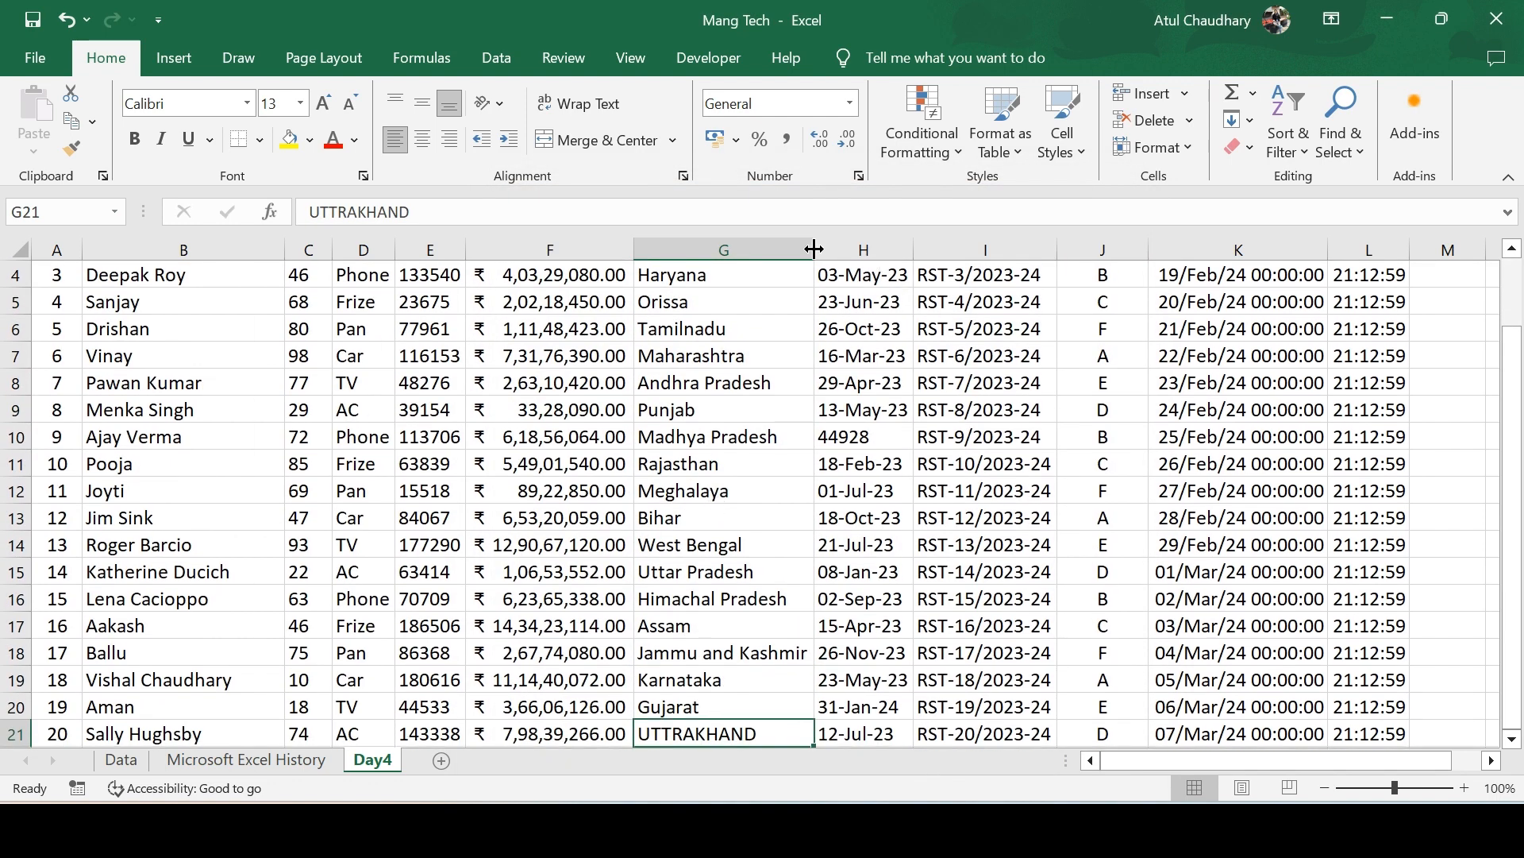
{"action": "left_click_drag", "start_coordinate": [813, 249], "coordinate": [755, 252]}
{"action": "key", "text": "Up"}
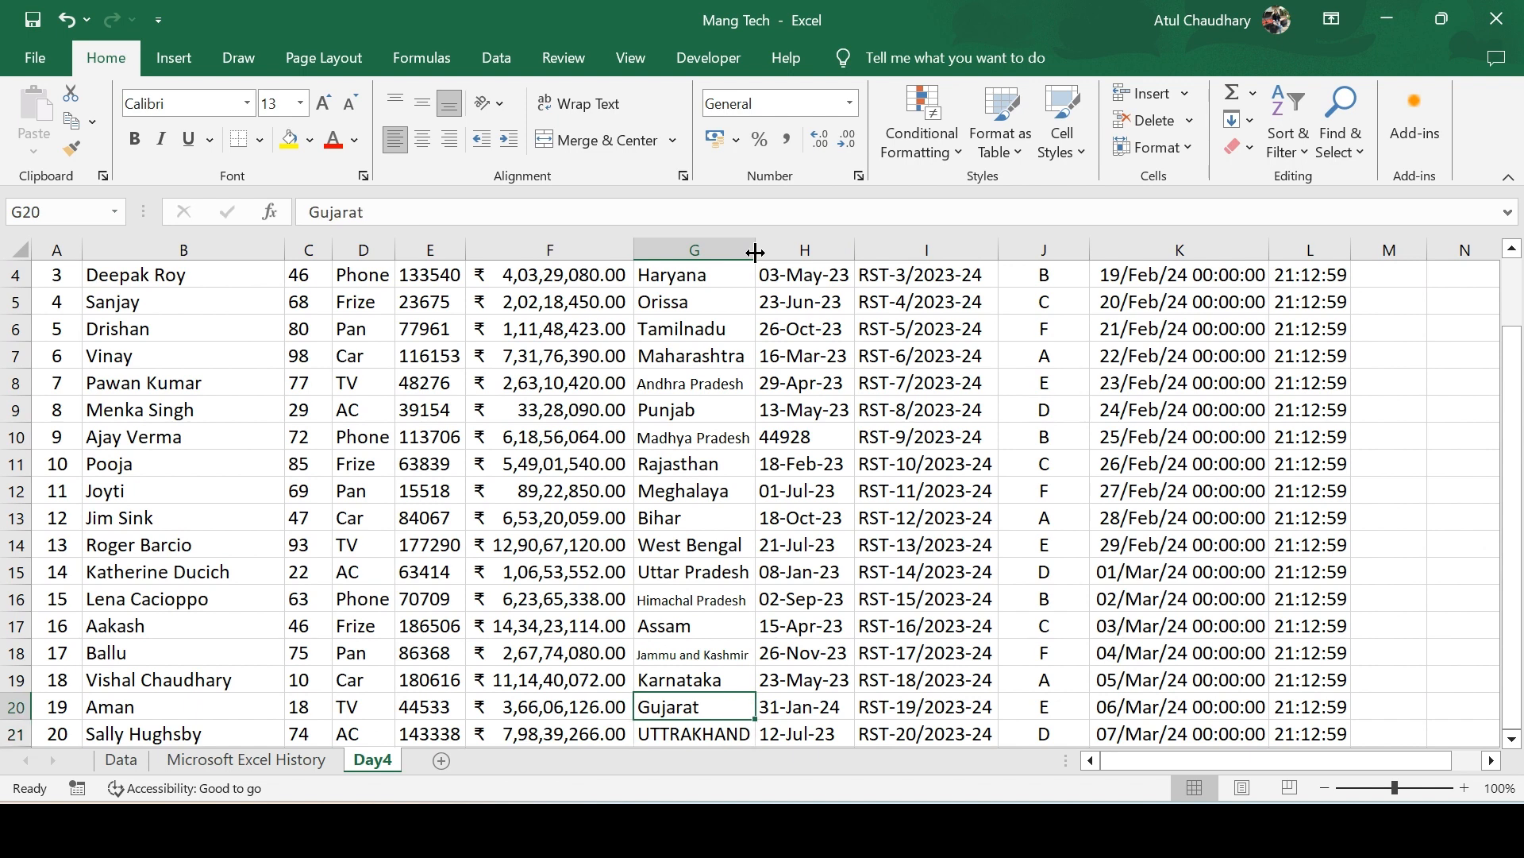
{"action": "key", "text": "ctrl+Up"}
{"action": "key", "text": "Down"}
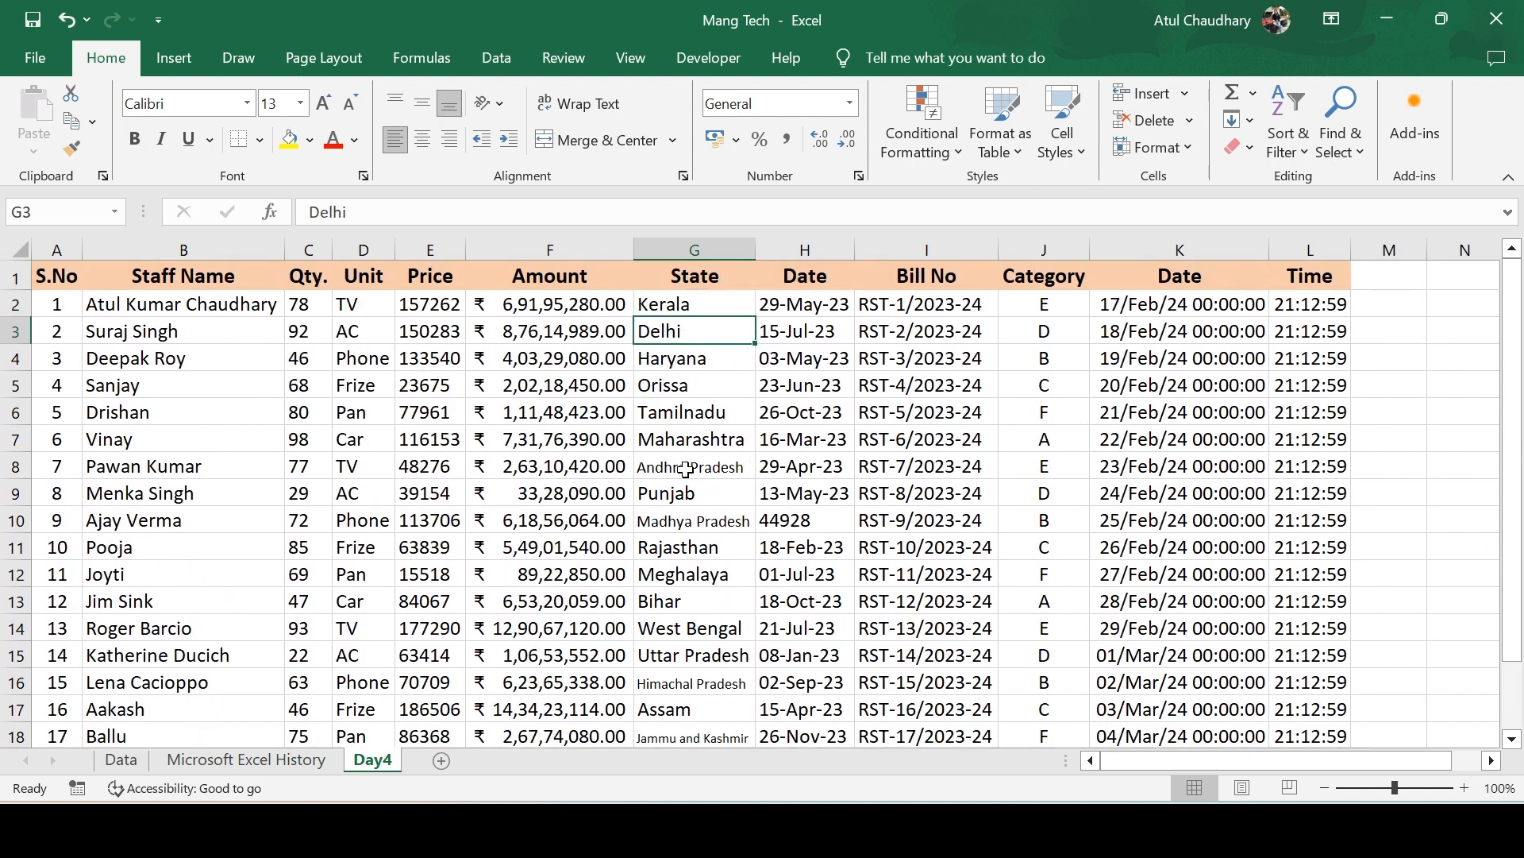
{"action": "left_click", "coordinate": [696, 527]}
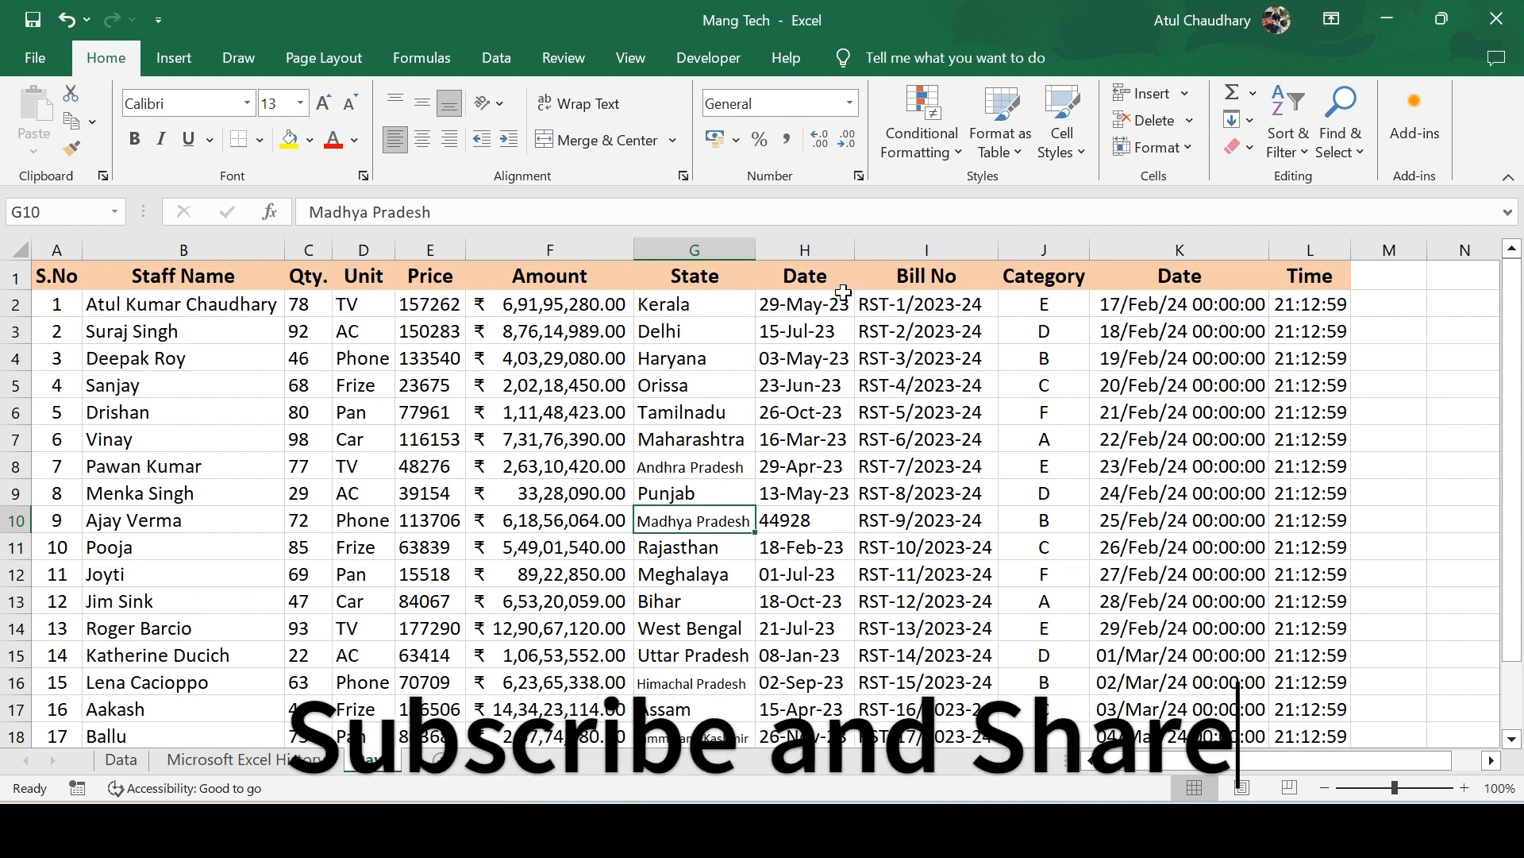
View the font options for cell G10 (Madhya Pradesh), apply a double-line outline border to it and check the border.
{"action": "key", "text": "ctrl+1"}
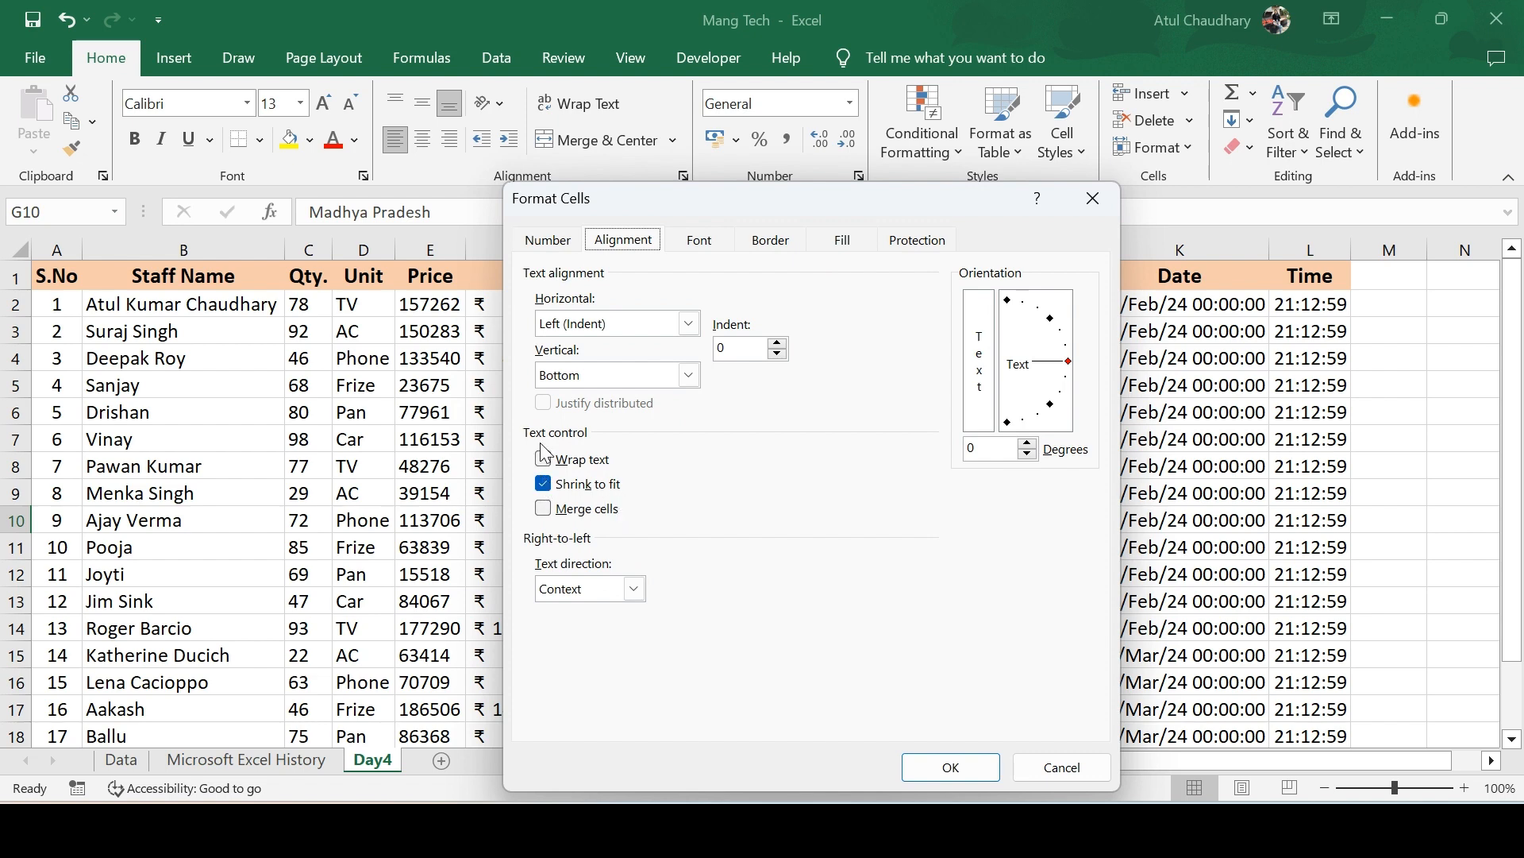
{"action": "left_click", "coordinate": [701, 241]}
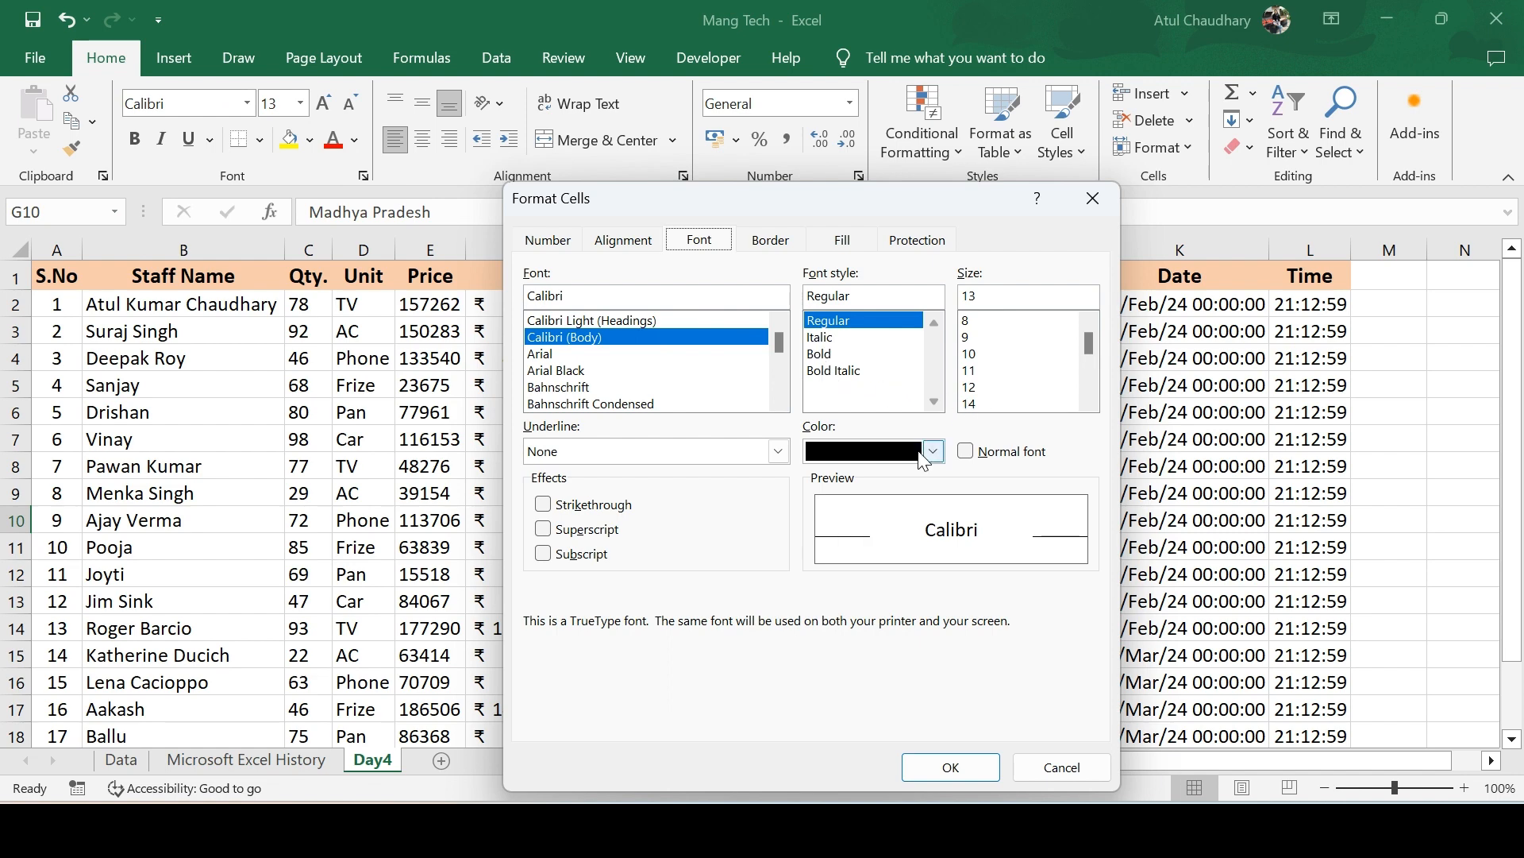
{"action": "left_click", "coordinate": [782, 243]}
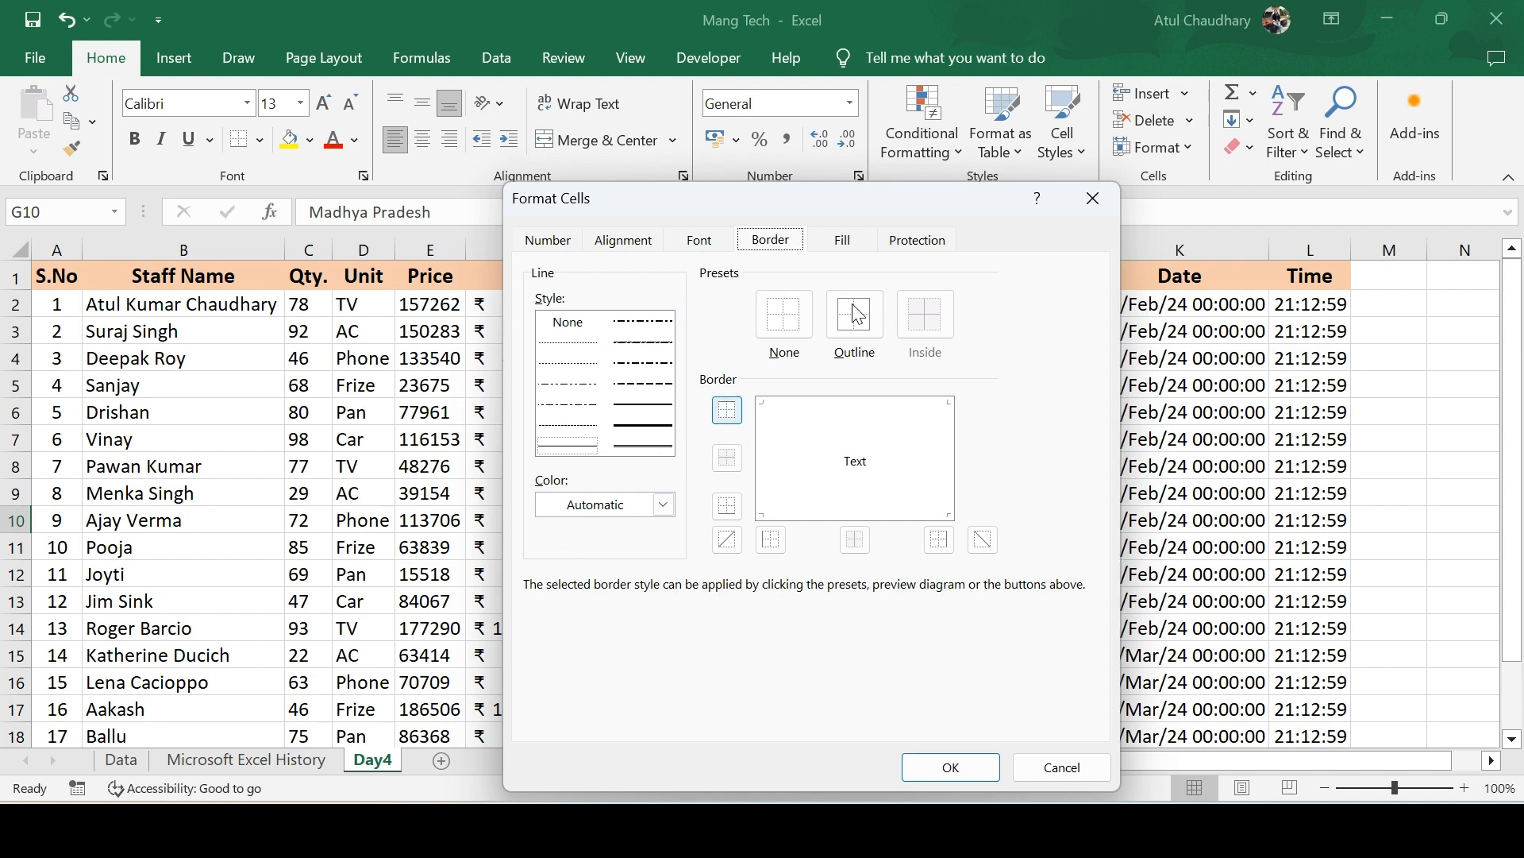
{"action": "left_click_drag", "start_coordinate": [878, 197], "coordinate": [1175, 151]}
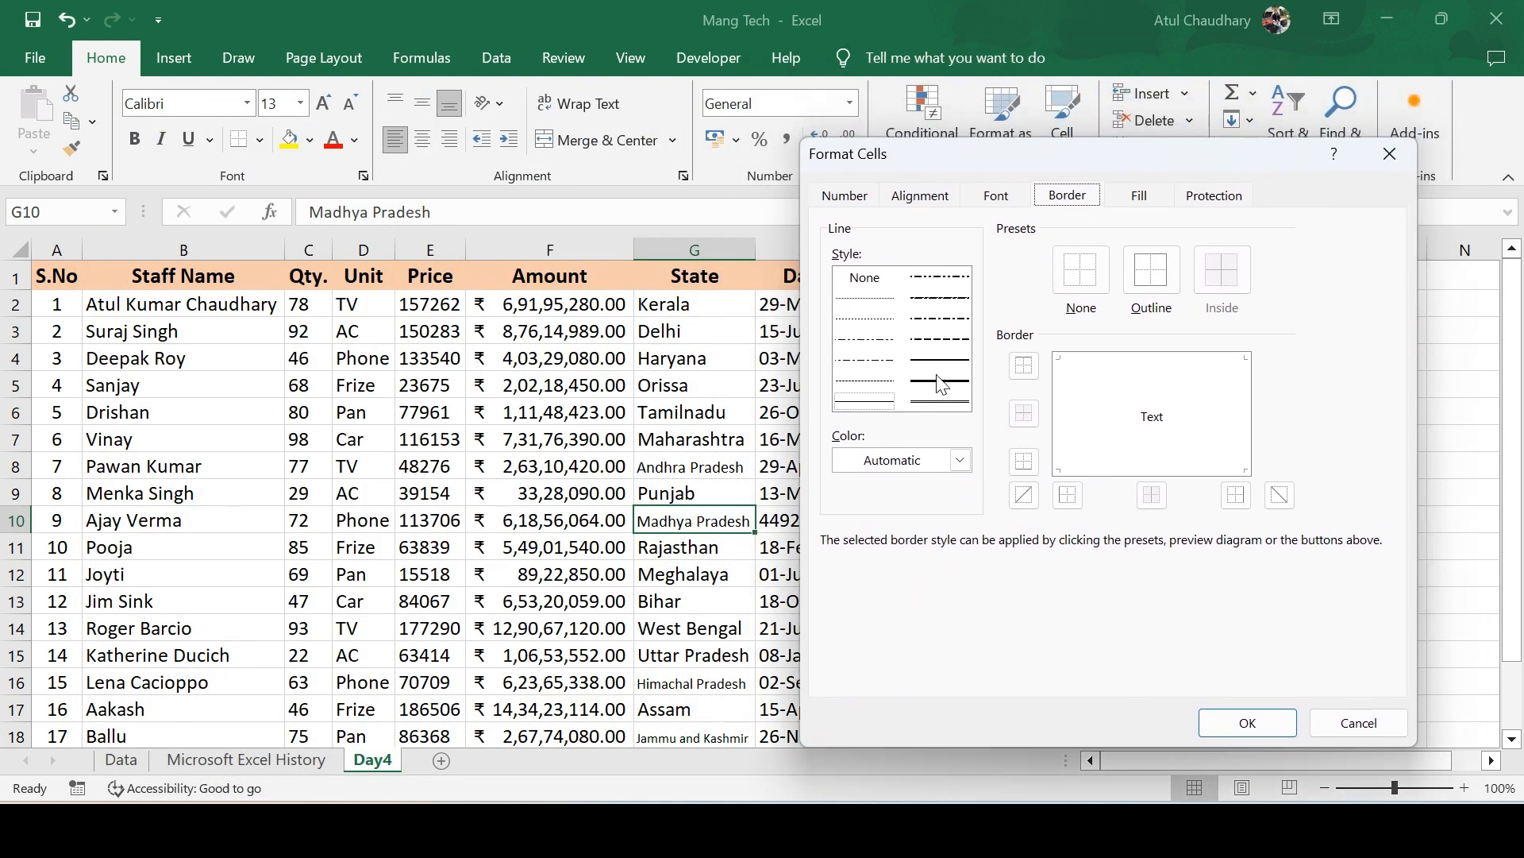
{"action": "left_click", "coordinate": [941, 403]}
{"action": "left_click", "coordinate": [1162, 274]}
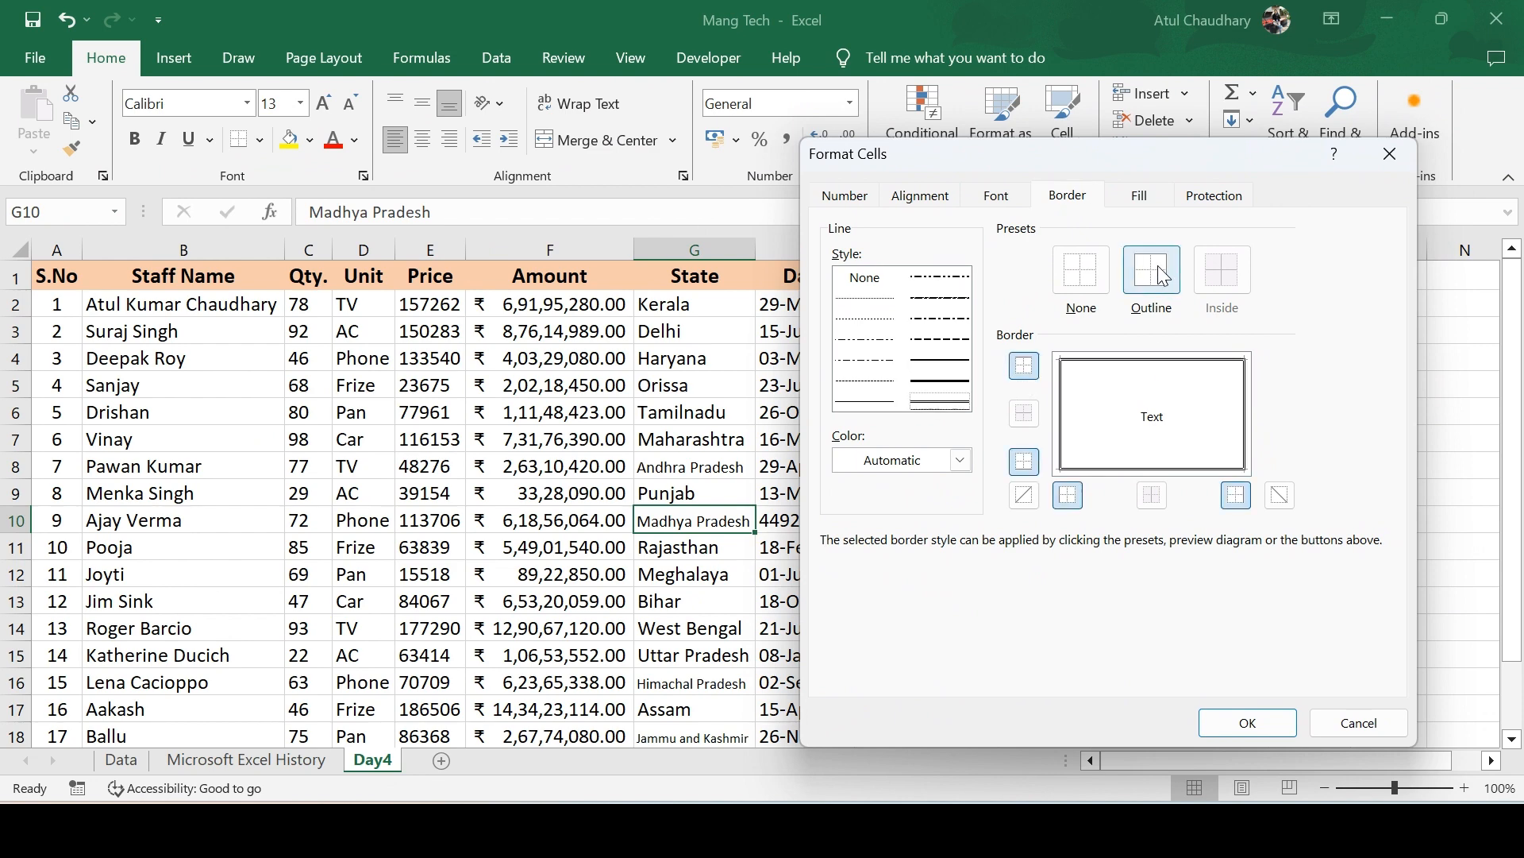
{"action": "left_click", "coordinate": [1248, 722]}
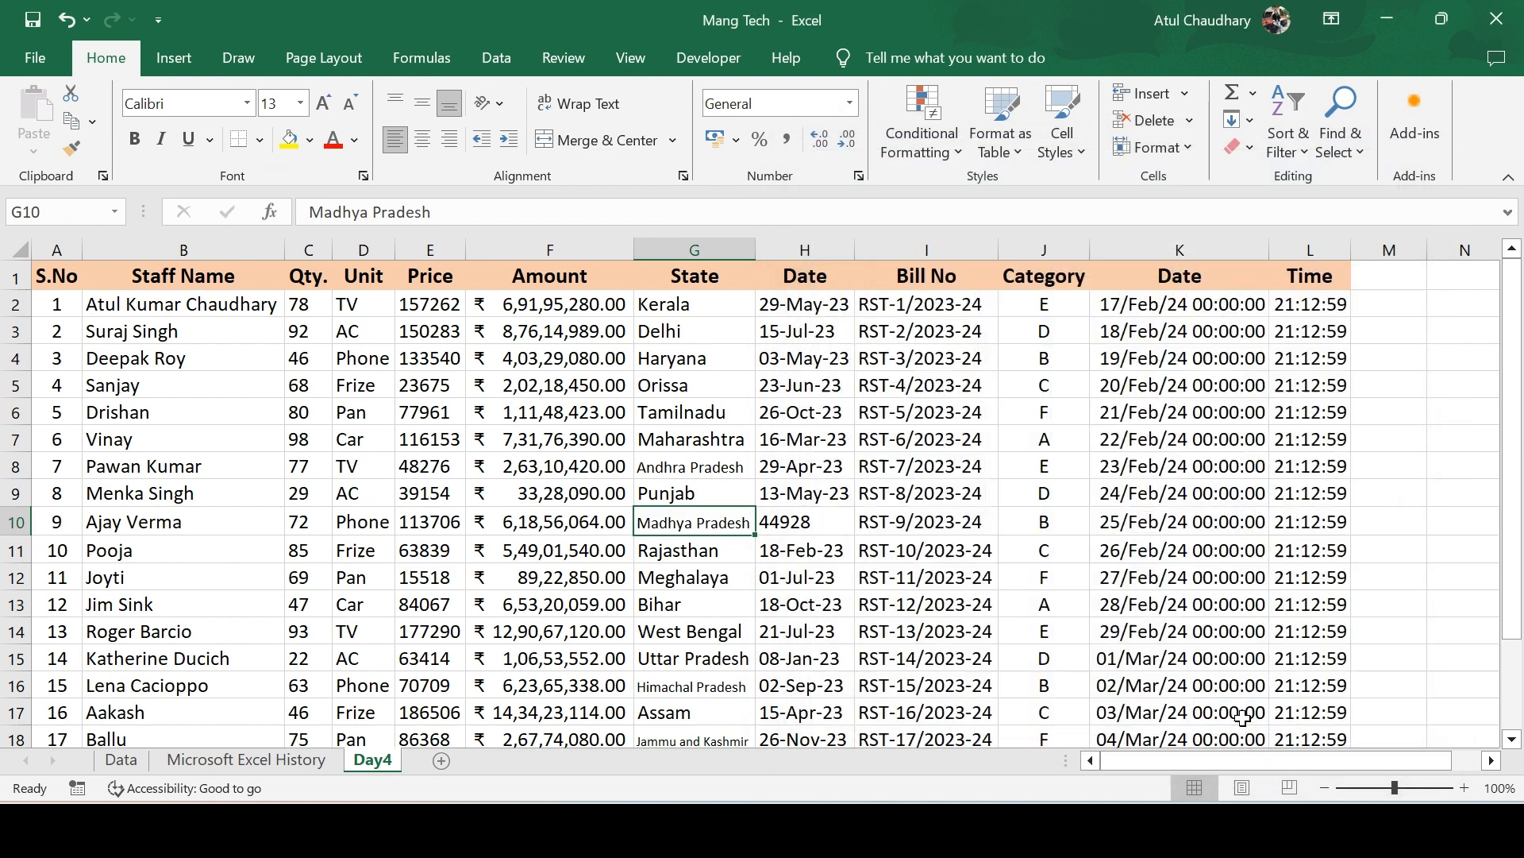
{"action": "left_click", "coordinate": [720, 439]}
{"action": "left_click", "coordinate": [702, 523]}
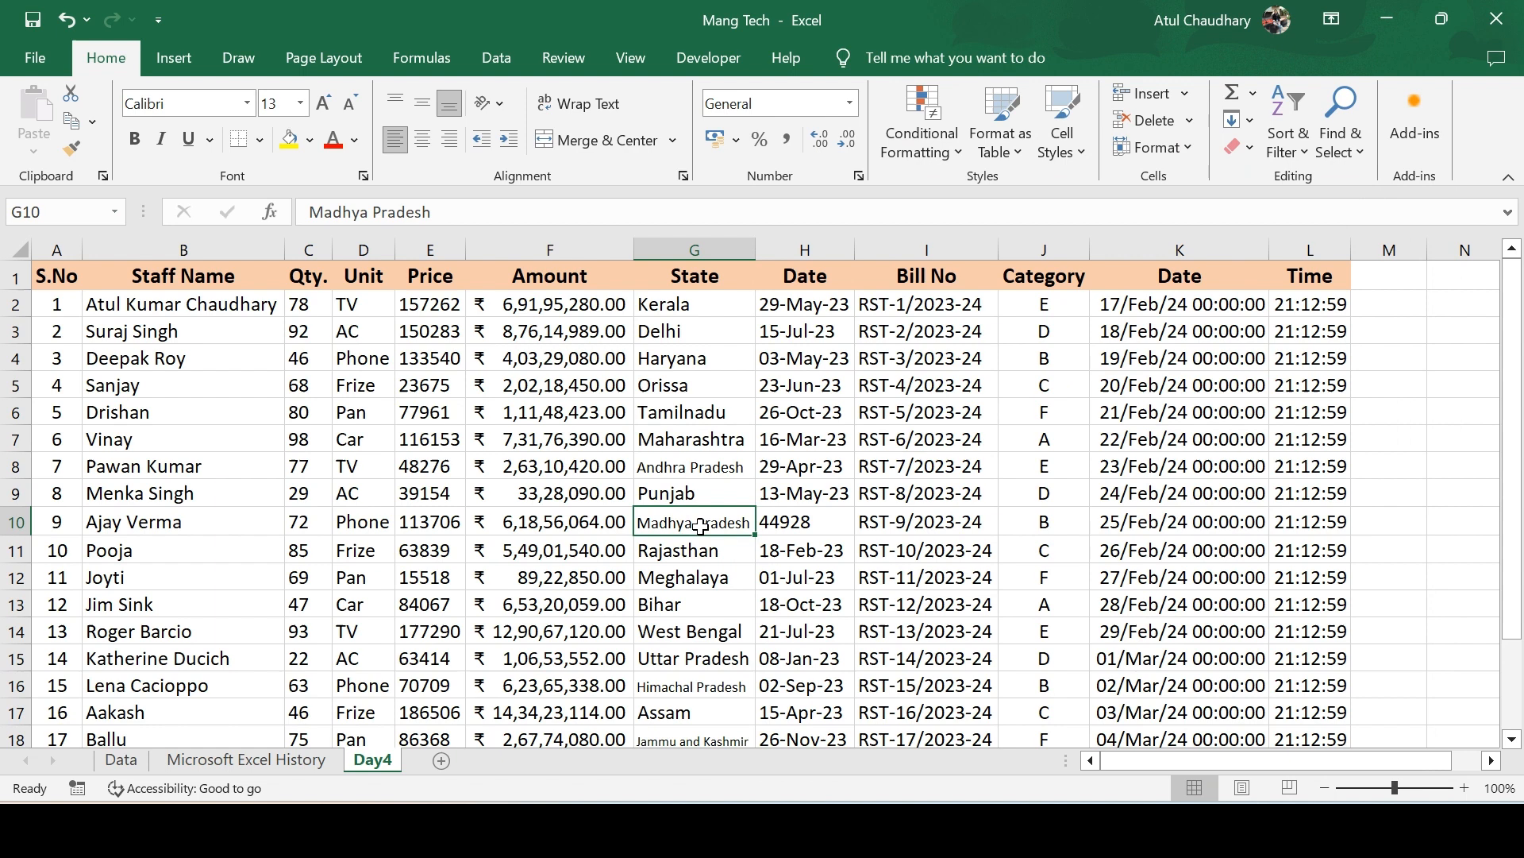
{"action": "left_click", "coordinate": [1144, 437]}
{"action": "left_click", "coordinate": [704, 334]}
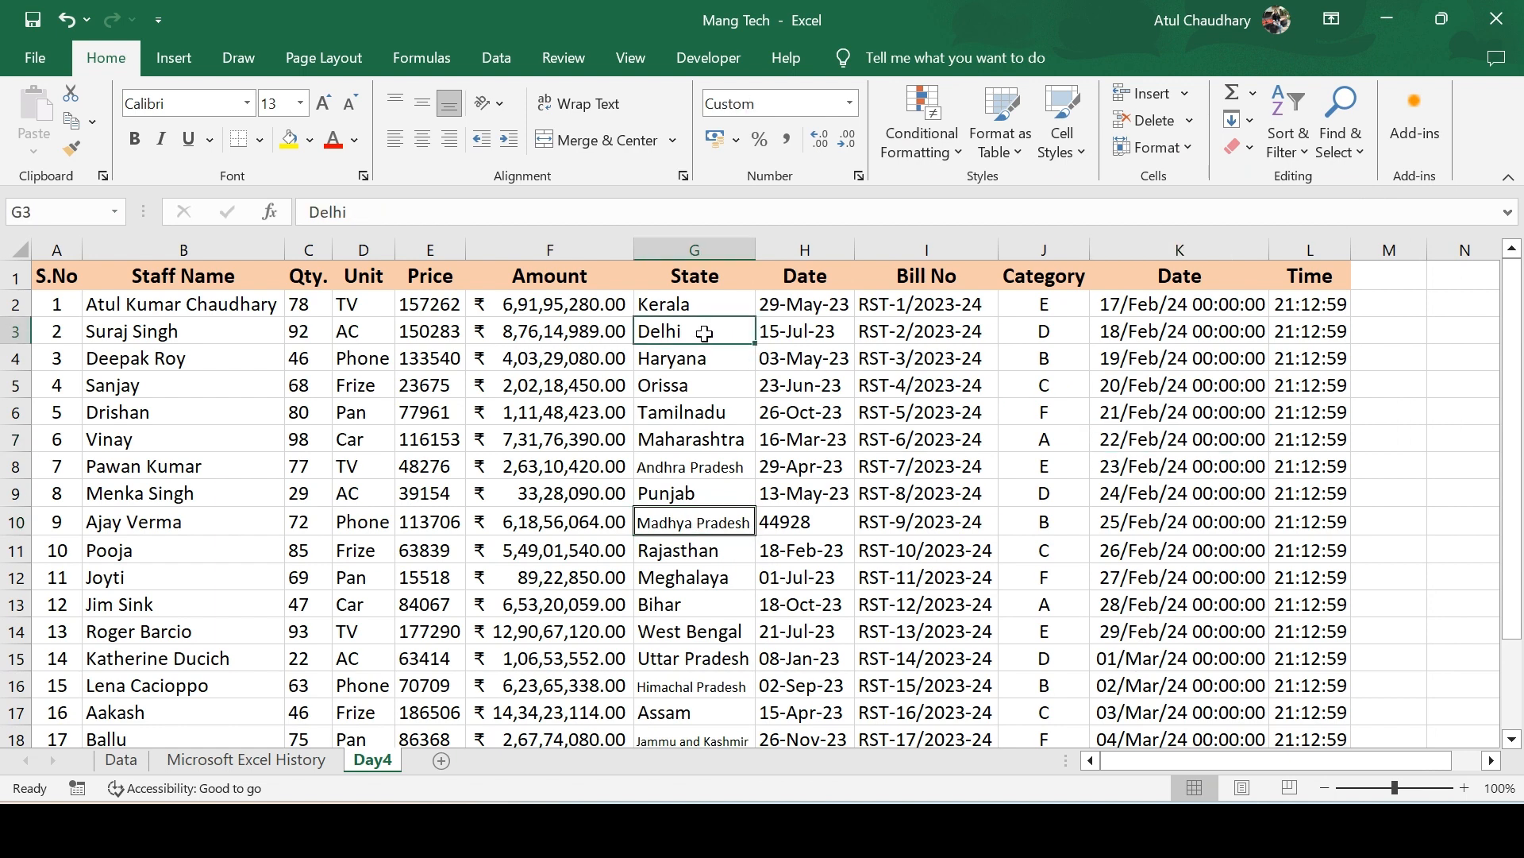
Fill the state names in G2:G21 with a light orange background color matching the header row.
{"action": "left_click", "coordinate": [695, 304]}
{"action": "key", "text": "ctrl+shift+Down"}
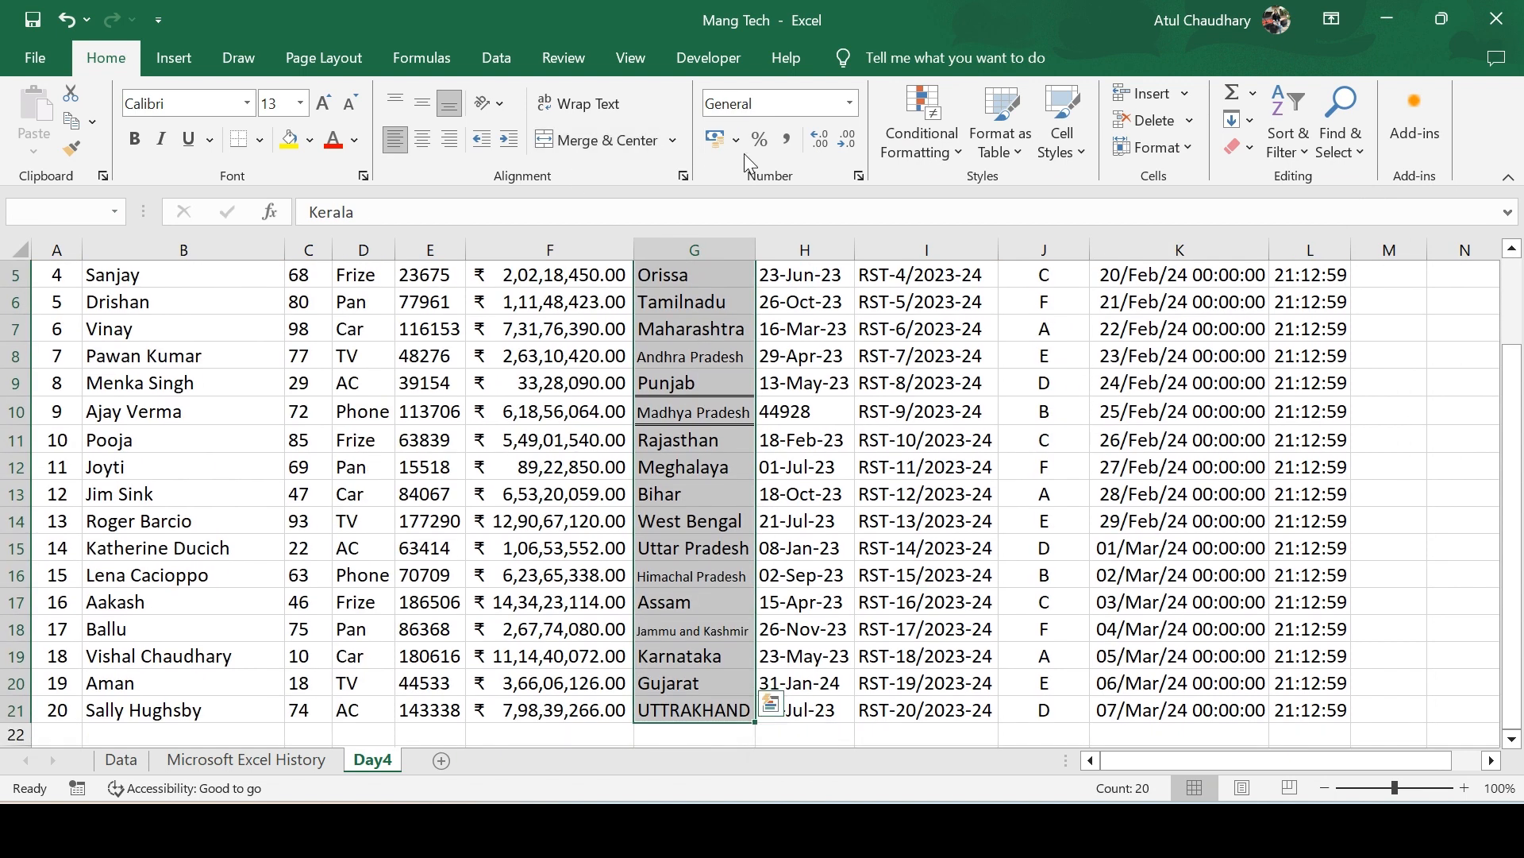
{"action": "key", "text": "ctrl+1"}
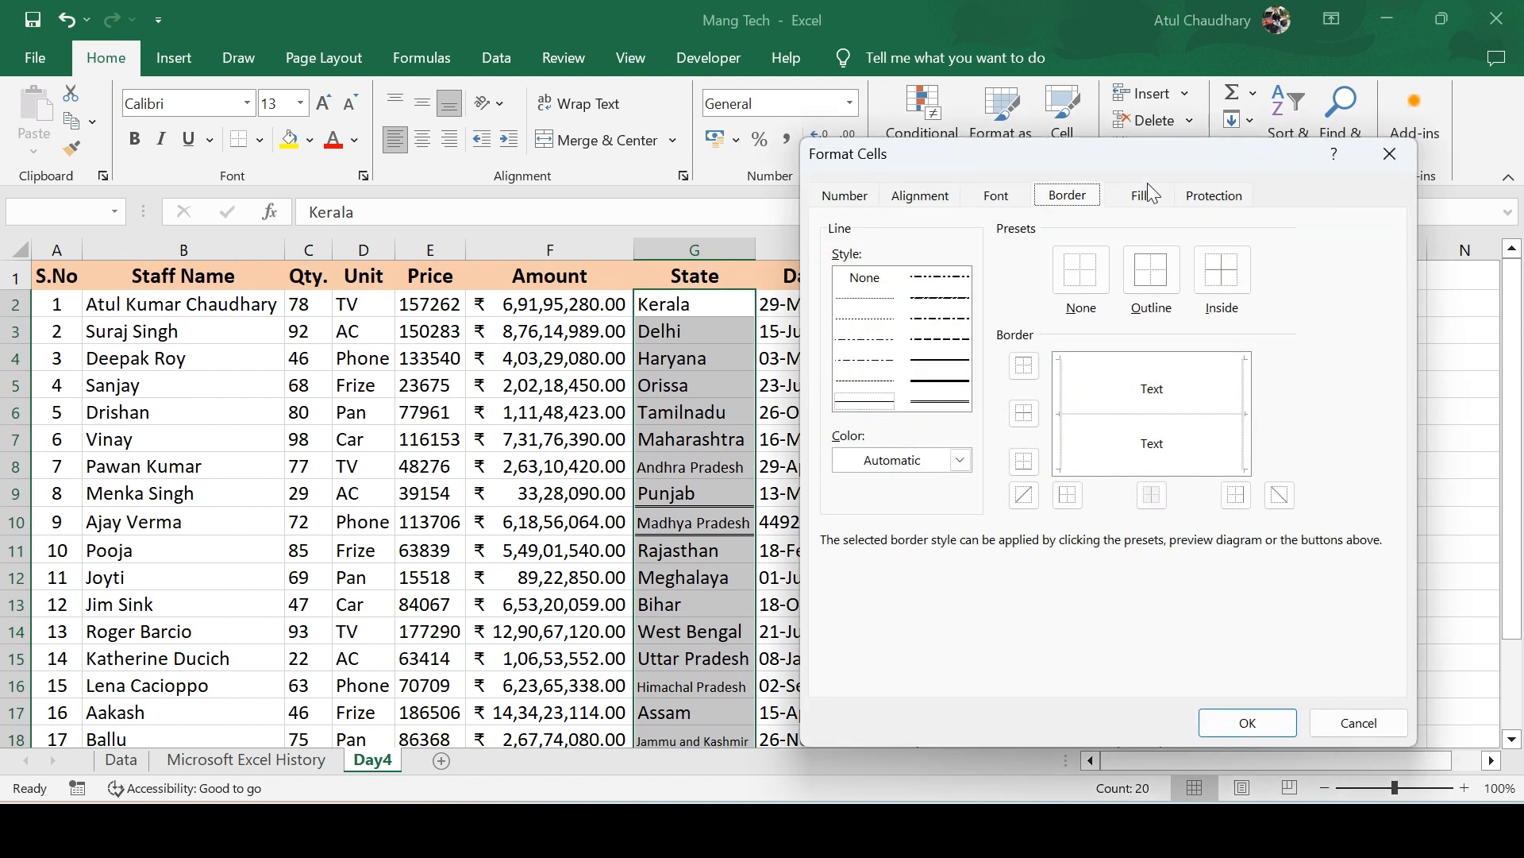
{"action": "left_click", "coordinate": [1143, 195]}
{"action": "left_click", "coordinate": [969, 327]}
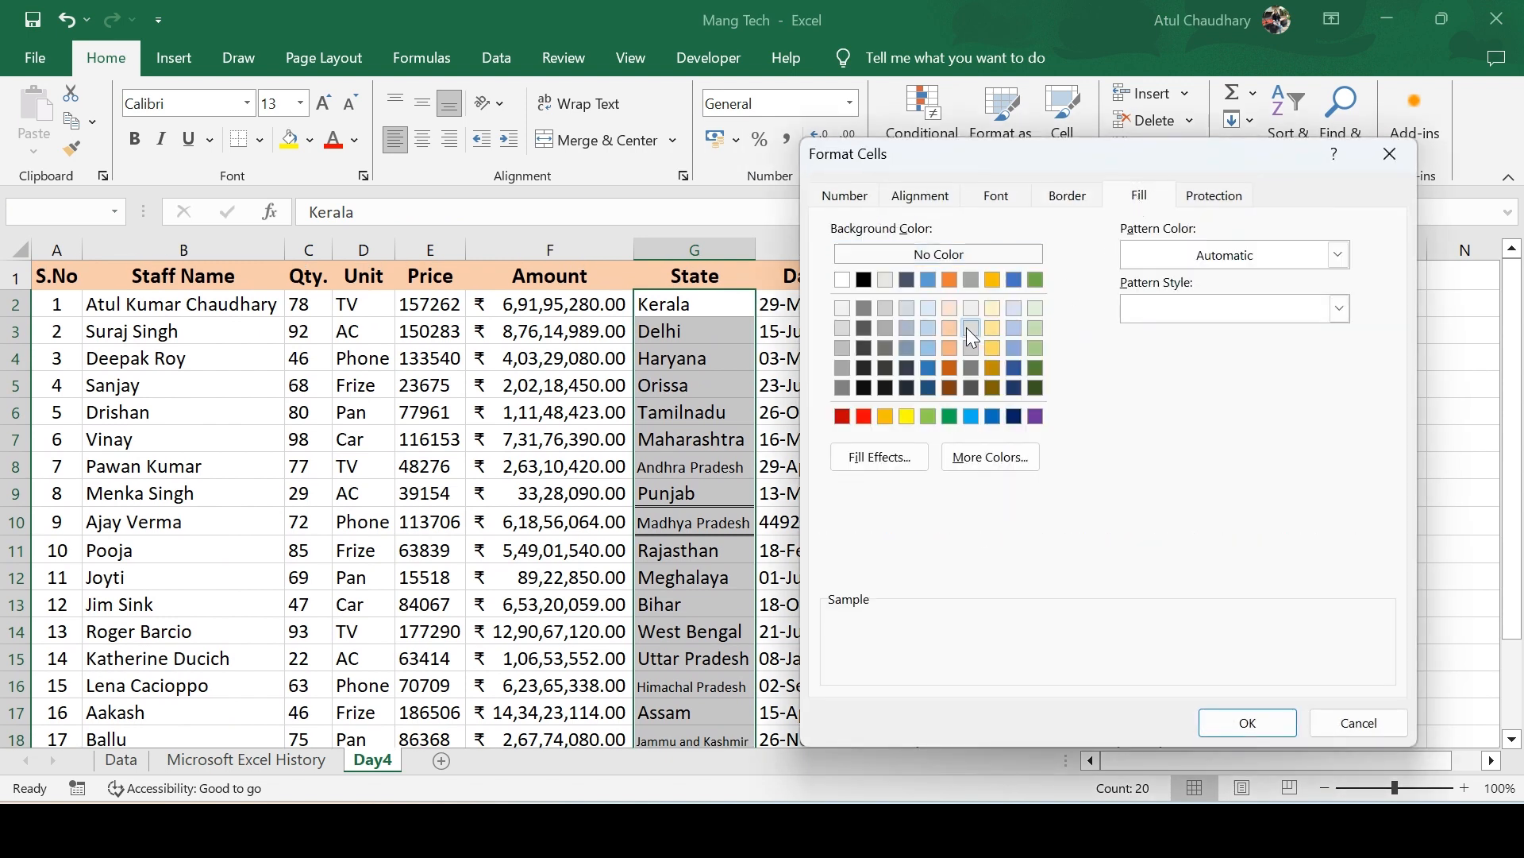
{"action": "left_click", "coordinate": [951, 364]}
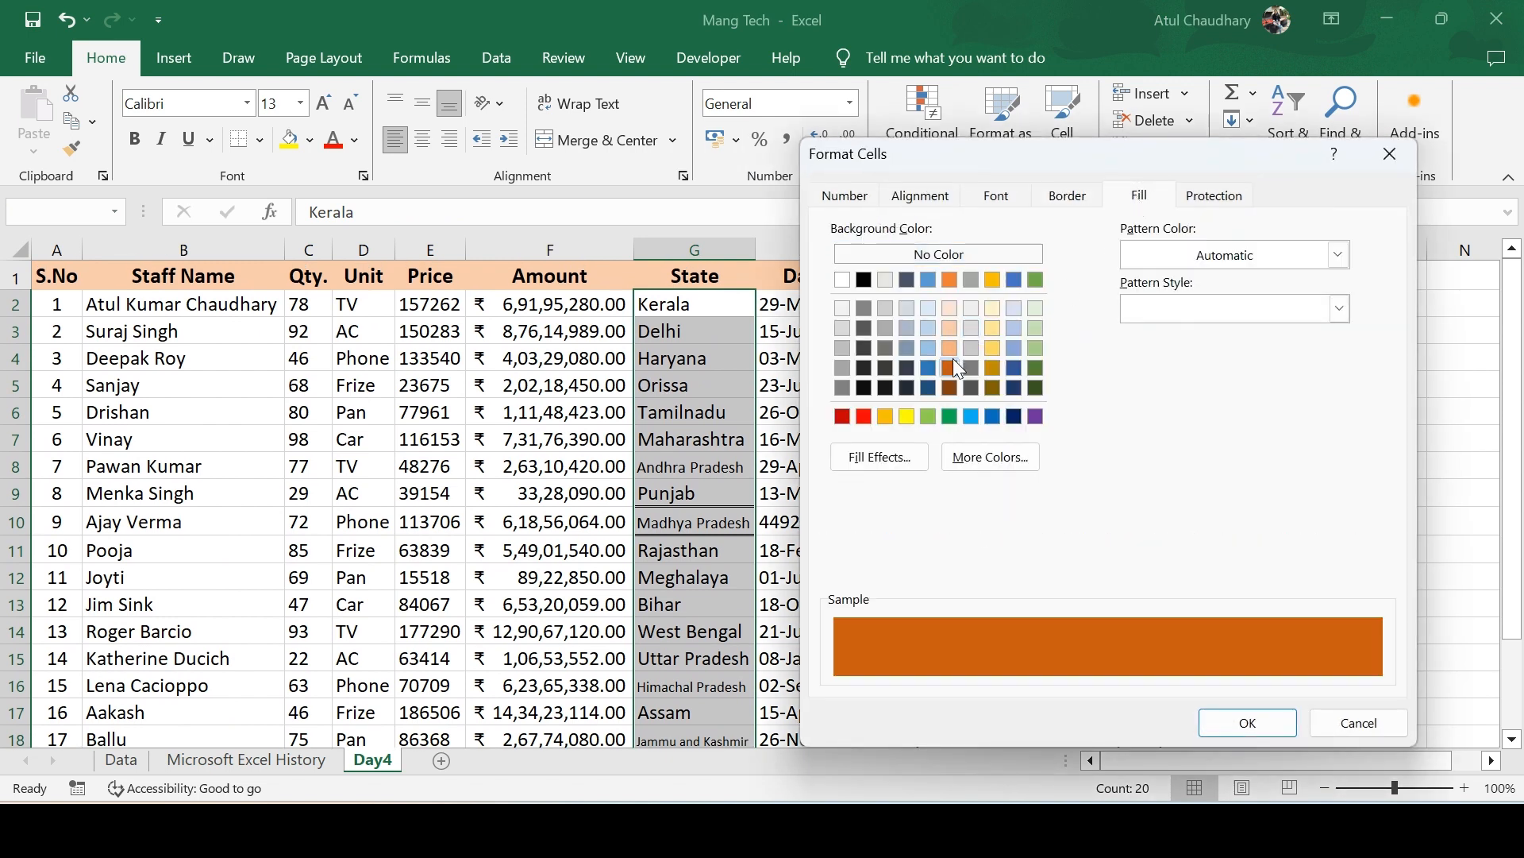
{"action": "left_click", "coordinate": [947, 333]}
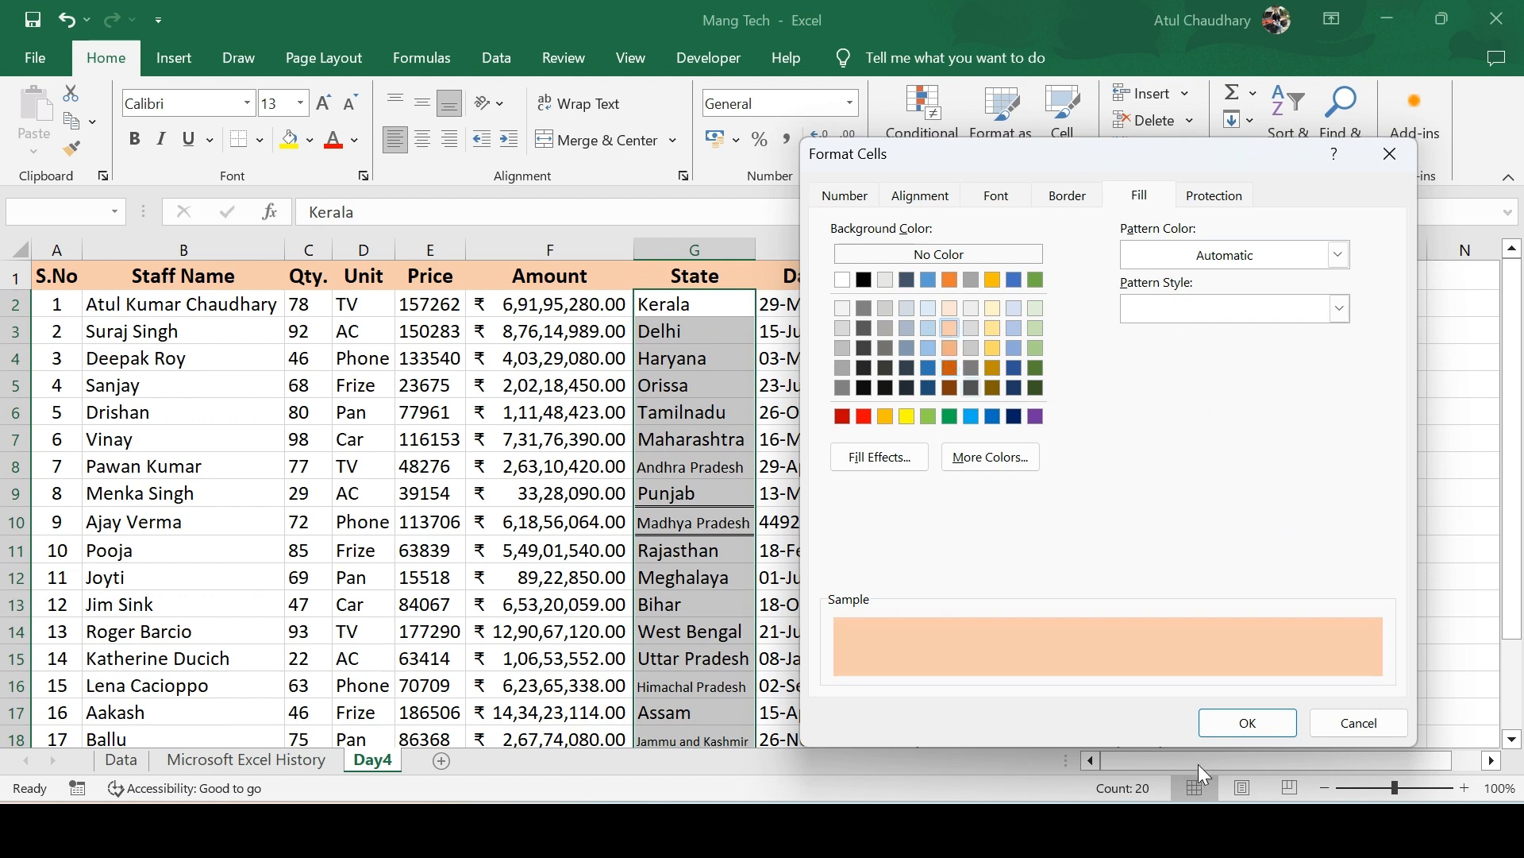
{"action": "left_click", "coordinate": [1253, 721]}
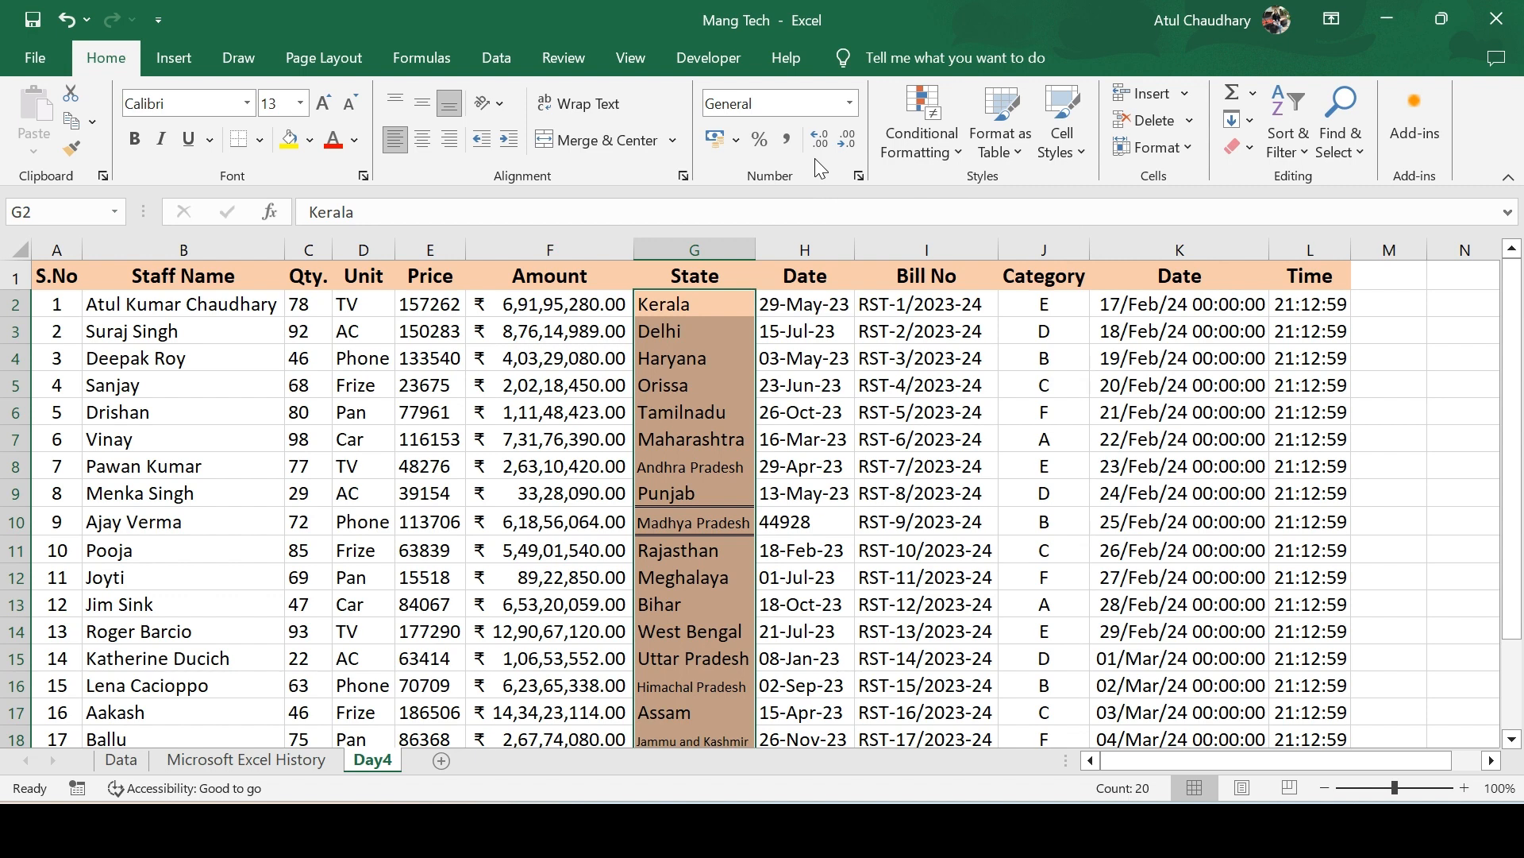
View the available accounting currency formats with the first date, cell H2, selected.
{"action": "left_click", "coordinate": [782, 311]}
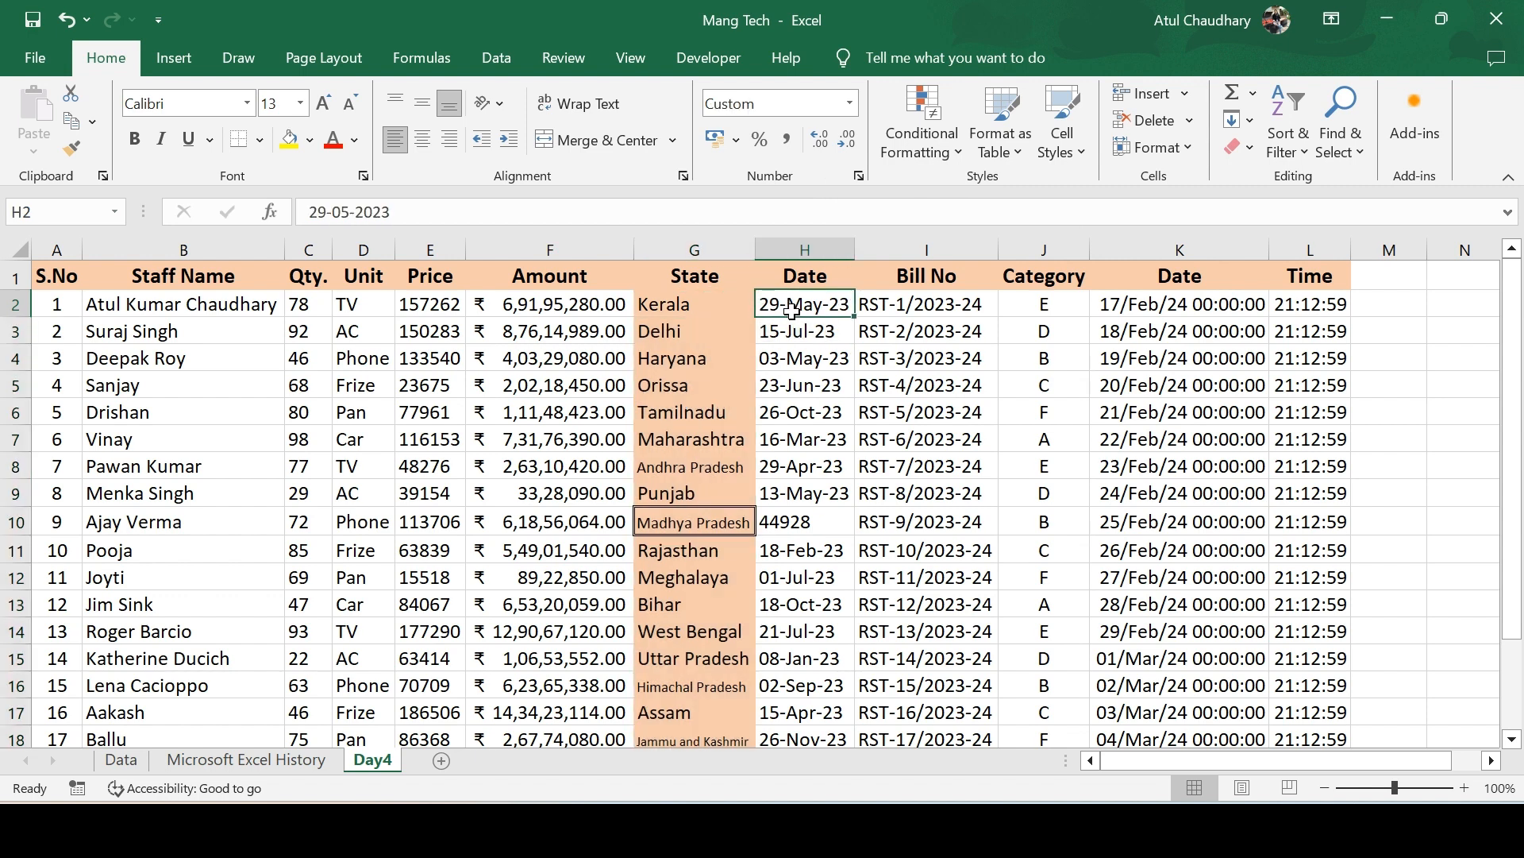
{"action": "left_click", "coordinate": [737, 140]}
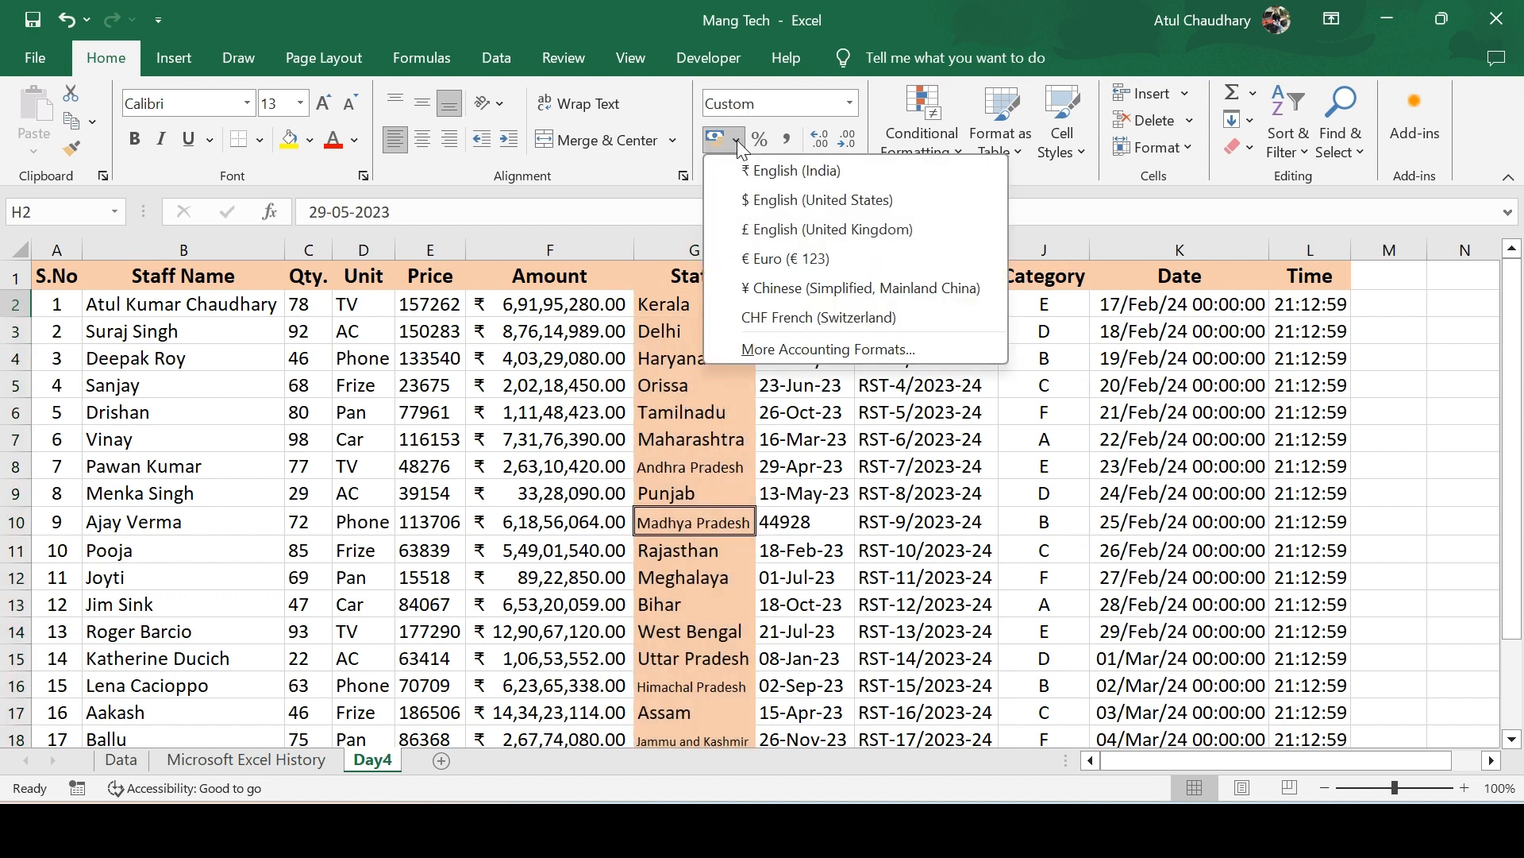
{"action": "key", "text": "Escape"}
Select the amounts in F2:F21 and view their Accounting number format settings, including the additional accounting formats.
{"action": "key", "text": "Up"}
{"action": "key", "text": "Left"}
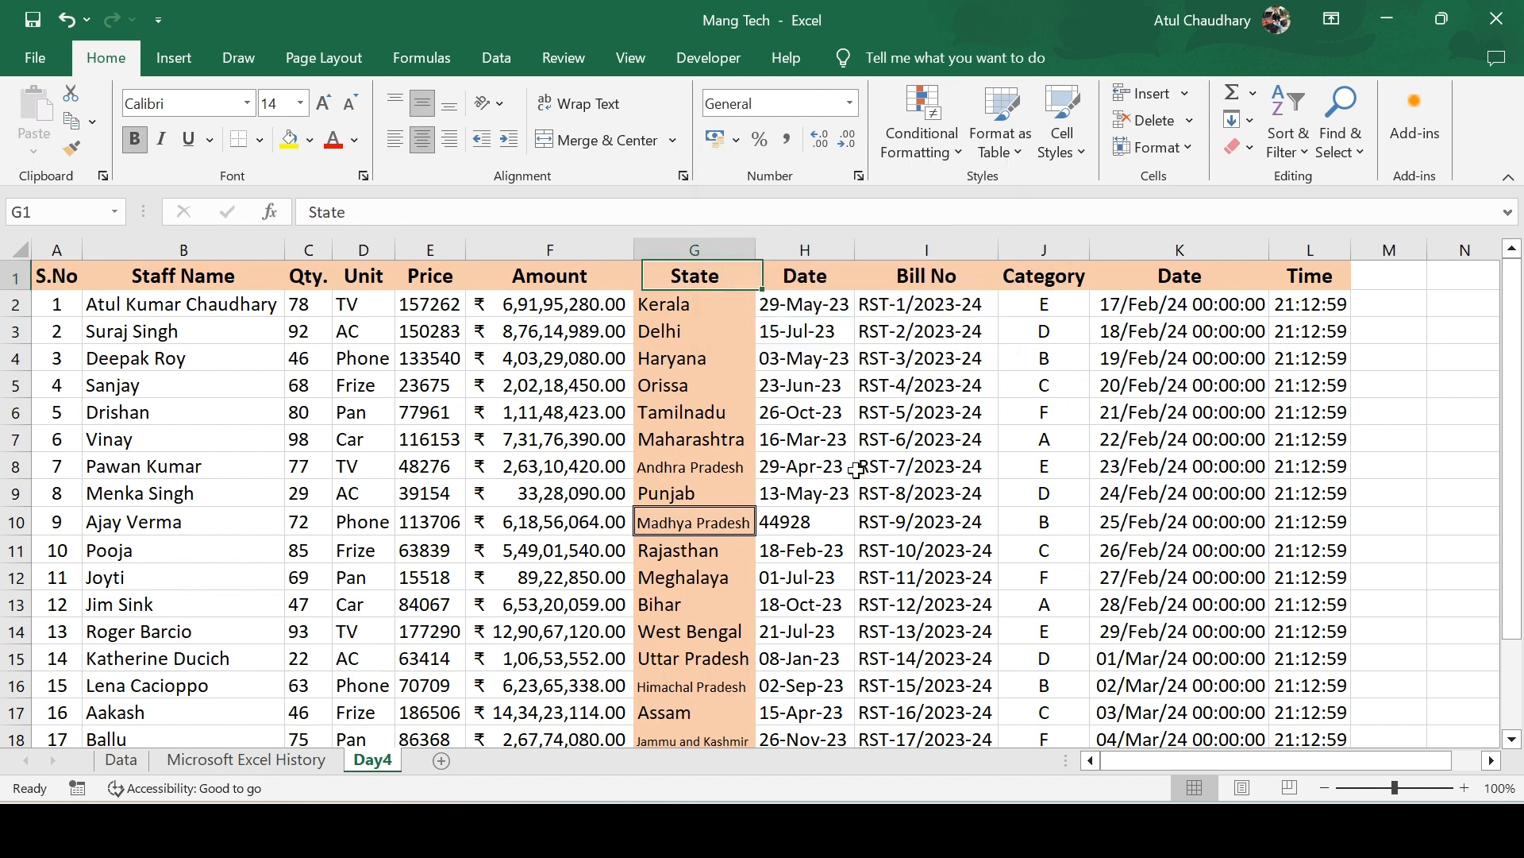
{"action": "key", "text": "Down"}
{"action": "key", "text": "Left"}
{"action": "key", "text": "ctrl+shift+Down"}
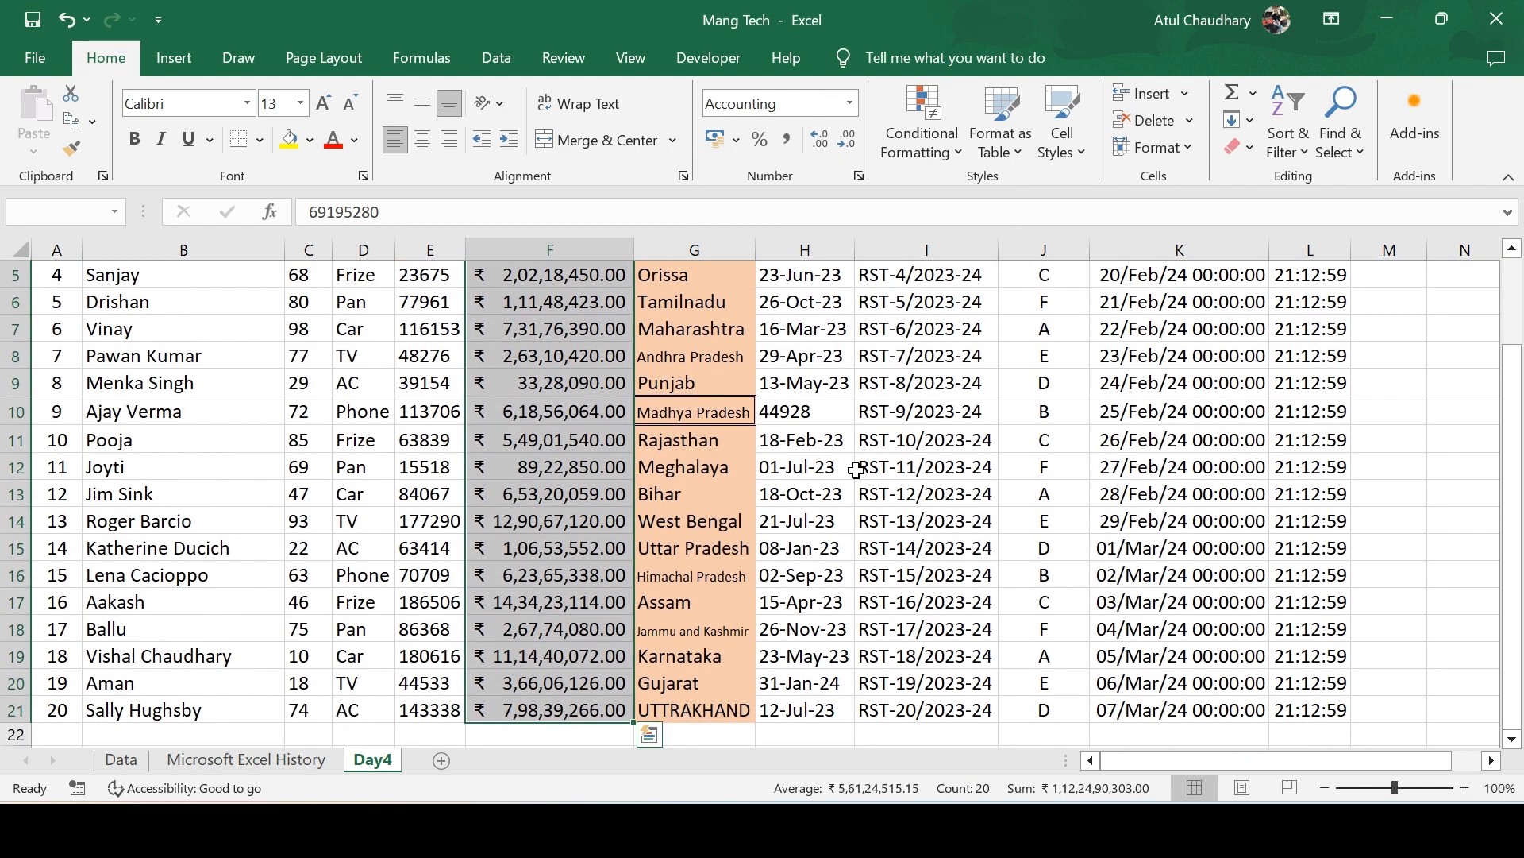
{"action": "scroll", "coordinate": [856, 469], "scroll_direction": "up", "scroll_amount": 2}
{"action": "key", "text": "ctrl+1"}
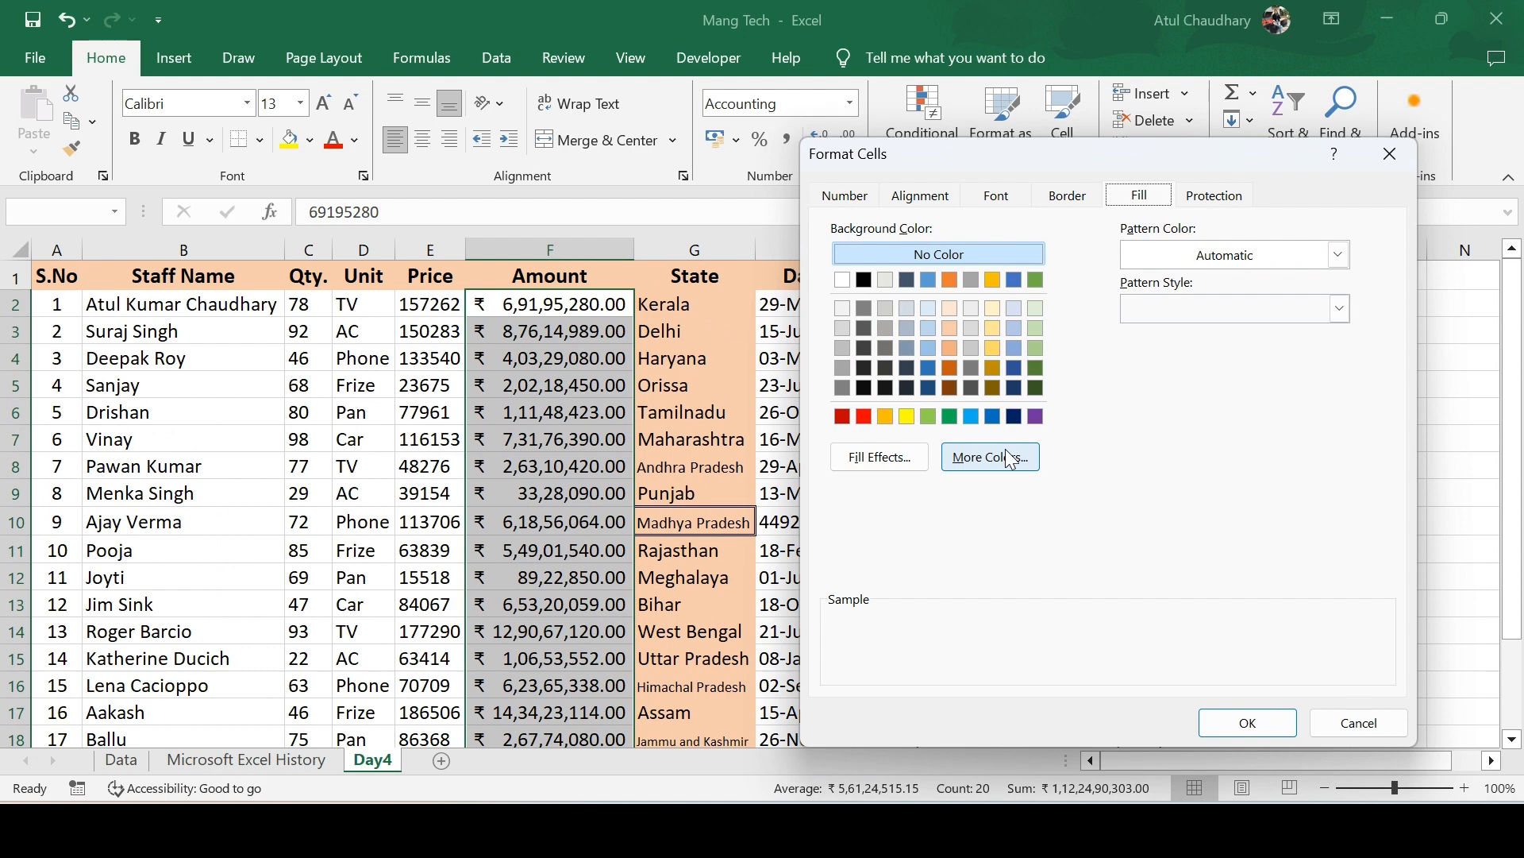
{"action": "left_click", "coordinate": [862, 197]}
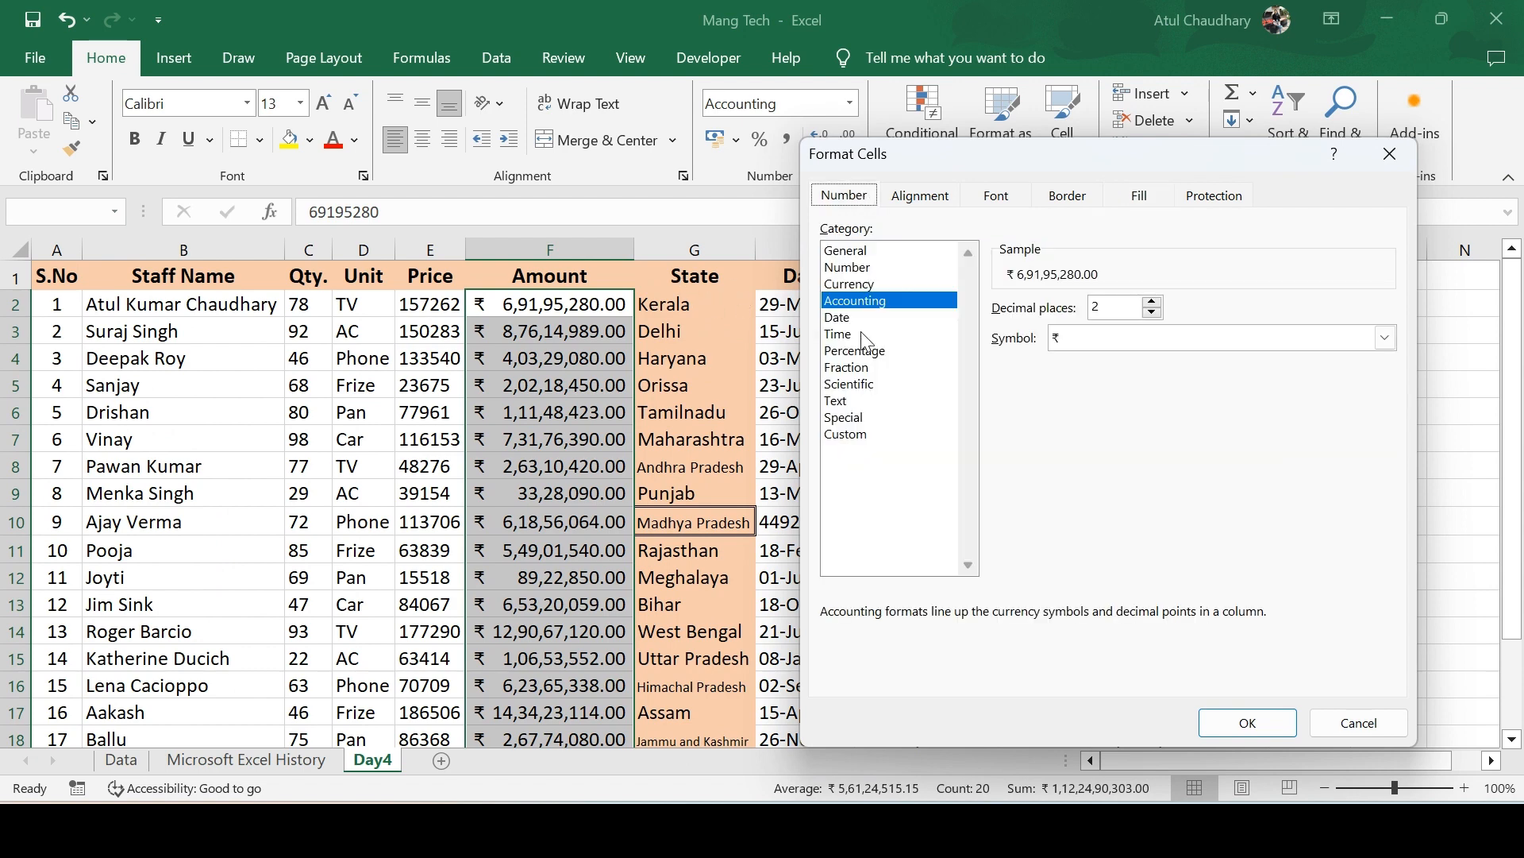
{"action": "key", "text": "Escape"}
{"action": "left_click", "coordinate": [735, 141]}
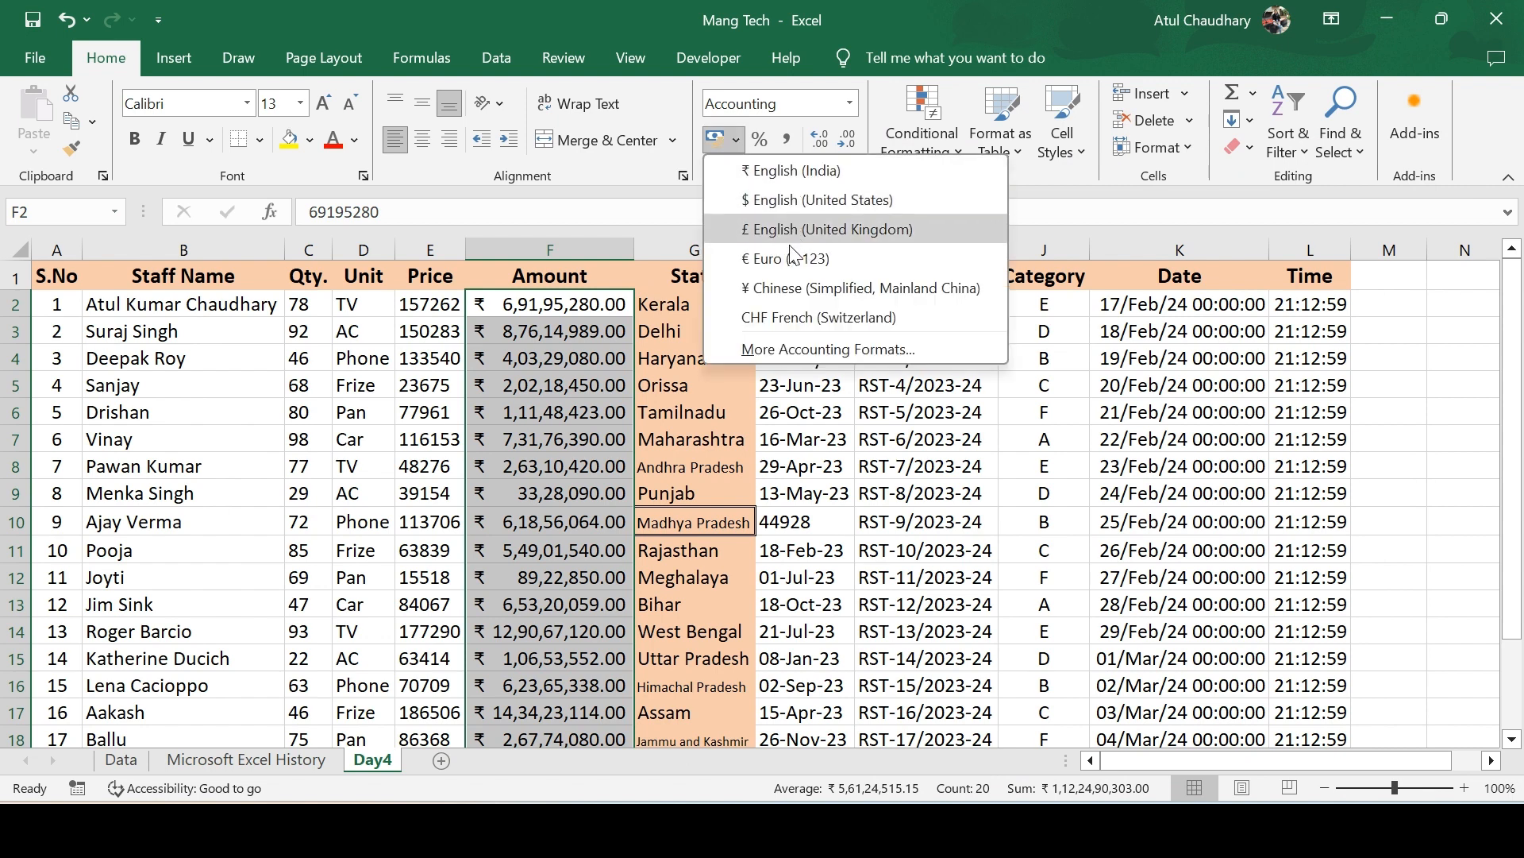
{"action": "left_click", "coordinate": [801, 350]}
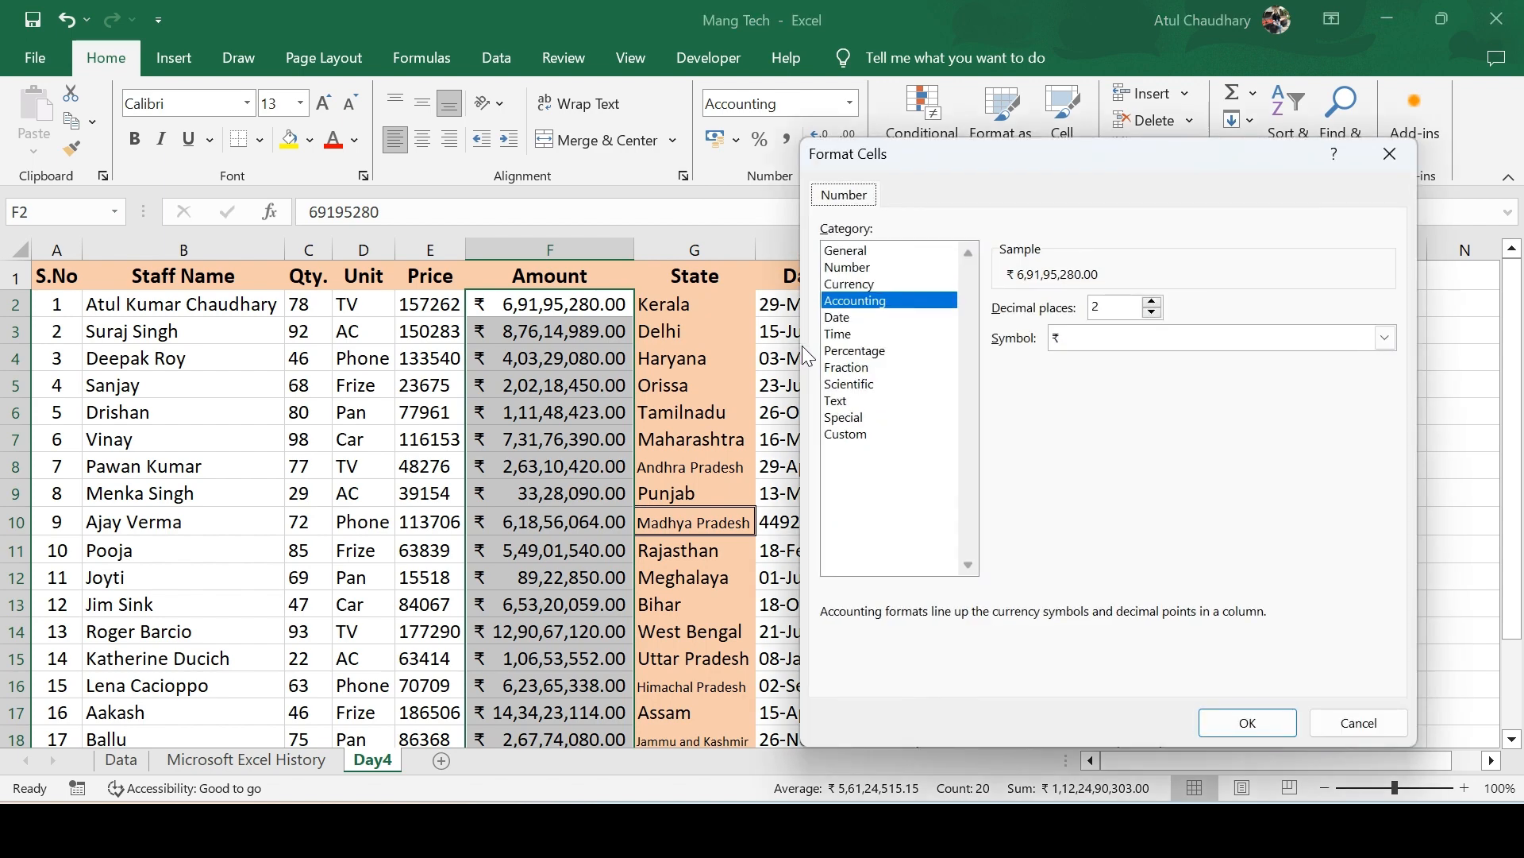
{"action": "key", "text": "Escape"}
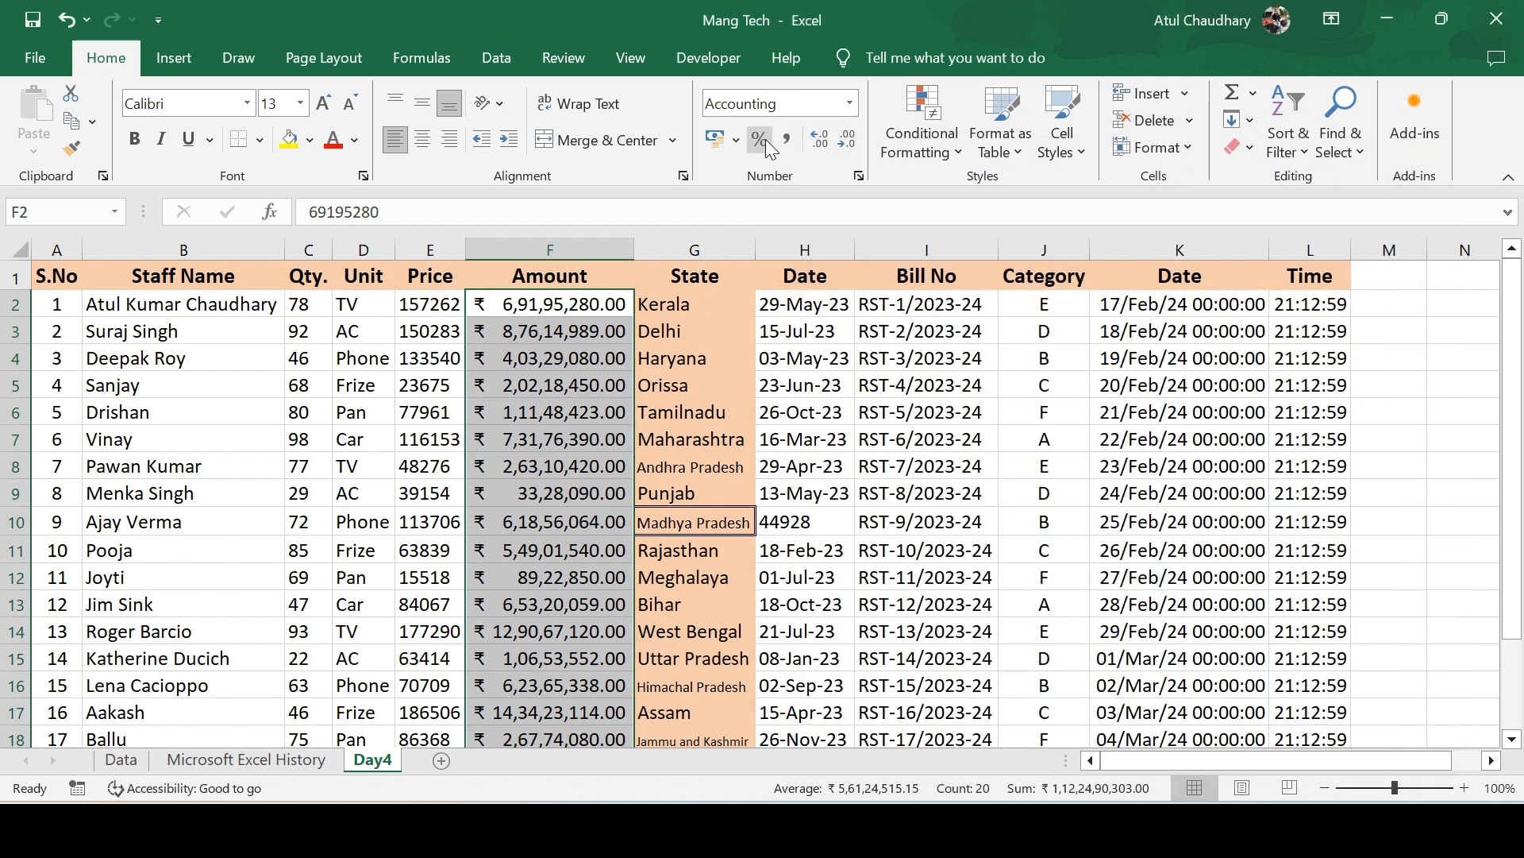
Try Percent Style on the amounts in F2:F21, and replace it with Comma Style.
{"action": "left_click", "coordinate": [761, 140]}
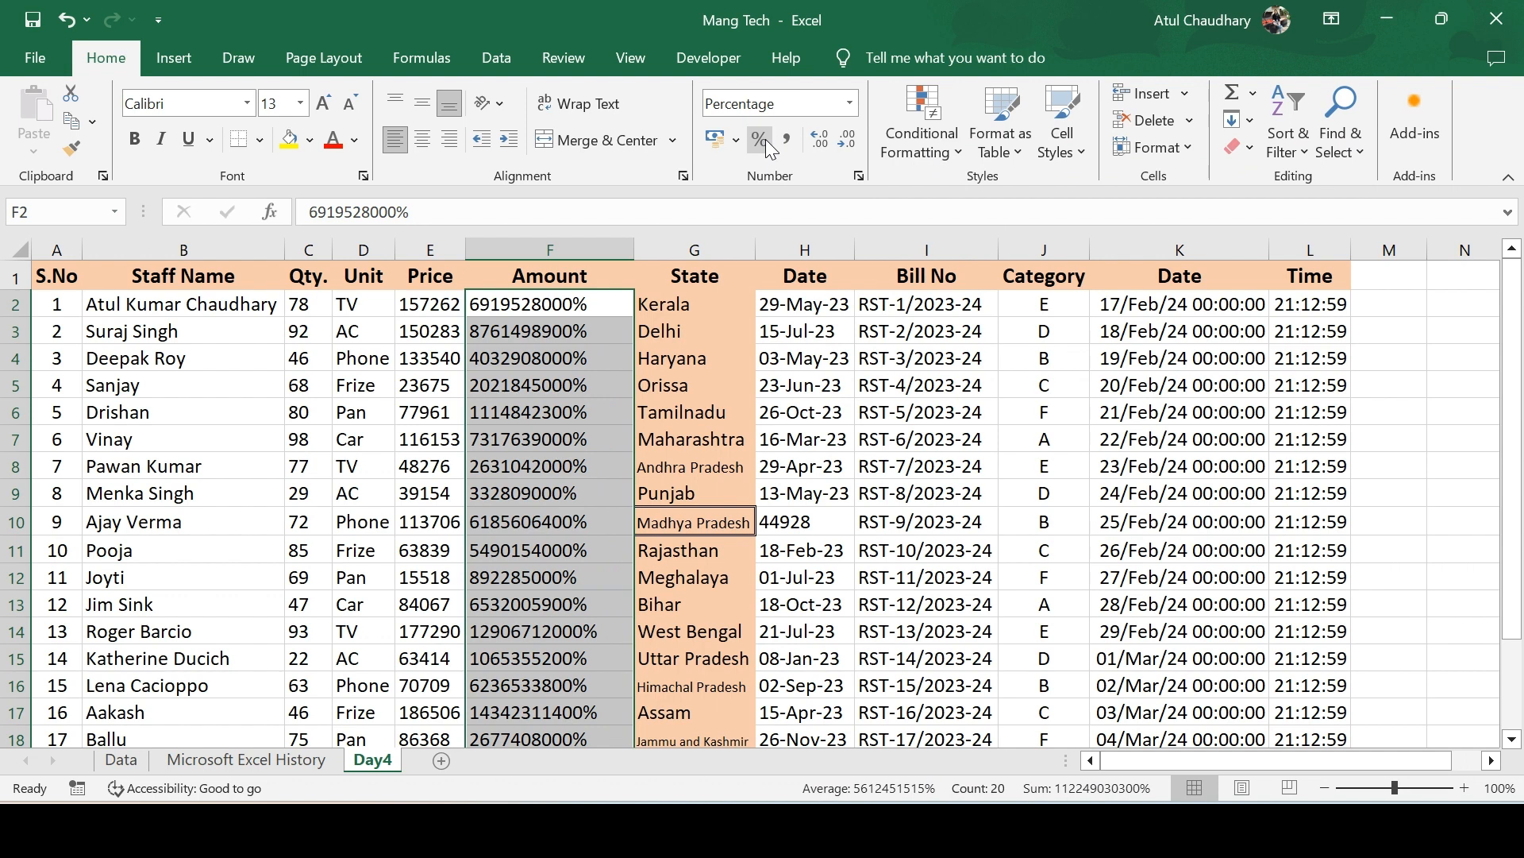
{"action": "left_click", "coordinate": [785, 140]}
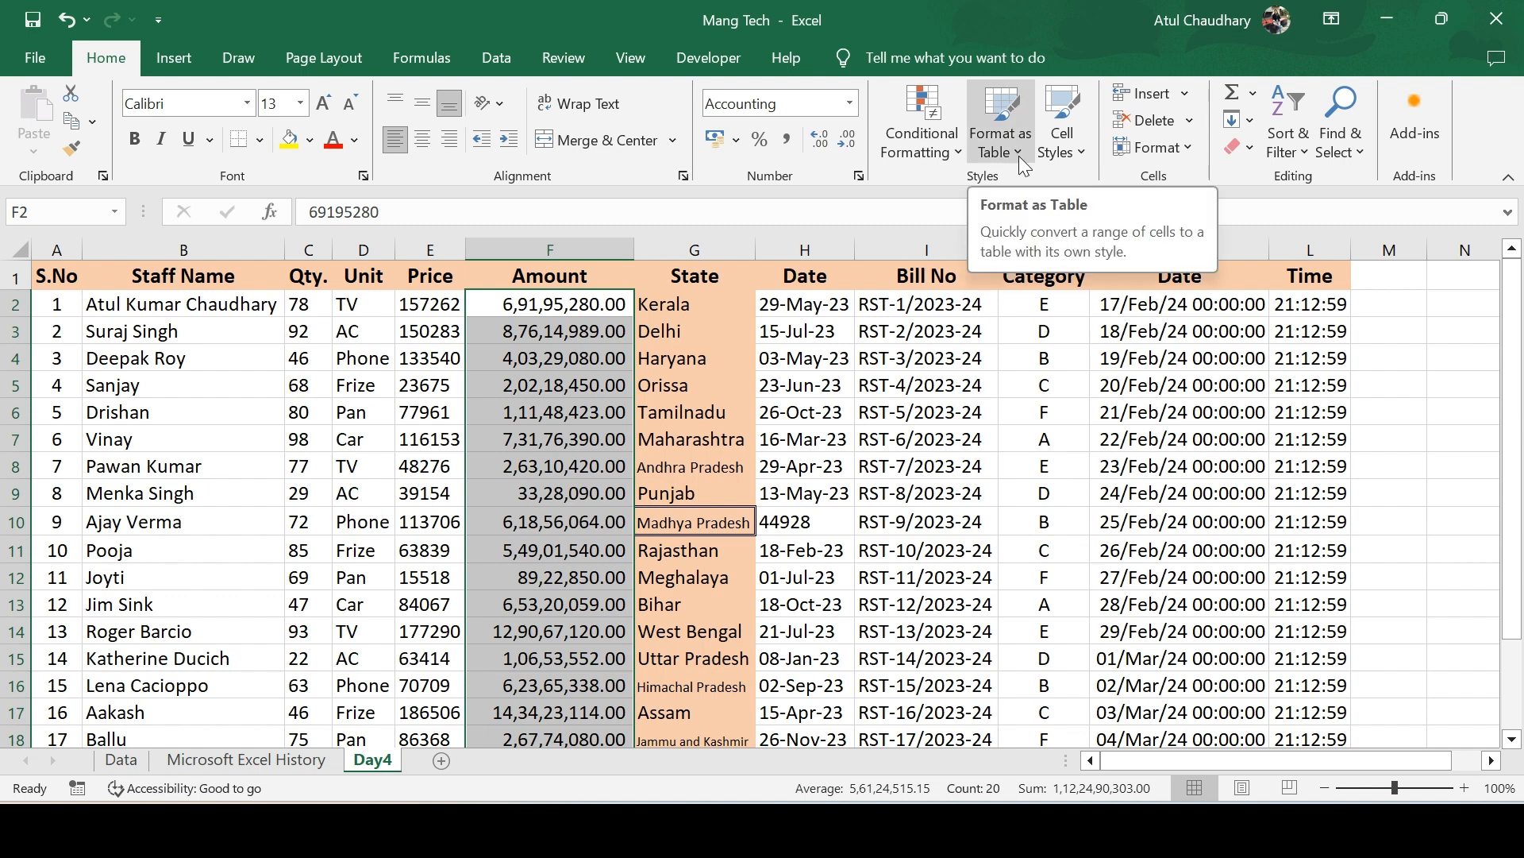
Convert the data range A1:L21 into a table, keeping the option that the table has headers.
{"action": "left_click", "coordinate": [788, 326]}
{"action": "key", "text": "ctrl+Up"}
{"action": "key", "text": "ctrl+Left"}
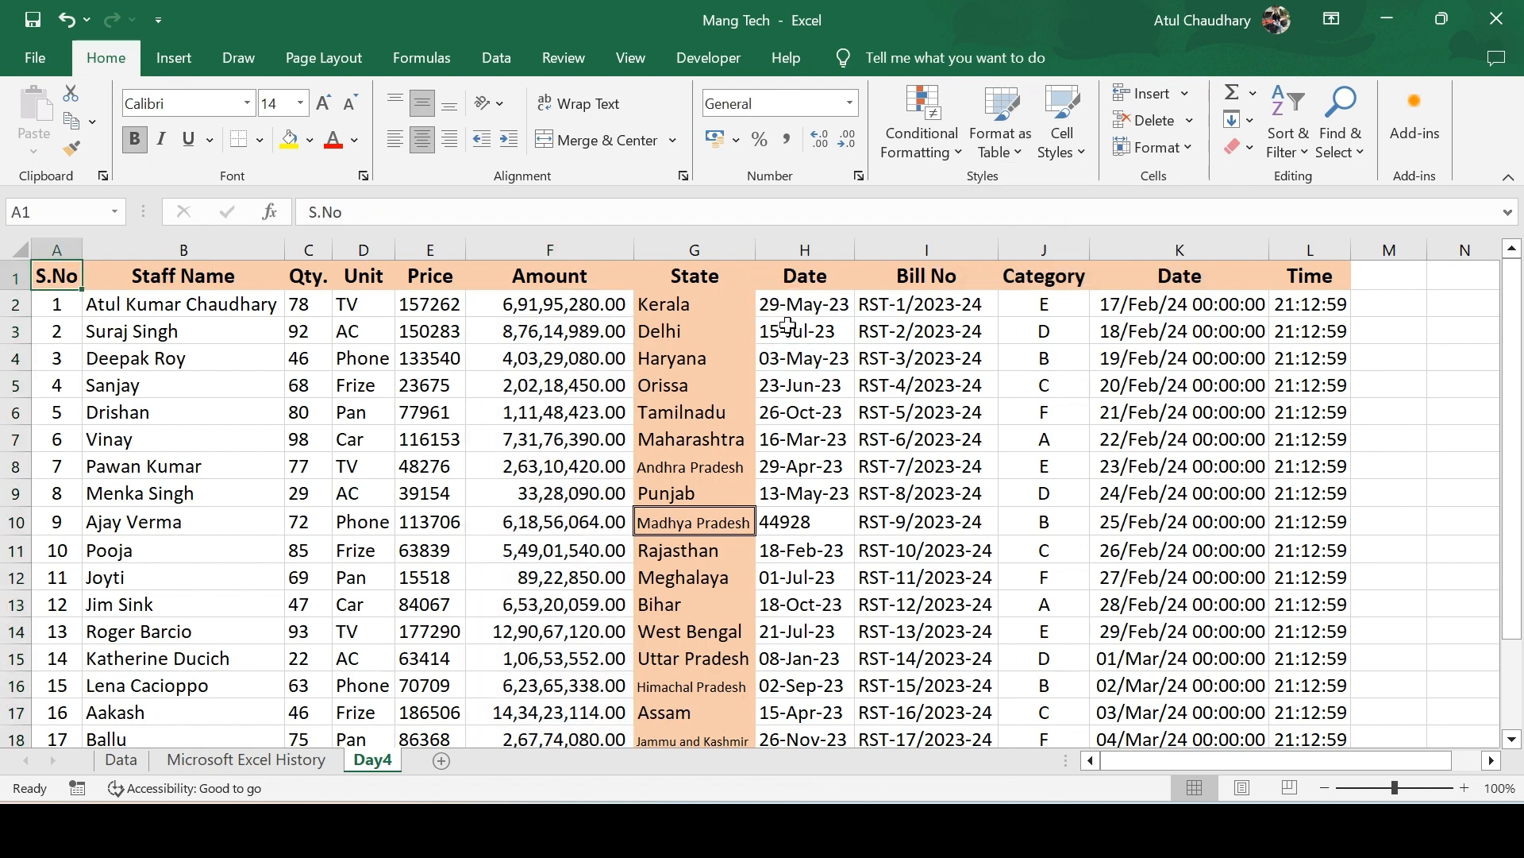
{"action": "key", "text": "ctrl+shift+End"}
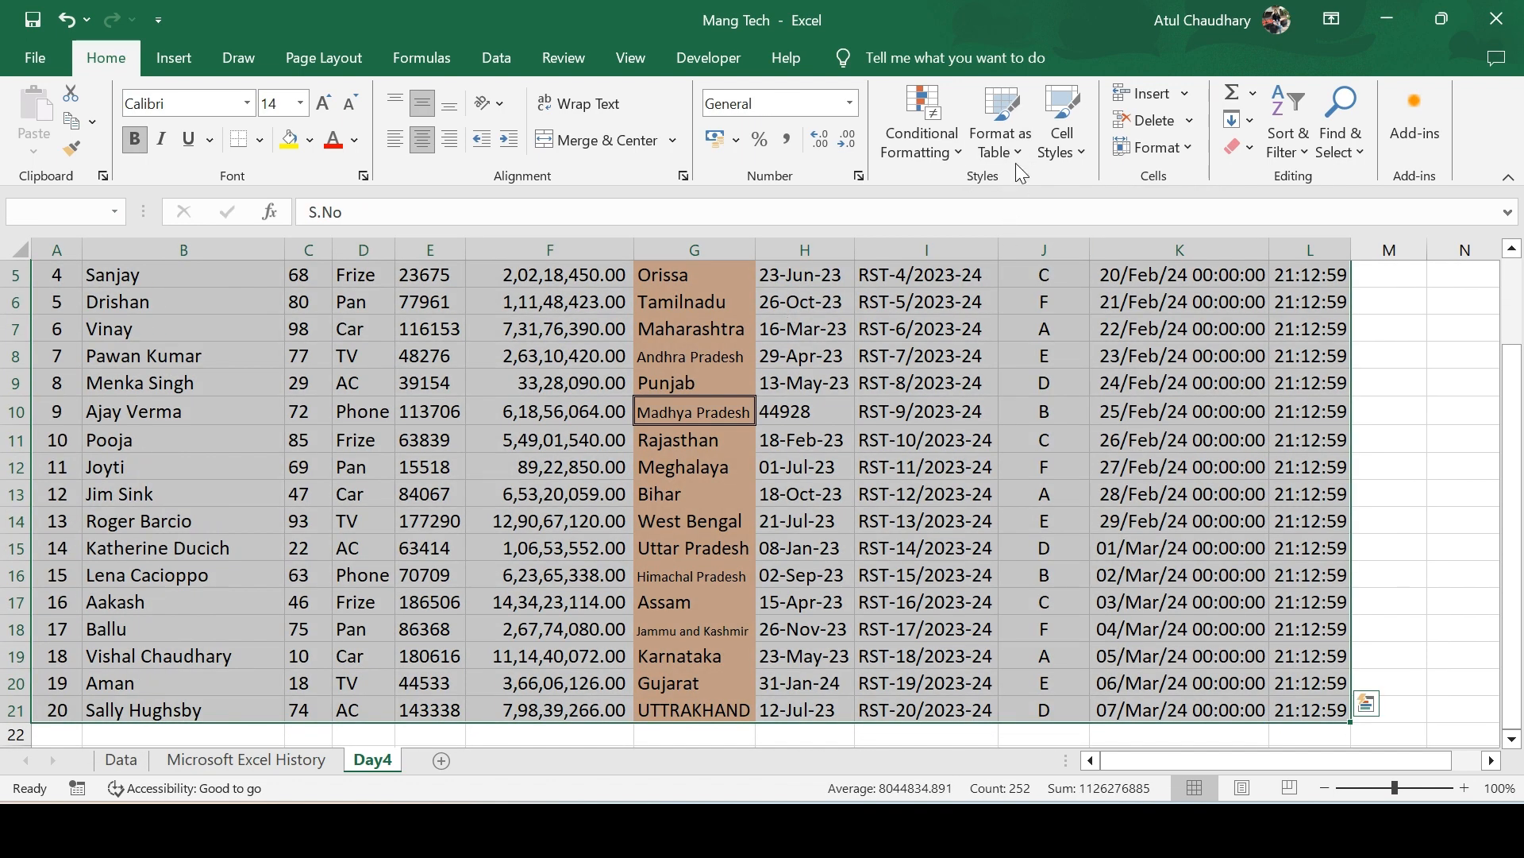
{"action": "left_click", "coordinate": [1016, 151]}
{"action": "key", "text": "Escape"}
{"action": "key", "text": "ctrl+t"}
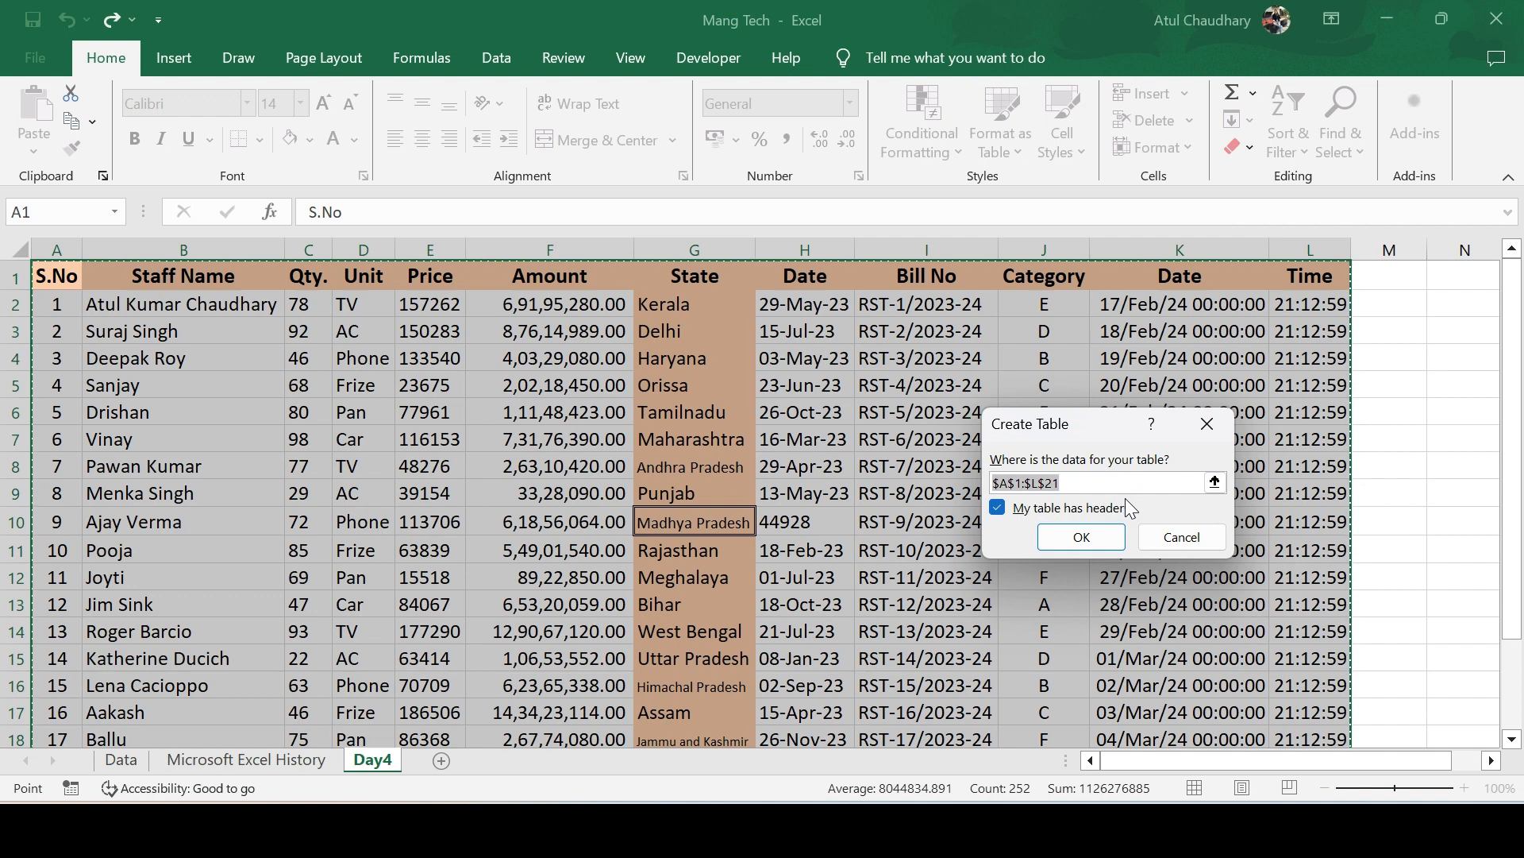
{"action": "left_click", "coordinate": [997, 507]}
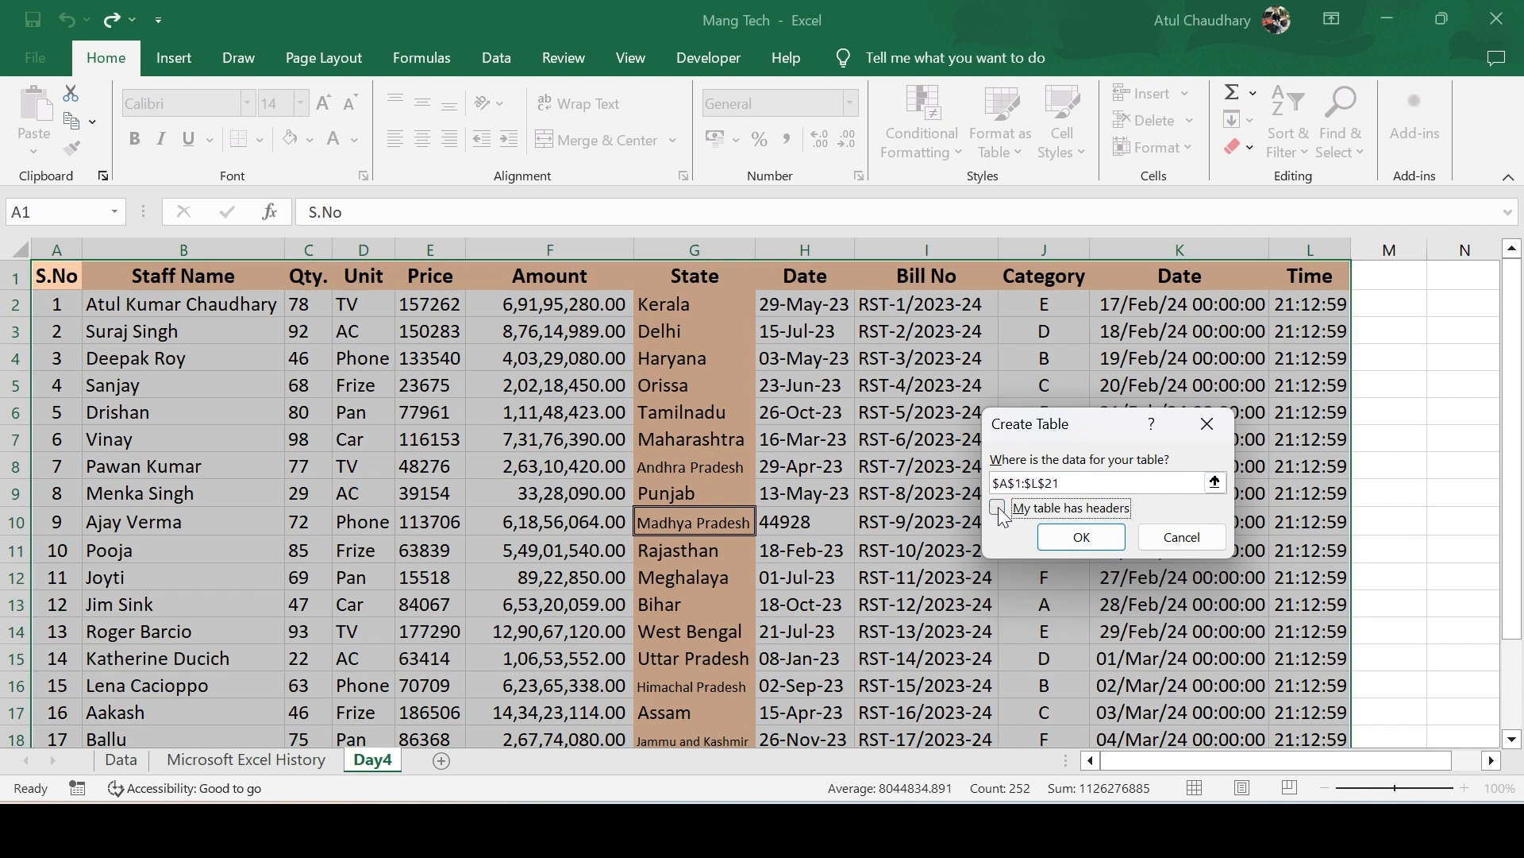
{"action": "left_click", "coordinate": [998, 507]}
{"action": "left_click", "coordinate": [1080, 544]}
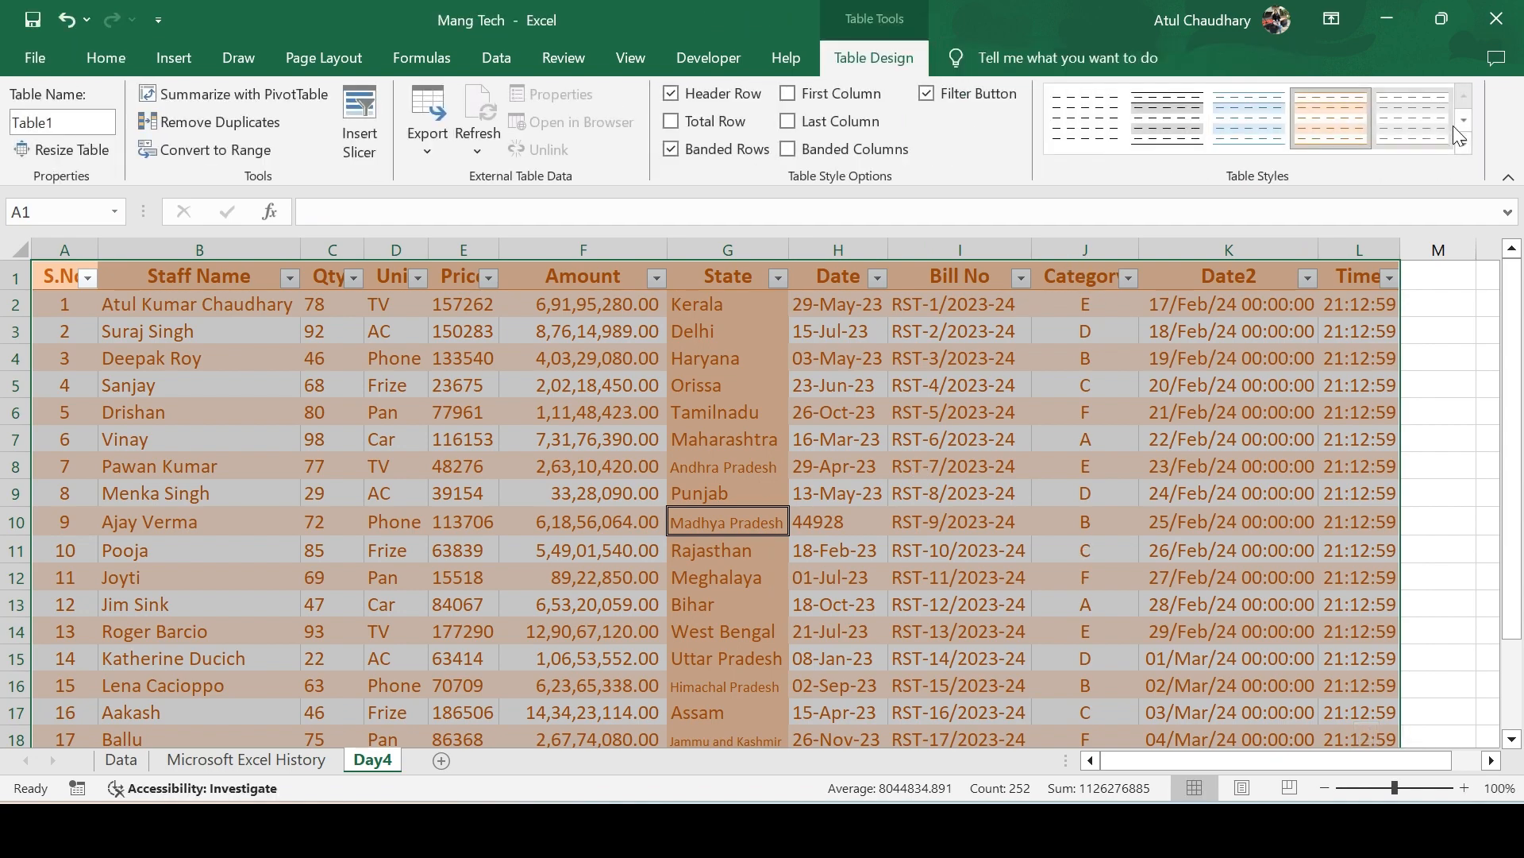
Apply the gold table style with a solid header row from the Light styles to the table.
{"action": "left_click", "coordinate": [1467, 143]}
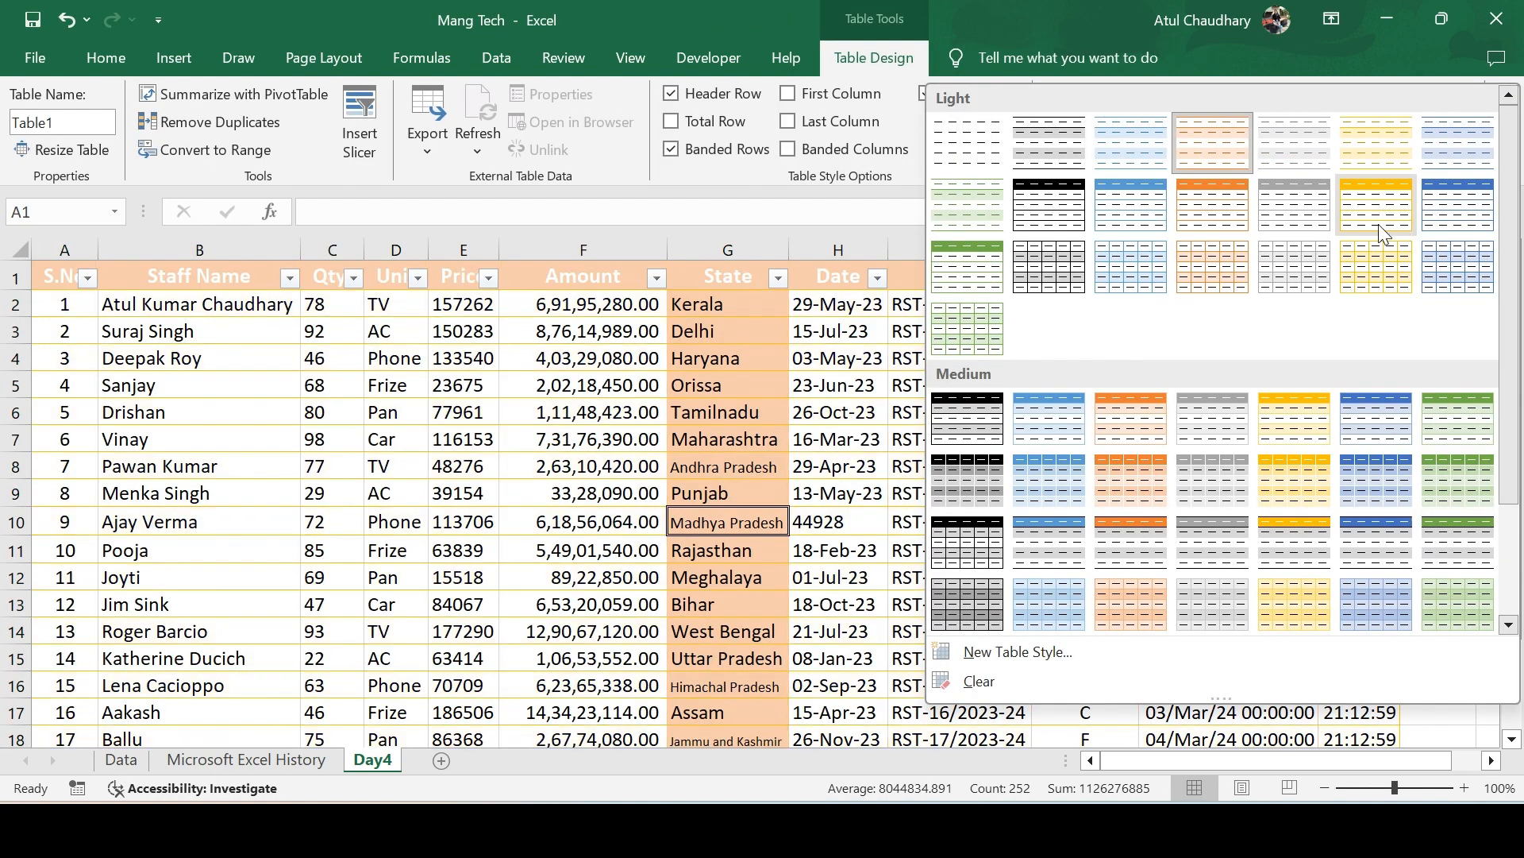
{"action": "left_click", "coordinate": [1380, 232]}
{"action": "left_click", "coordinate": [962, 388]}
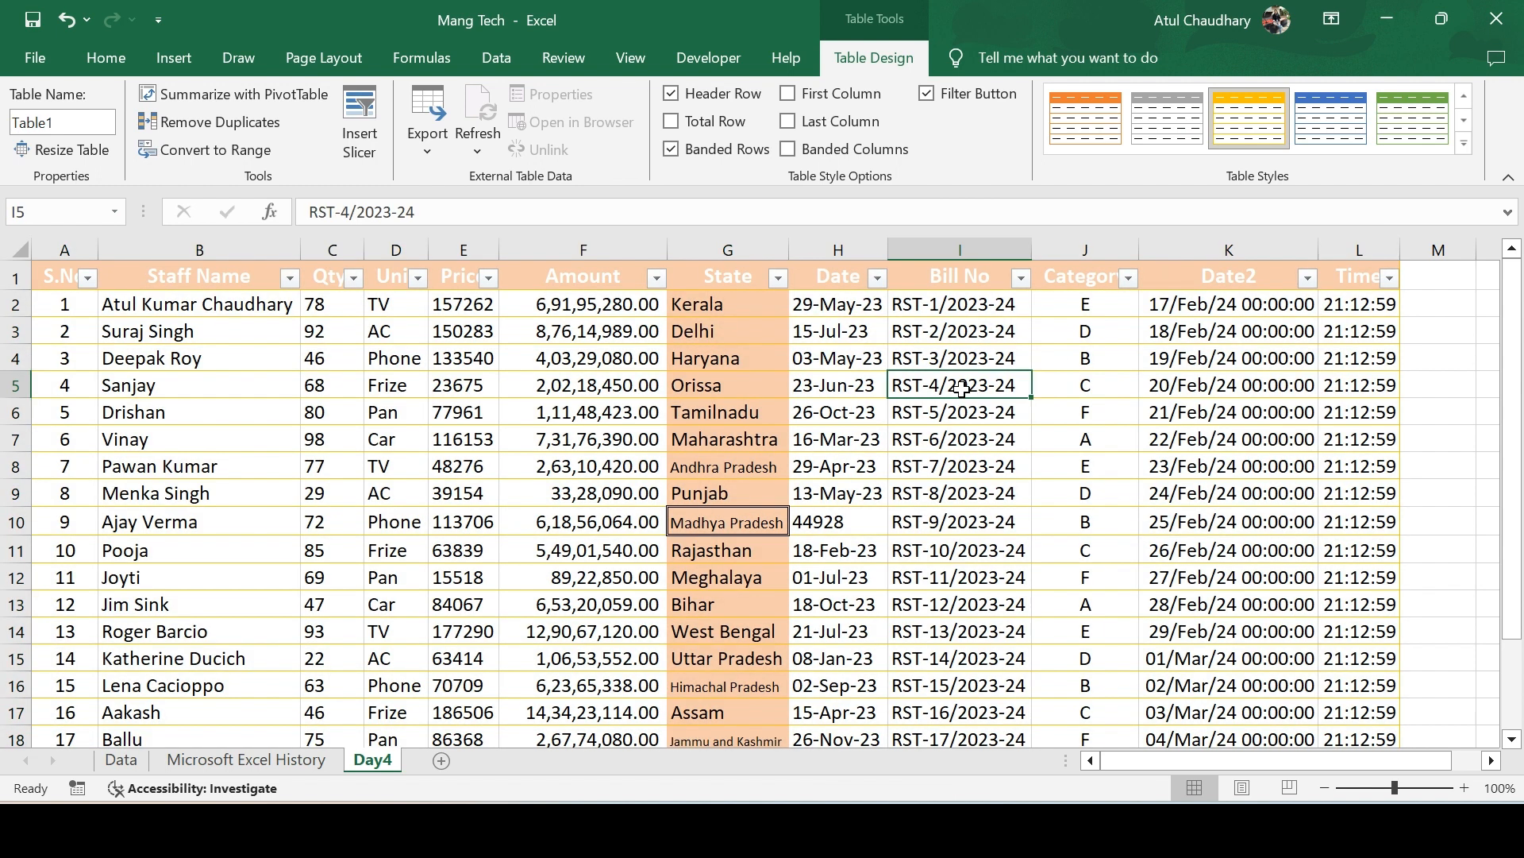
{"action": "key", "text": "Up"}
{"action": "key", "text": "Up"}
{"action": "key", "text": "Up"}
{"action": "key", "text": "Up"}
{"action": "key", "text": "Left"}
{"action": "key", "text": "Down"}
{"action": "key", "text": "Left"}
{"action": "key", "text": "Left"}
{"action": "key", "text": "Right"}
{"action": "key", "text": "Right"}
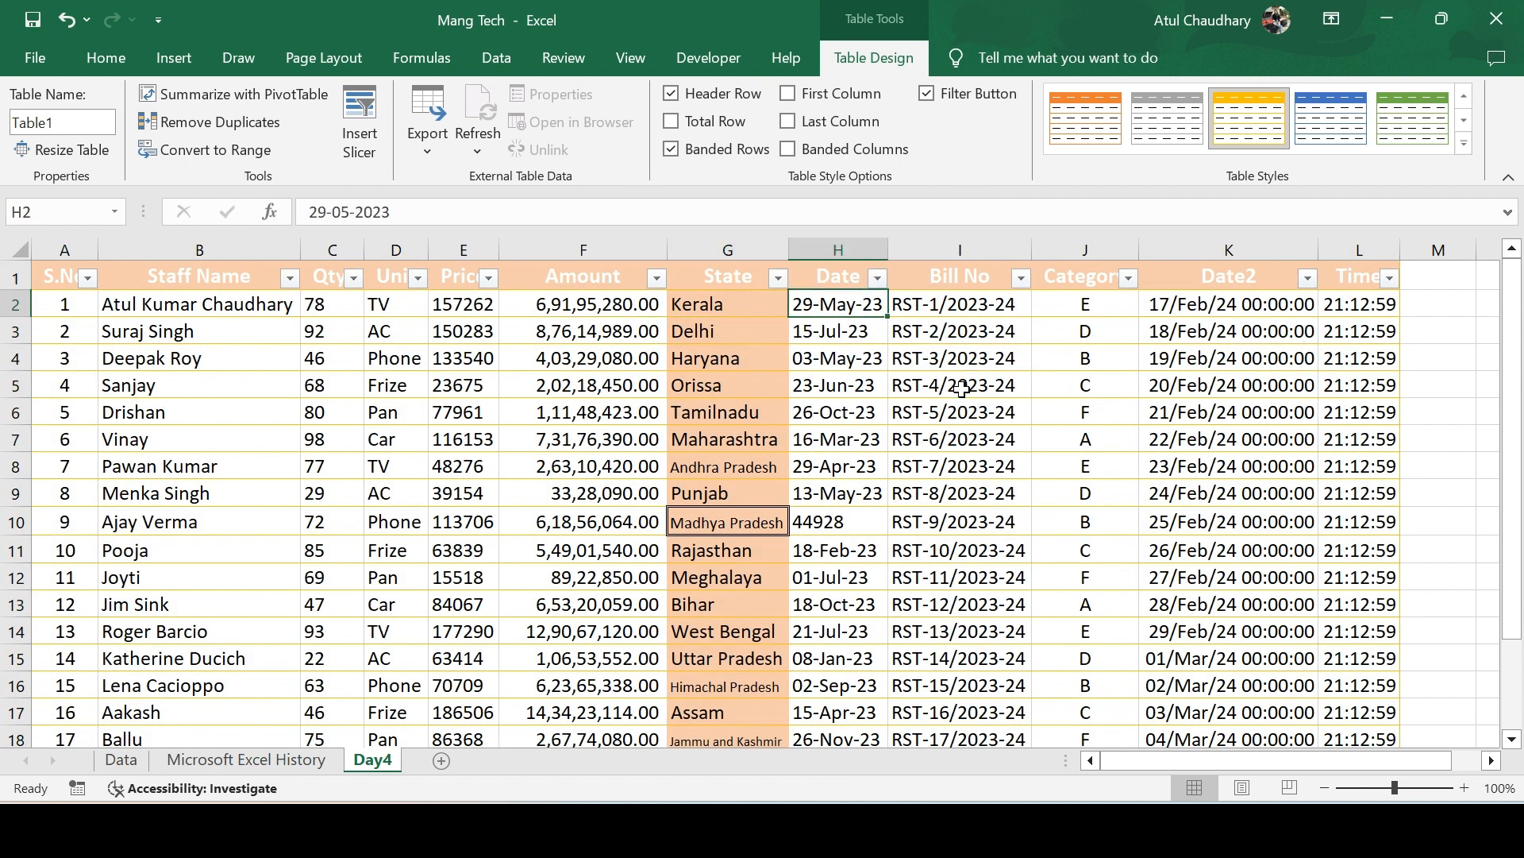
{"action": "key", "text": "Up"}
Compare whether the table design options are offered with a cell inside and a cell outside the table selected.
{"action": "left_click", "coordinate": [530, 357]}
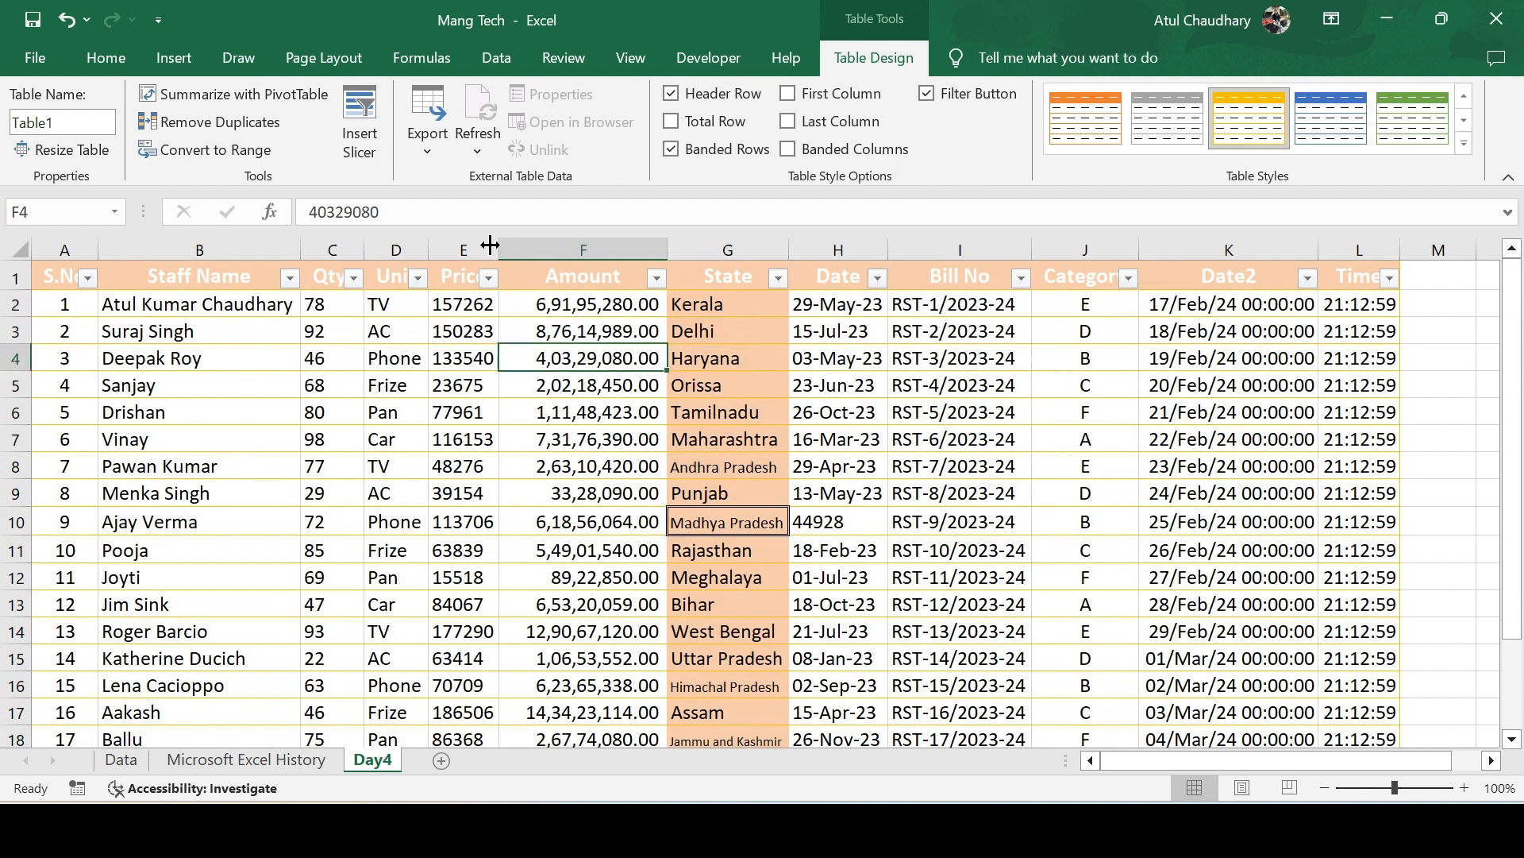
{"action": "left_click", "coordinate": [95, 64]}
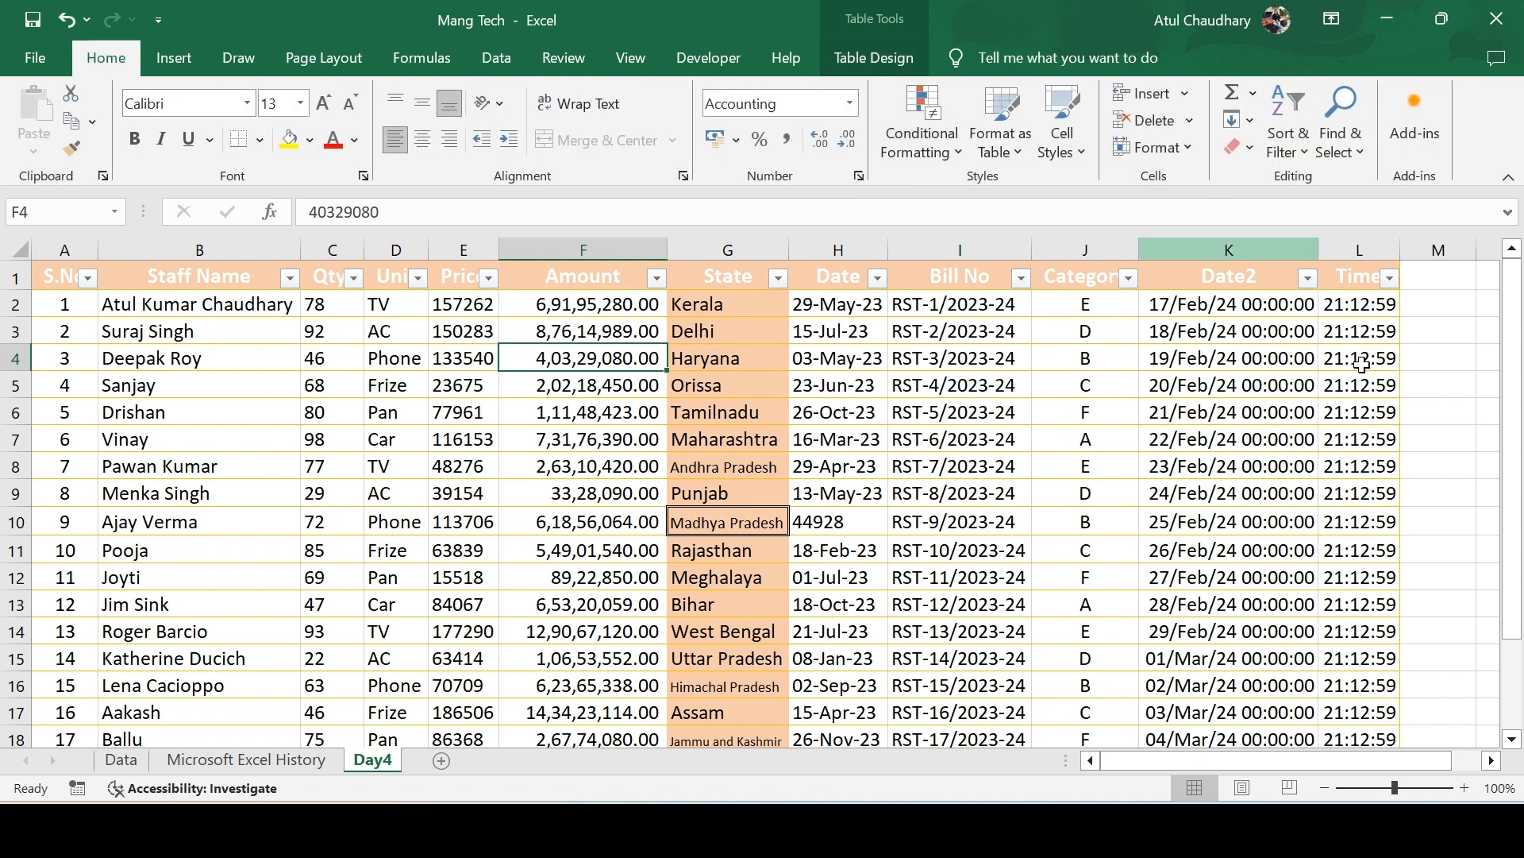
{"action": "left_click", "coordinate": [1451, 385]}
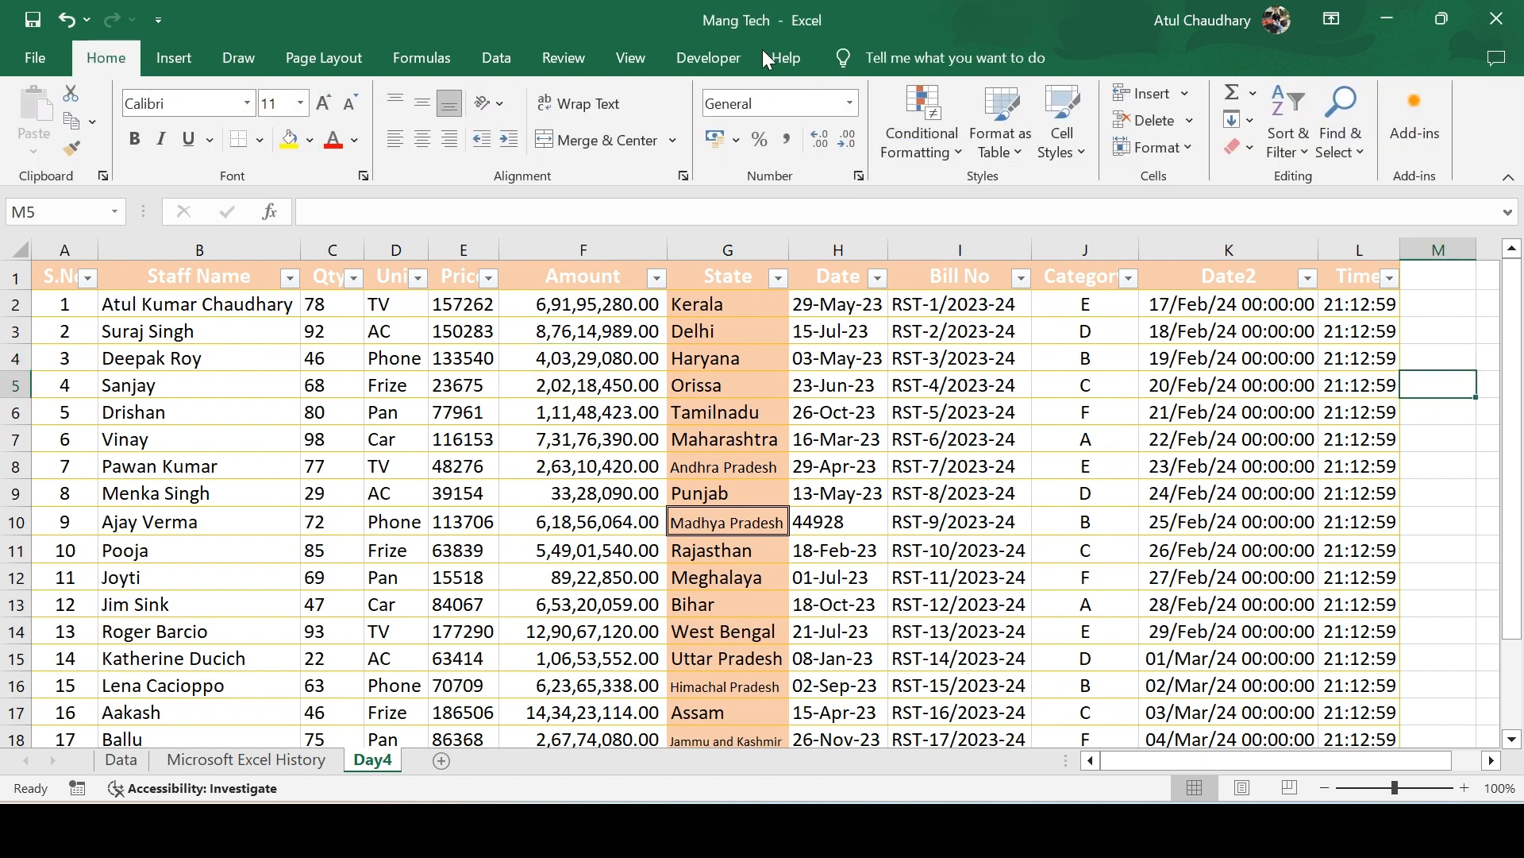
{"action": "left_click", "coordinate": [901, 553]}
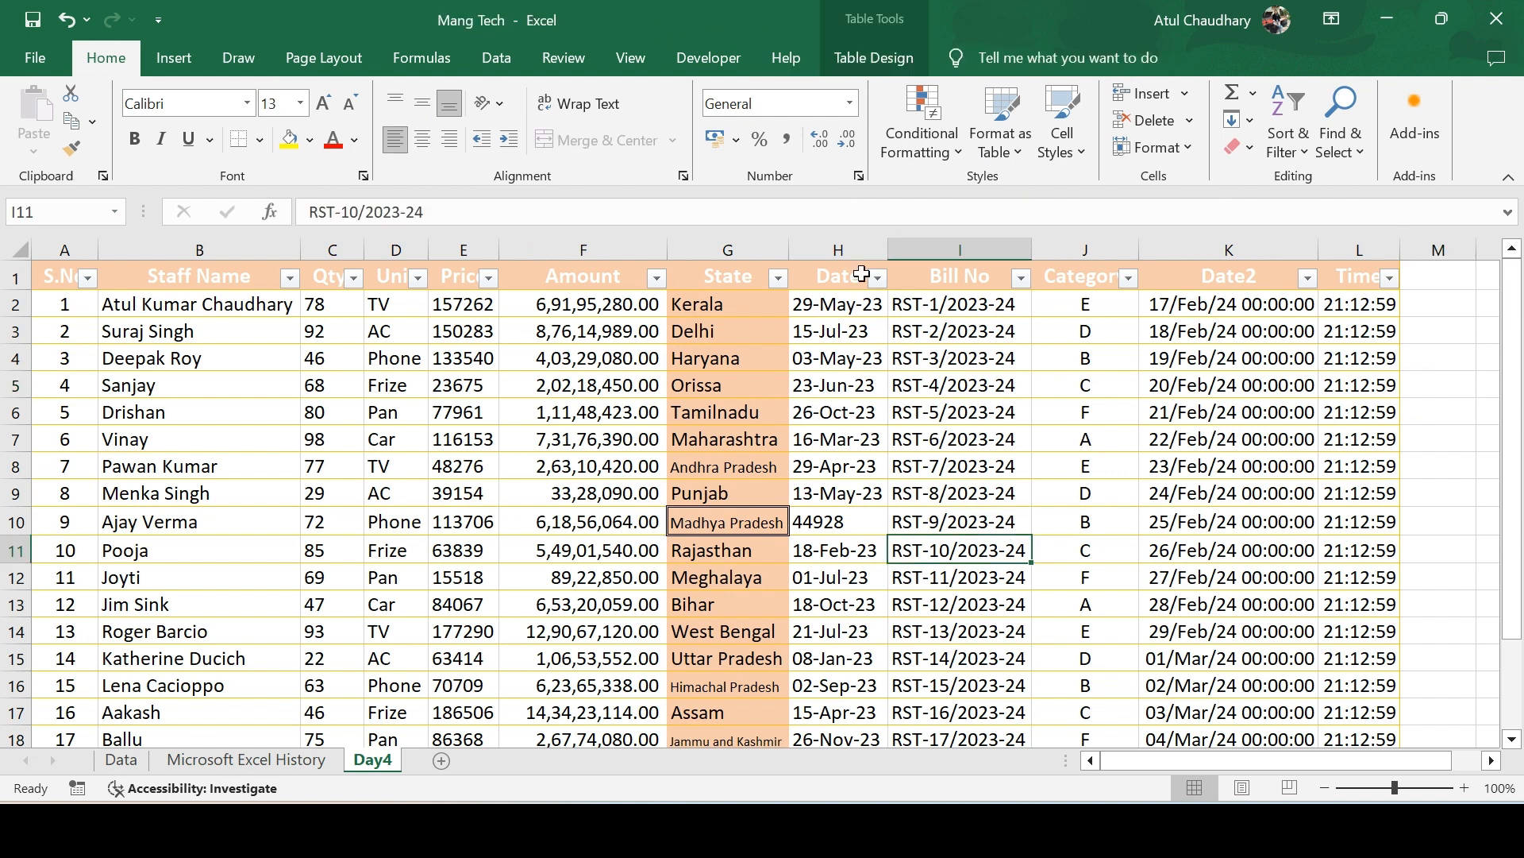
{"action": "left_click", "coordinate": [889, 57]}
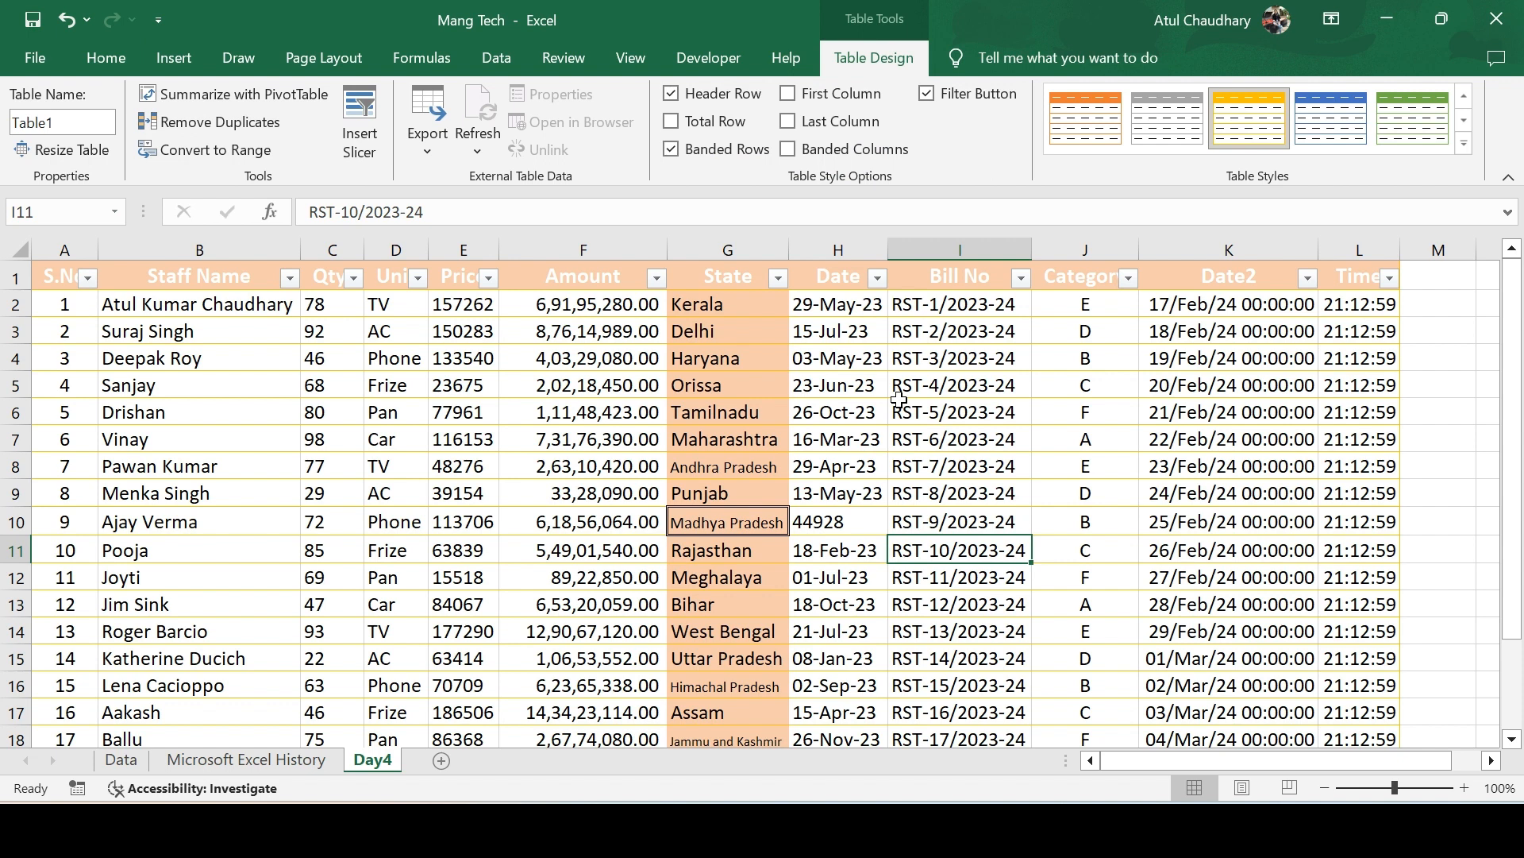
Rename the table as ABC.
{"action": "left_click", "coordinate": [216, 397]}
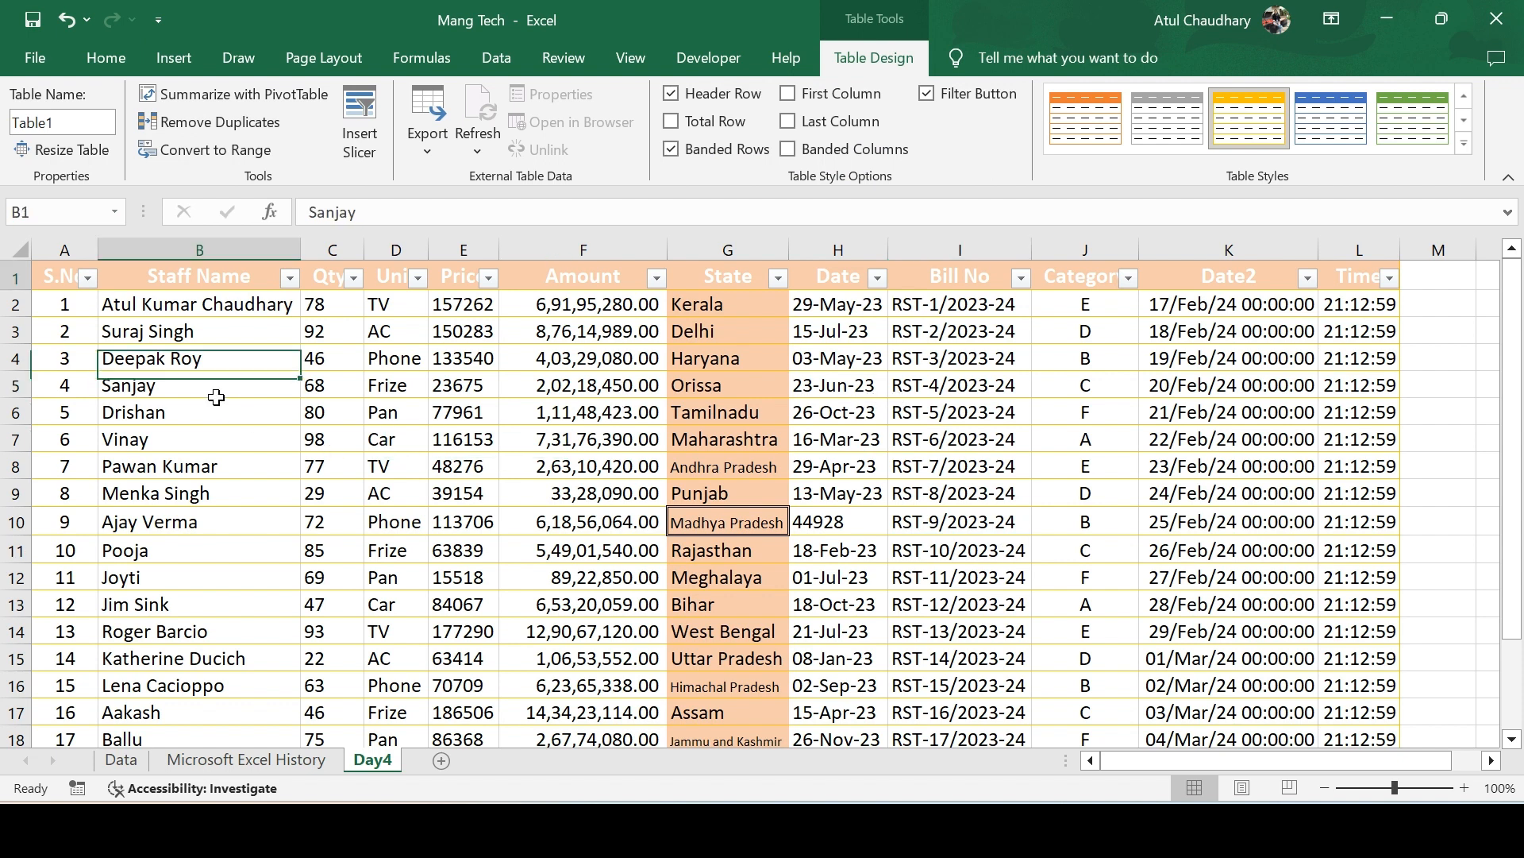
{"action": "key", "text": "ctrl+Left"}
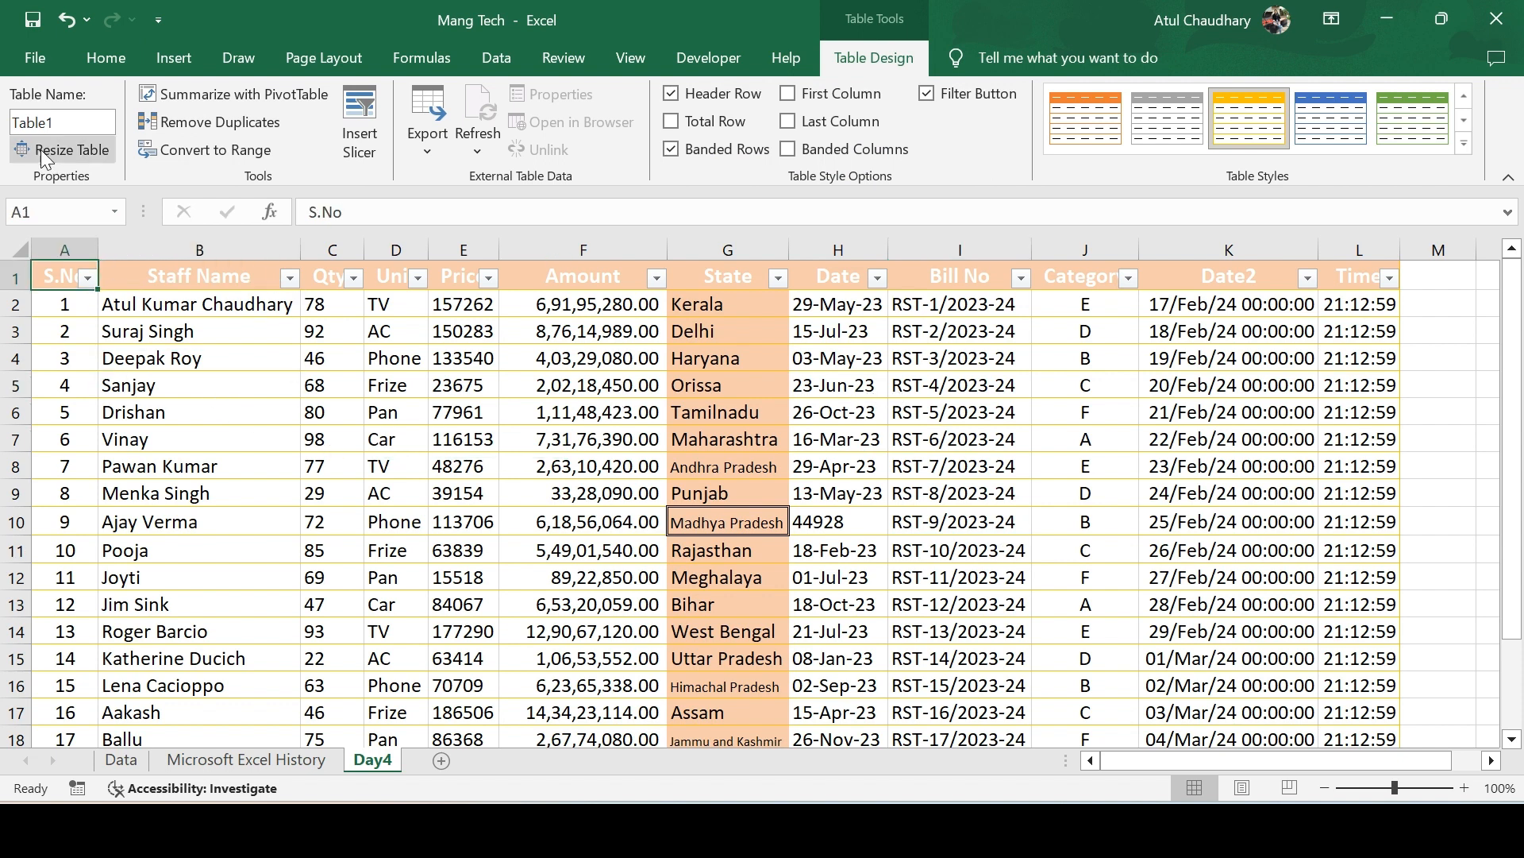
{"action": "left_click", "coordinate": [64, 119]}
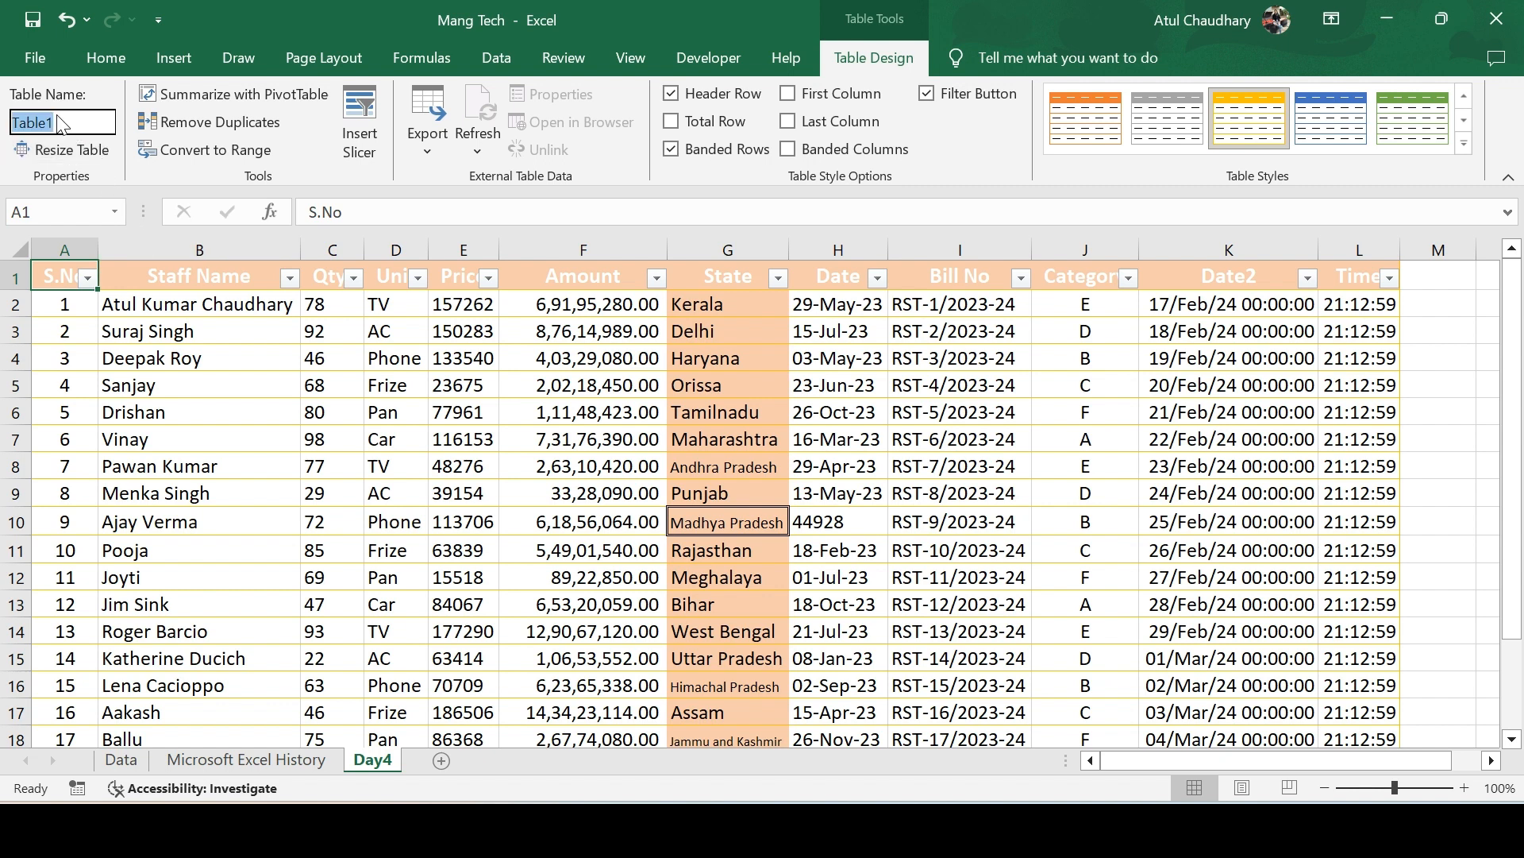
{"action": "type", "text": "ABC"}
{"action": "key", "text": "Return"}
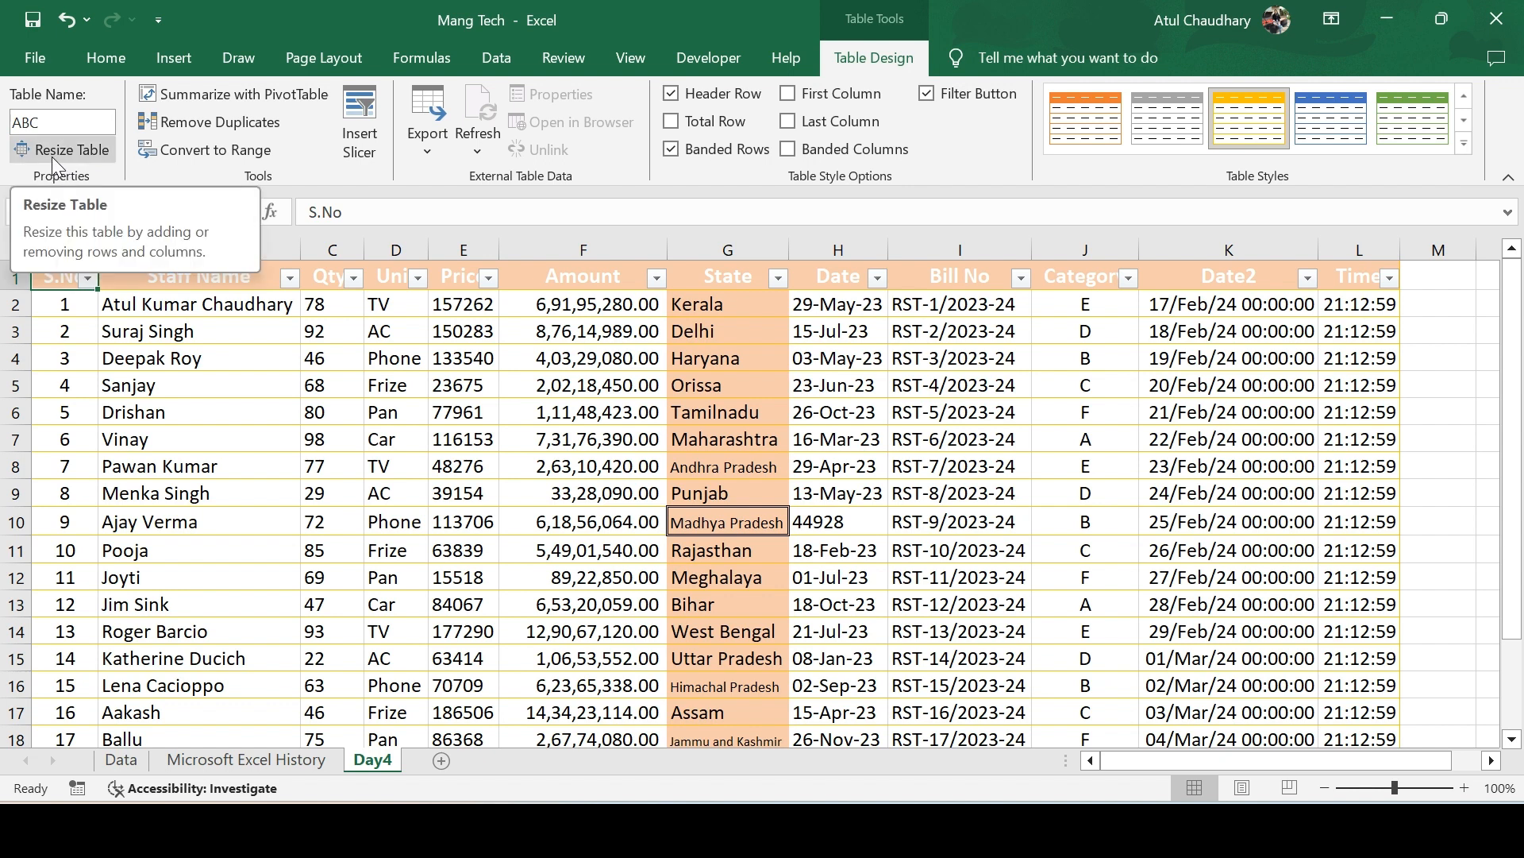
View the data range setting for resizing the ABC table, close it and go to the Date header in H1.
{"action": "left_click", "coordinate": [51, 149]}
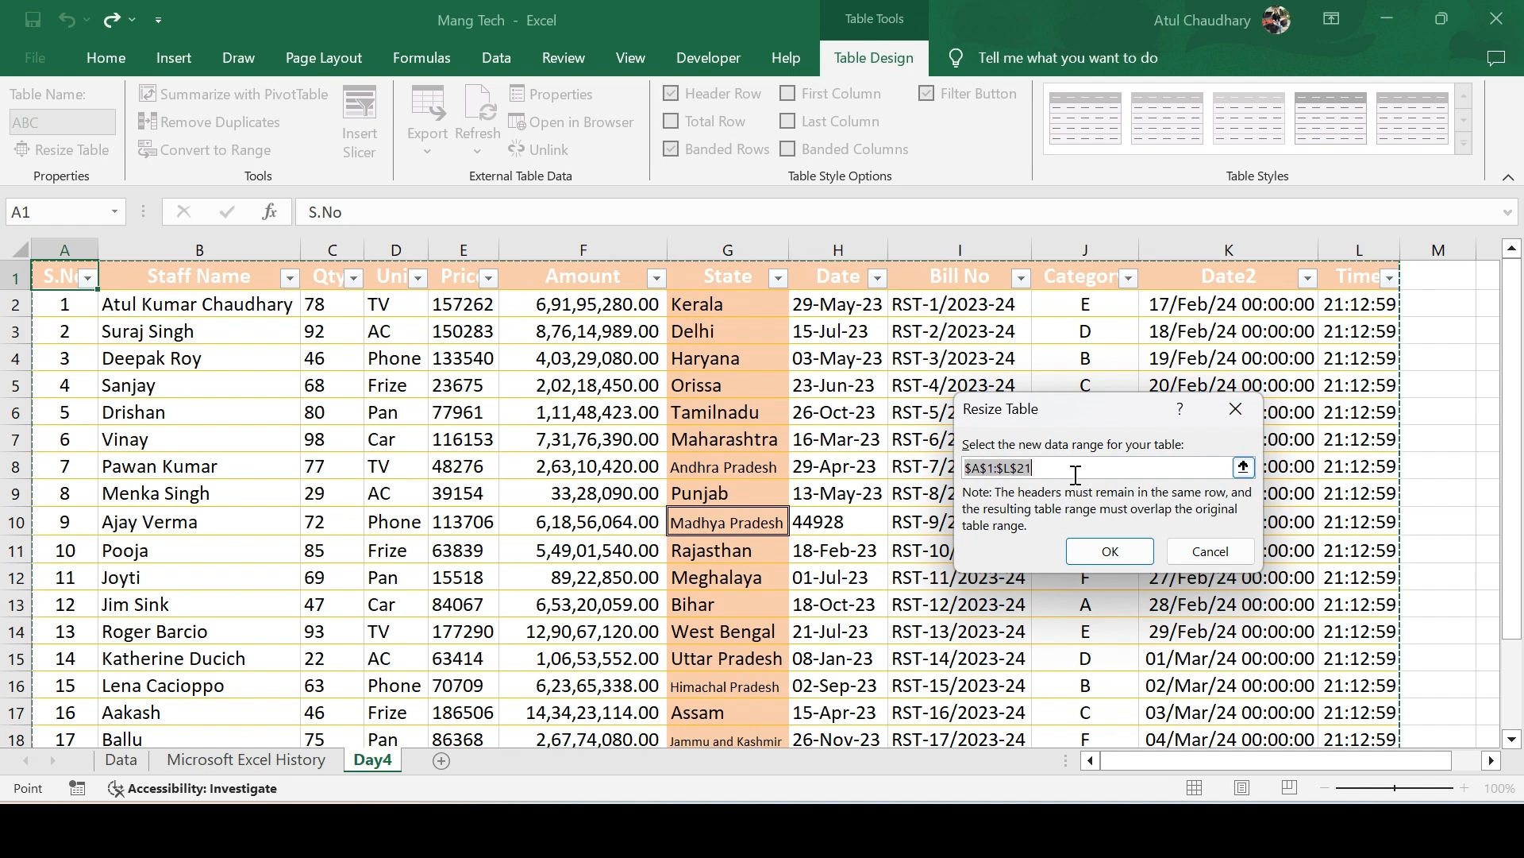
{"action": "key", "text": "Escape"}
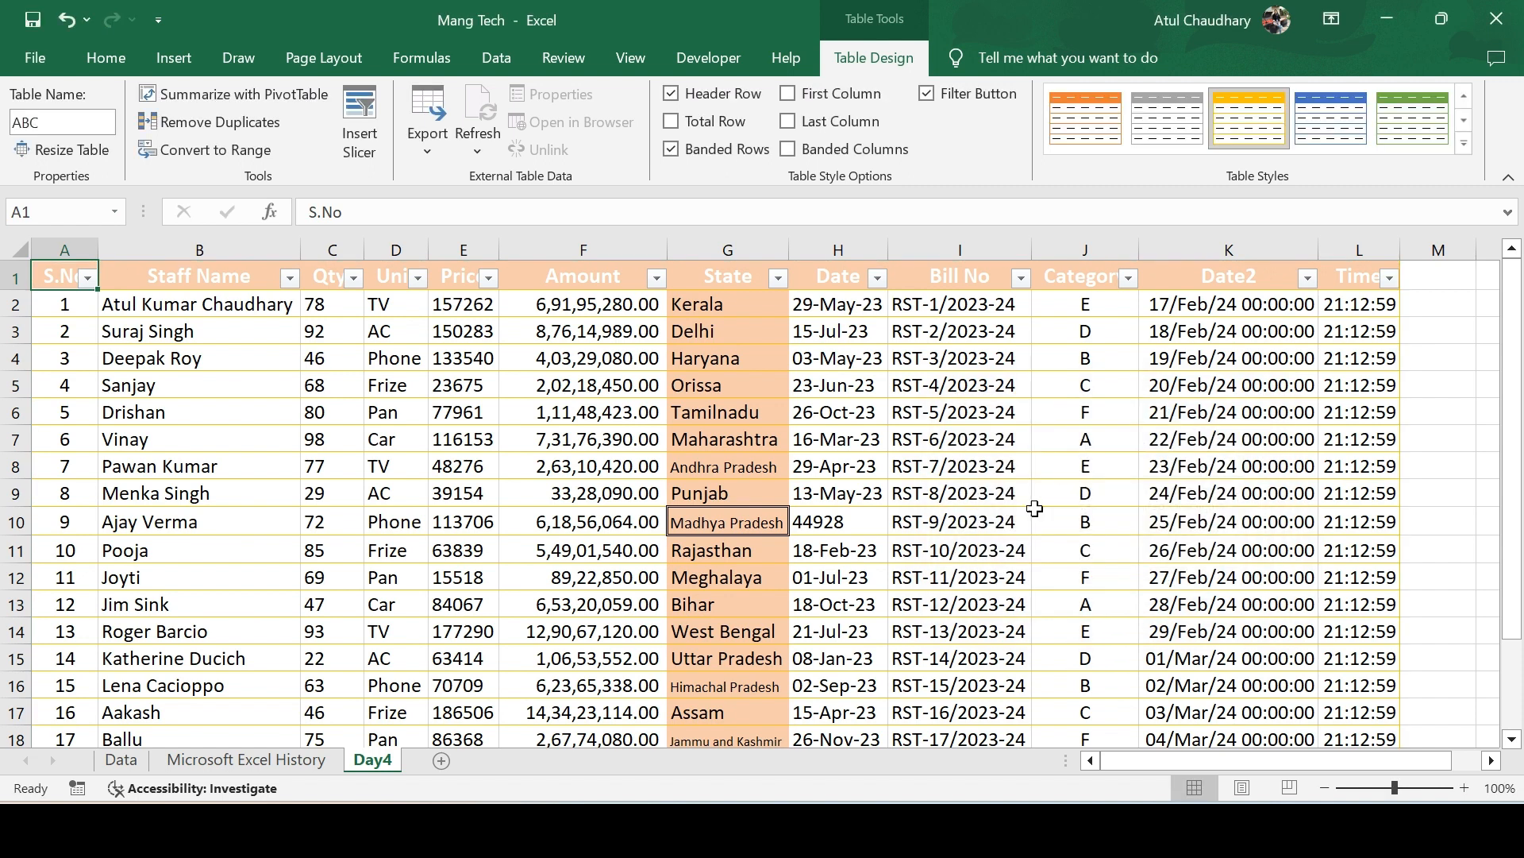
{"action": "left_click", "coordinate": [816, 407]}
{"action": "key", "text": "ctrl+Up"}
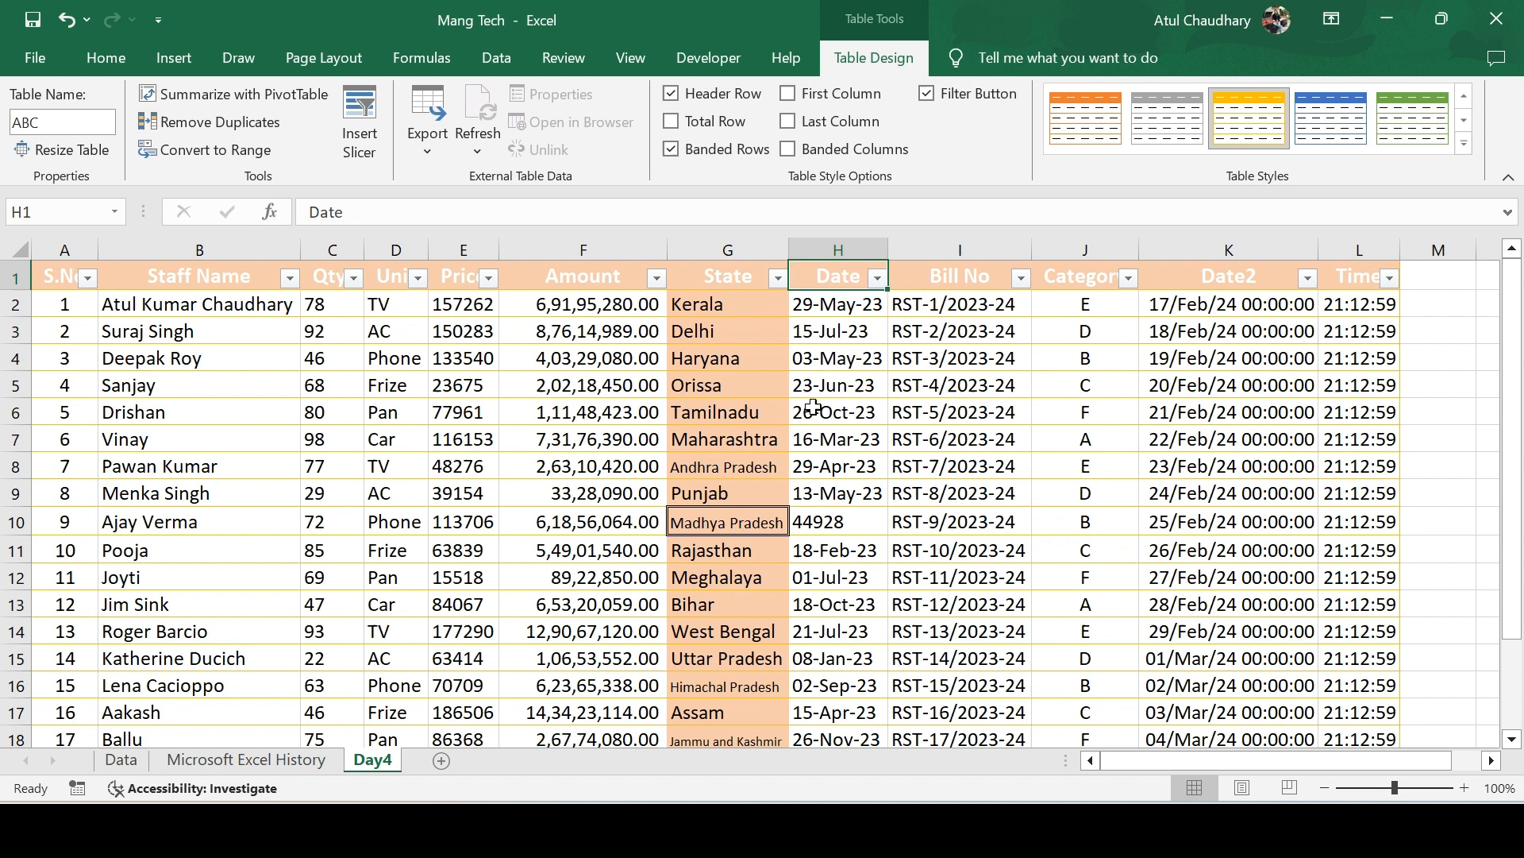
View the PivotTable creation options for the ABC table, cancel them and return to cell A1.
{"action": "left_click", "coordinate": [217, 94]}
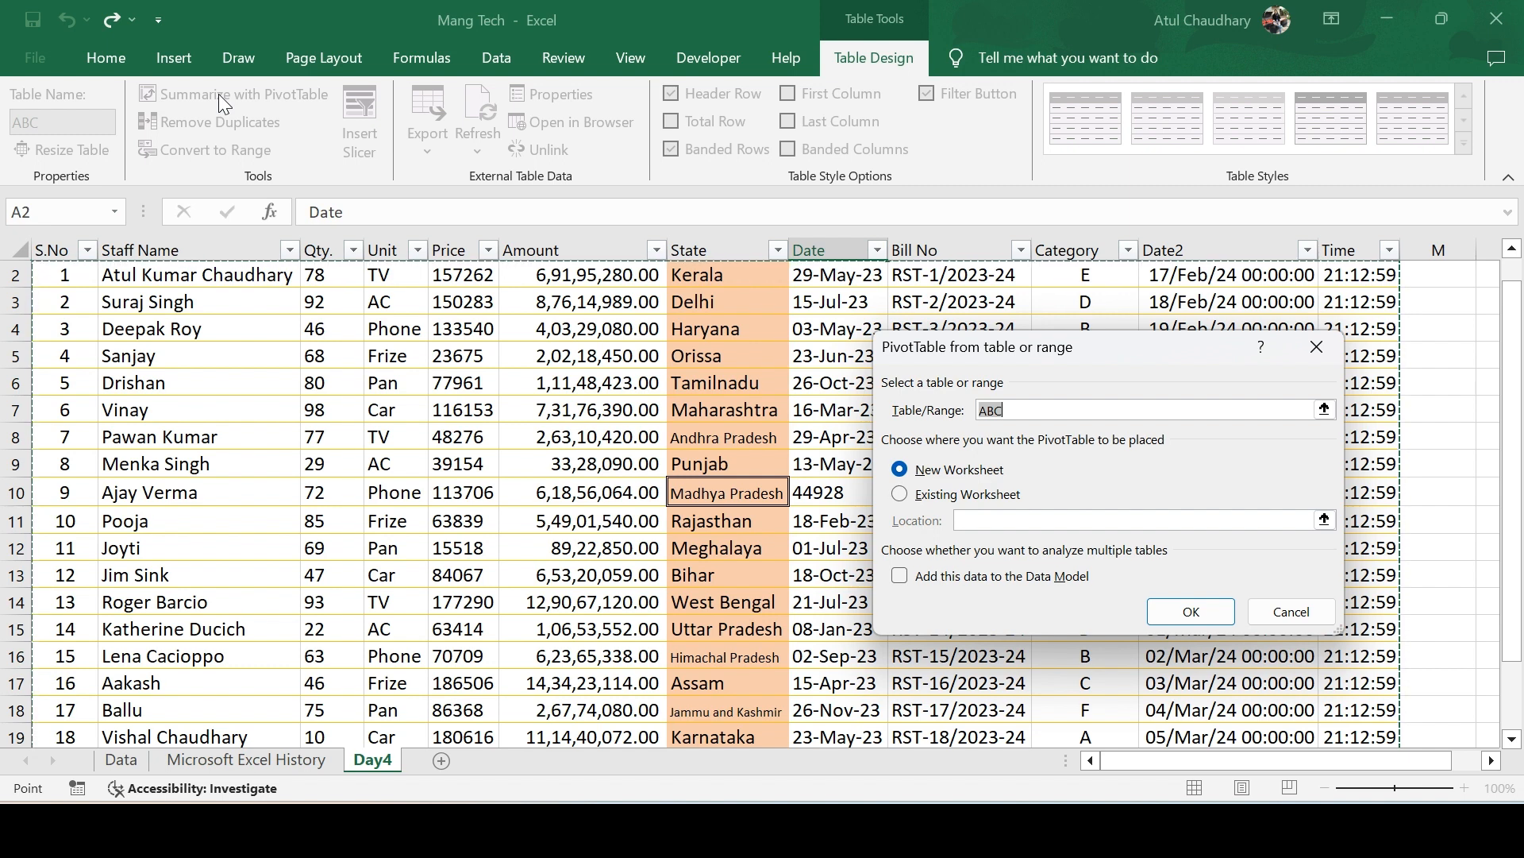
{"action": "key", "text": "Escape"}
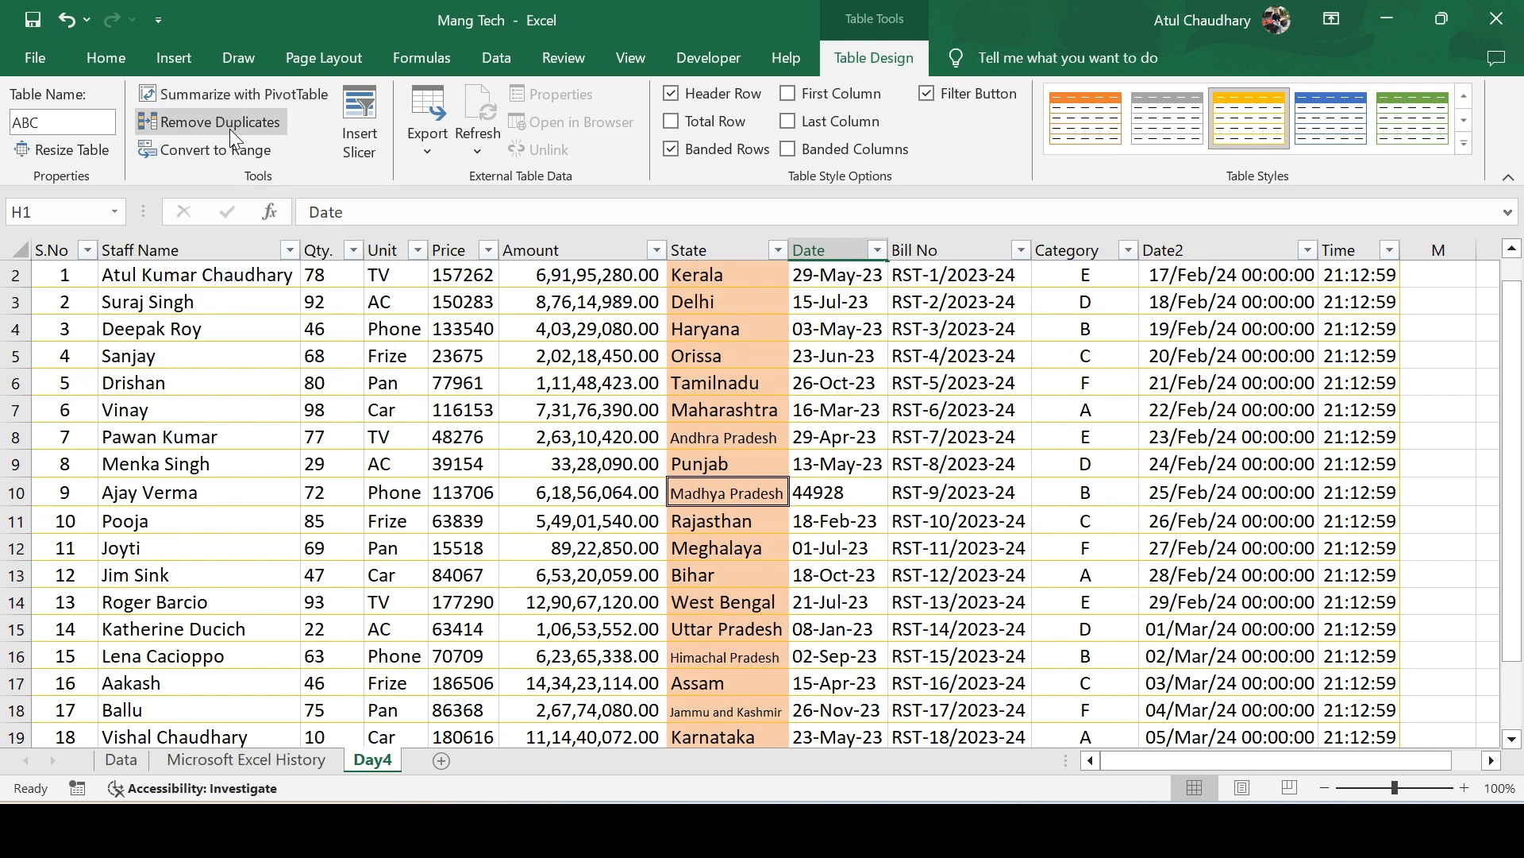
{"action": "left_click", "coordinate": [147, 374]}
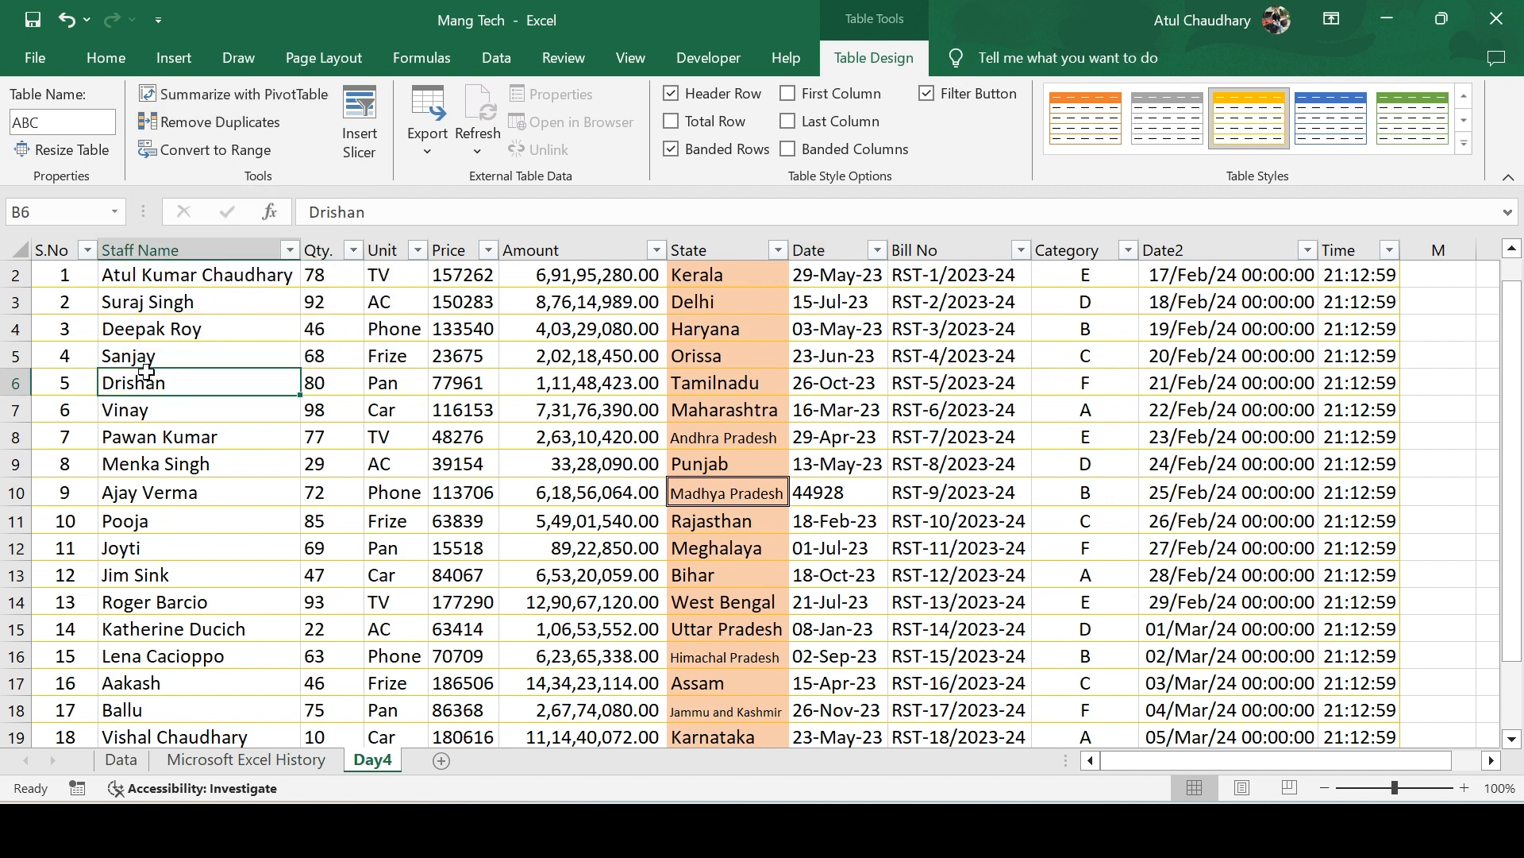
{"action": "key", "text": "ctrl+Up"}
{"action": "key", "text": "ctrl+Left"}
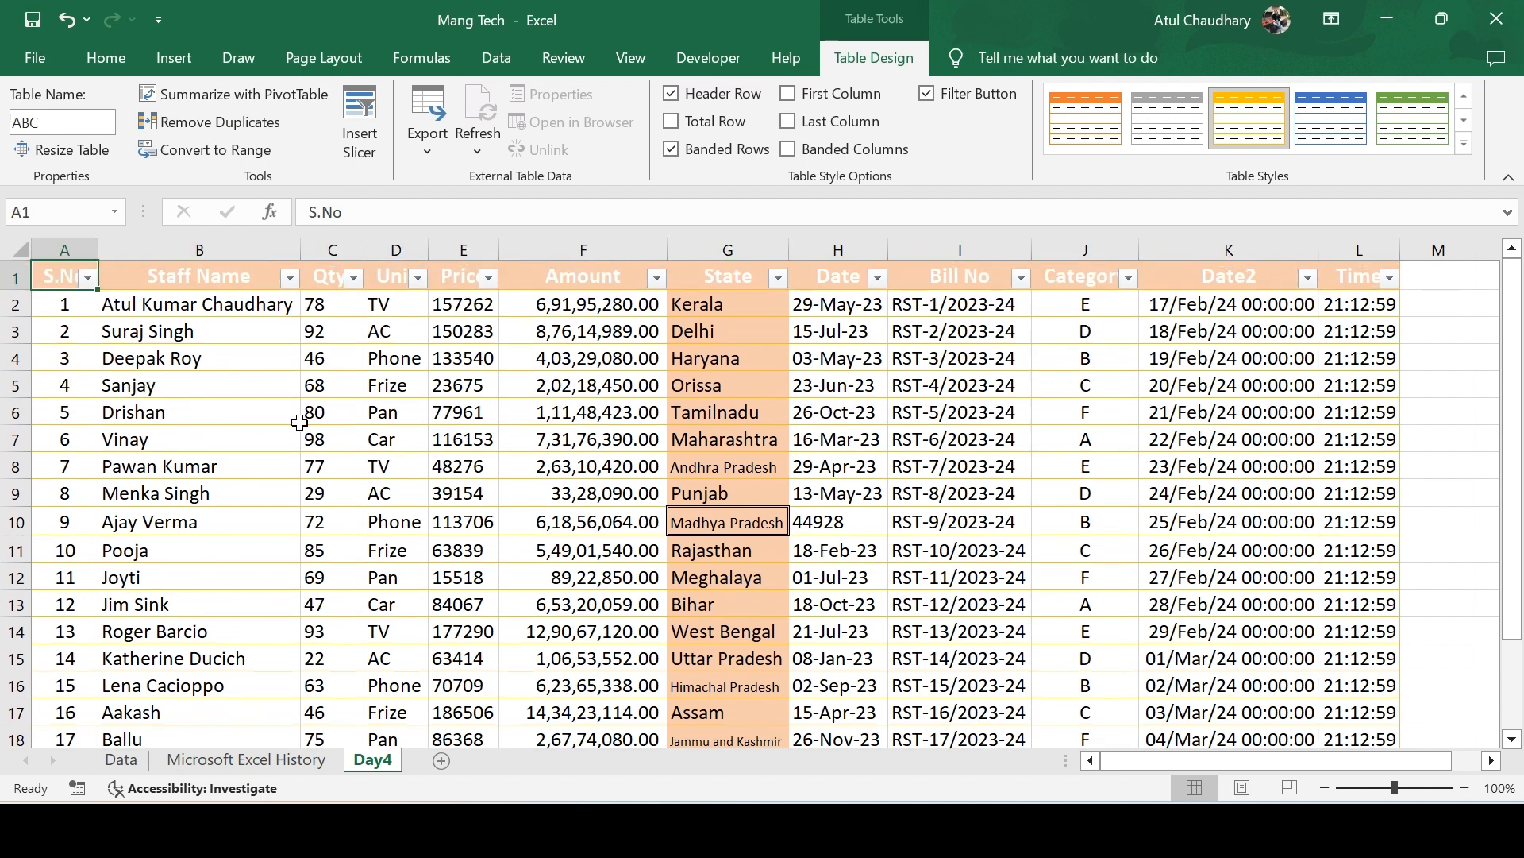
Run duplicate removal on the ABC table, comparing only the Staff Name column.
{"action": "left_click", "coordinate": [230, 123]}
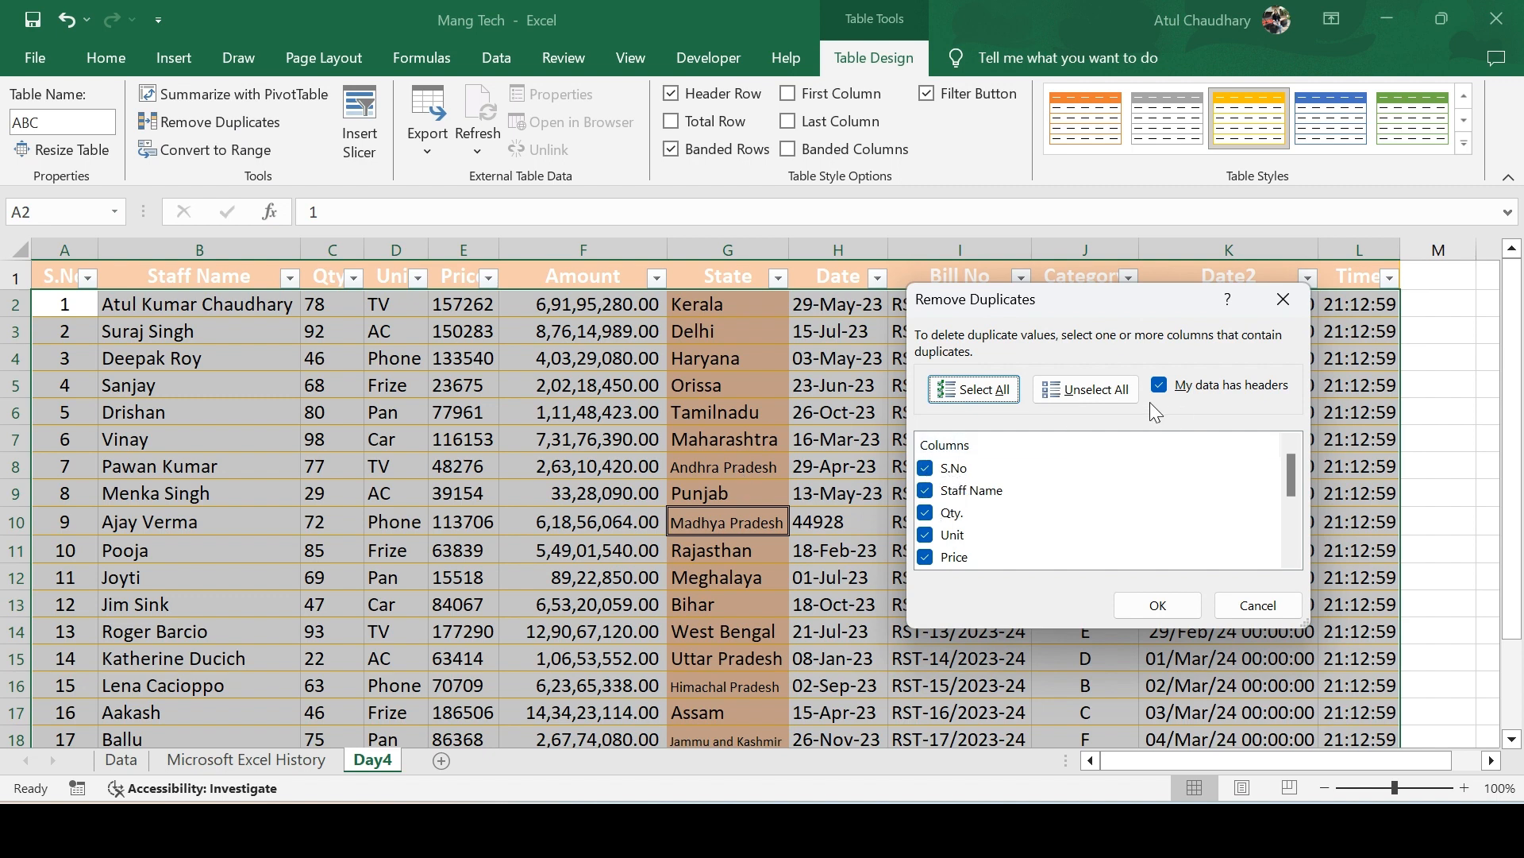
{"action": "left_click", "coordinate": [1088, 389]}
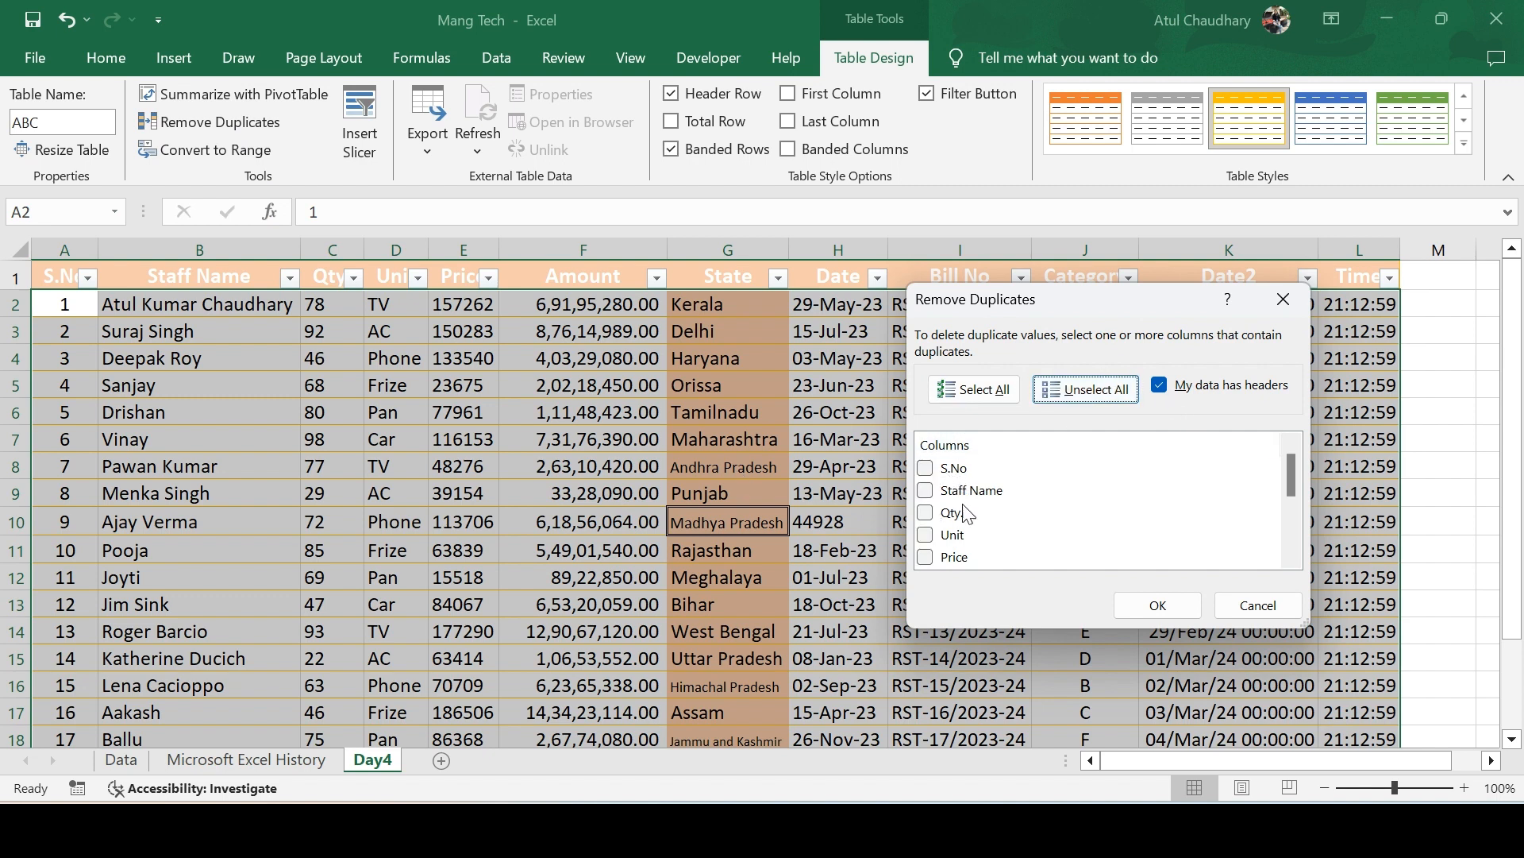
{"action": "left_click", "coordinate": [928, 491]}
{"action": "left_click", "coordinate": [926, 490]}
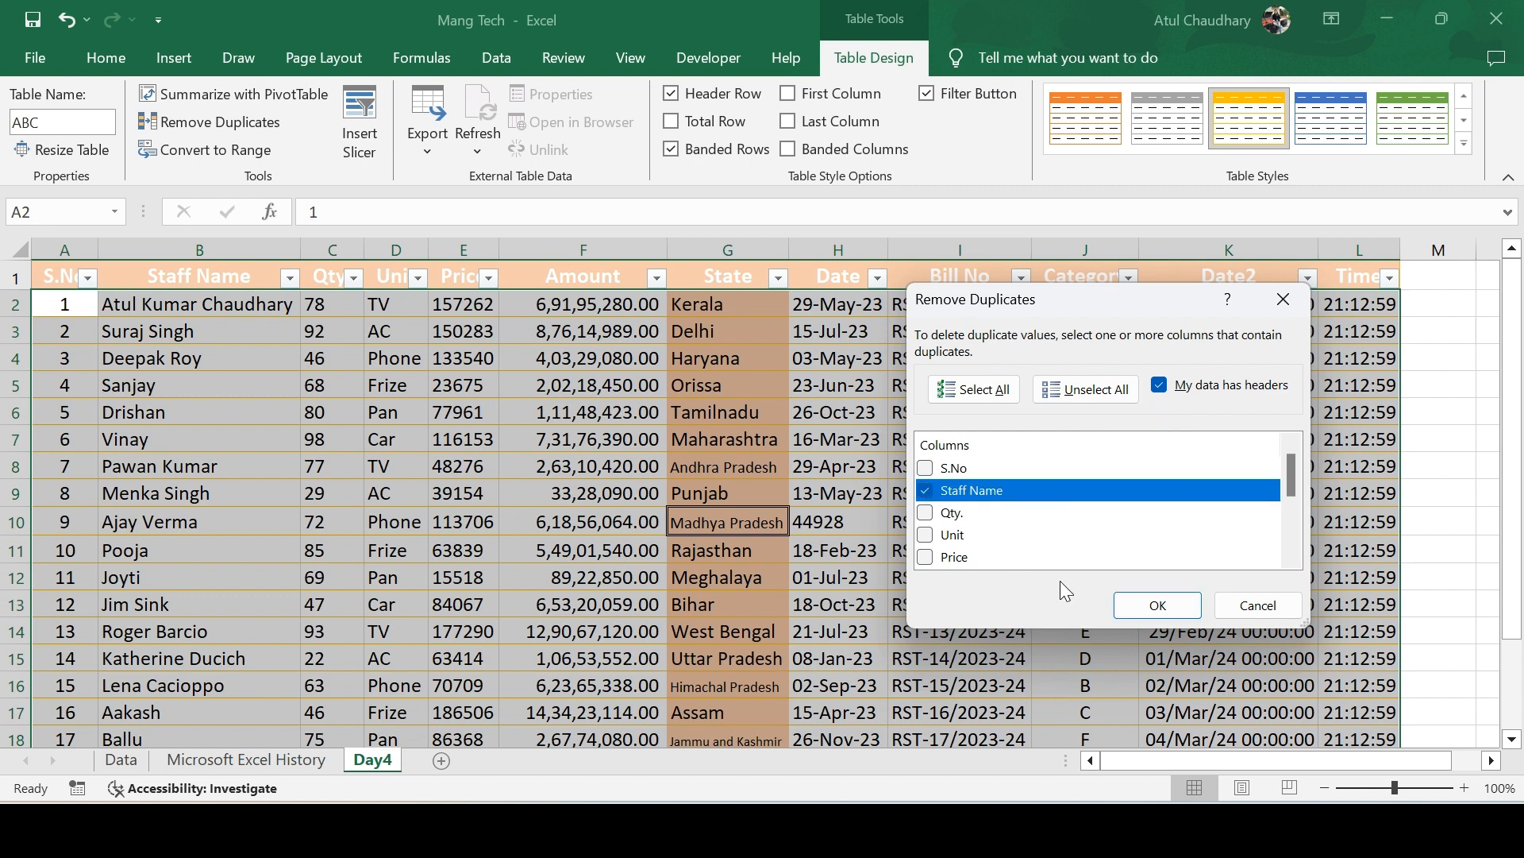
{"action": "left_click", "coordinate": [1165, 602]}
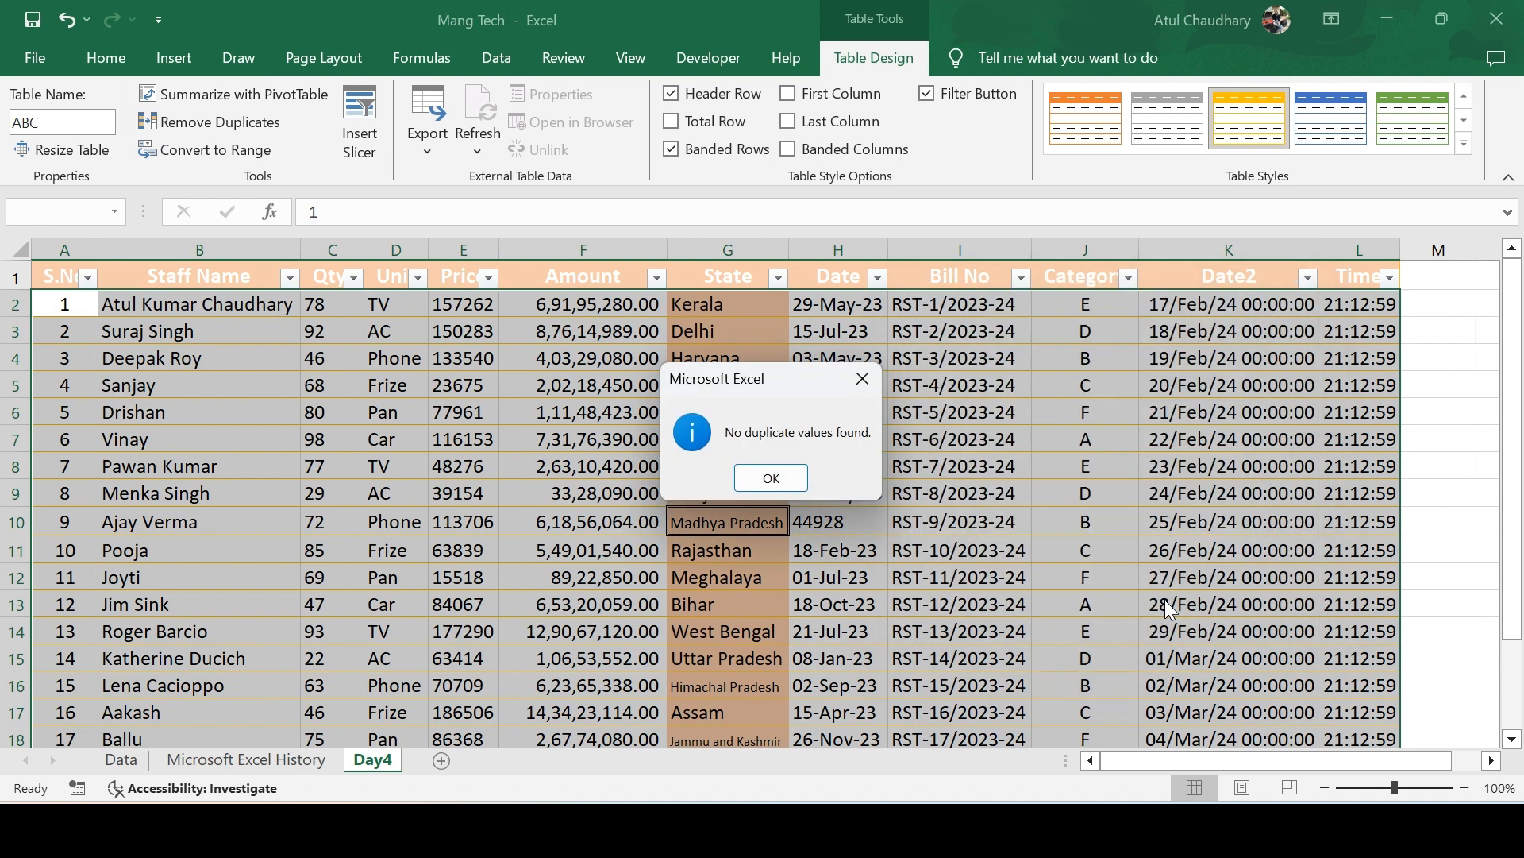
{"action": "left_click", "coordinate": [767, 489]}
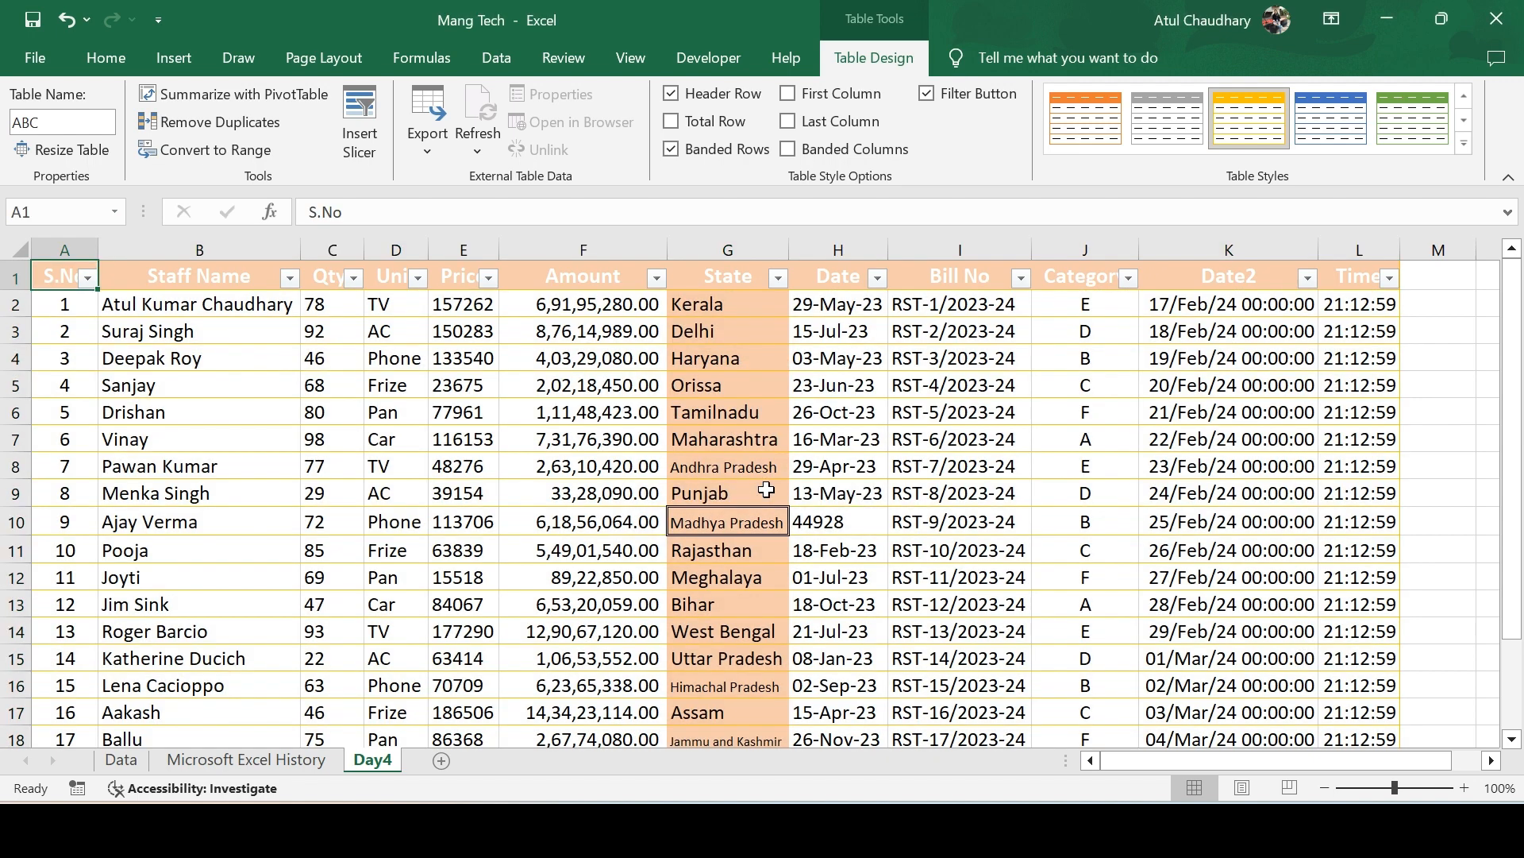
Copy the first two records, rows 2 and 3, and paste them directly below the table's last row, starting in A22.
{"action": "key", "text": "Down"}
{"action": "key", "text": "shift+Down"}
{"action": "key", "text": "shift+Right"}
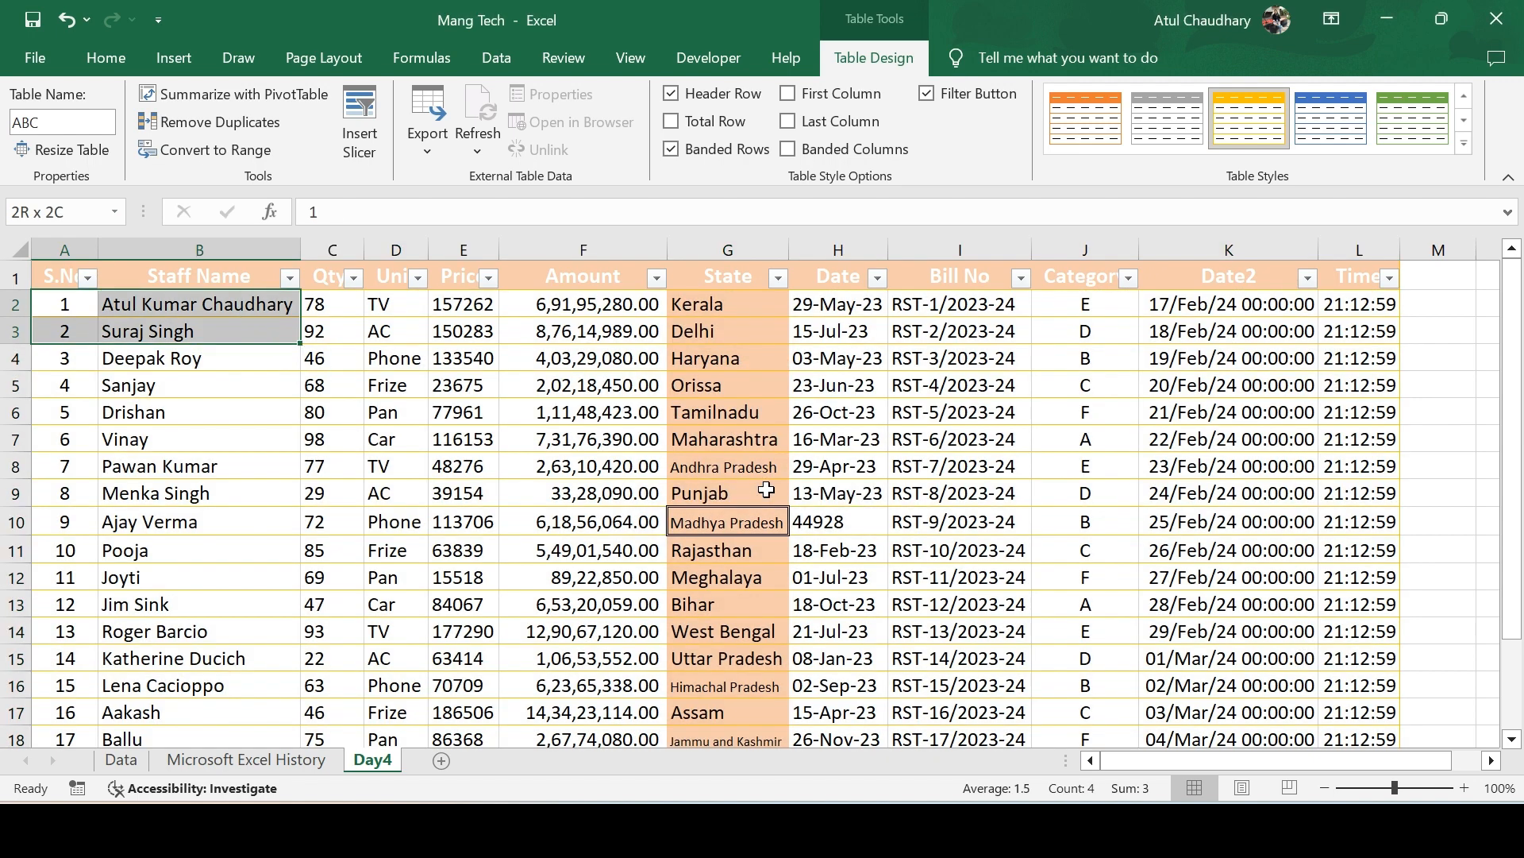
{"action": "key", "text": "ctrl+shift+Right"}
{"action": "key", "text": "ctrl+c"}
{"action": "key", "text": "ctrl+Down"}
{"action": "key", "text": "Down"}
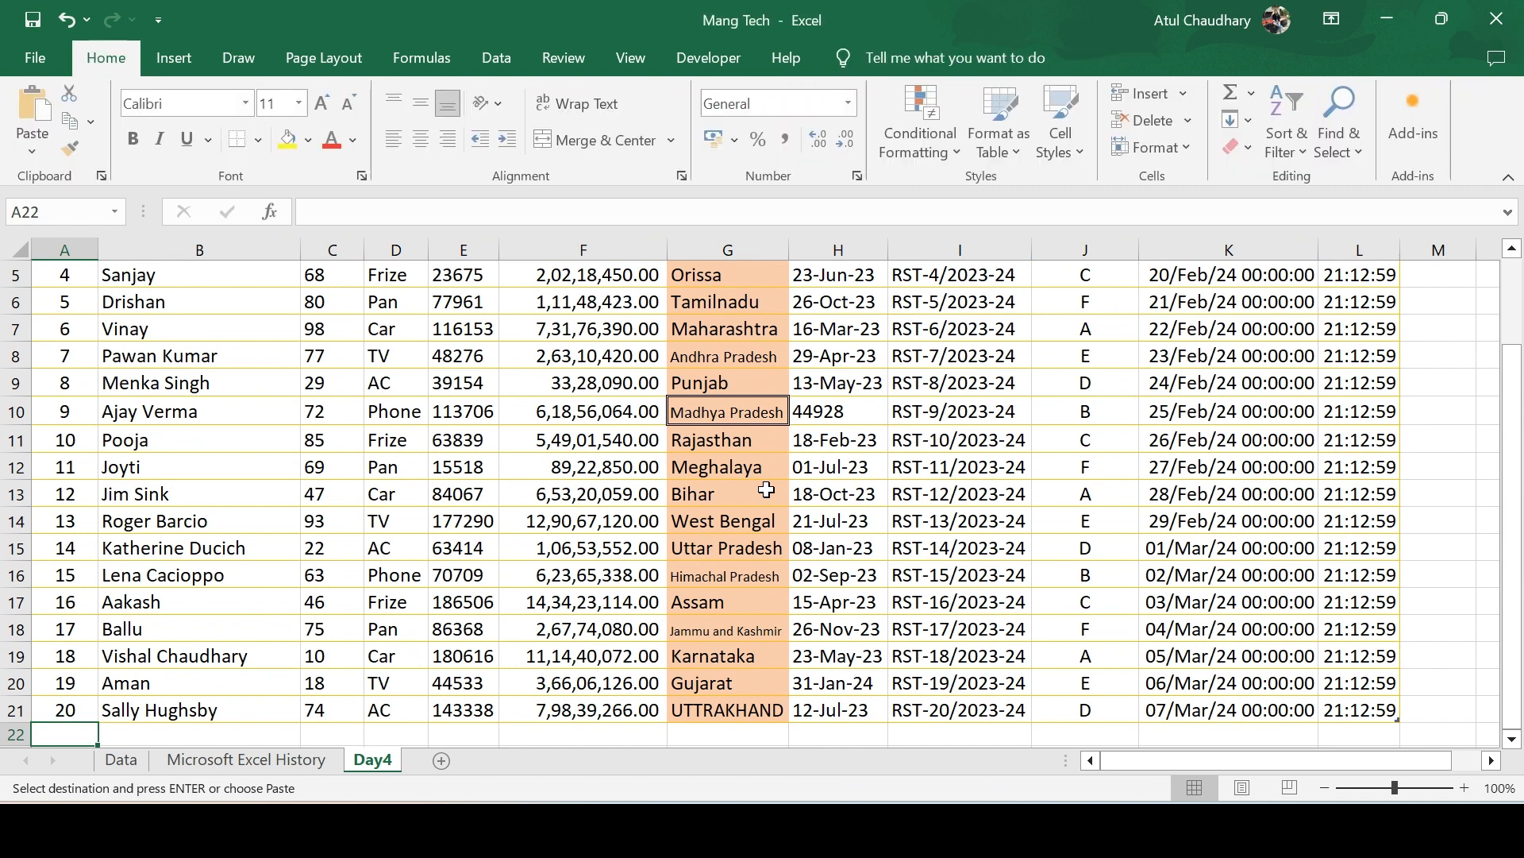
{"action": "key", "text": "ctrl+v"}
Set the S.No of the first pasted record in A22 to 21 and go to the Staff Name header in B1.
{"action": "key", "text": "Down"}
{"action": "key", "text": "Down"}
{"action": "key", "text": "Down"}
{"action": "key", "text": "Up"}
{"action": "key", "text": "Up"}
{"action": "key", "text": "Right"}
{"action": "key", "text": "Up"}
{"action": "key", "text": "Left"}
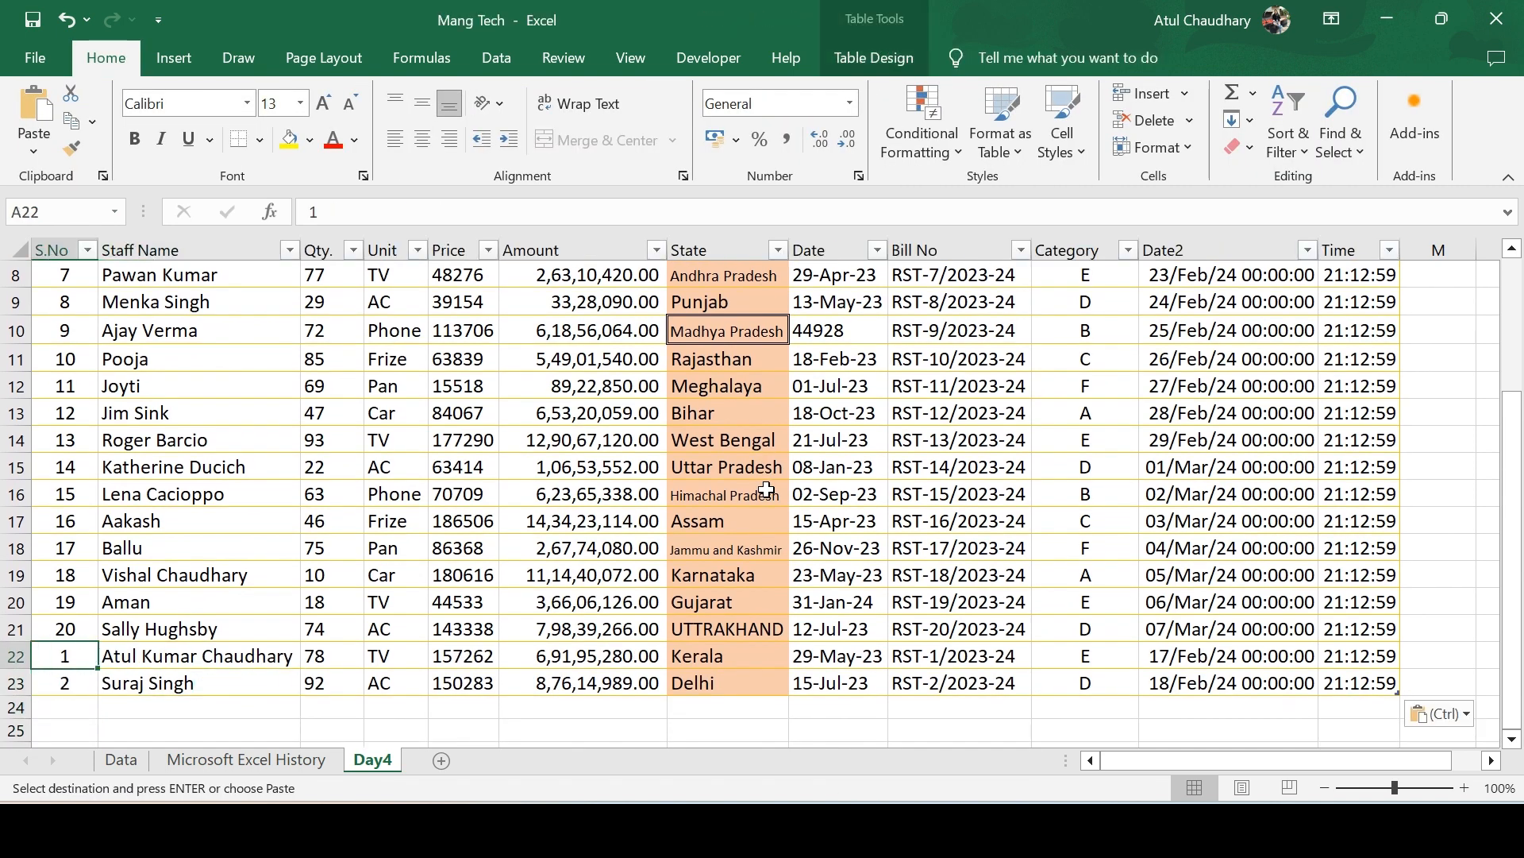
{"action": "key", "text": "Up"}
{"action": "key", "text": "Down"}
{"action": "type", "text": "21"}
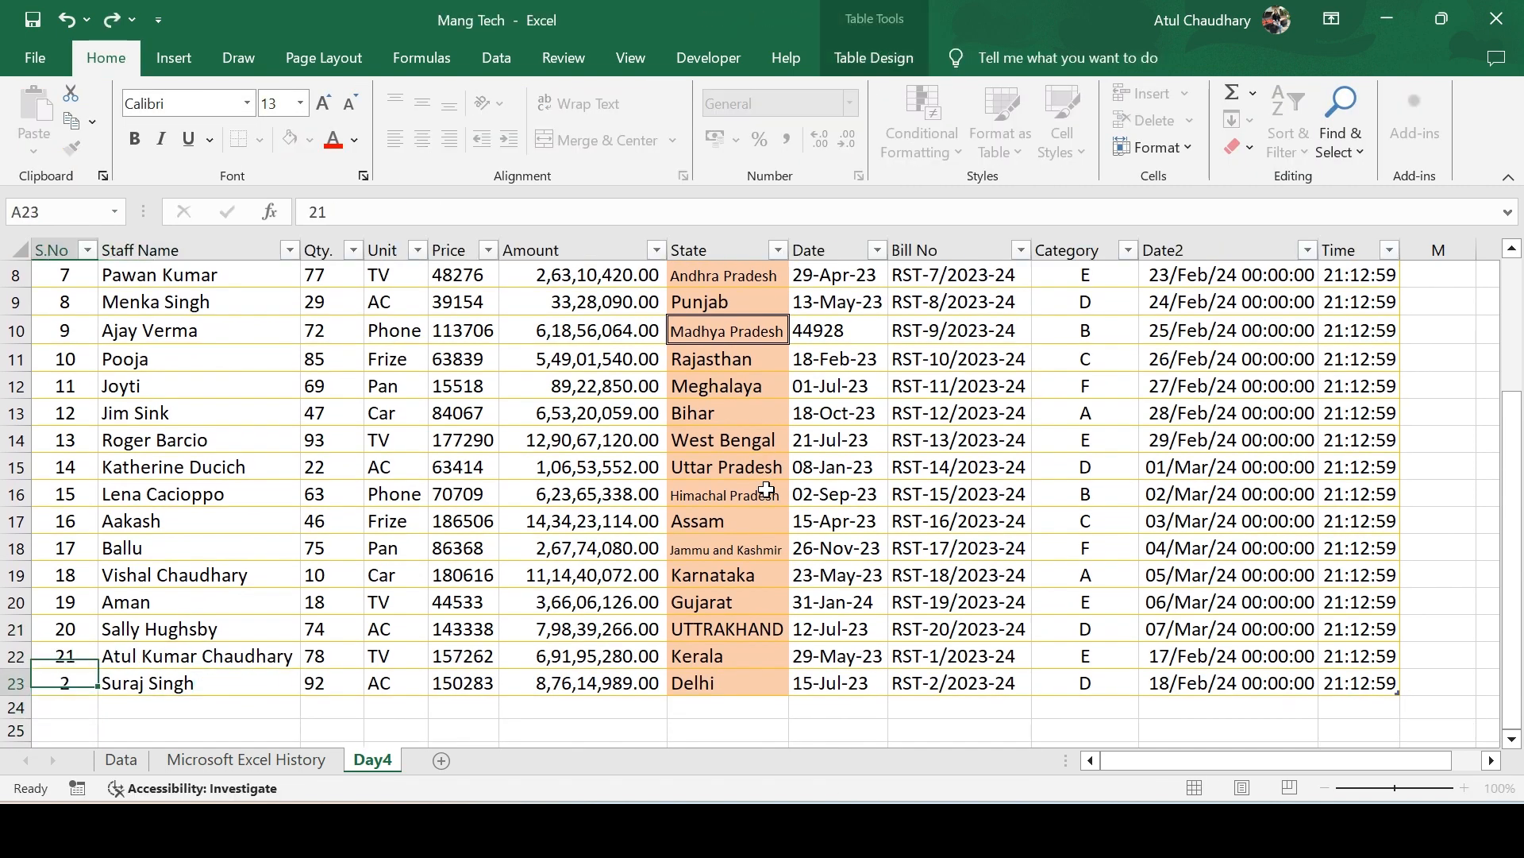
{"action": "key", "text": "Return"}
{"action": "key", "text": "Right"}
{"action": "key", "text": "ctrl+Up"}
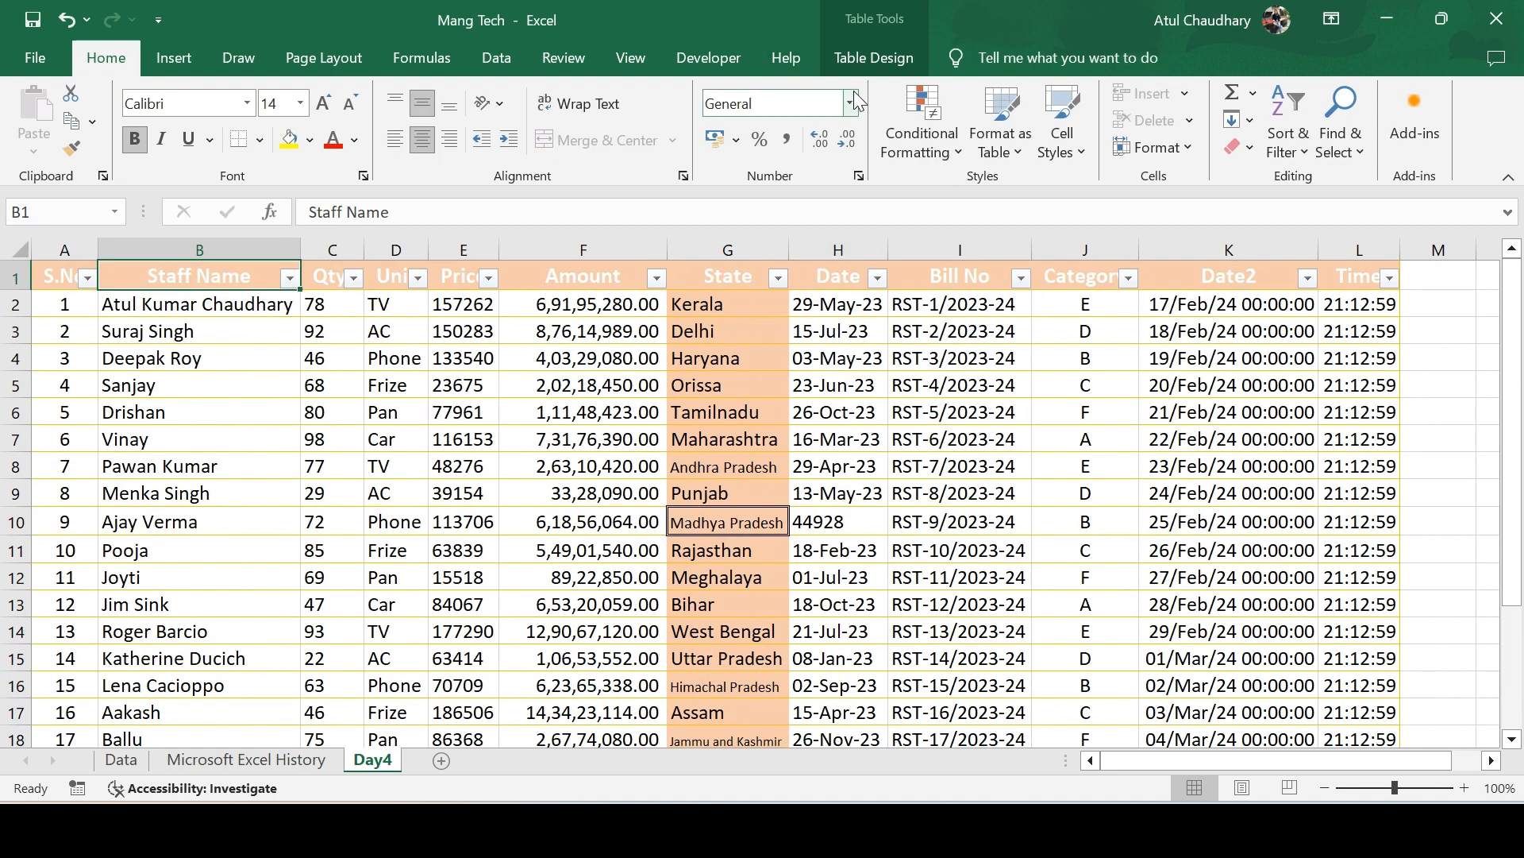
Remove the duplicate records from the extended table, using Staff Name as the only comparison column.
{"action": "left_click", "coordinate": [859, 65]}
{"action": "left_click", "coordinate": [236, 122]}
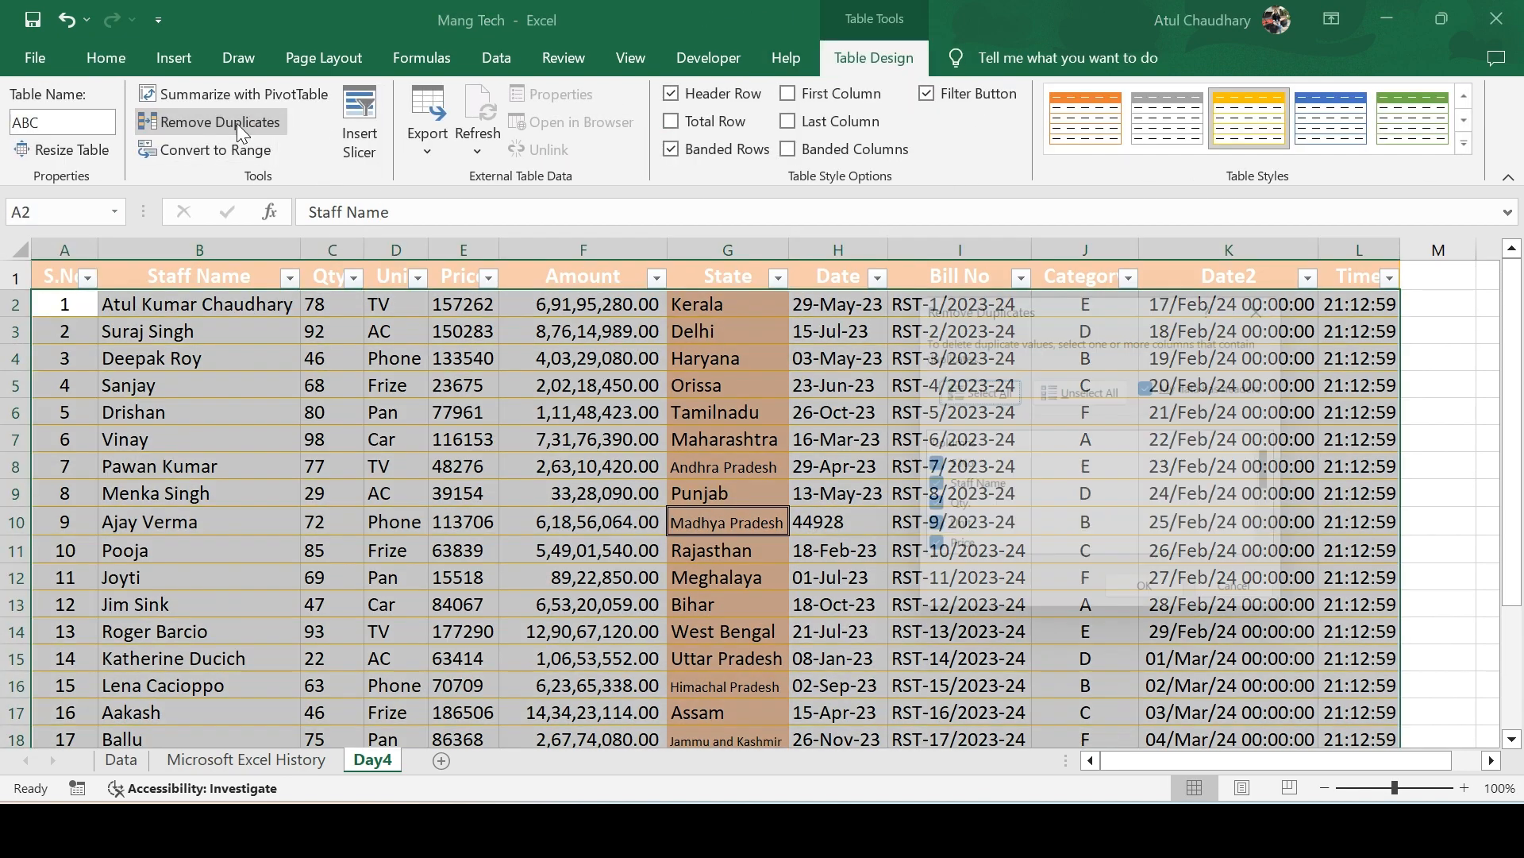
{"action": "left_click", "coordinate": [1087, 390]}
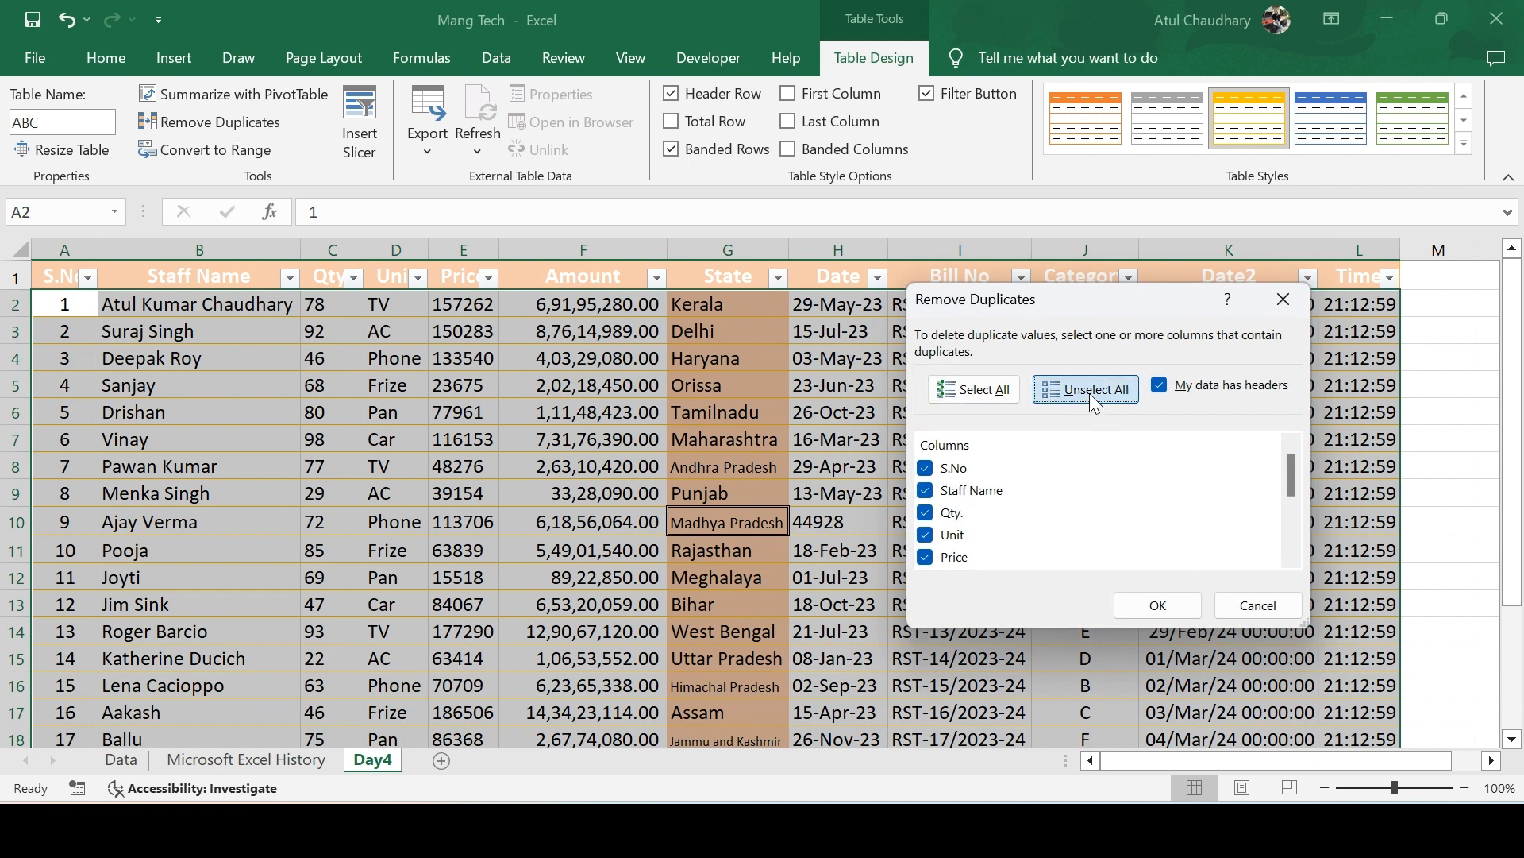
{"action": "left_click", "coordinate": [925, 489]}
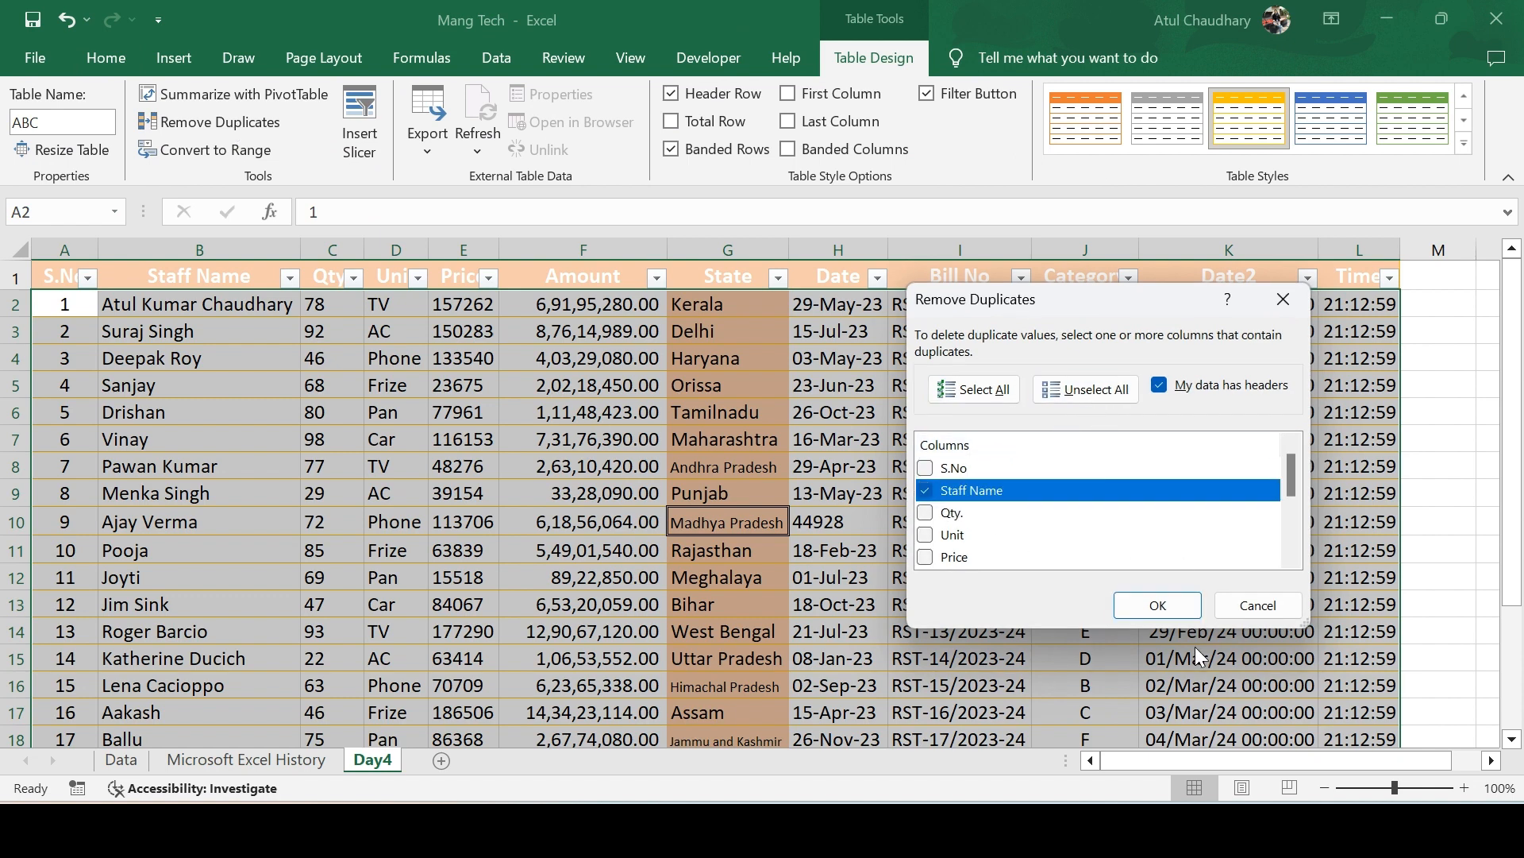
{"action": "left_click", "coordinate": [1163, 606]}
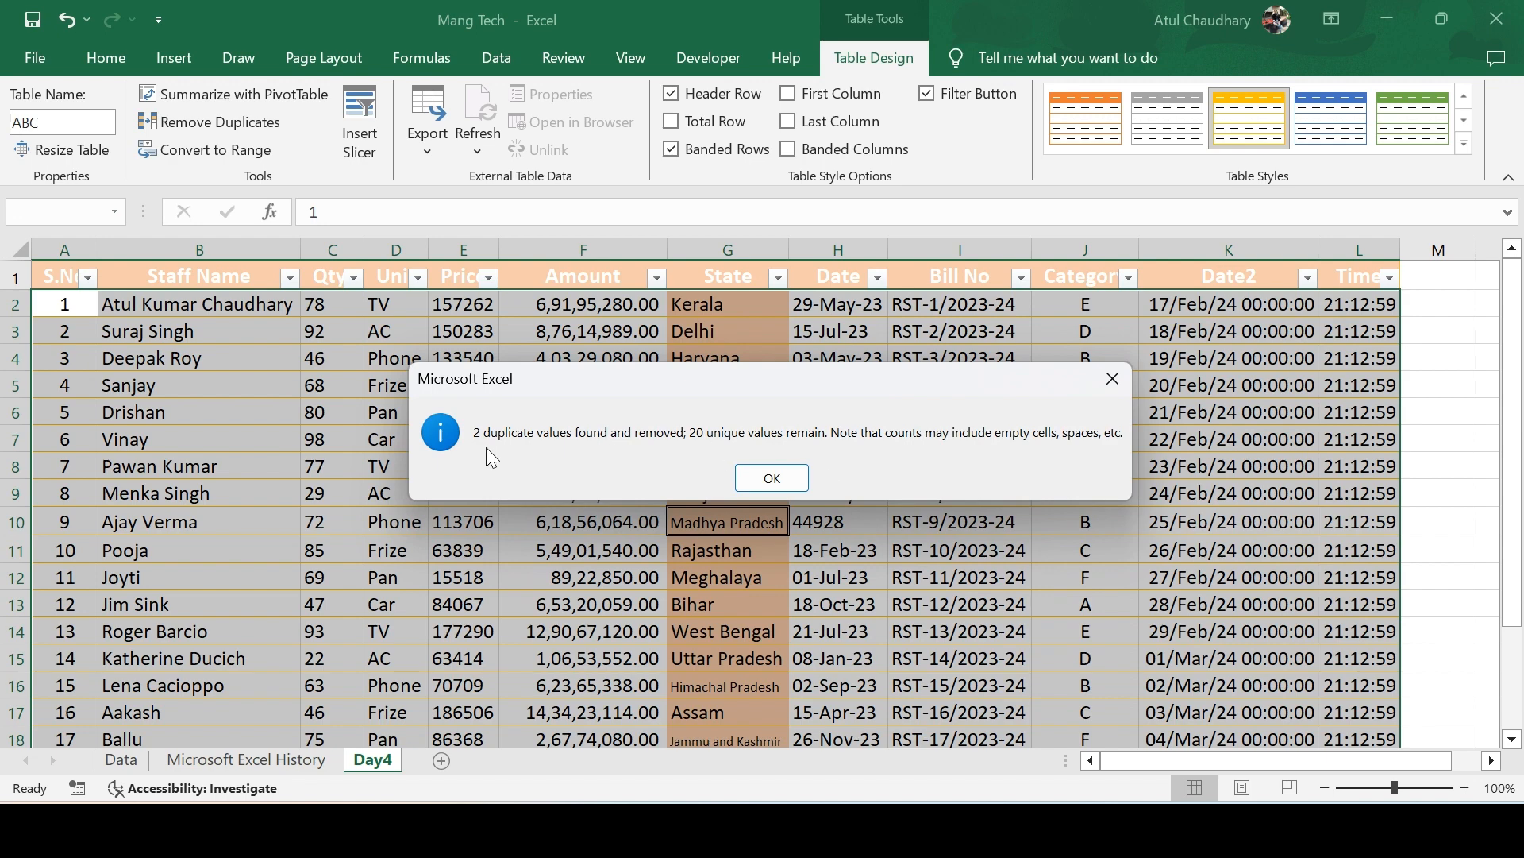
{"action": "left_click", "coordinate": [774, 476]}
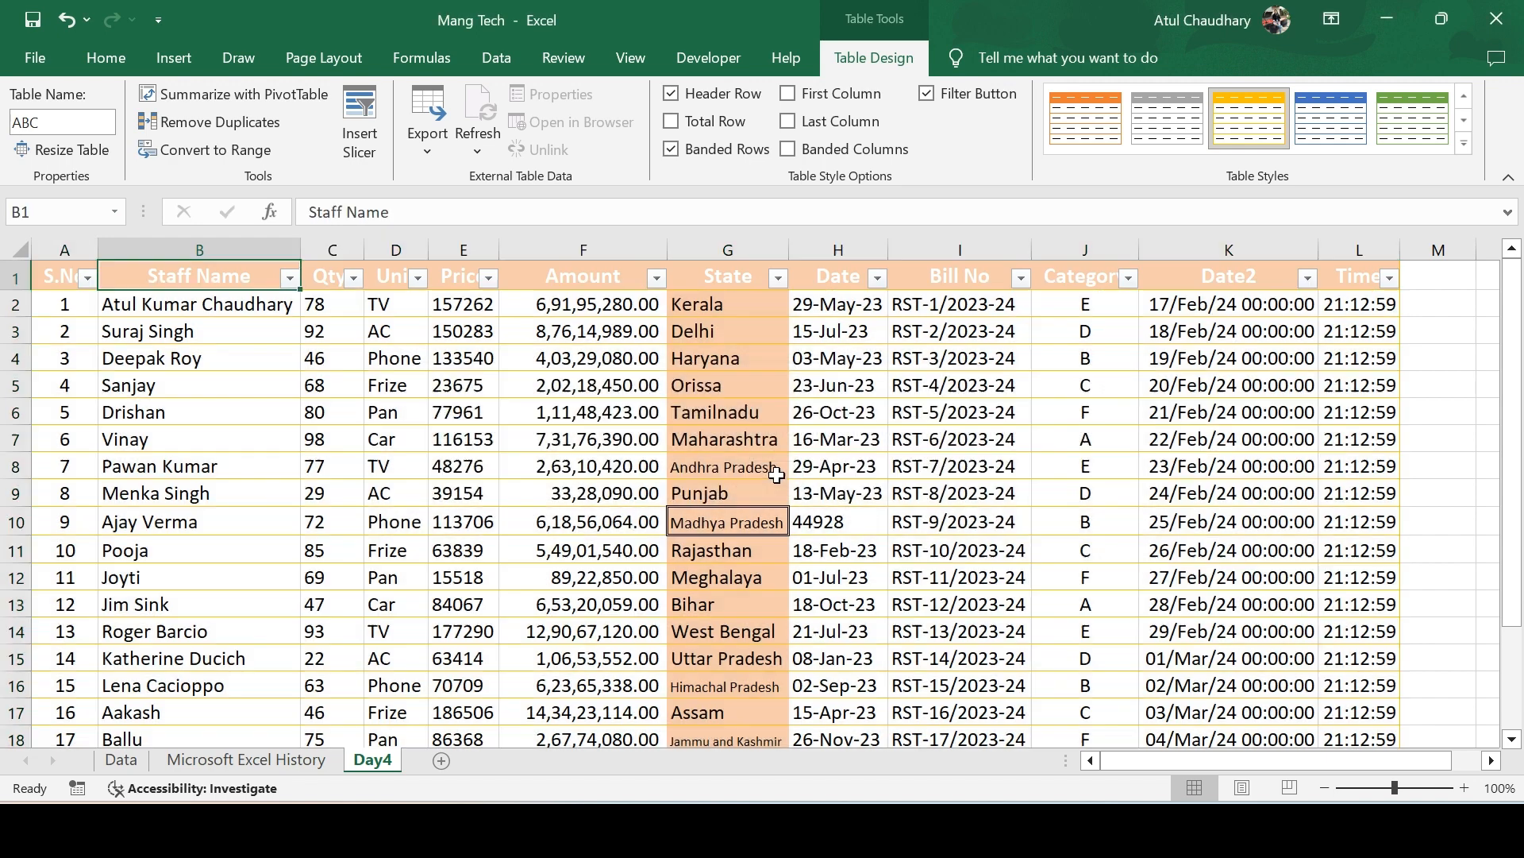
Check the end of the table for the removed duplicate records and go to the Time header in L1.
{"action": "key", "text": "Left"}
{"action": "key", "text": "ctrl+Down"}
{"action": "key", "text": "Down"}
{"action": "key", "text": "Right"}
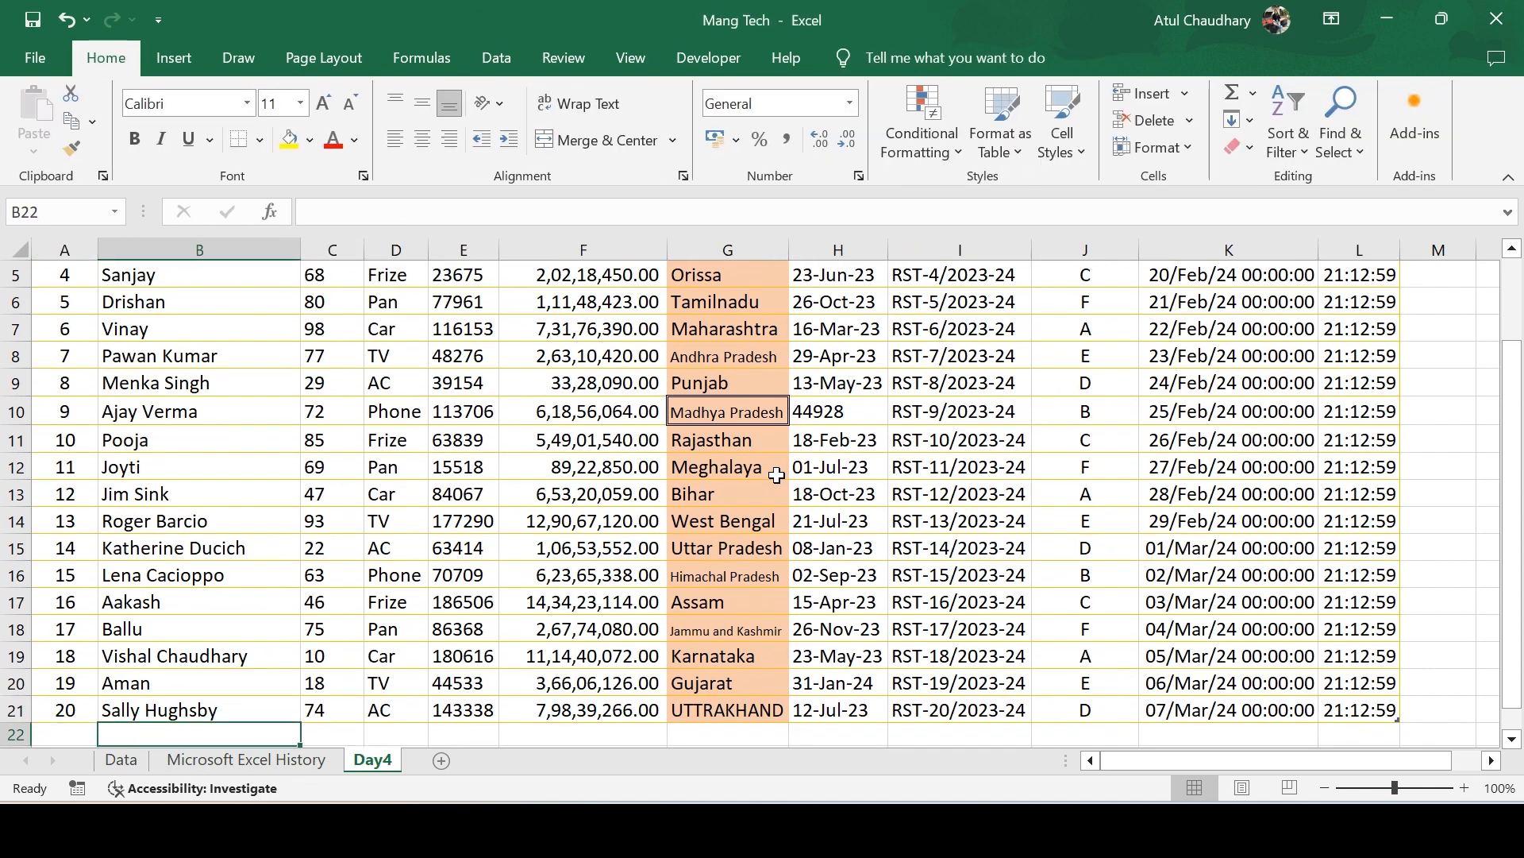
{"action": "key", "text": "Down"}
{"action": "key", "text": "Up"}
{"action": "key", "text": "Up"}
{"action": "key", "text": "Left"}
{"action": "key", "text": "ctrl+Up"}
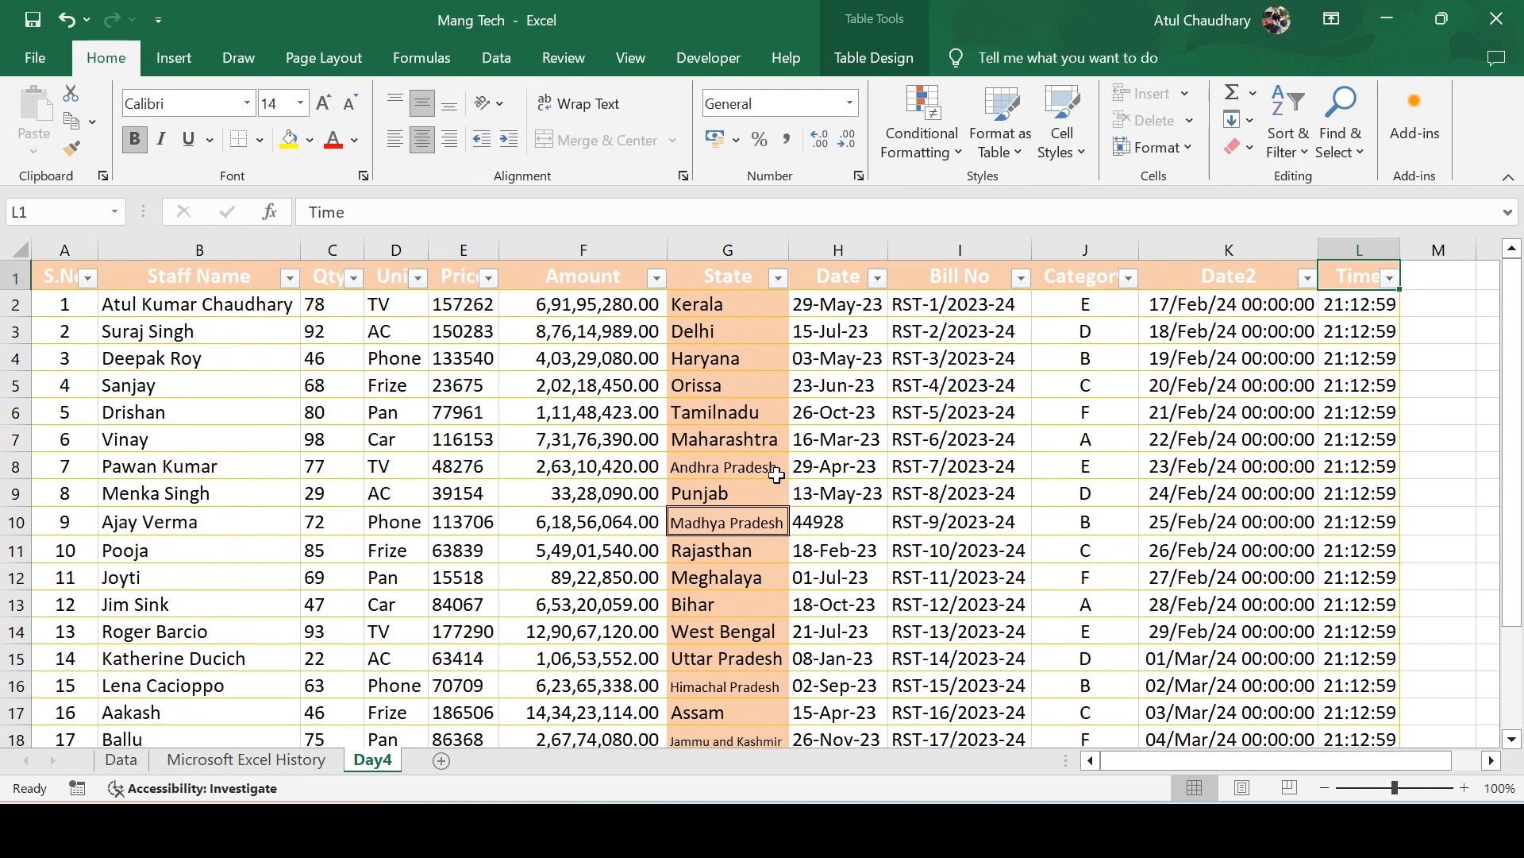
{"action": "left_click", "coordinate": [883, 64]}
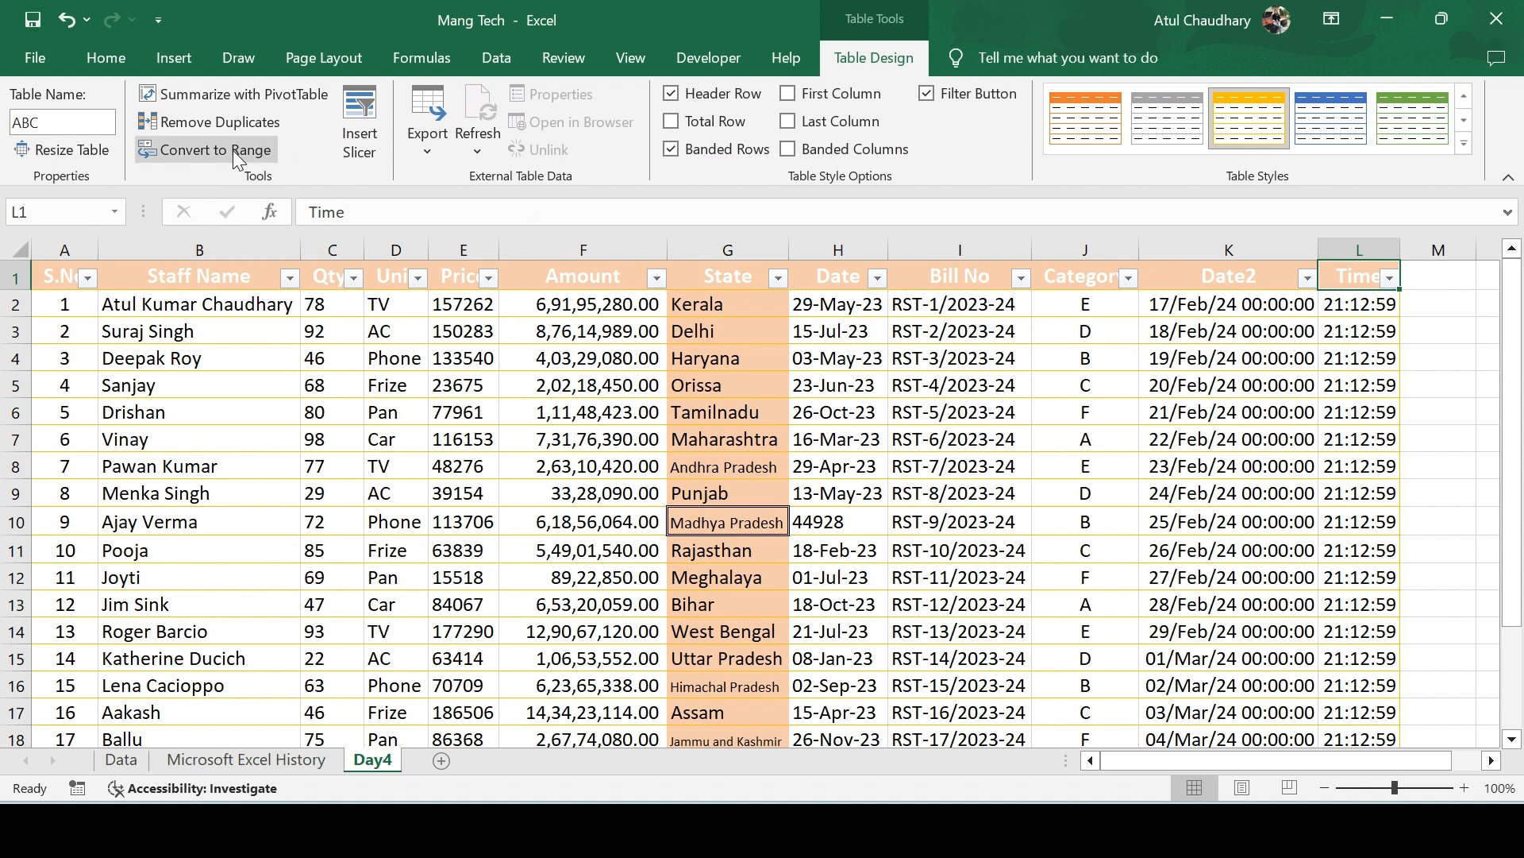
{"action": "left_click", "coordinate": [378, 448]}
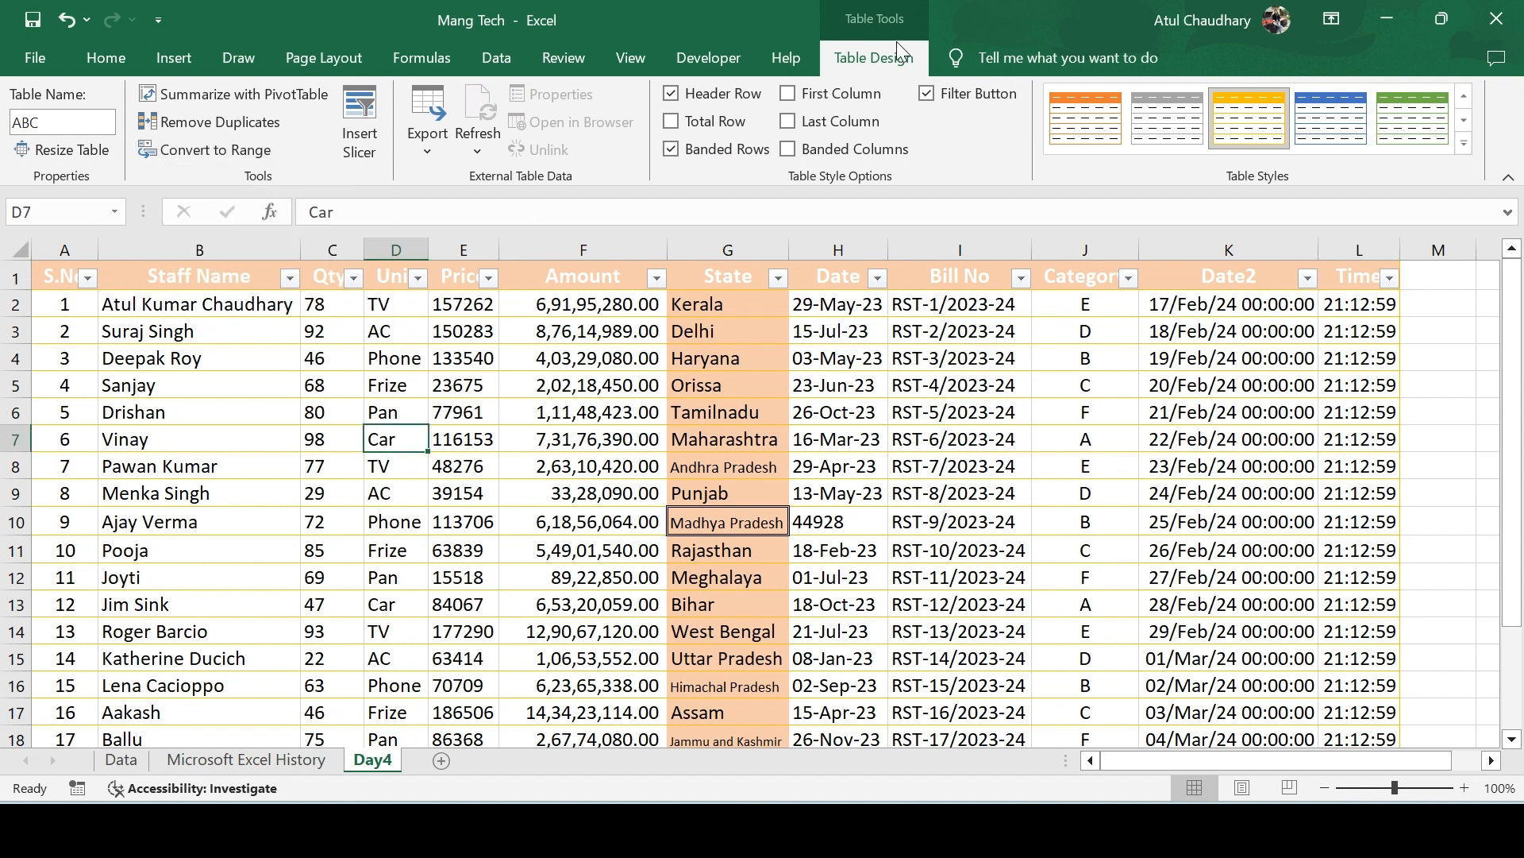
{"action": "left_click", "coordinate": [464, 472]}
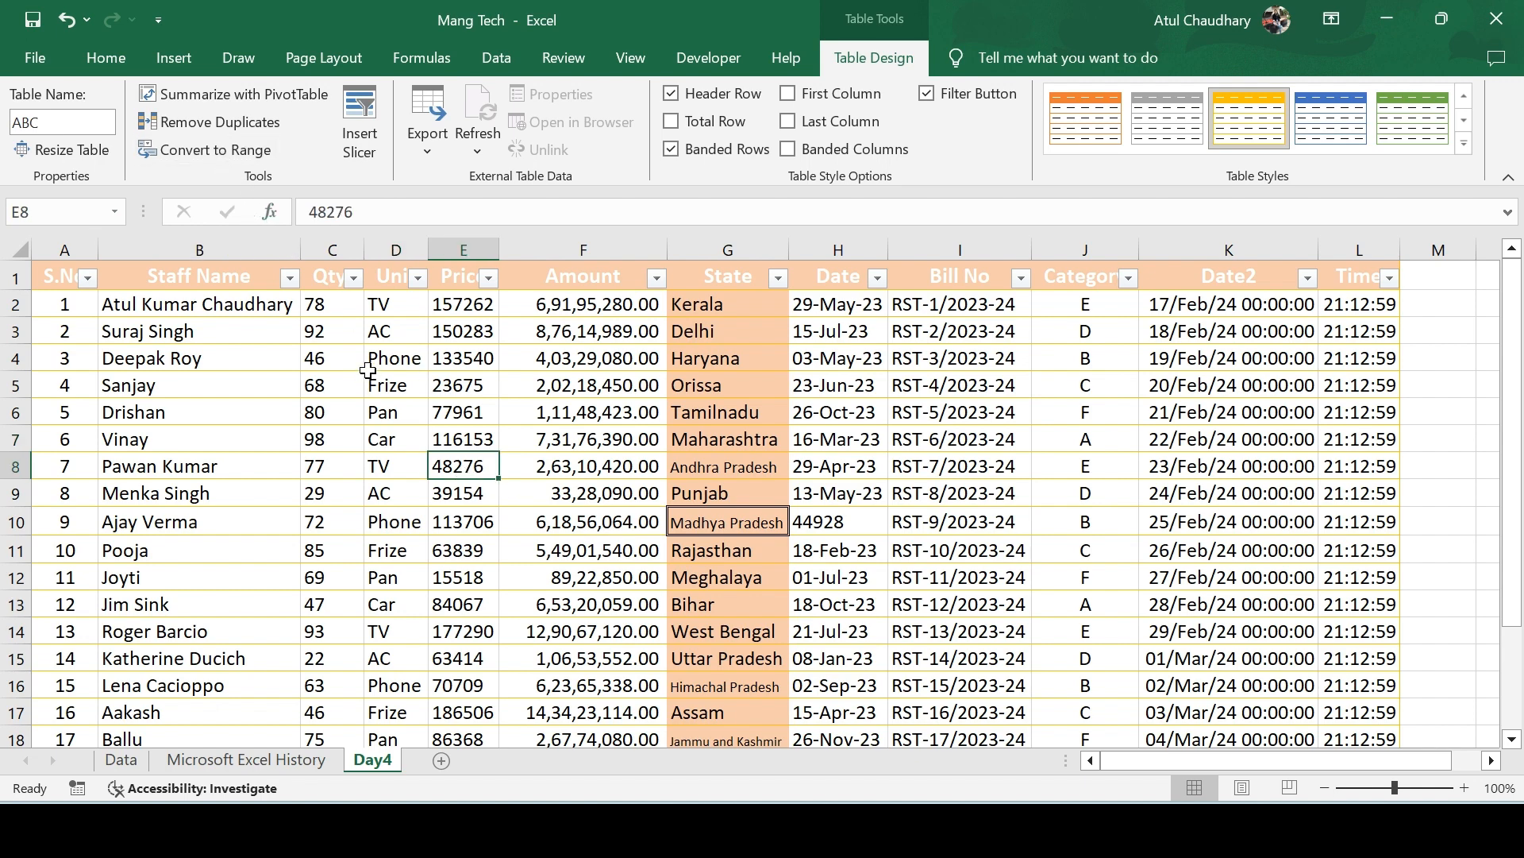
{"action": "left_click", "coordinate": [372, 364]}
{"action": "key", "text": "ctrl+Home"}
{"action": "key", "text": "ctrl+Down"}
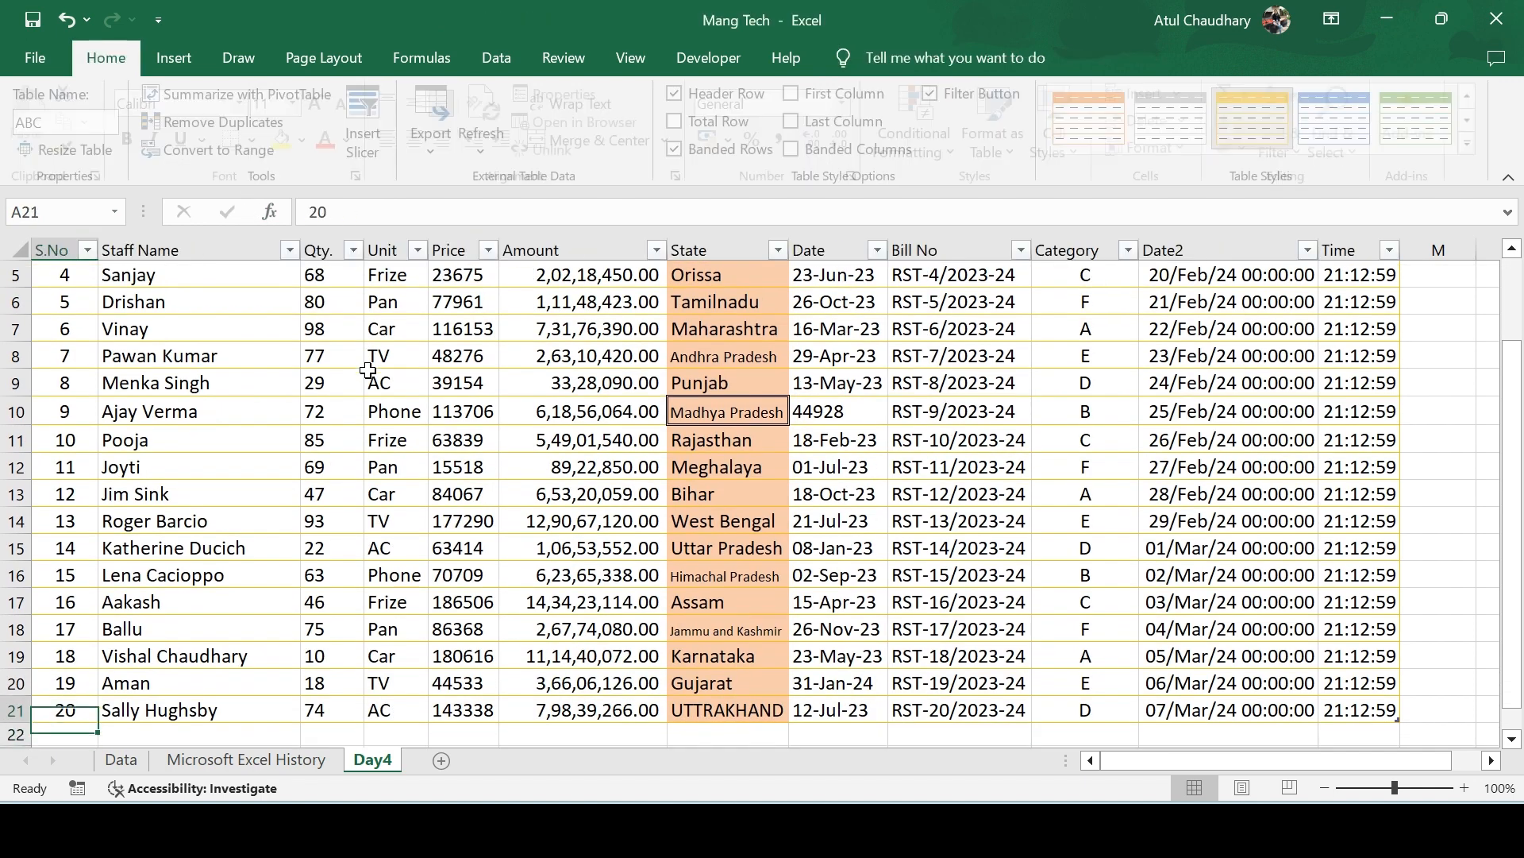
{"action": "key", "text": "ctrl+Up"}
{"action": "key", "text": "Down"}
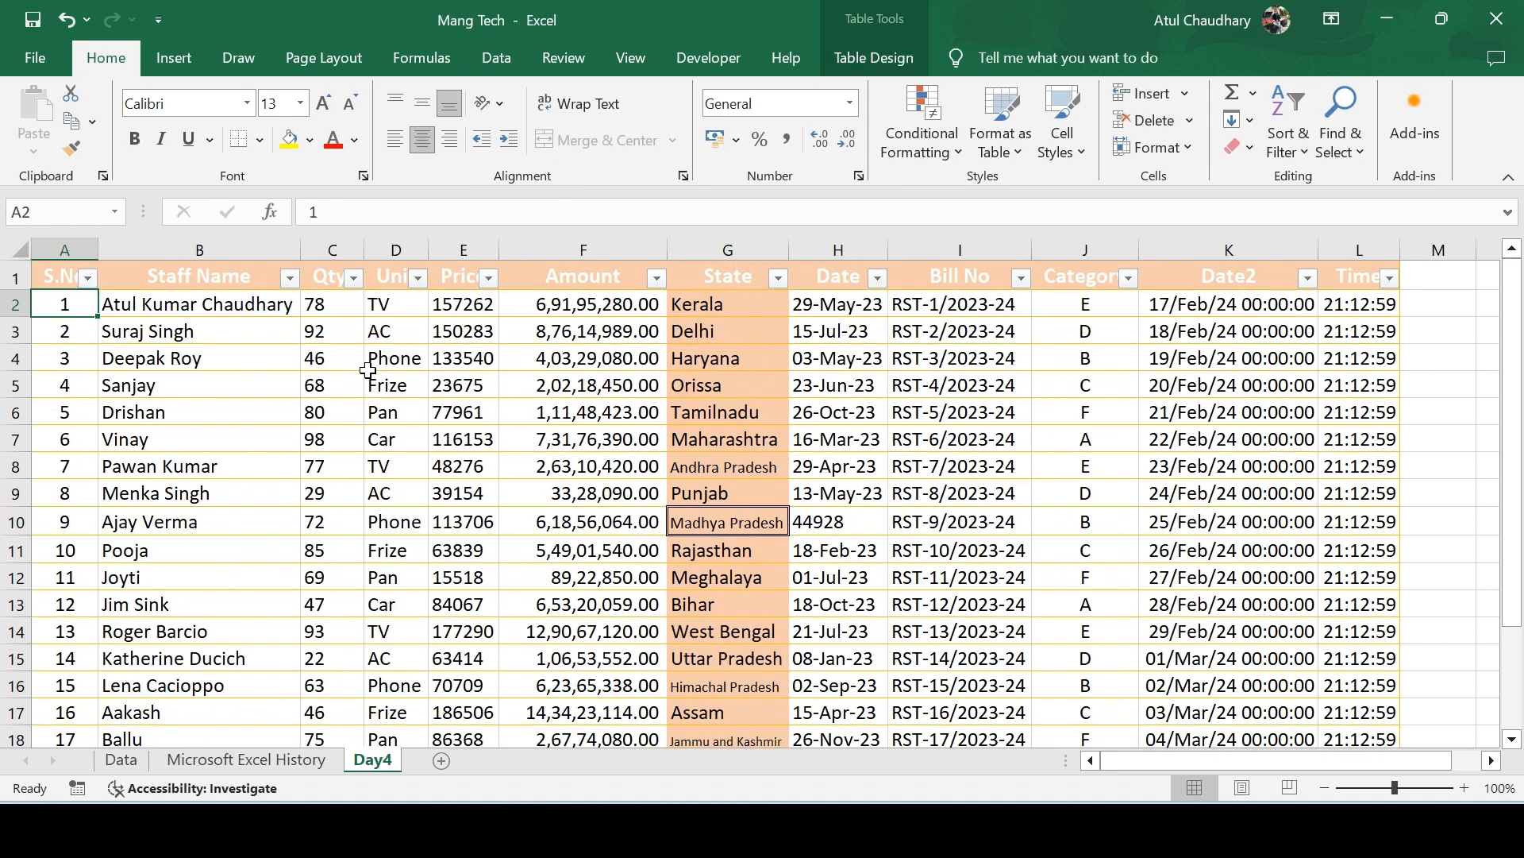
{"action": "key", "text": "Down"}
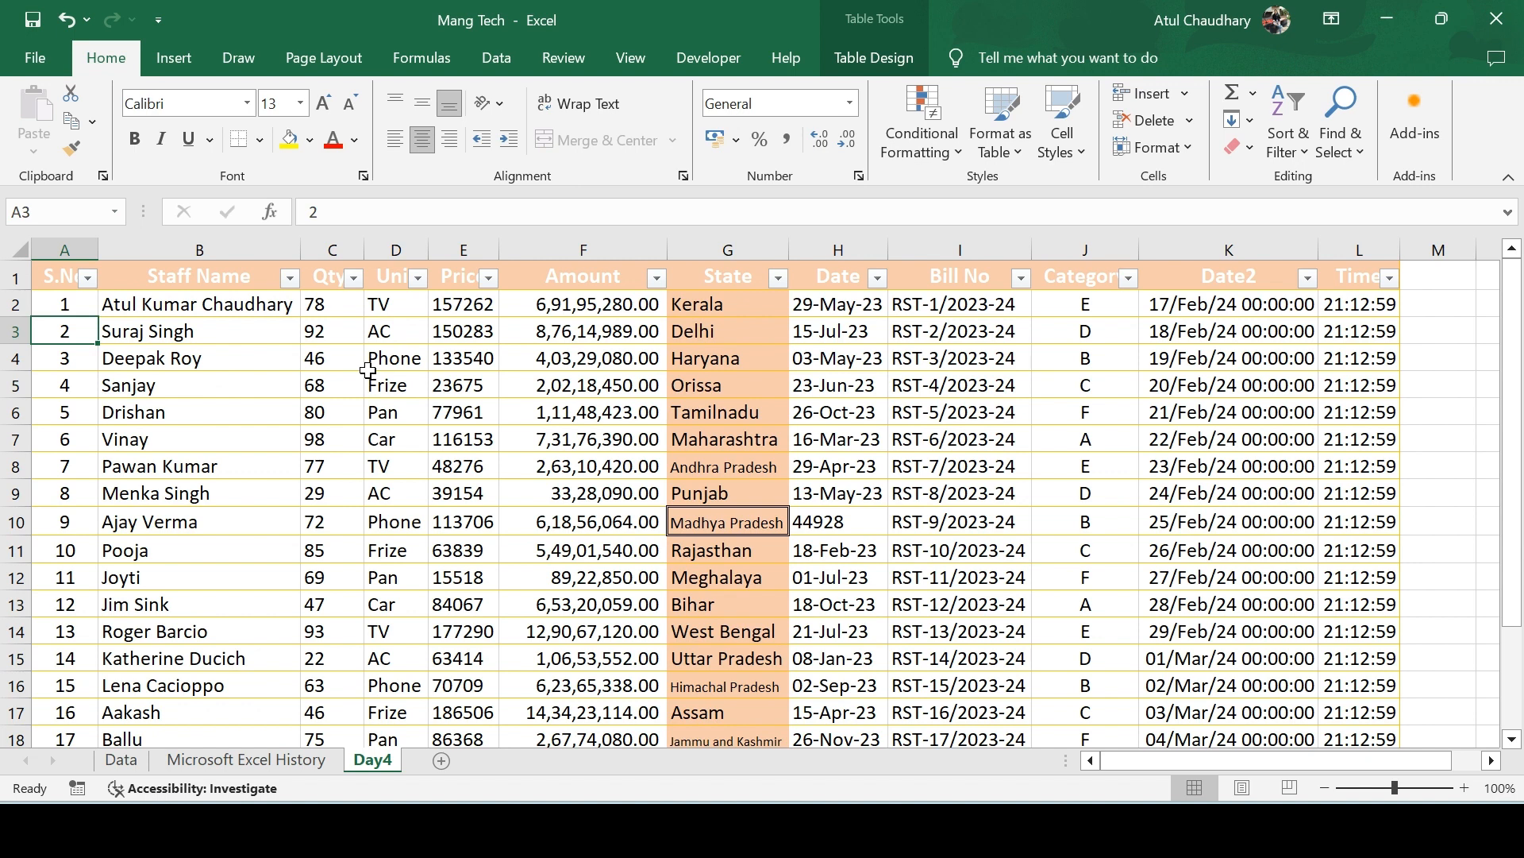
Convert the ABC table to a normal range.
{"action": "key", "text": "ctrl+Up"}
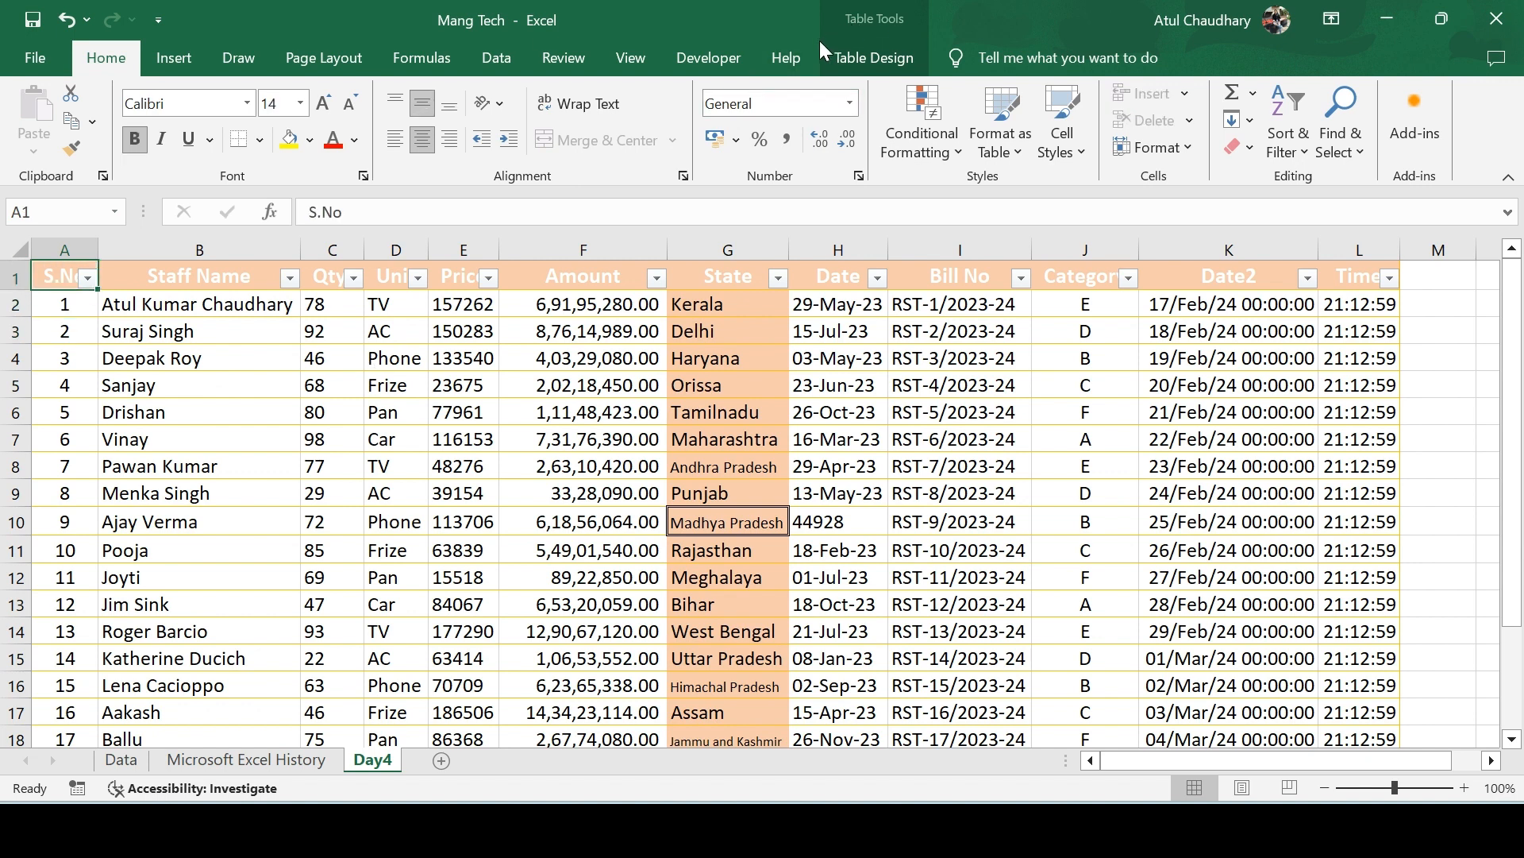
{"action": "left_click", "coordinate": [848, 60]}
{"action": "left_click", "coordinate": [213, 149]}
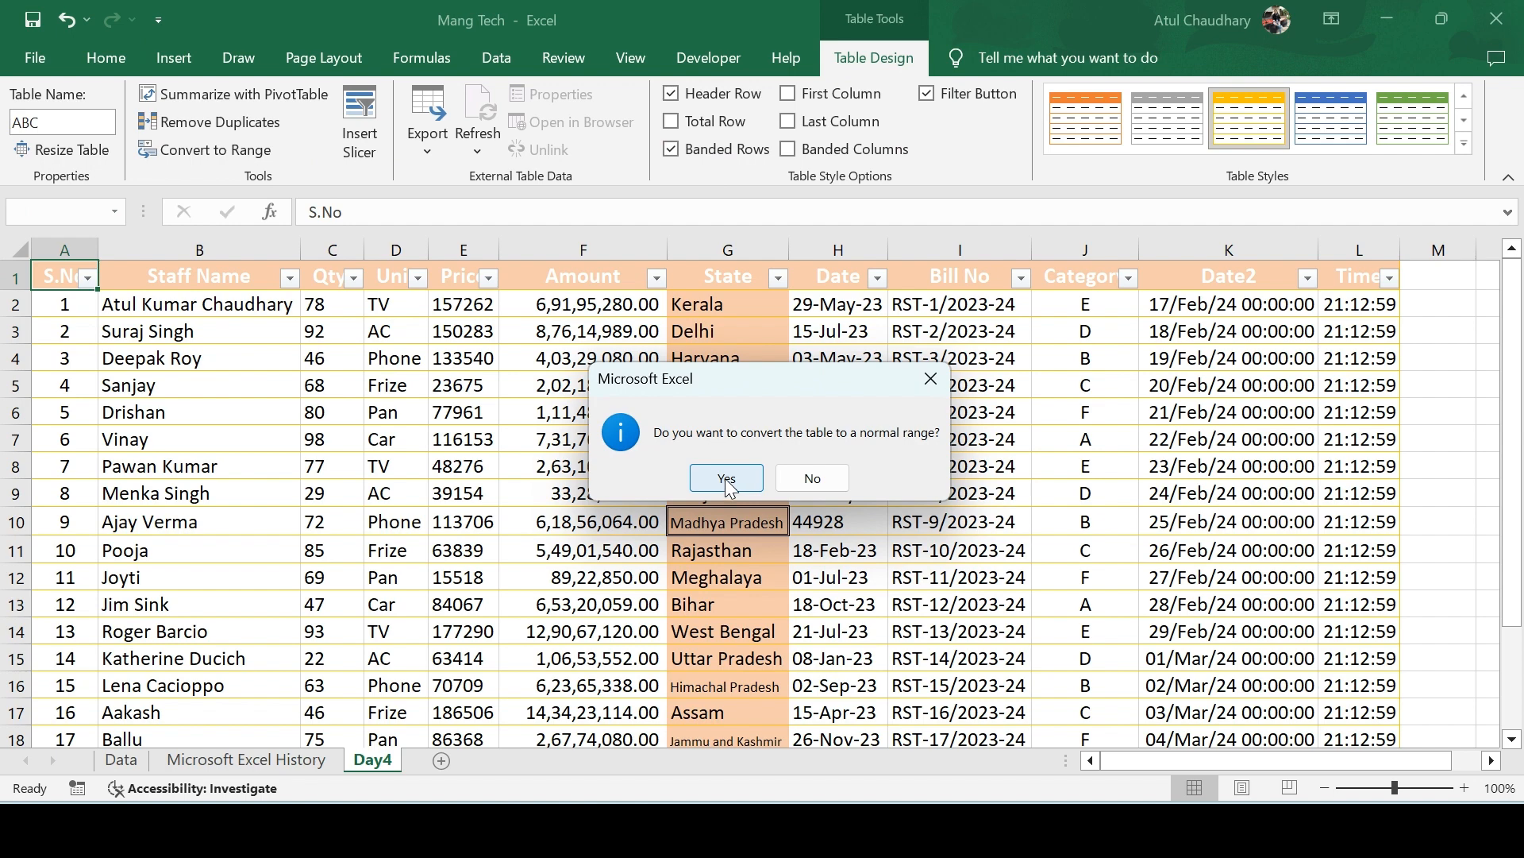
{"action": "left_click", "coordinate": [728, 478]}
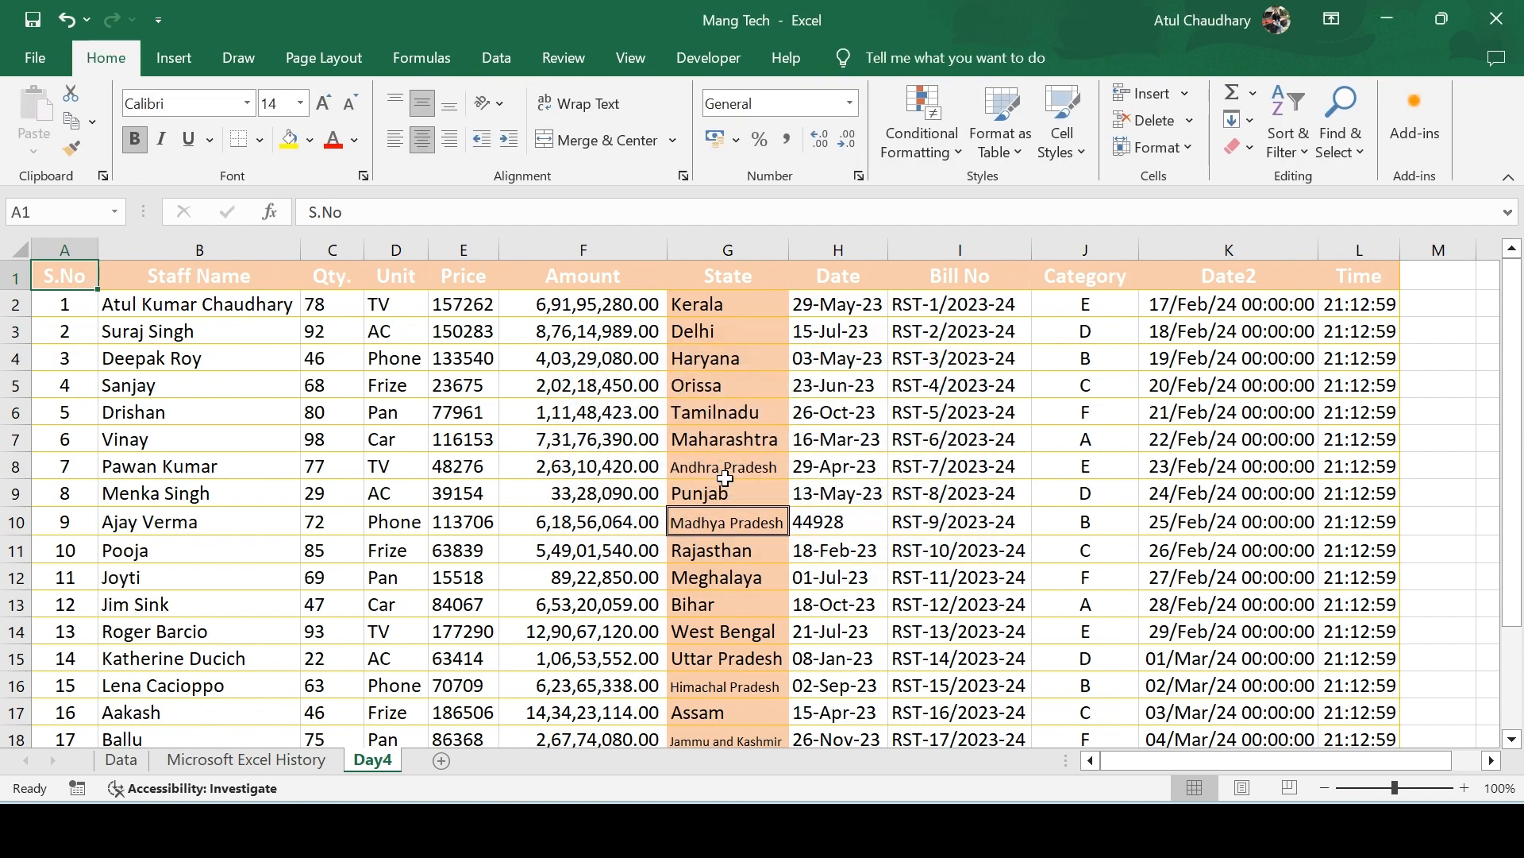
Examine the converted range from the S.No header to the last record and check the Amount cell F4.
{"action": "key", "text": "Down"}
{"action": "key", "text": "ctrl+End"}
{"action": "key", "text": "Up"}
{"action": "key", "text": "Up"}
{"action": "key", "text": "Home"}
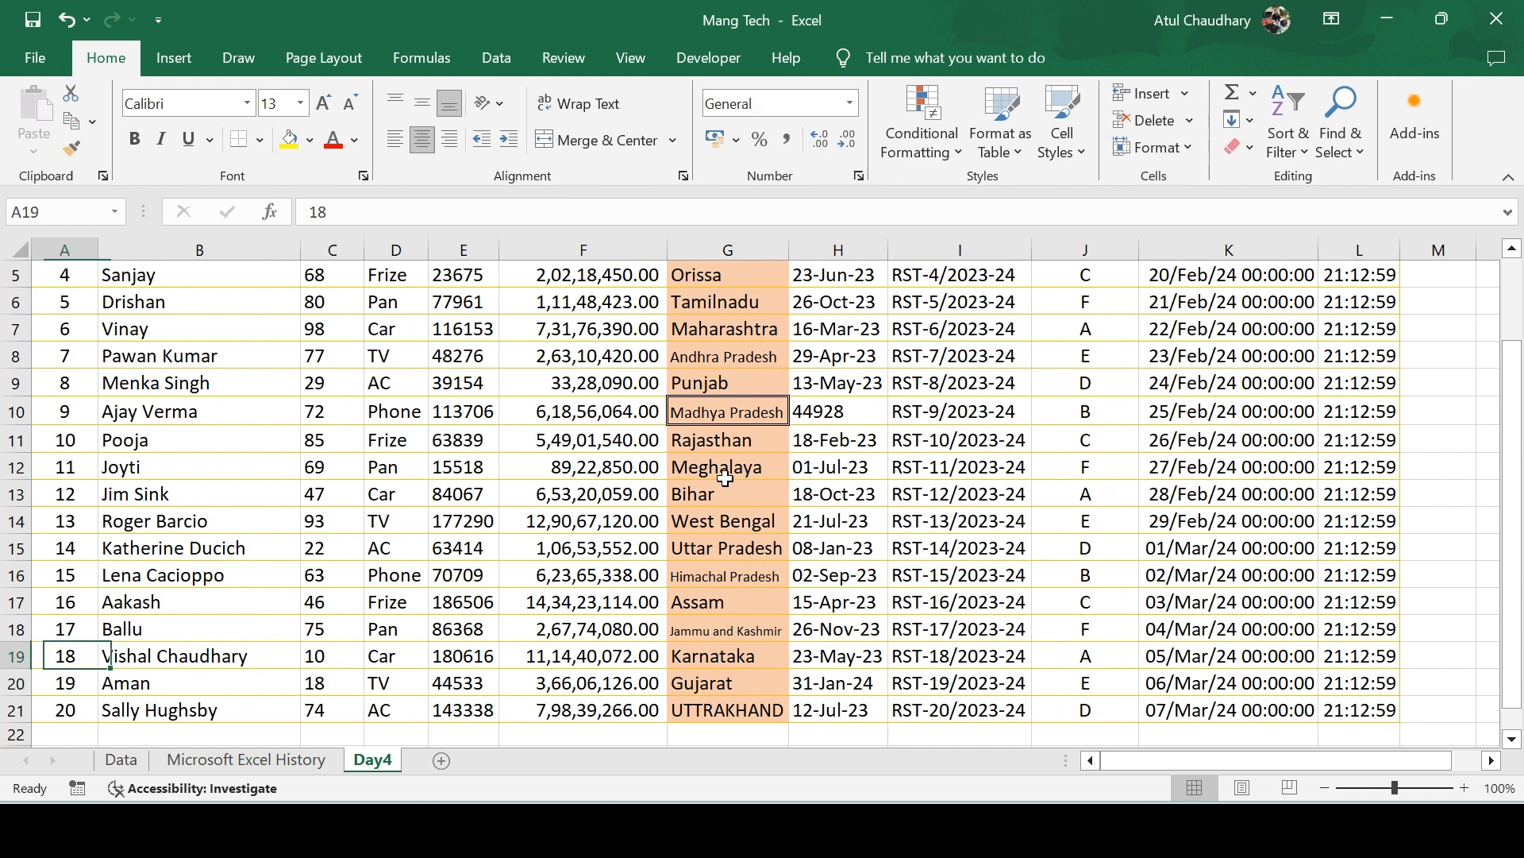
{"action": "key", "text": "ctrl+Home"}
{"action": "key", "text": "Down"}
{"action": "left_click", "coordinate": [583, 358]}
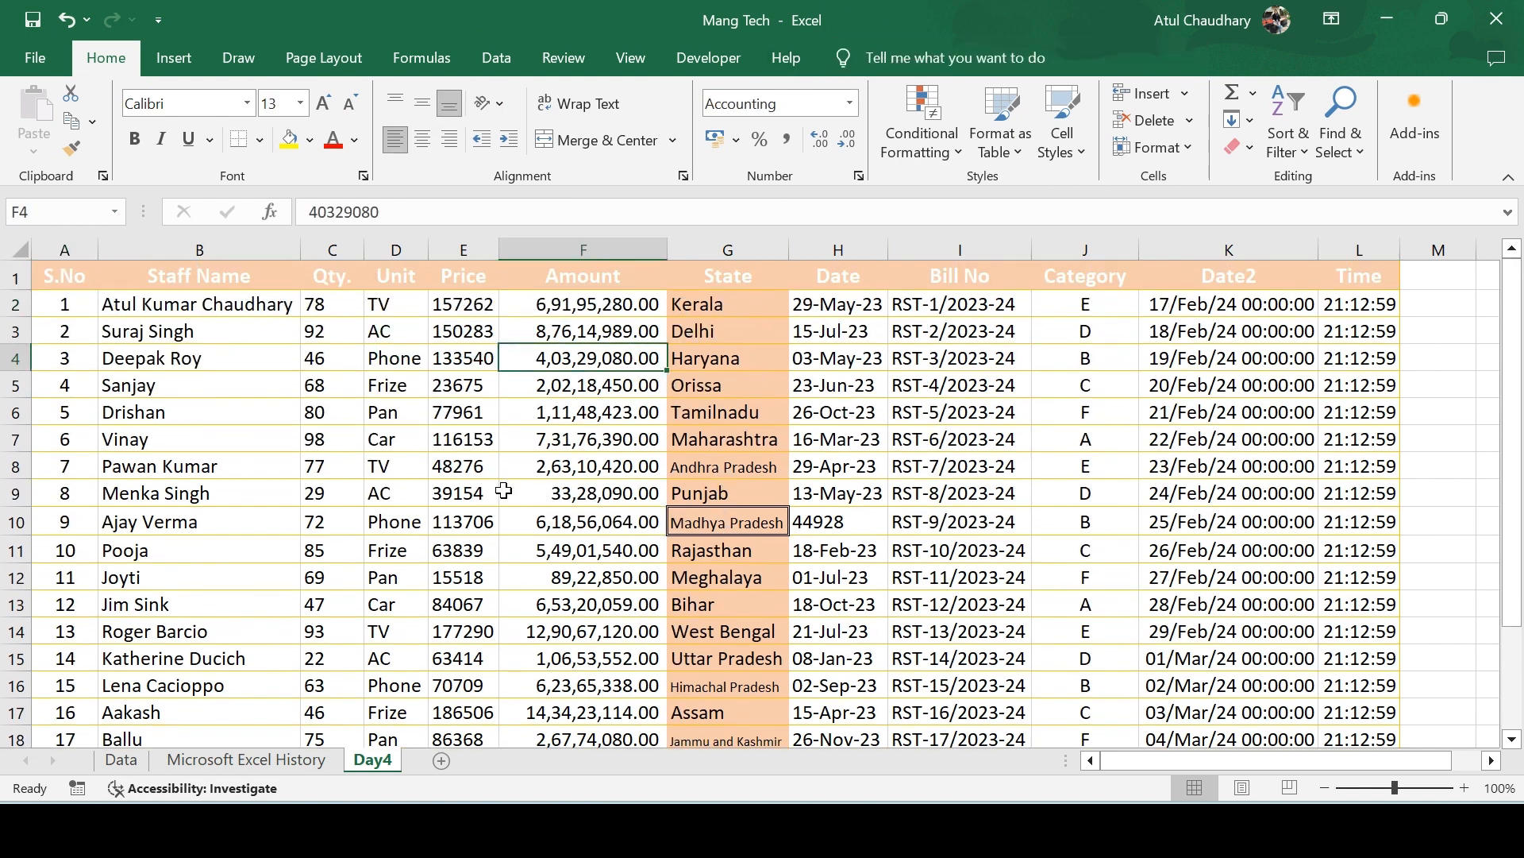
Undo the conversion to a normal range and select the Amount cell F7.
{"action": "key", "text": "ctrl+Home"}
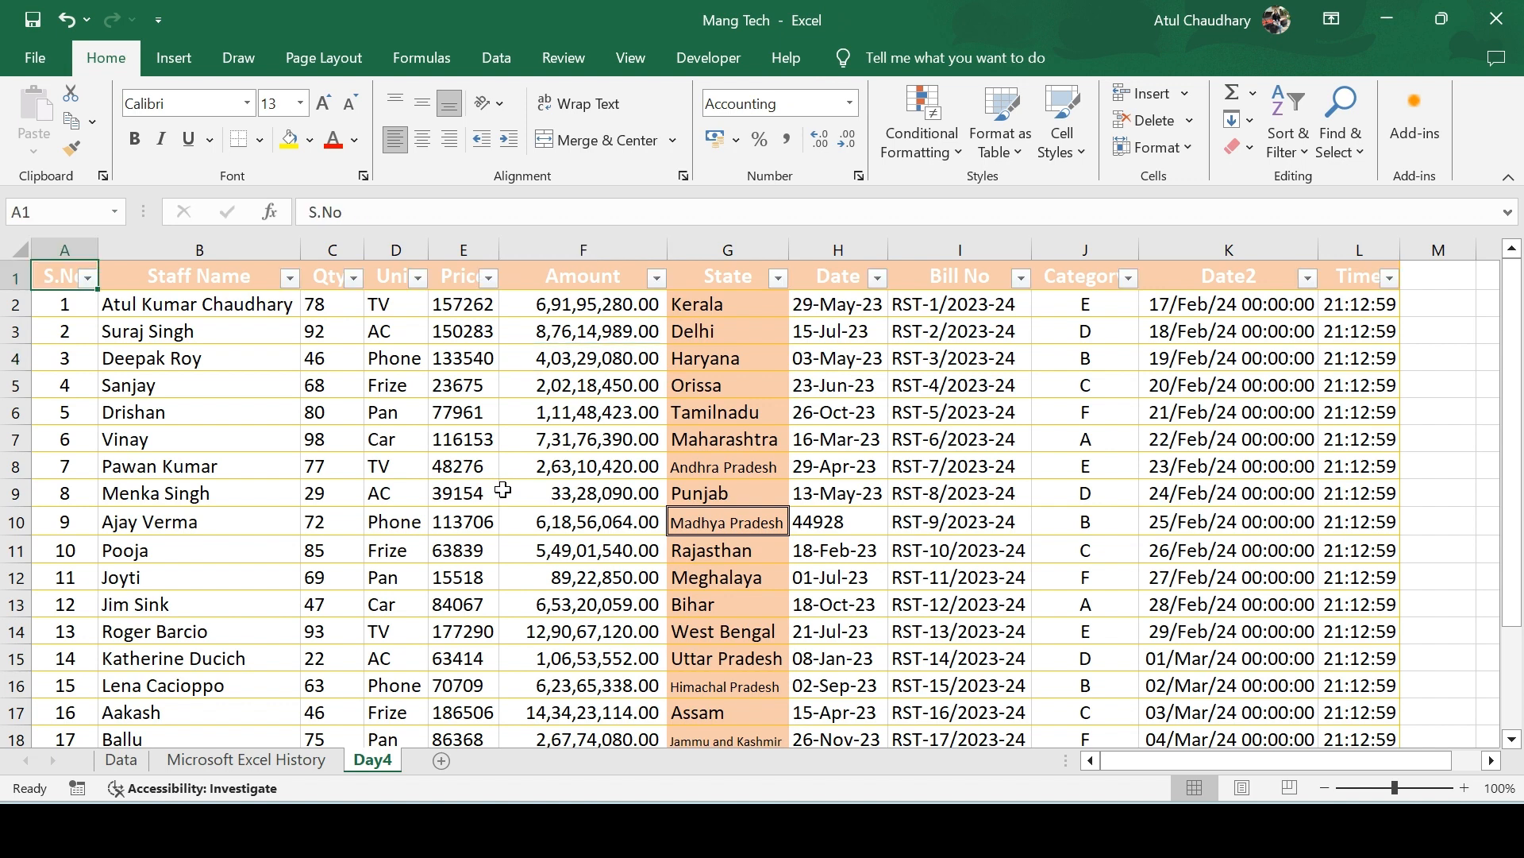
{"action": "key", "text": "ctrl+t"}
{"action": "key", "text": "Return"}
{"action": "left_click", "coordinate": [613, 445]}
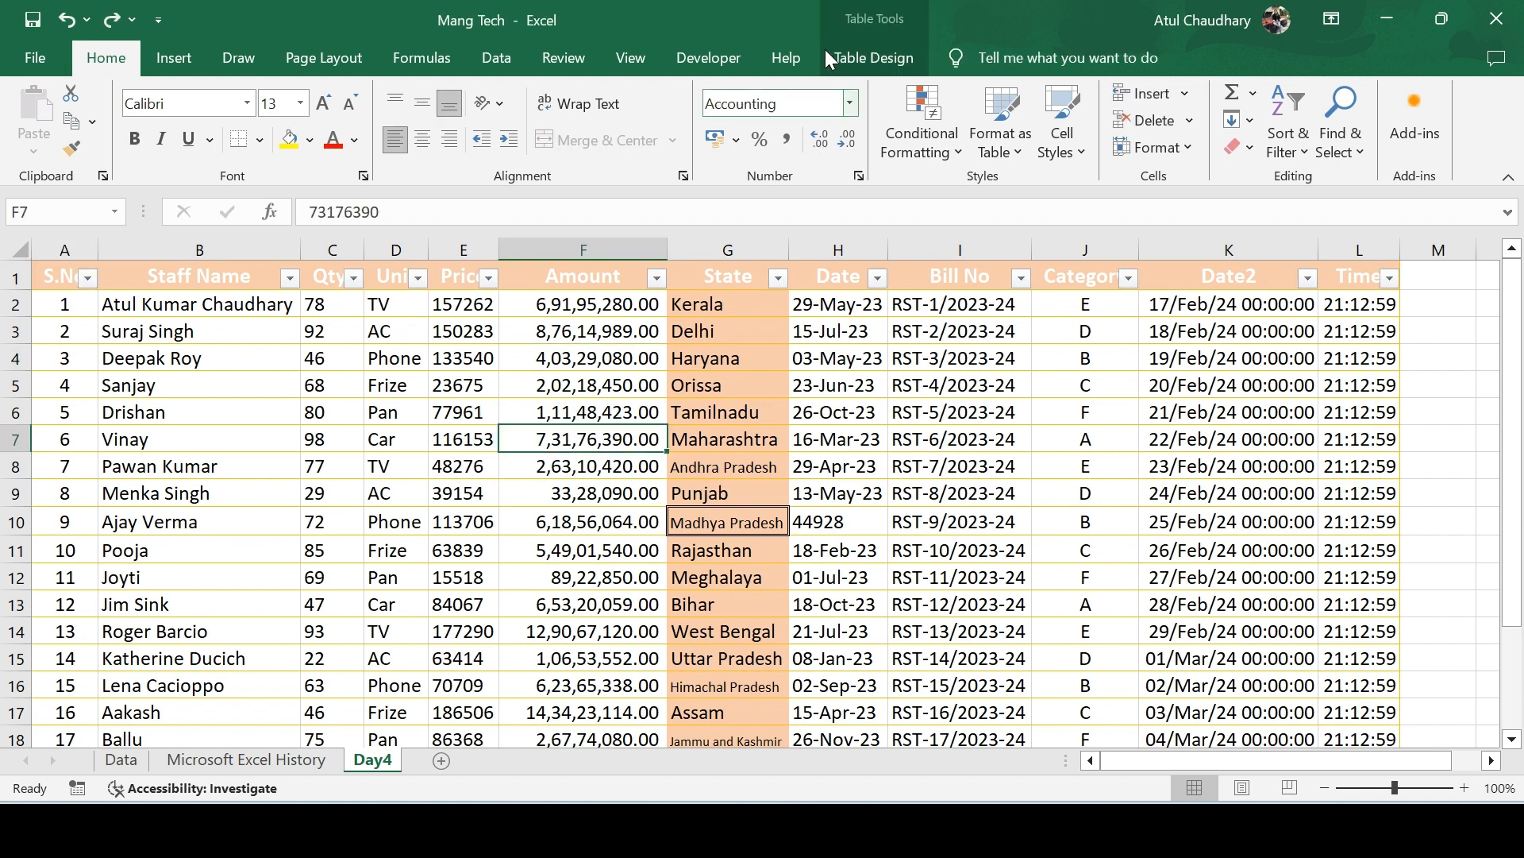
Bring the empty columns beside the ABC table into view and select the Time cell L2.
{"action": "left_click", "coordinate": [843, 57]}
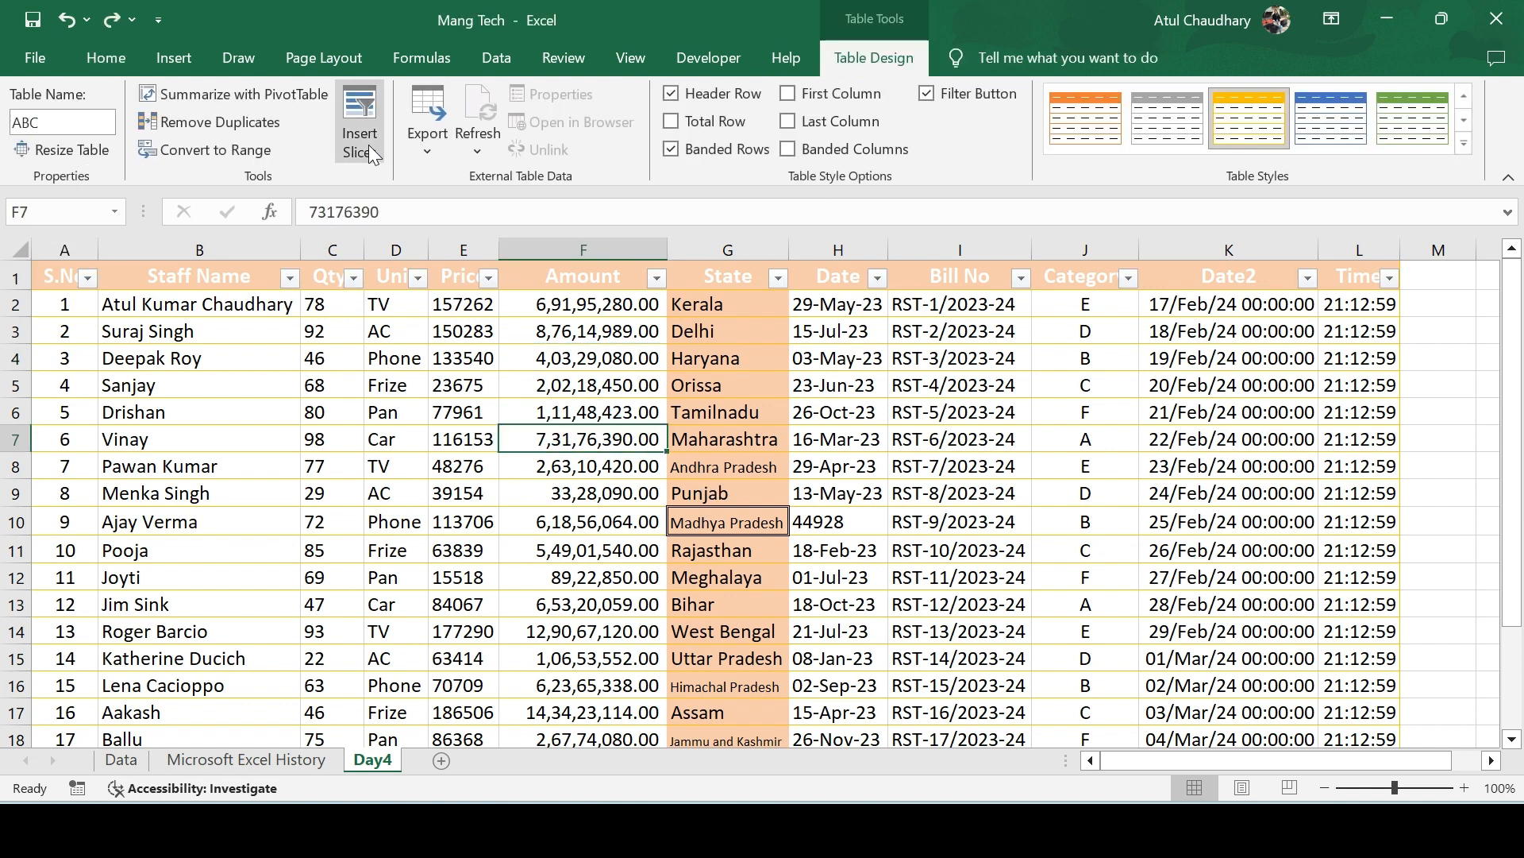
{"action": "left_click", "coordinate": [898, 378]}
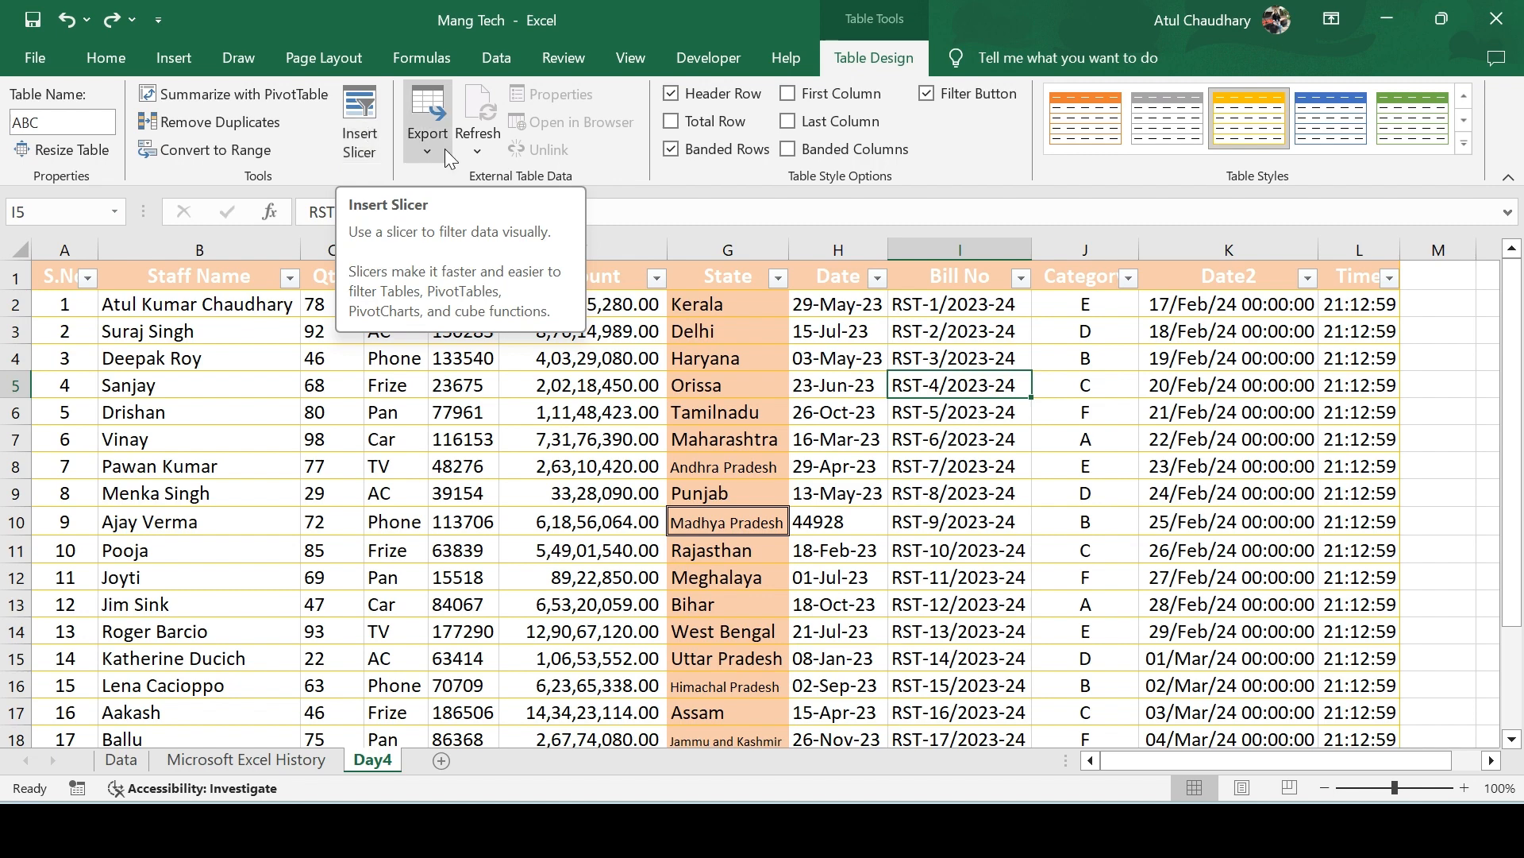
{"action": "left_click", "coordinate": [1446, 350]}
{"action": "key", "text": "Right"}
{"action": "key", "text": "Right"}
{"action": "scroll", "coordinate": [1446, 351], "scroll_direction": "right", "scroll_amount": 2}
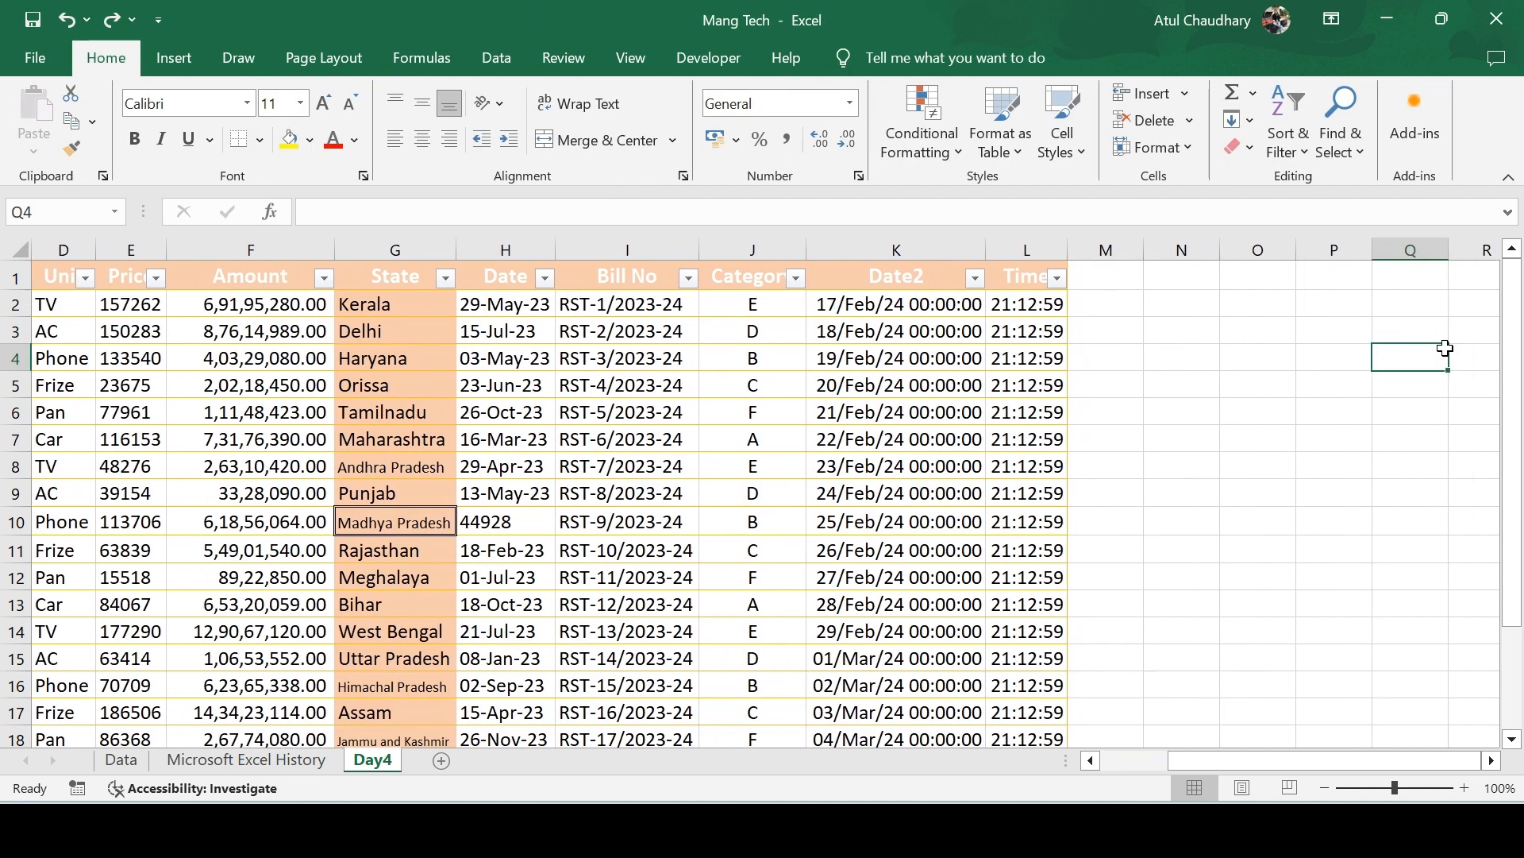
{"action": "key", "text": "ctrl+Left"}
{"action": "key", "text": "Up"}
{"action": "key", "text": "Up"}
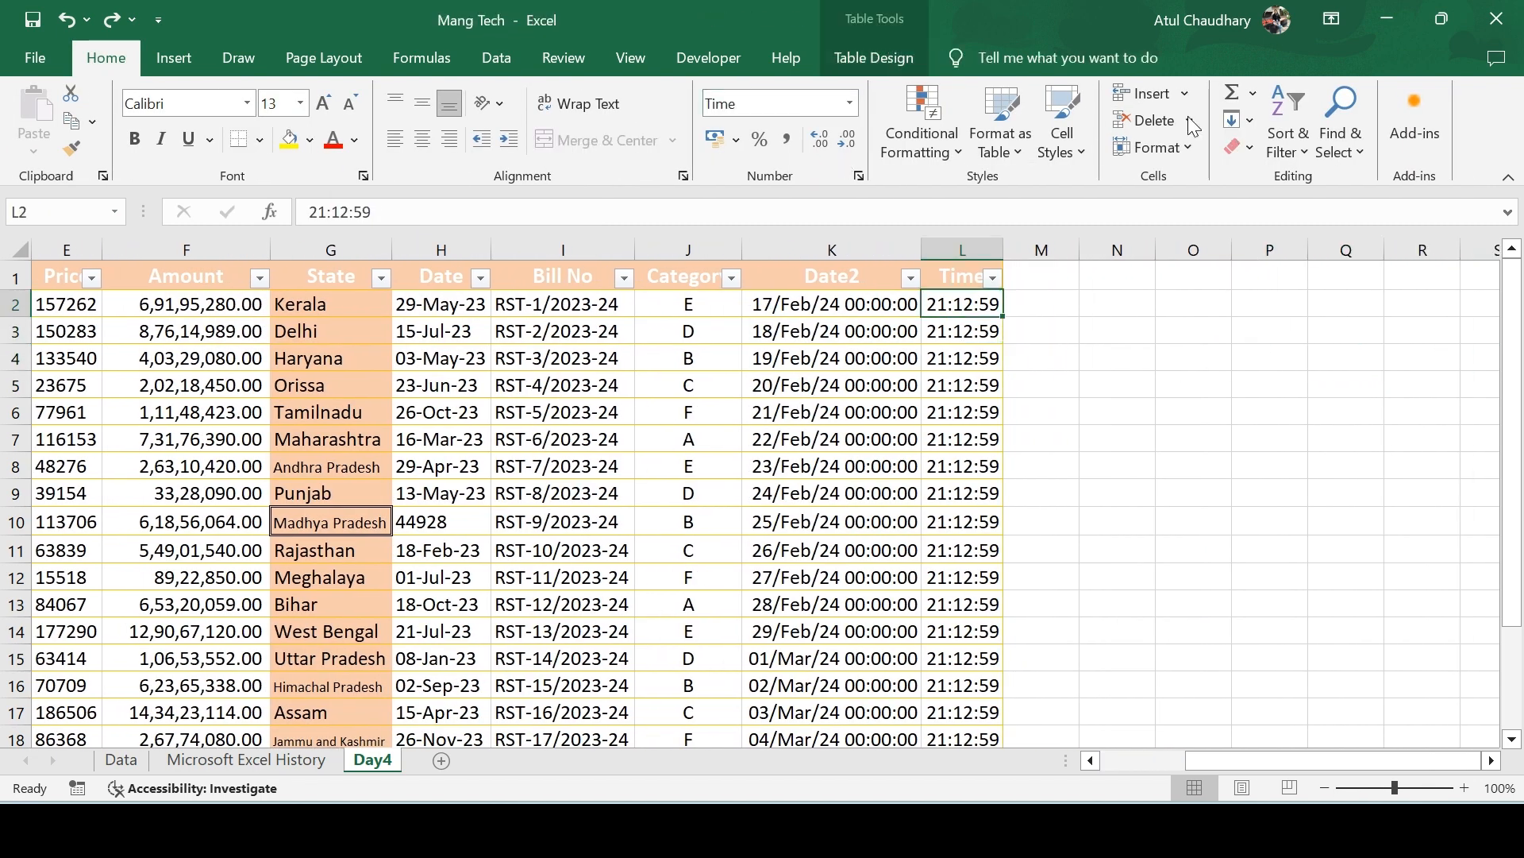
Insert a slicer for the State field and move it to the empty columns beside the Time column.
{"action": "left_click", "coordinate": [882, 58]}
{"action": "left_click", "coordinate": [361, 141]}
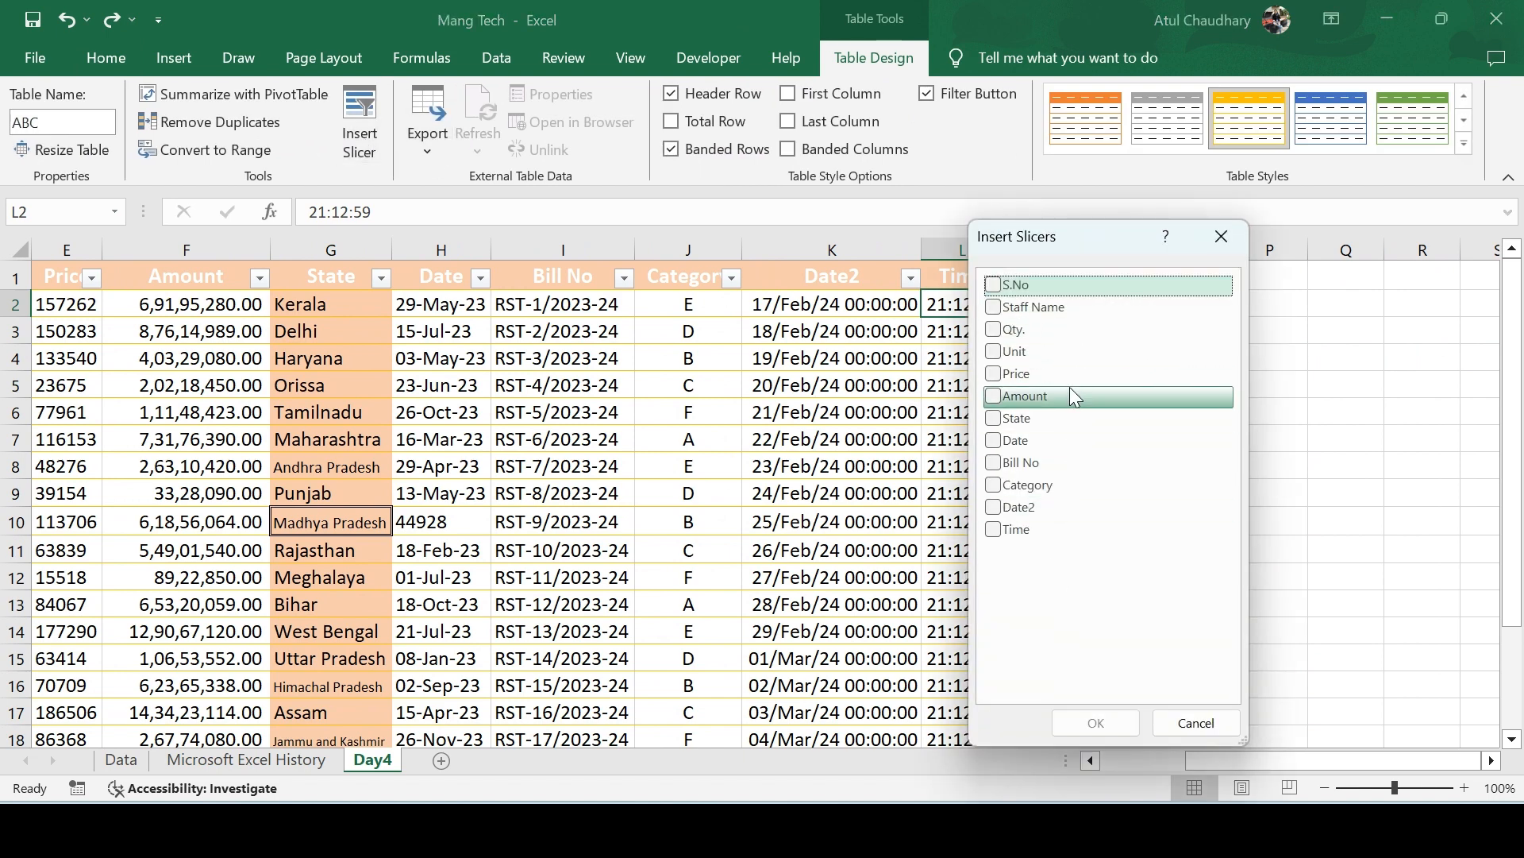
{"action": "left_click", "coordinate": [994, 419]}
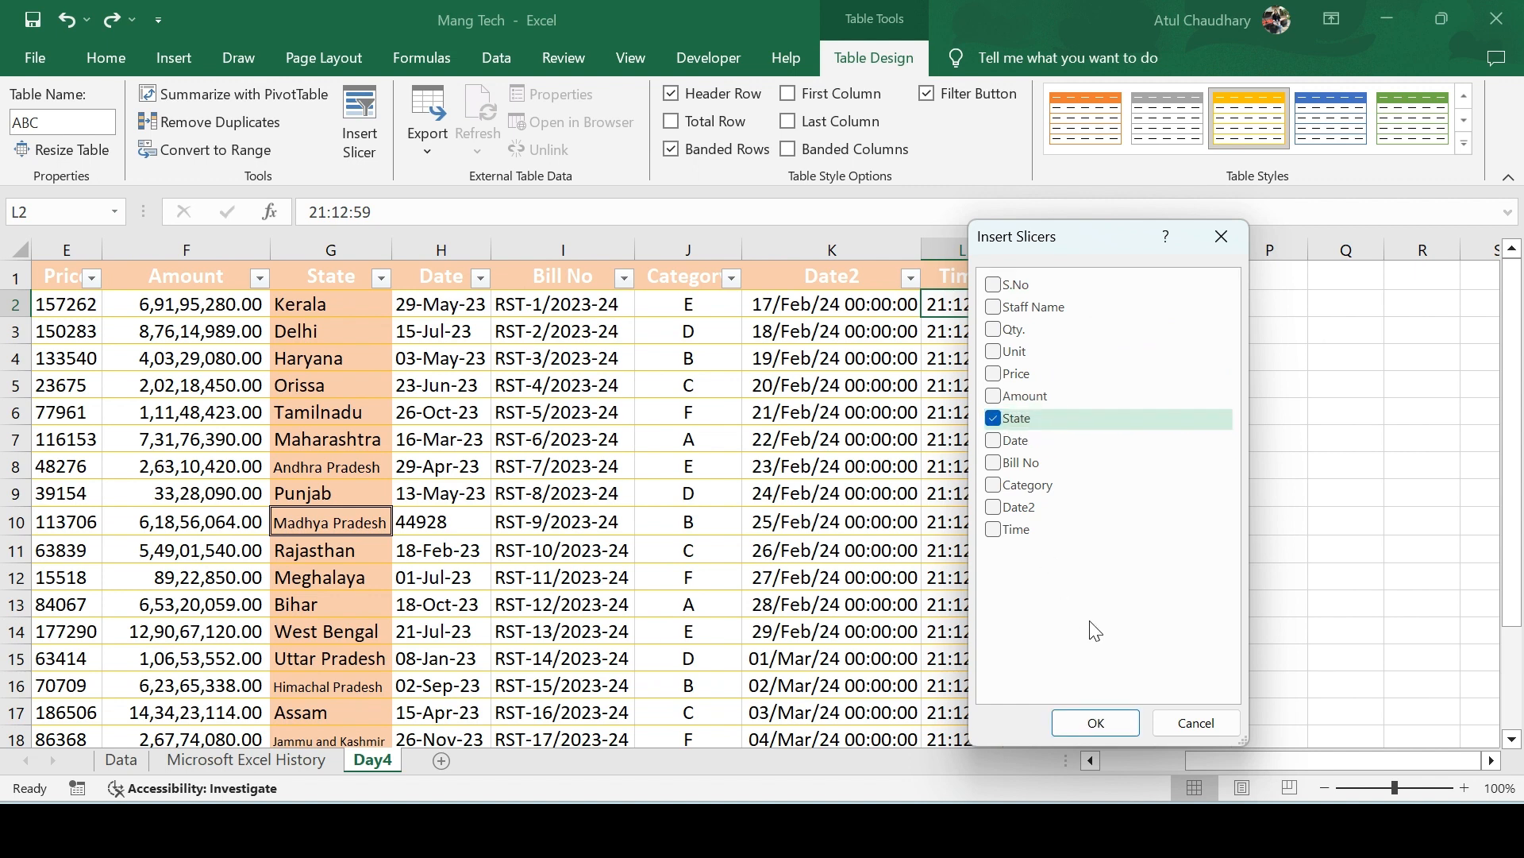
{"action": "left_click", "coordinate": [1103, 722]}
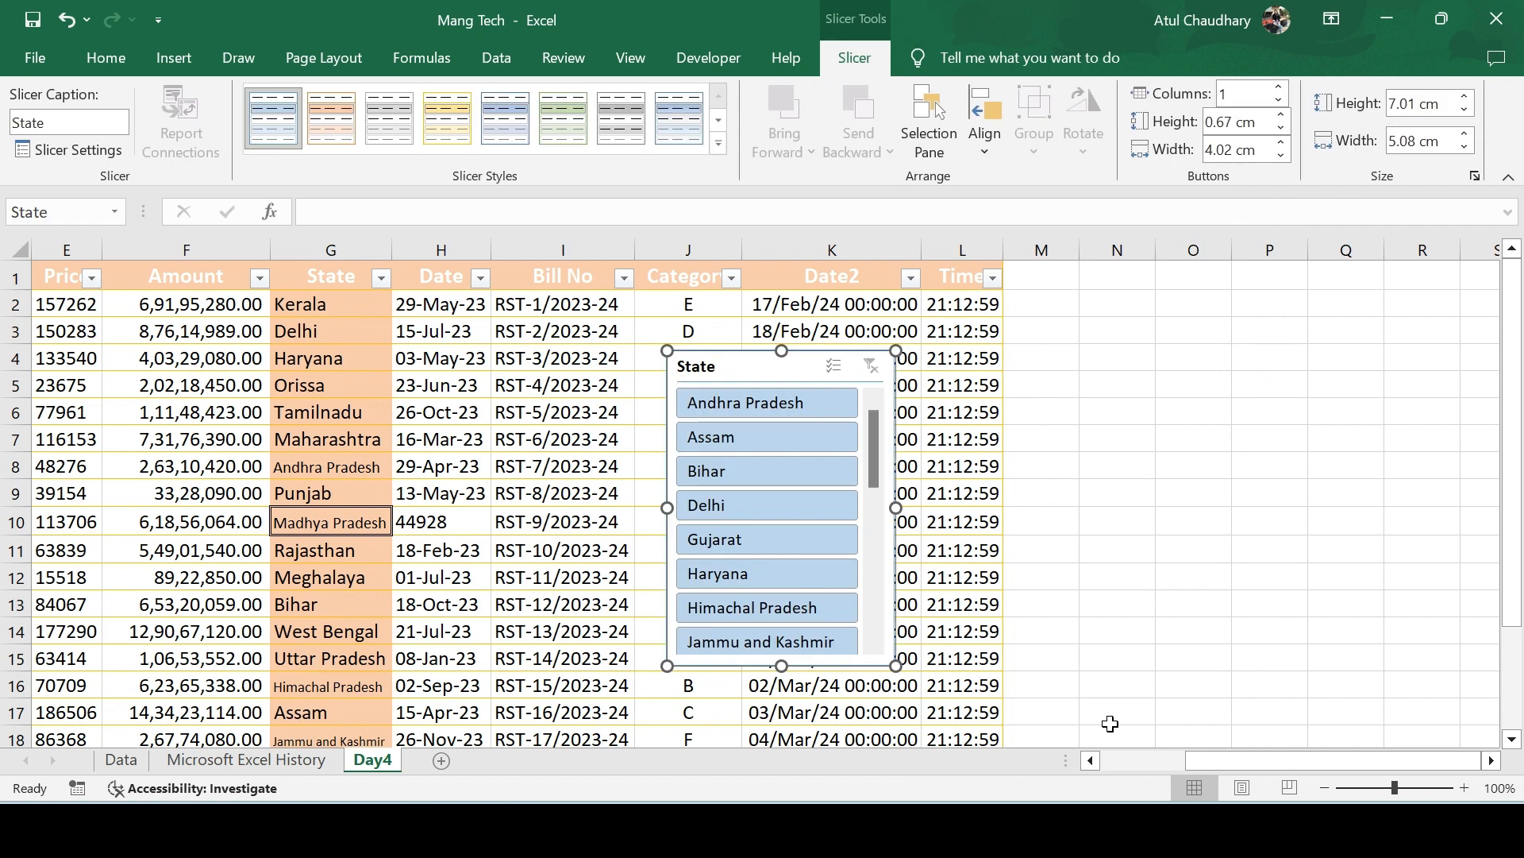
{"action": "left_click_drag", "start_coordinate": [794, 370], "coordinate": [1159, 282]}
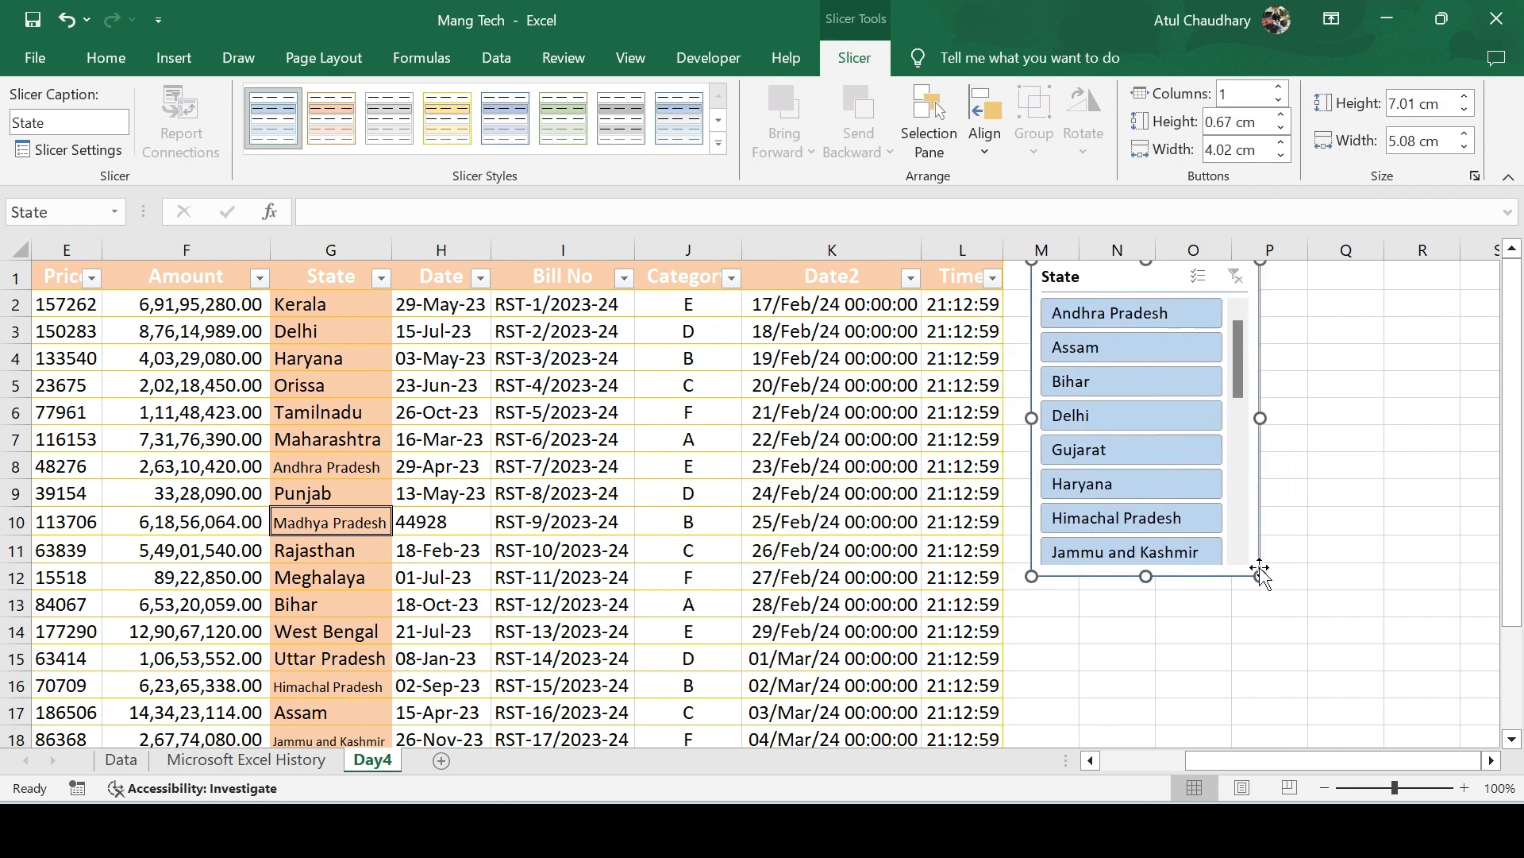
{"action": "left_click_drag", "start_coordinate": [1245, 381], "coordinate": [1255, 334]}
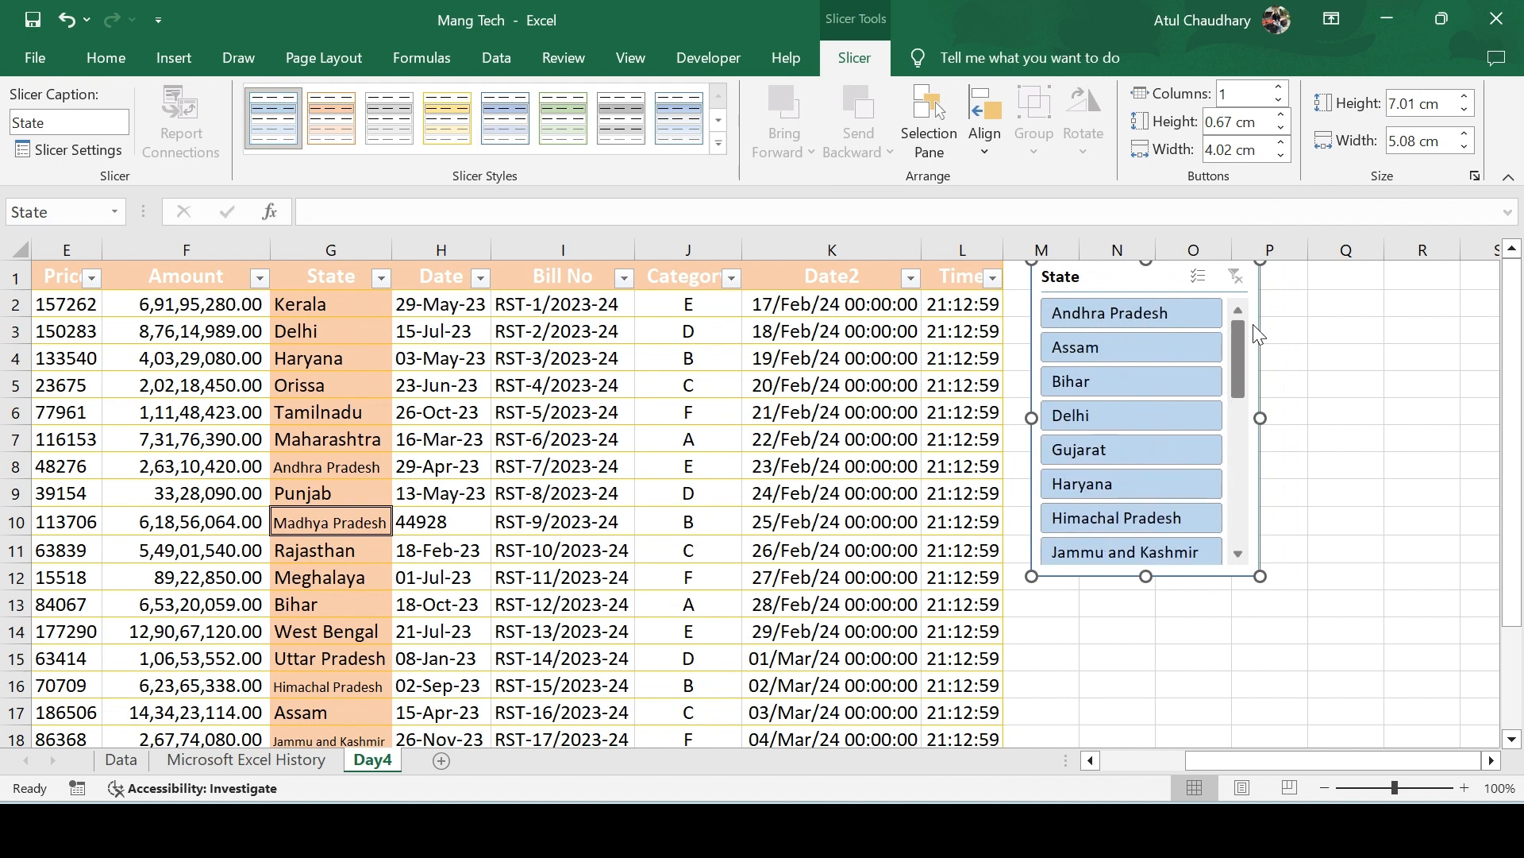
Filter the table with the State slicer by Andhra Pradesh, Bihar, Delhi, Haryana and Himachal Pradesh in turn.
{"action": "left_click", "coordinate": [1126, 311]}
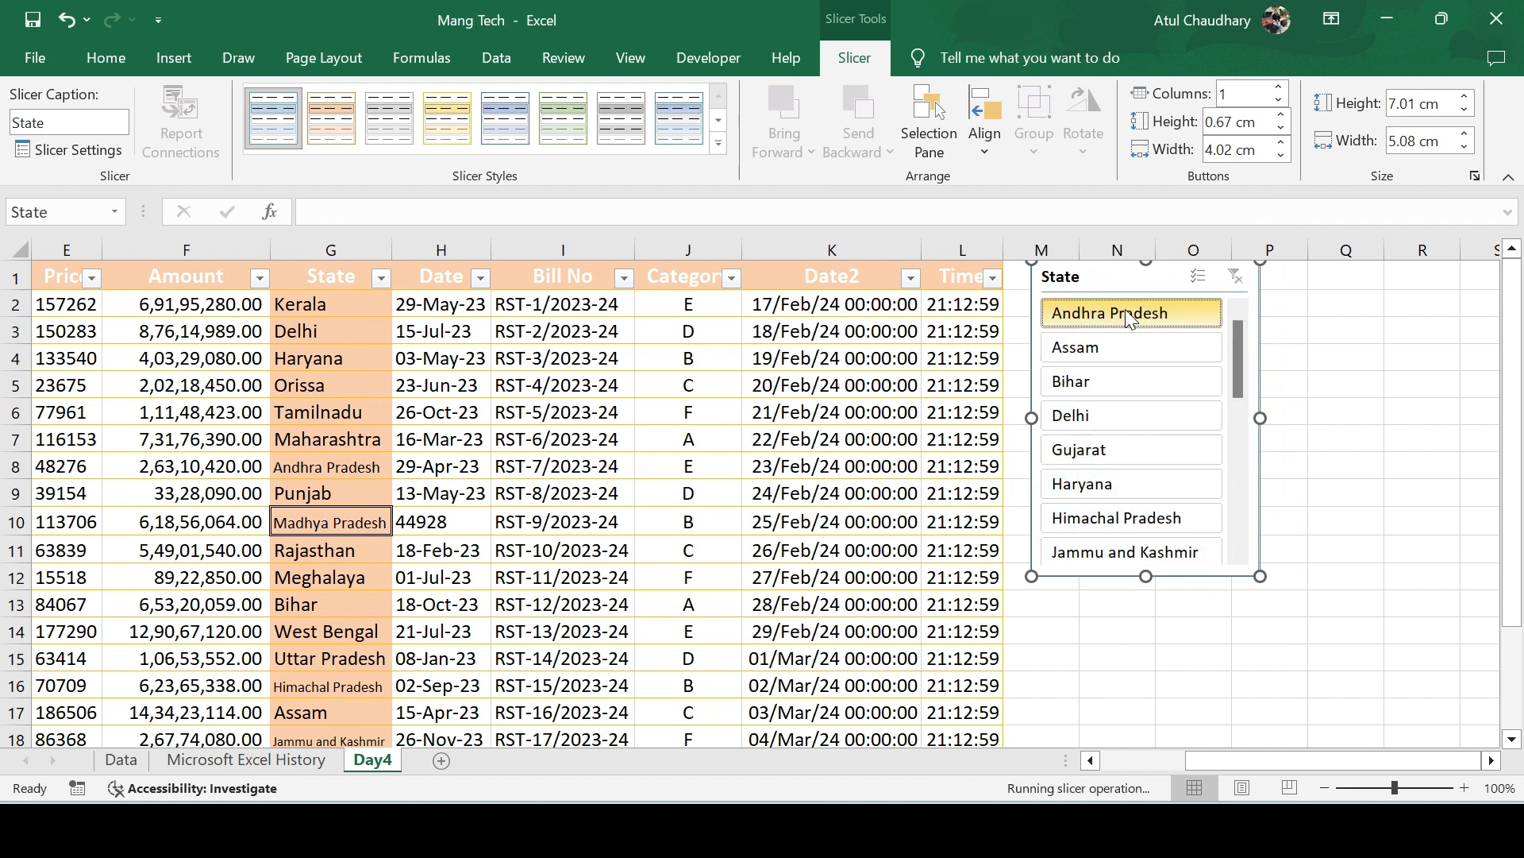
{"action": "left_click", "coordinate": [1103, 401]}
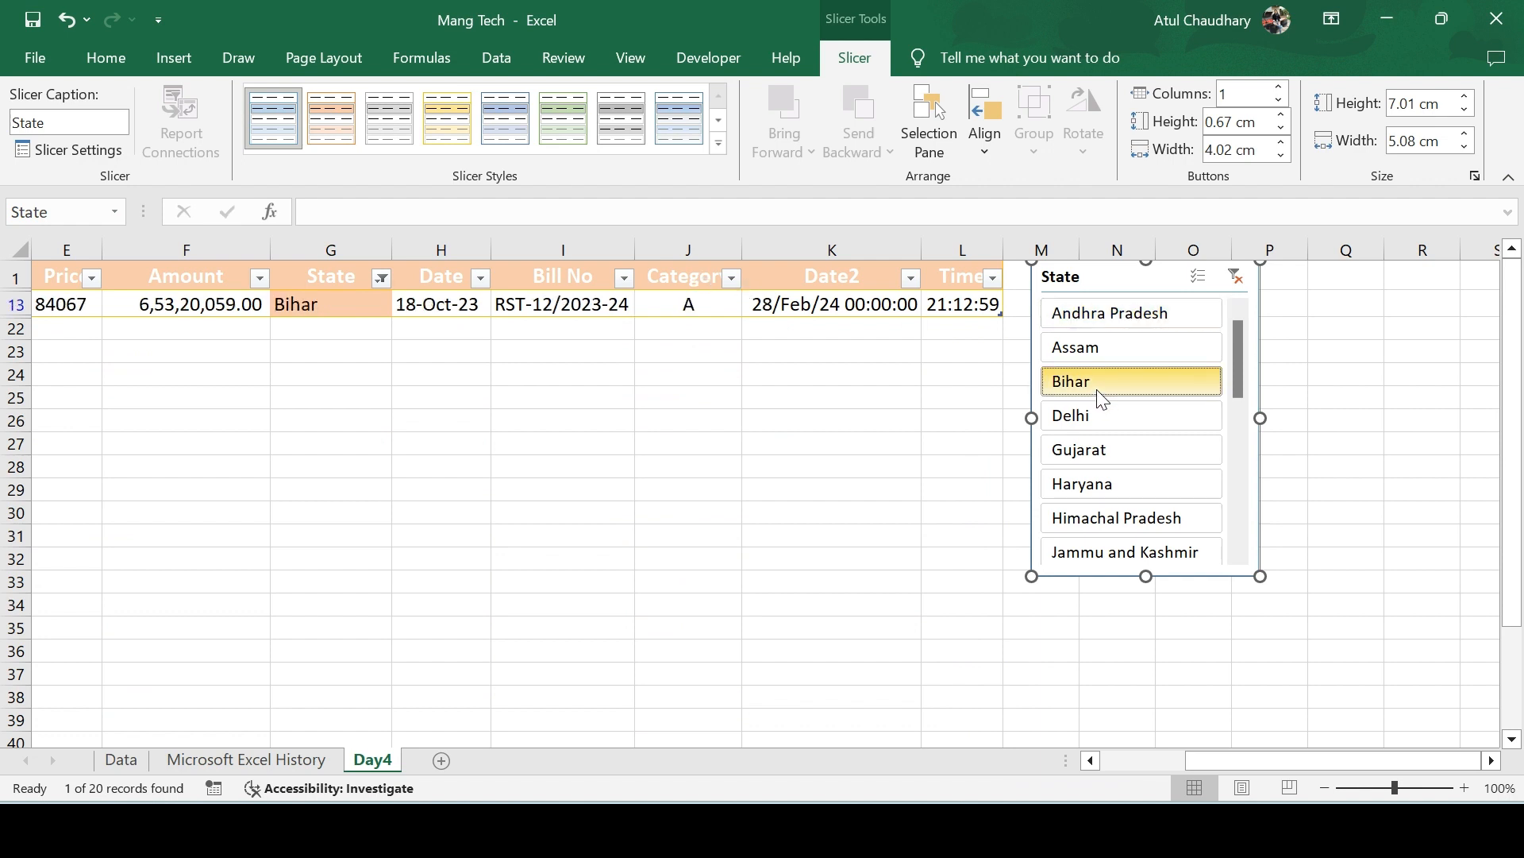
{"action": "left_click", "coordinate": [1106, 421]}
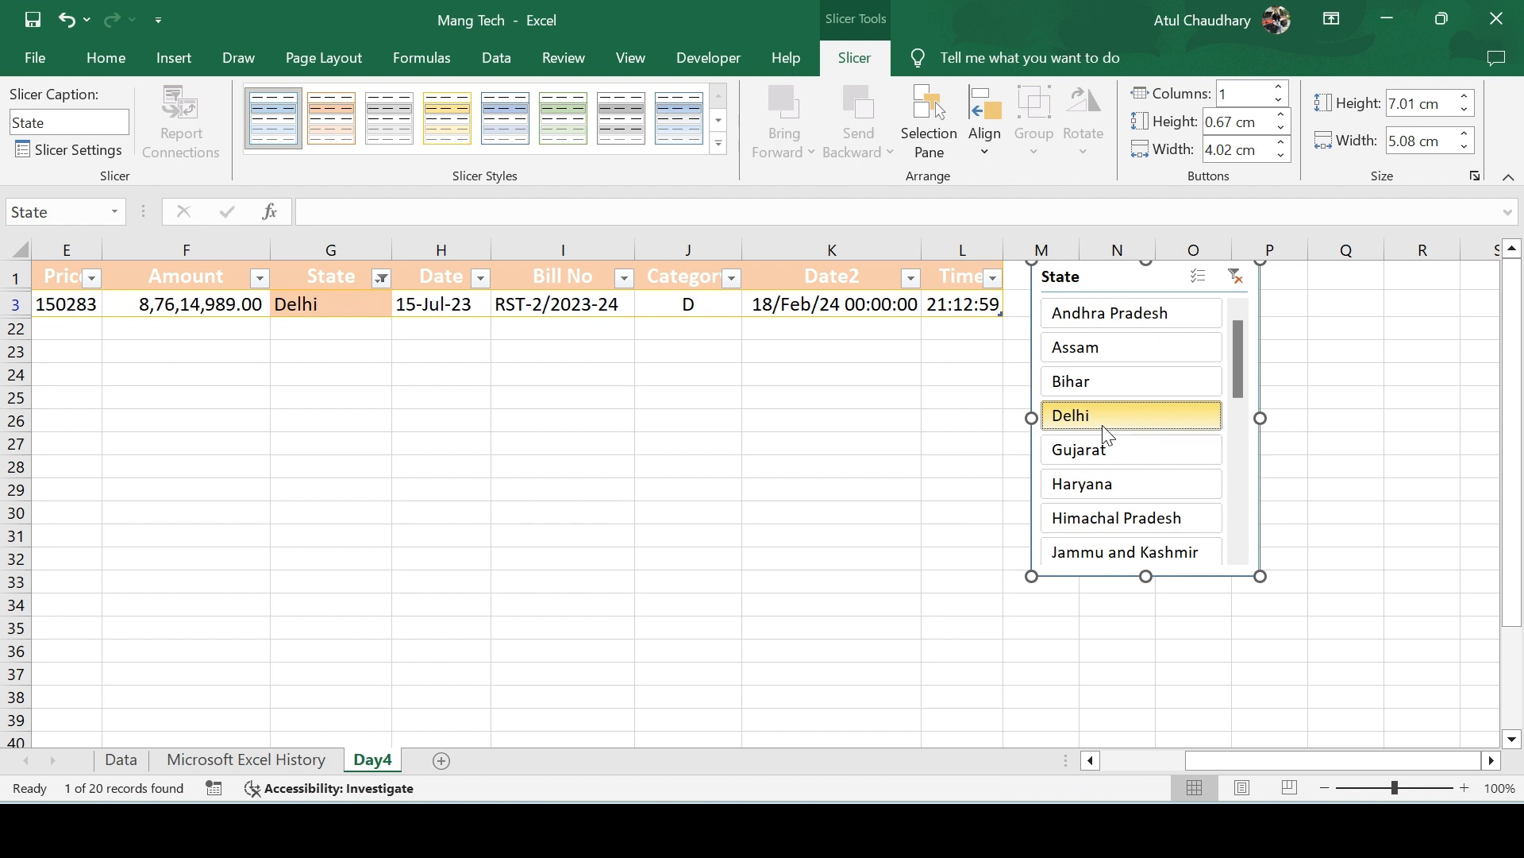
{"action": "left_click", "coordinate": [1109, 492]}
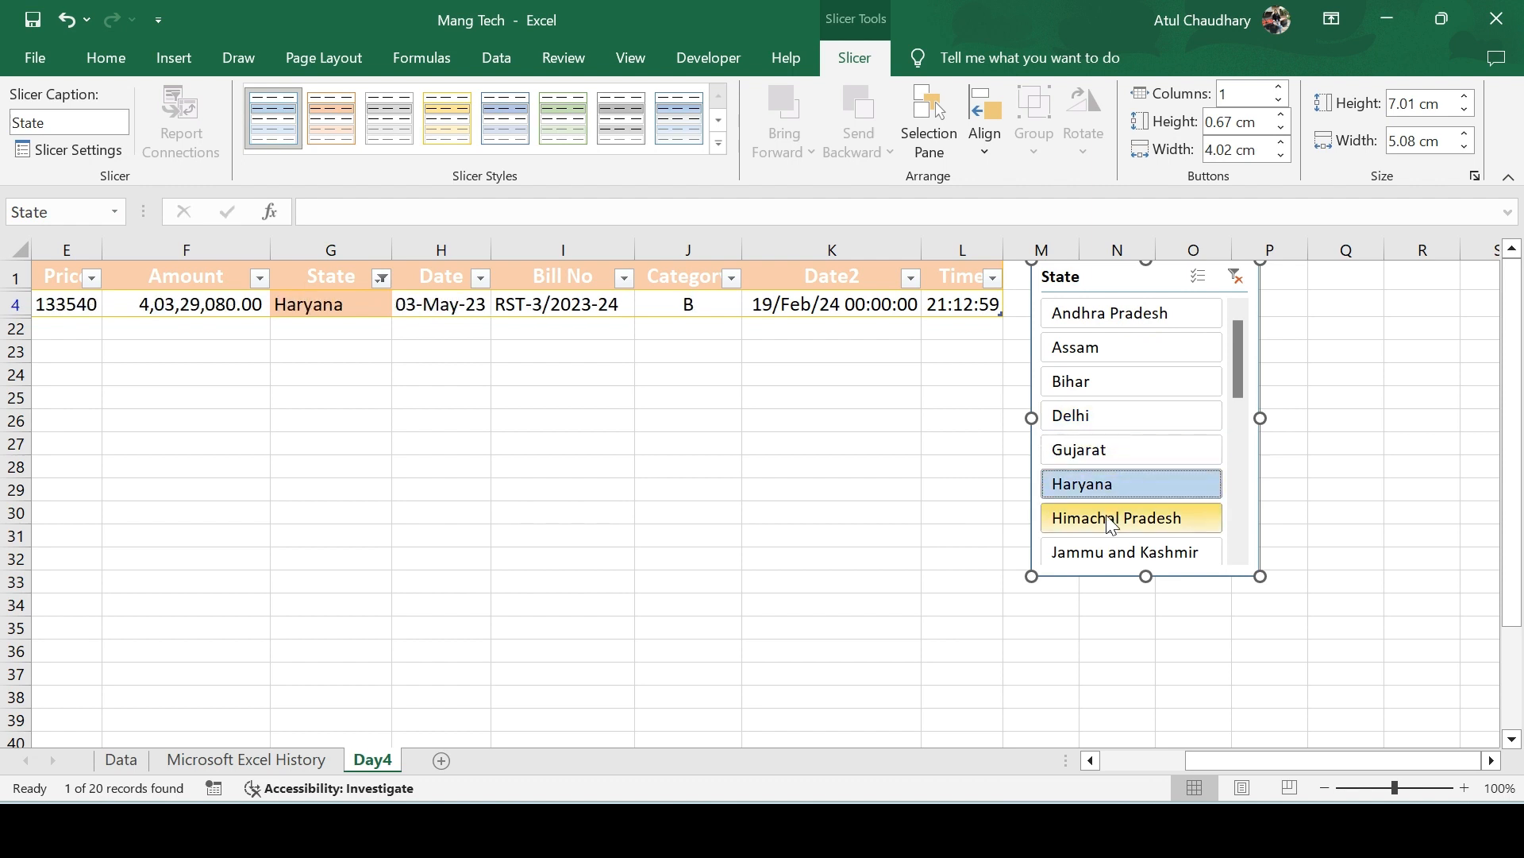
{"action": "left_click", "coordinate": [1103, 528]}
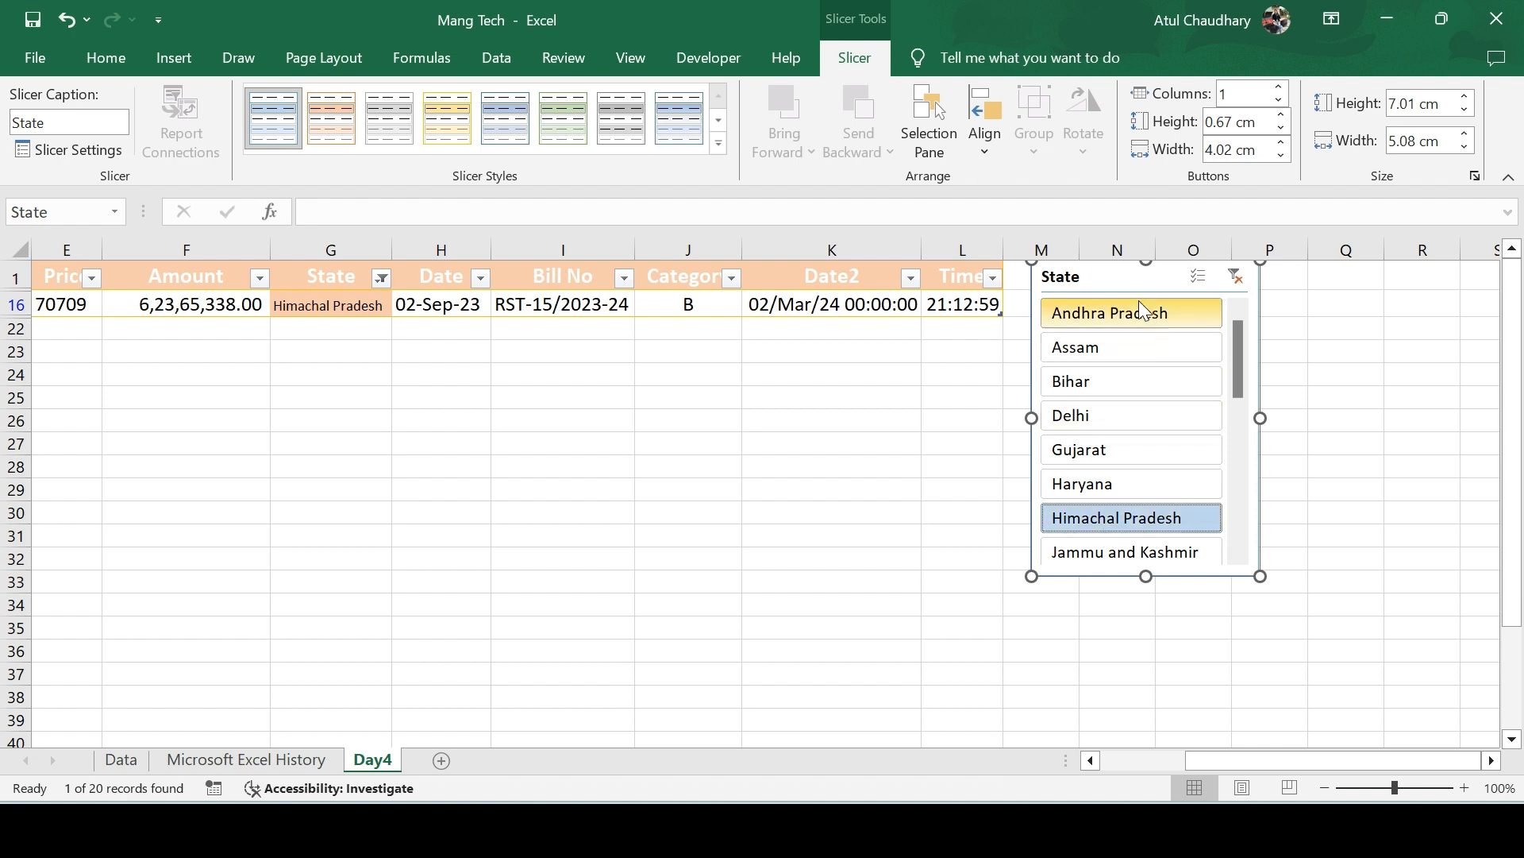
Shift the State slicer down slightly so its top edge clears the column headings, and clear its filter.
{"action": "left_click_drag", "start_coordinate": [1126, 277], "coordinate": [1134, 302]}
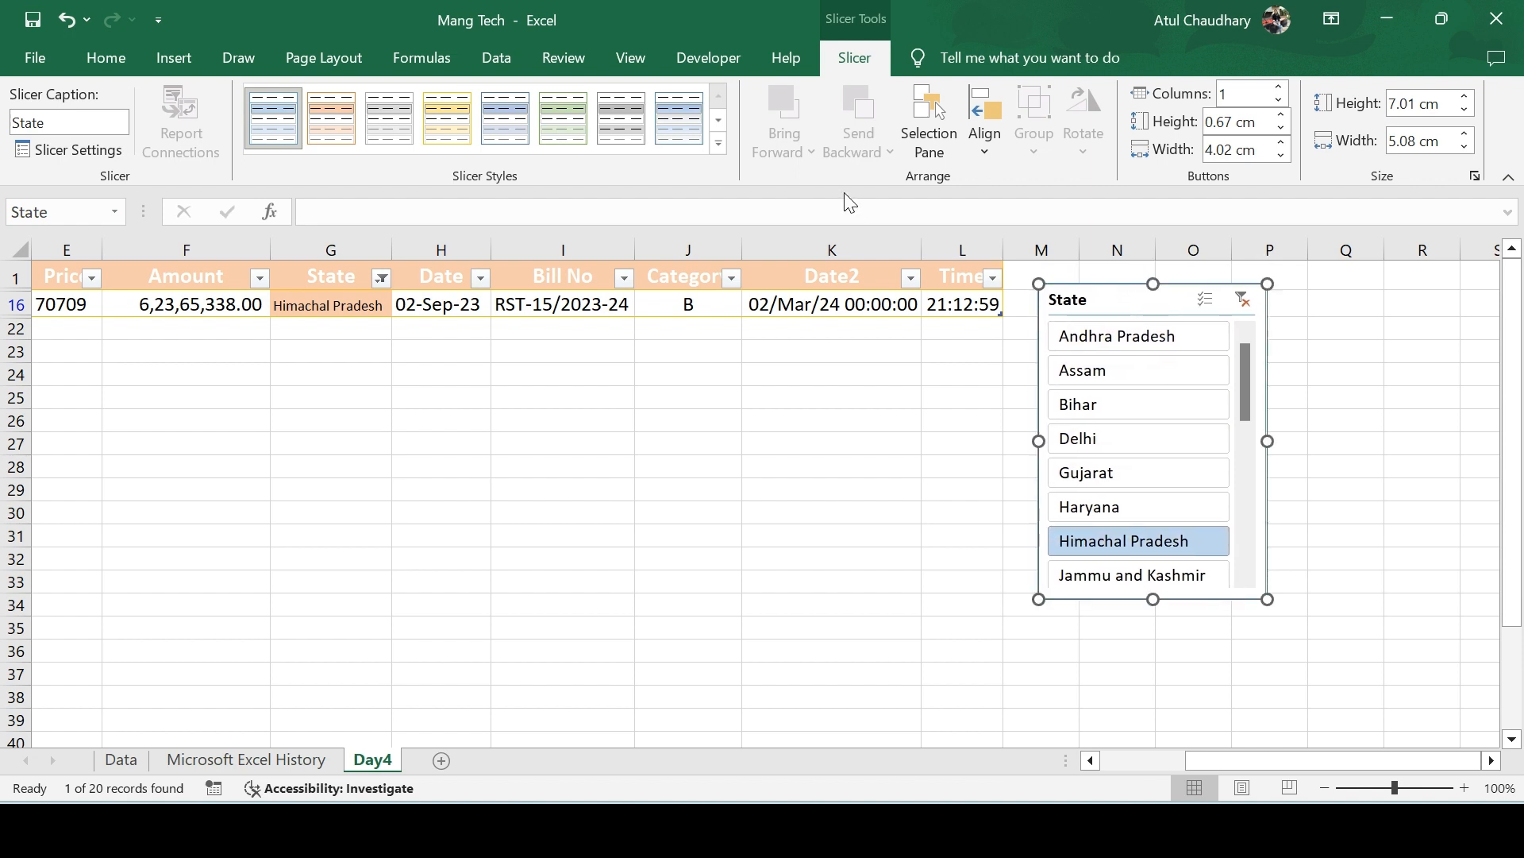
{"action": "left_click", "coordinate": [720, 143]}
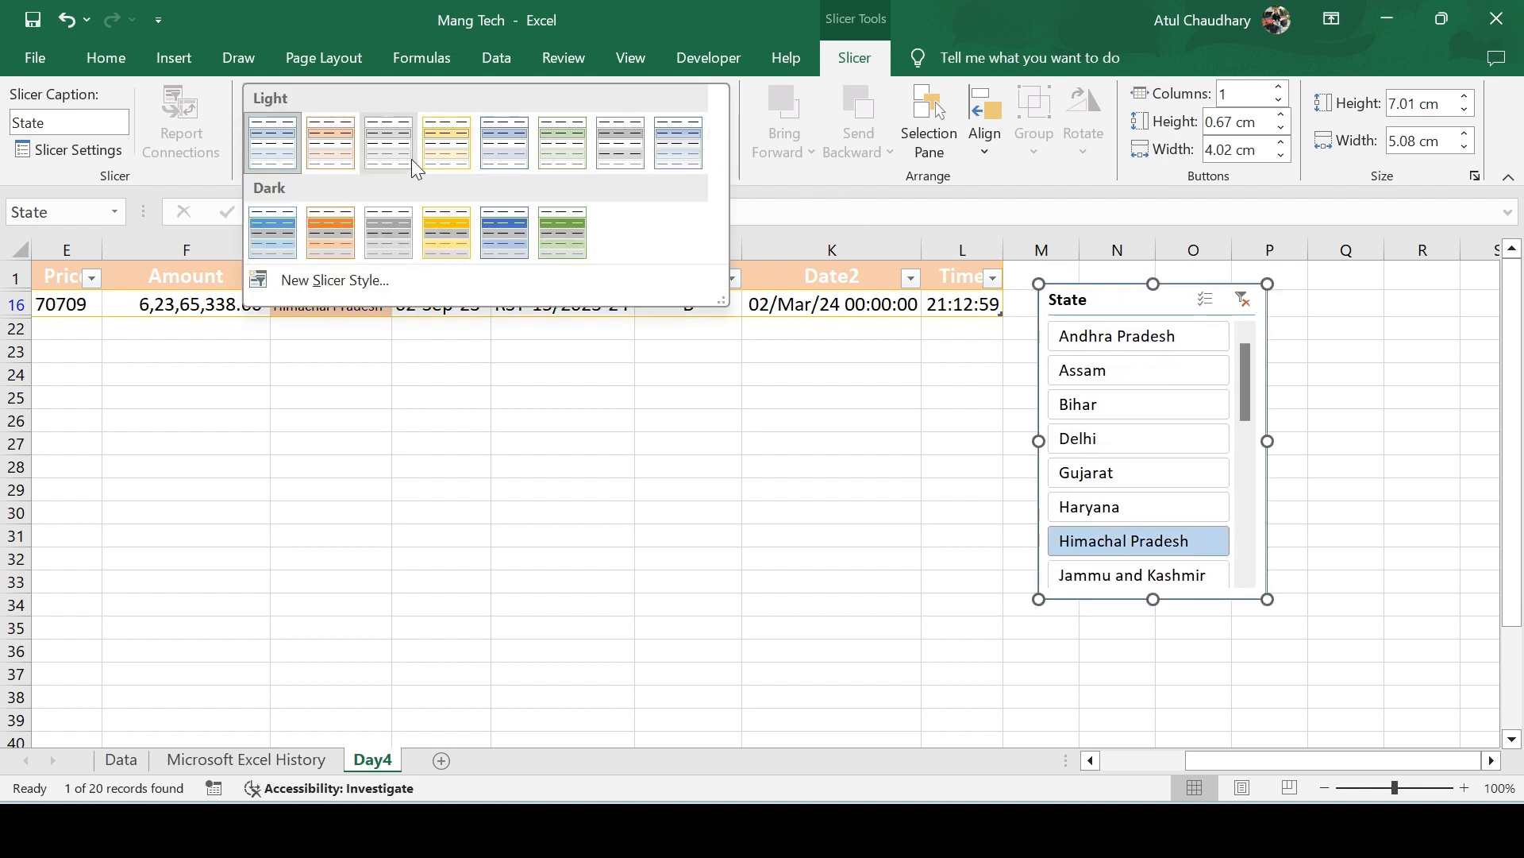
{"action": "left_click", "coordinate": [170, 168]}
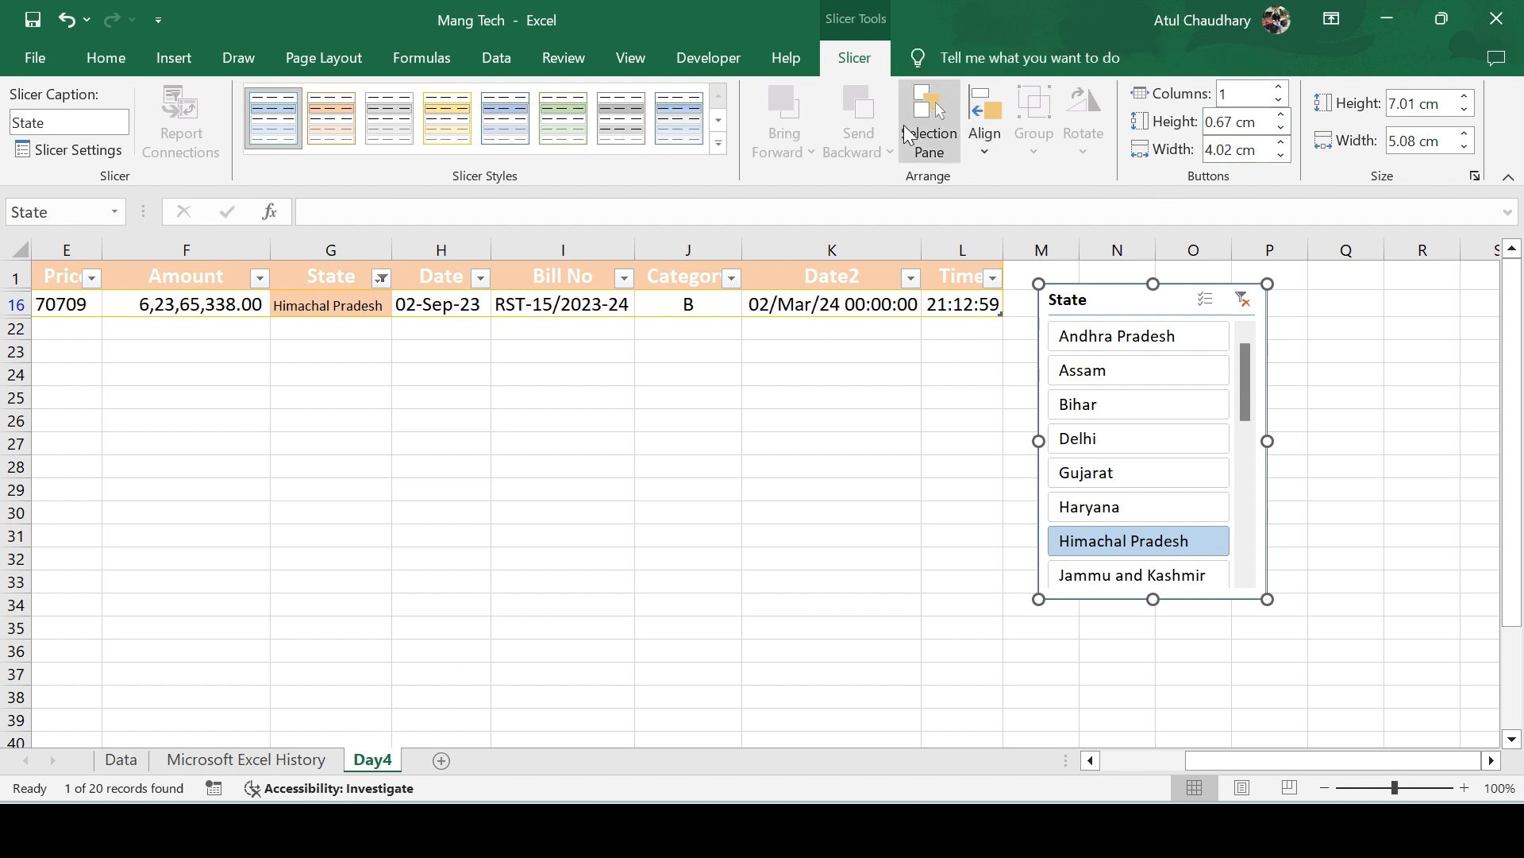
{"action": "left_click", "coordinate": [1243, 299]}
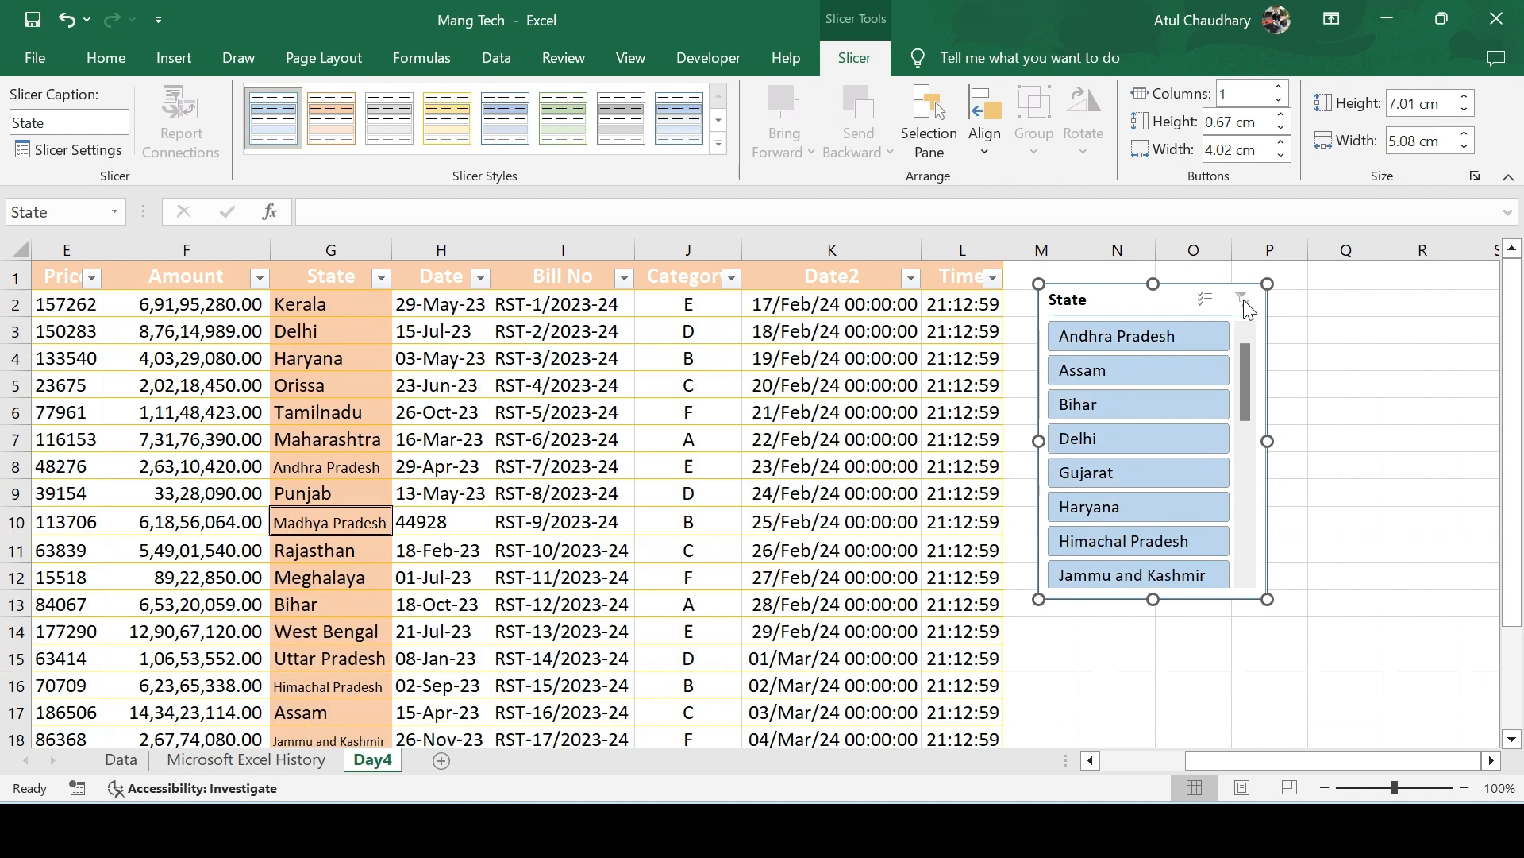
Examine the export and refresh options for the table's external data from the Date2 cell K4.
{"action": "left_click", "coordinate": [840, 354]}
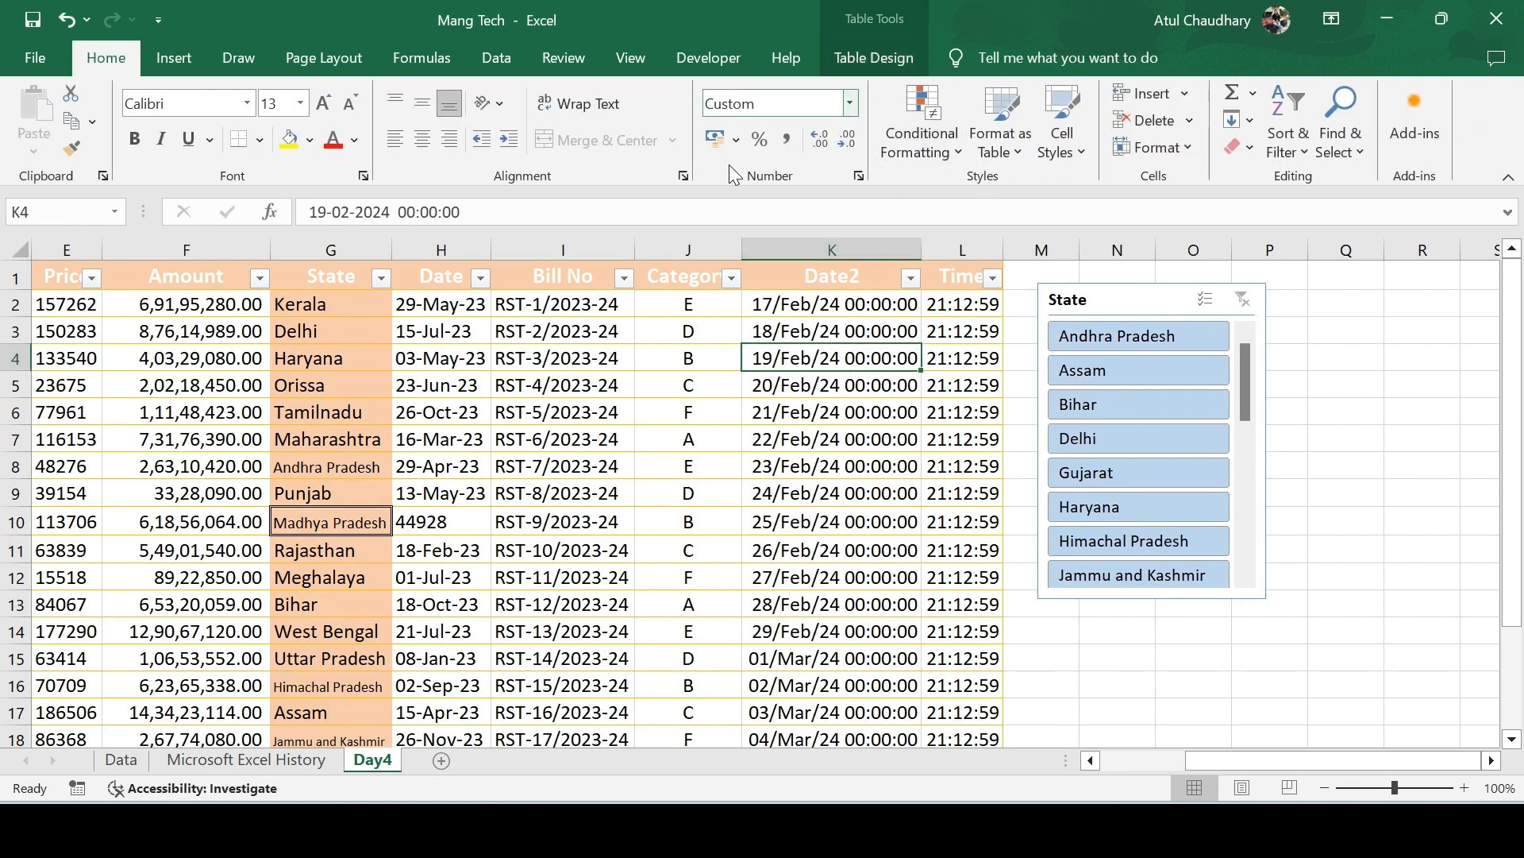
{"action": "left_click", "coordinate": [873, 57]}
{"action": "left_click", "coordinate": [427, 147]}
{"action": "left_click", "coordinate": [481, 148]}
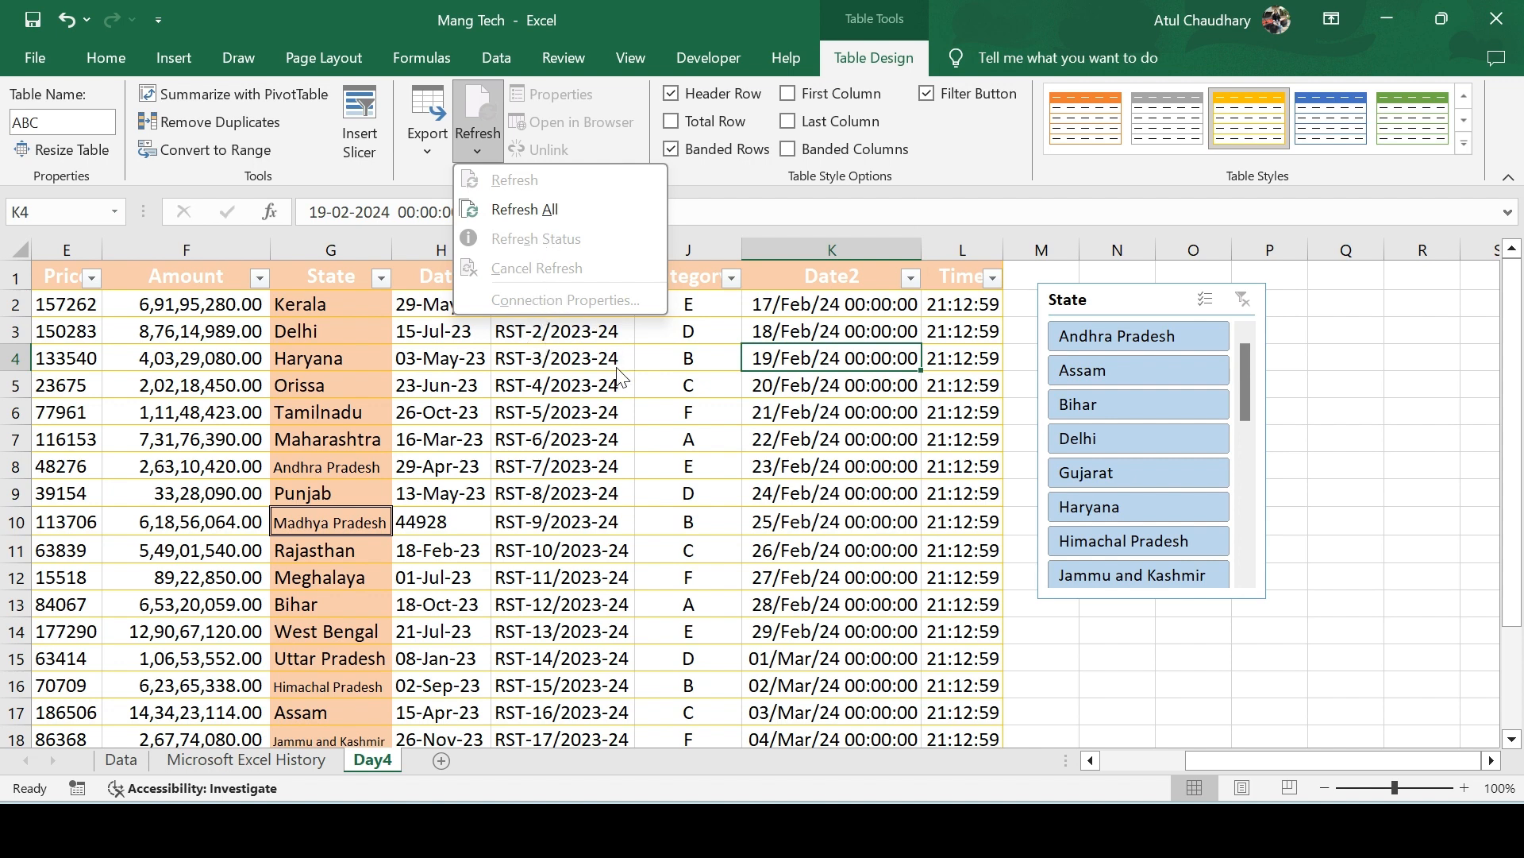
{"action": "left_click", "coordinate": [588, 373]}
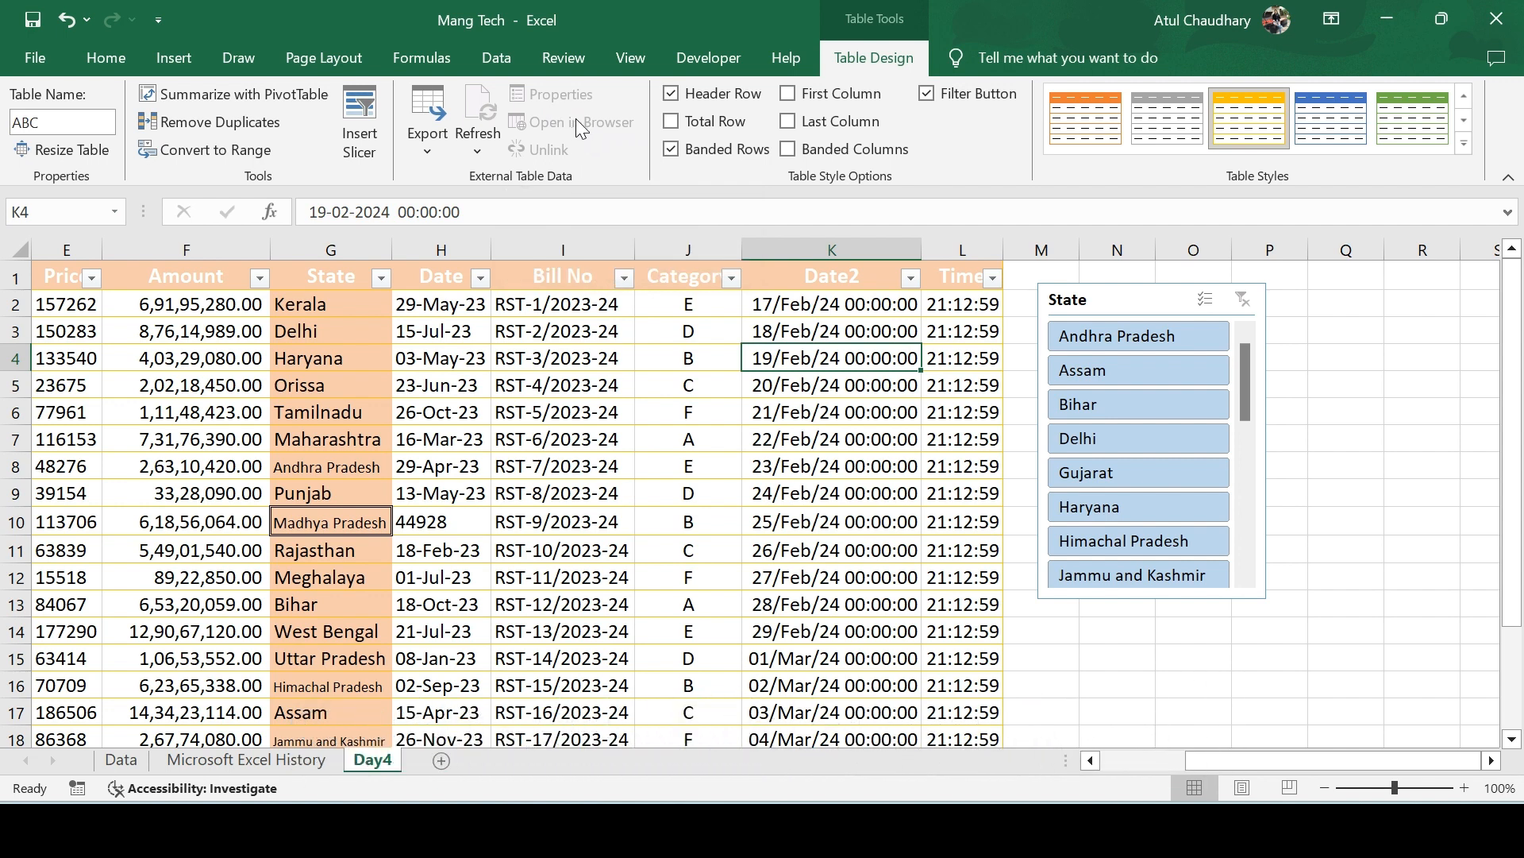
Try the ABC table without its Header Row and with a Total Row, restoring each option.
{"action": "left_click", "coordinate": [672, 94]}
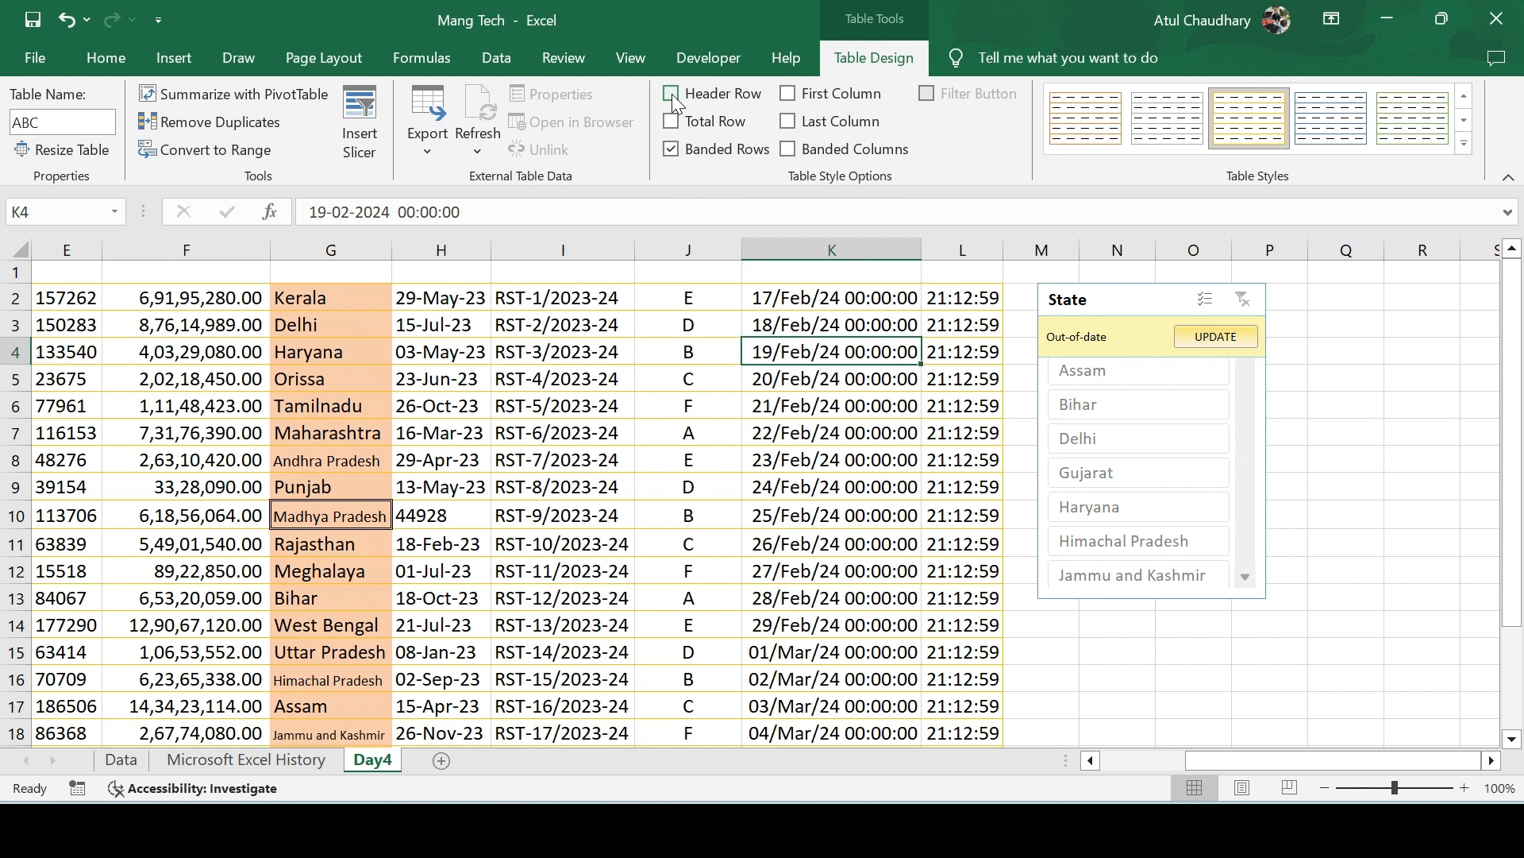
{"action": "left_click", "coordinate": [672, 94]}
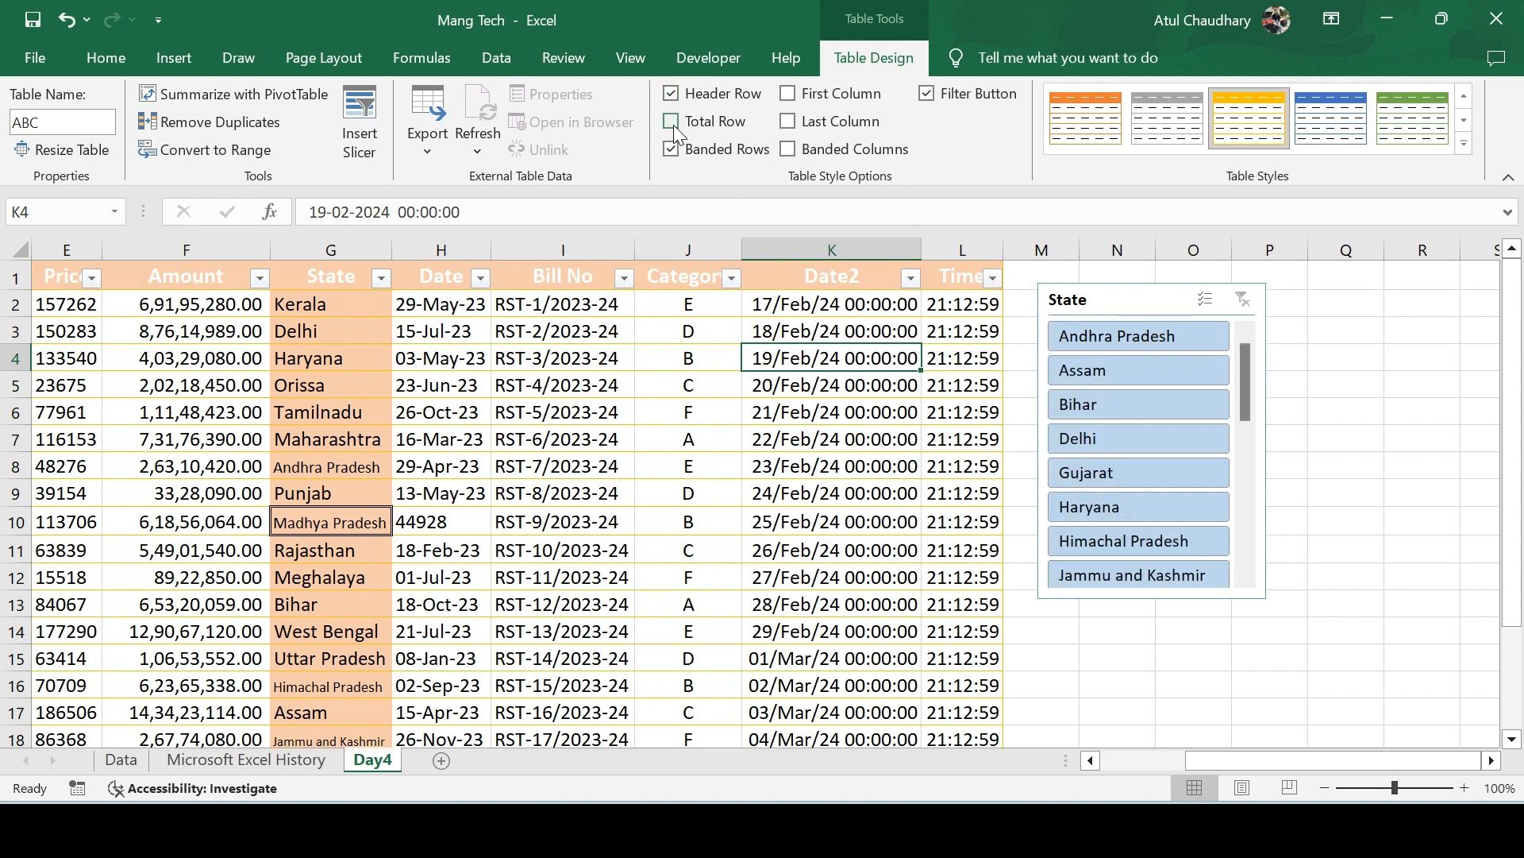
{"action": "left_click", "coordinate": [672, 121]}
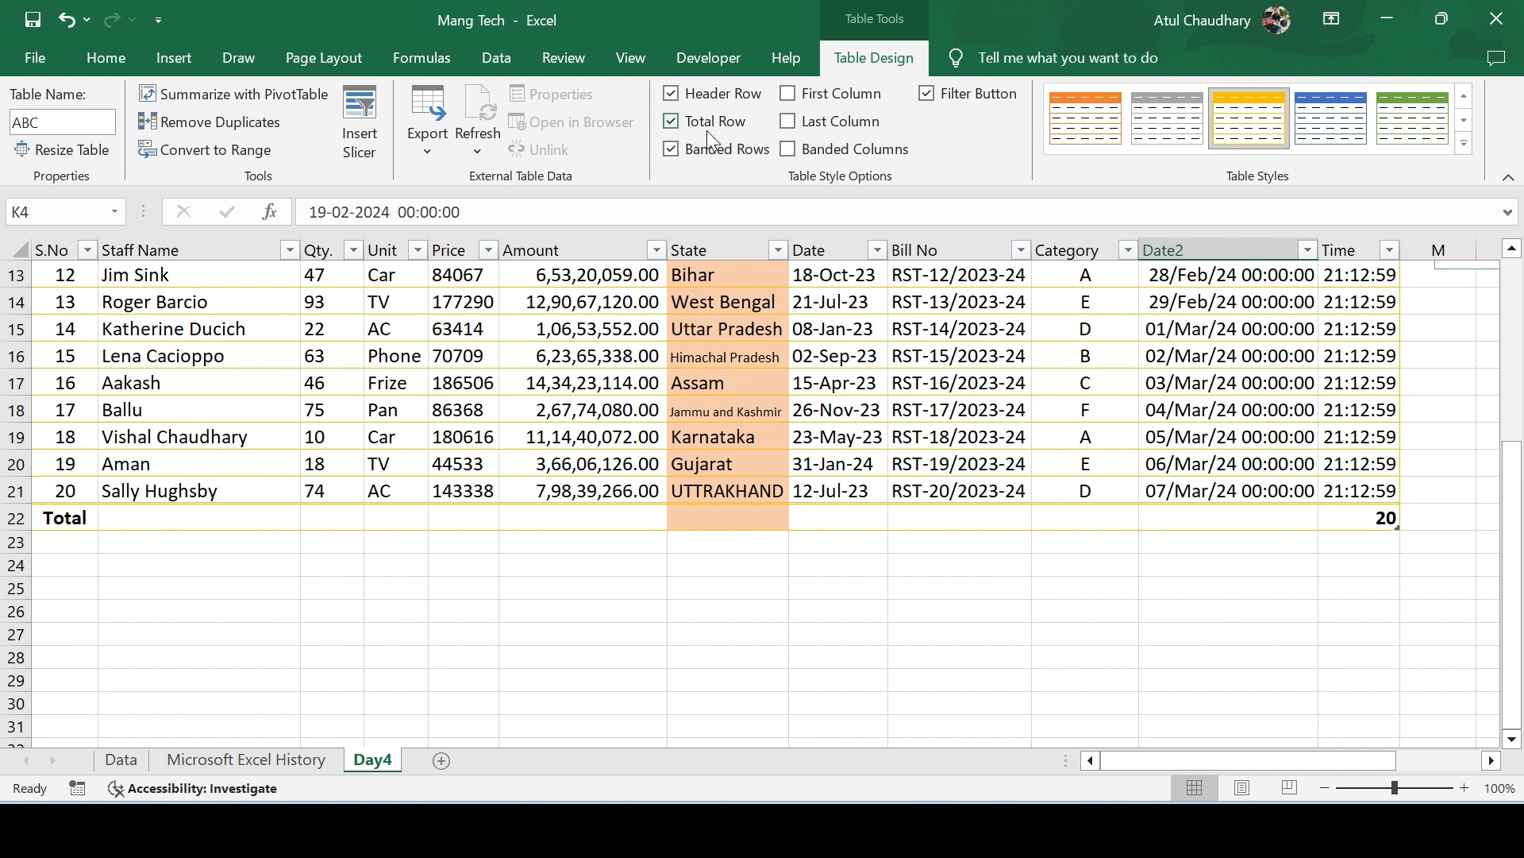
{"action": "left_click", "coordinate": [673, 121]}
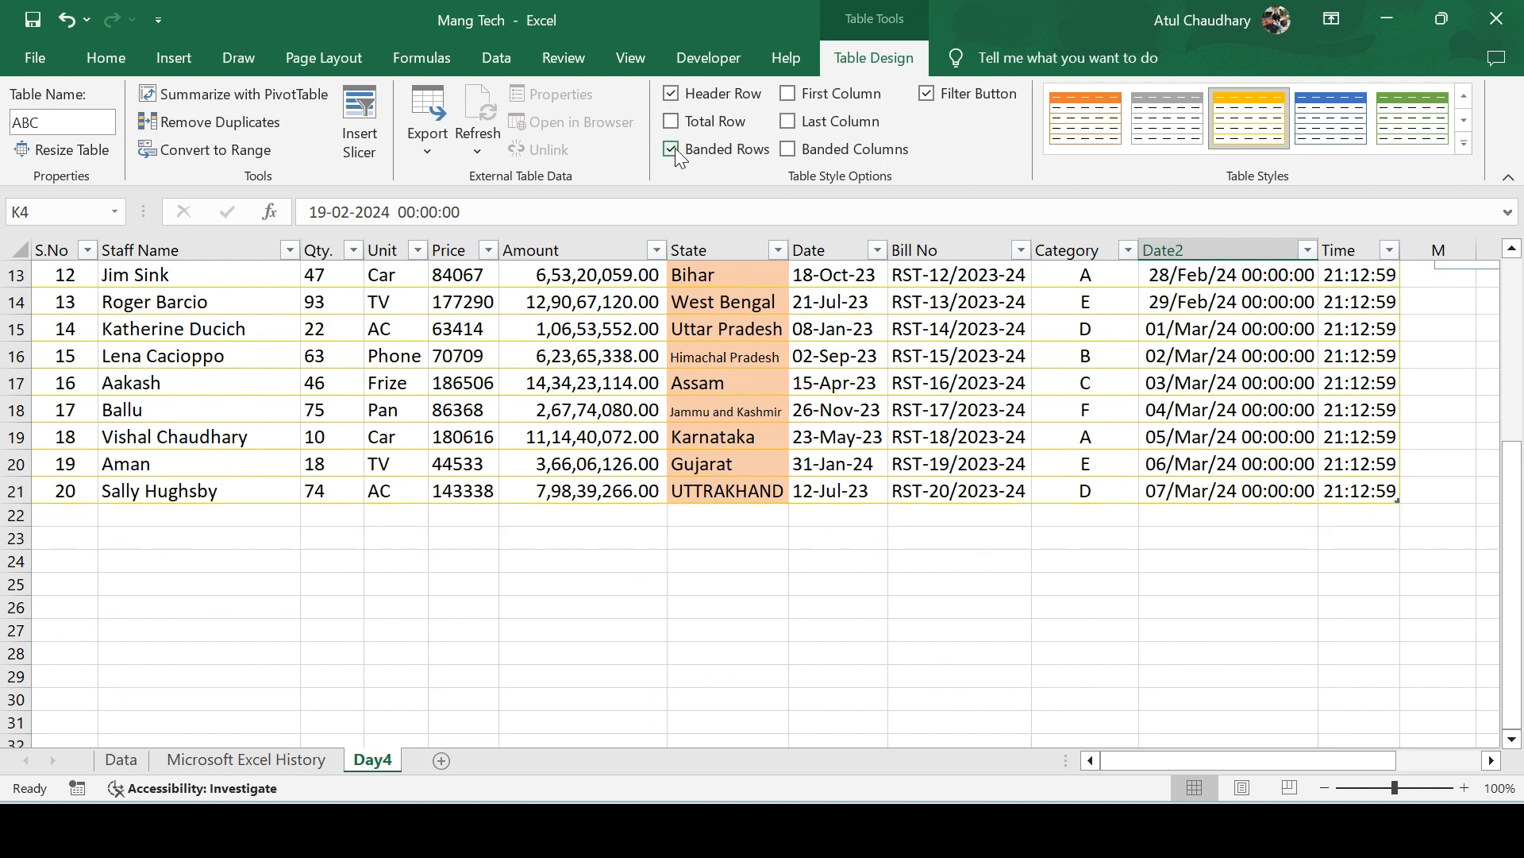
Apply a light grey banded style to the table, switching Banded Rows off and on again before and after.
{"action": "left_click", "coordinate": [675, 147]}
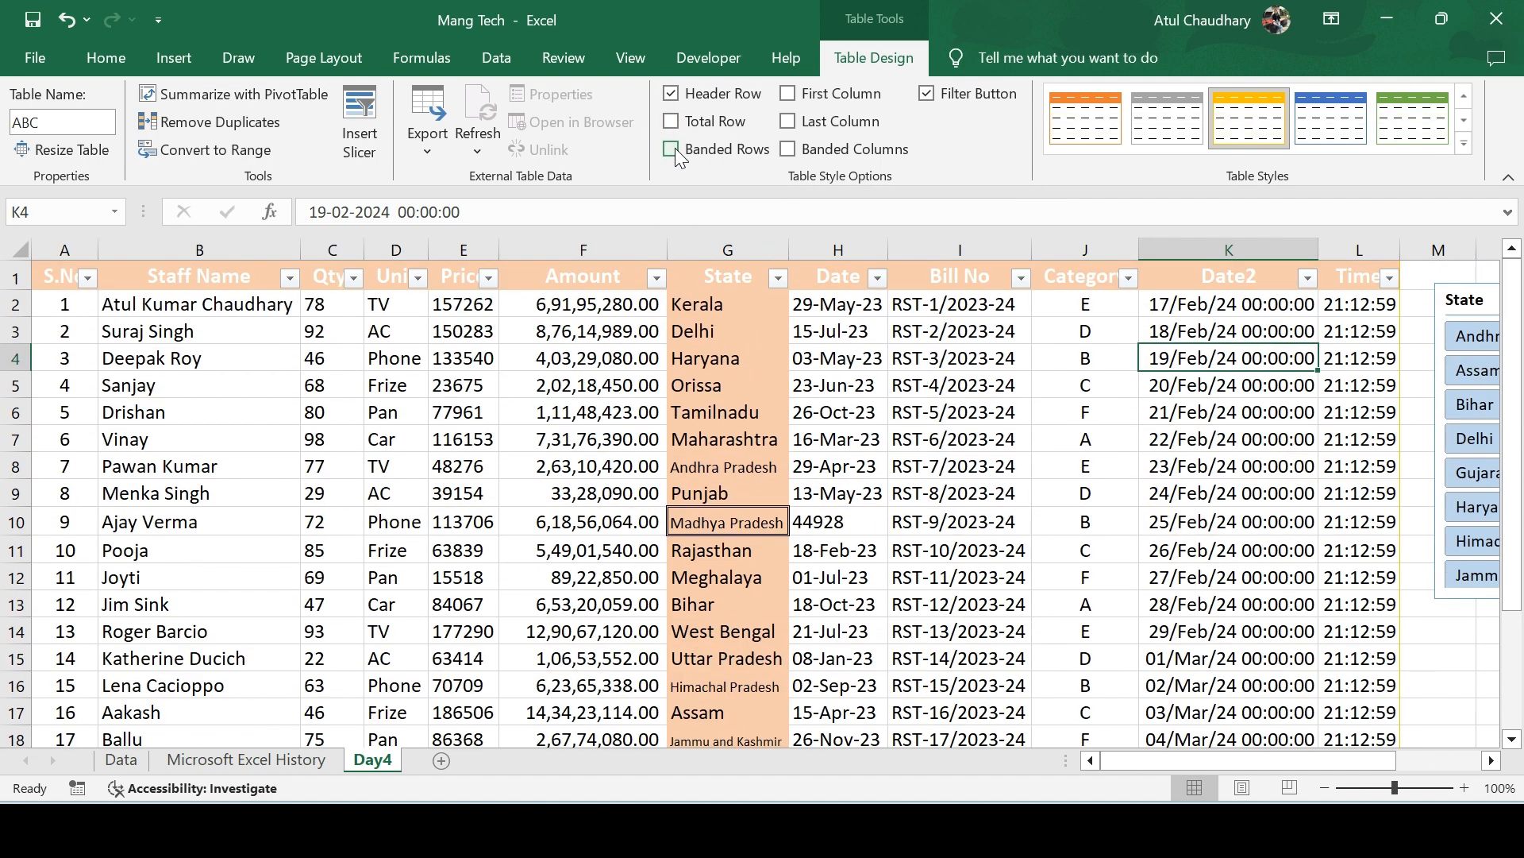
{"action": "left_click", "coordinate": [670, 150]}
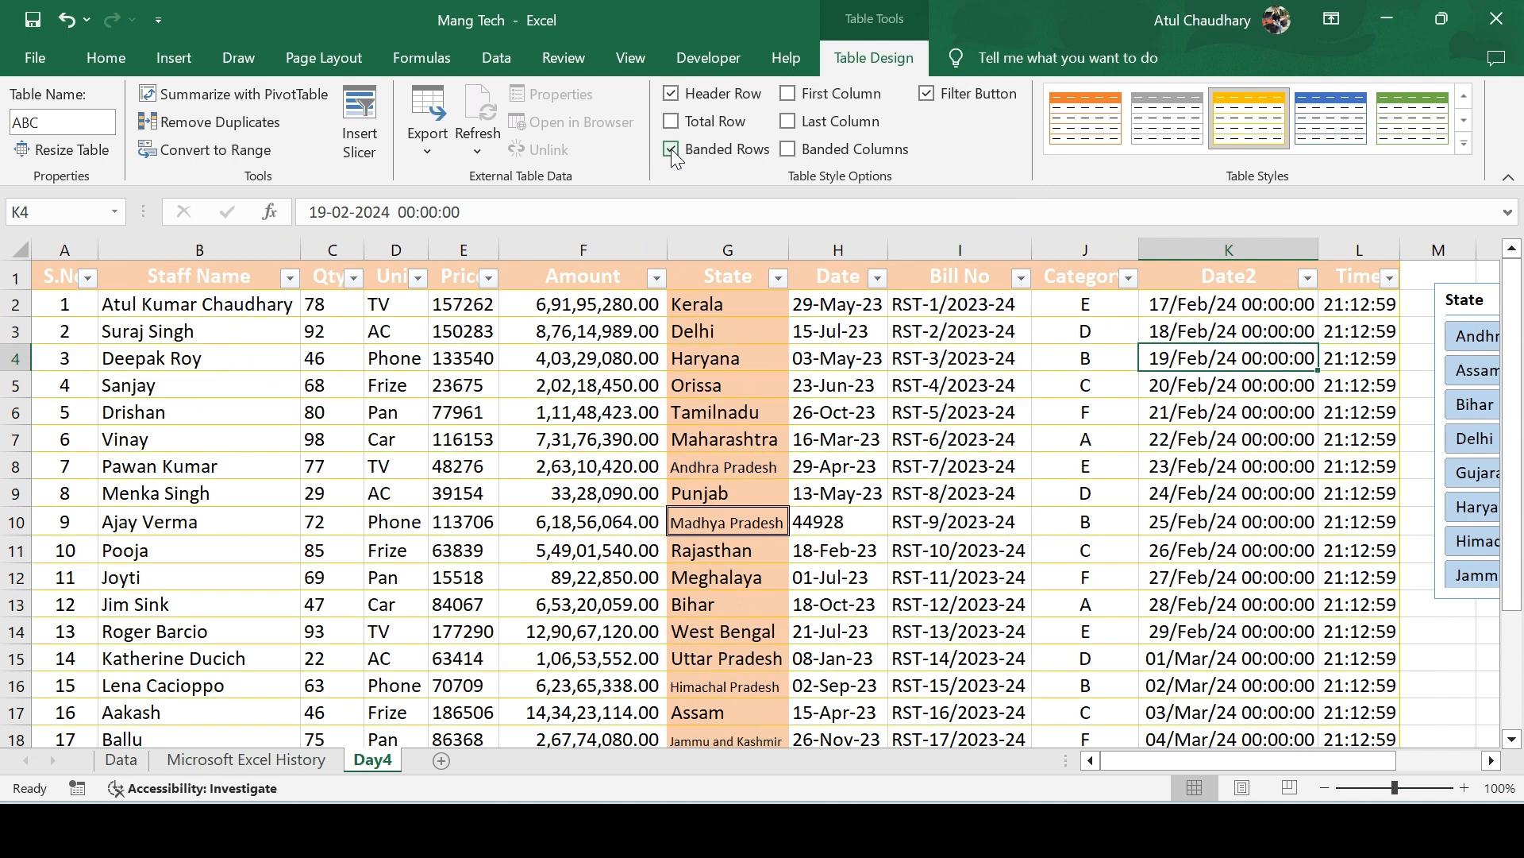
{"action": "left_click", "coordinate": [1463, 141]}
{"action": "left_click", "coordinate": [1191, 438]}
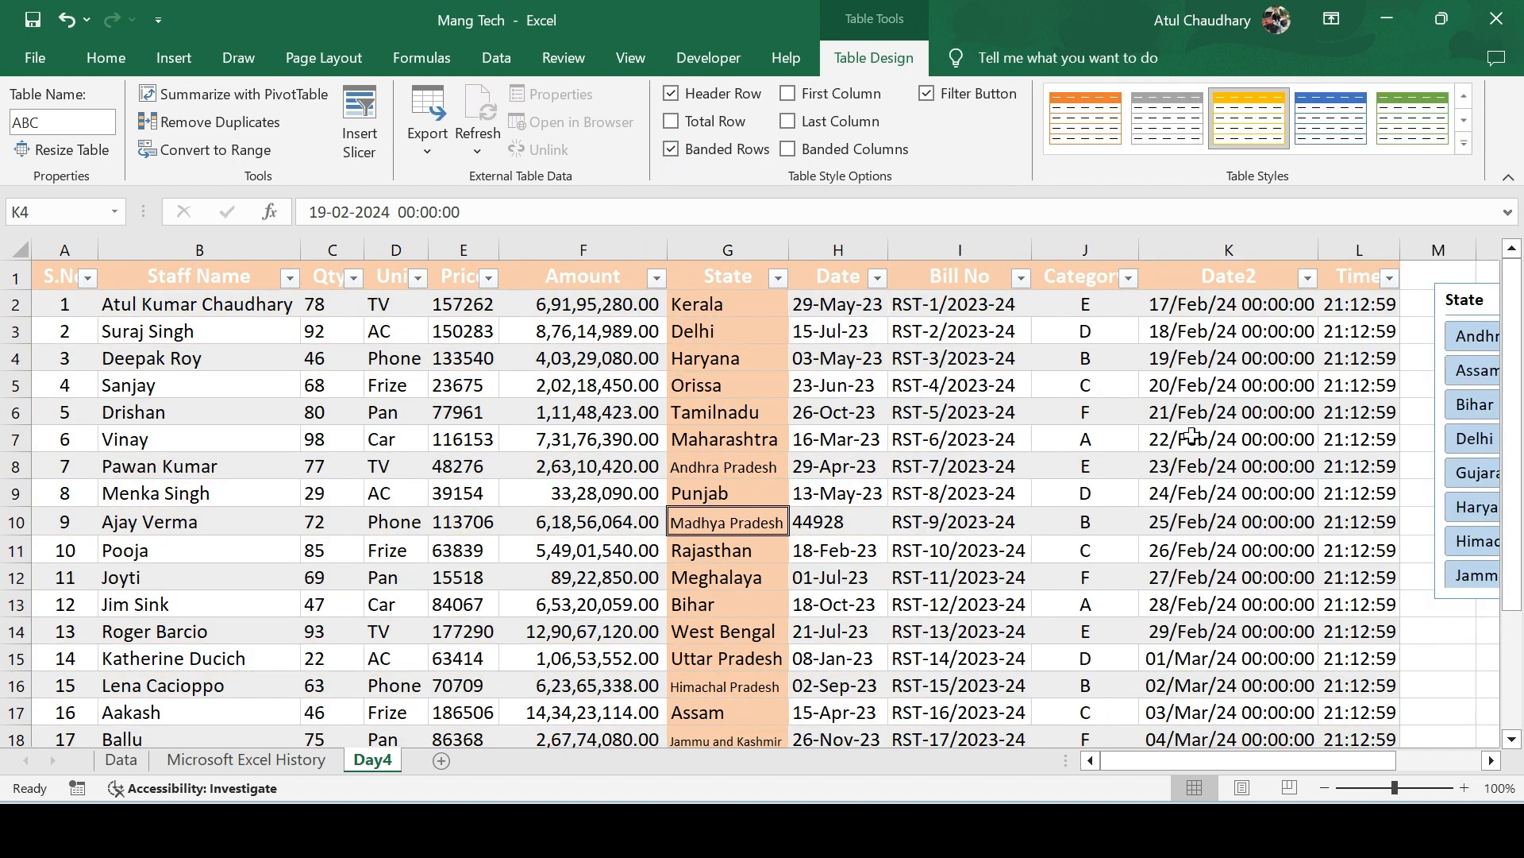
{"action": "left_click", "coordinate": [671, 150]}
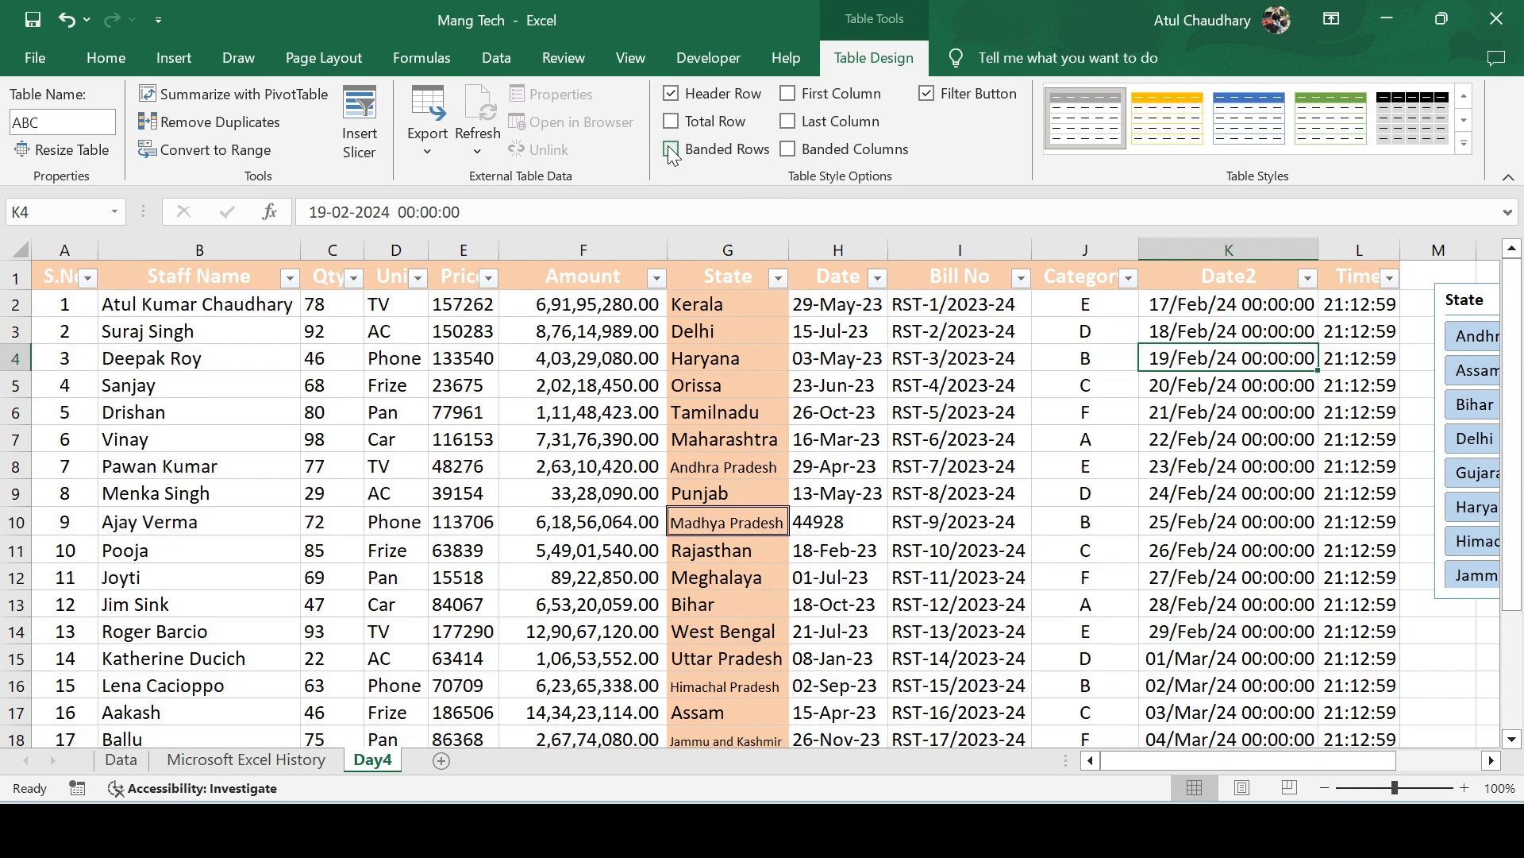
{"action": "left_click", "coordinate": [671, 150]}
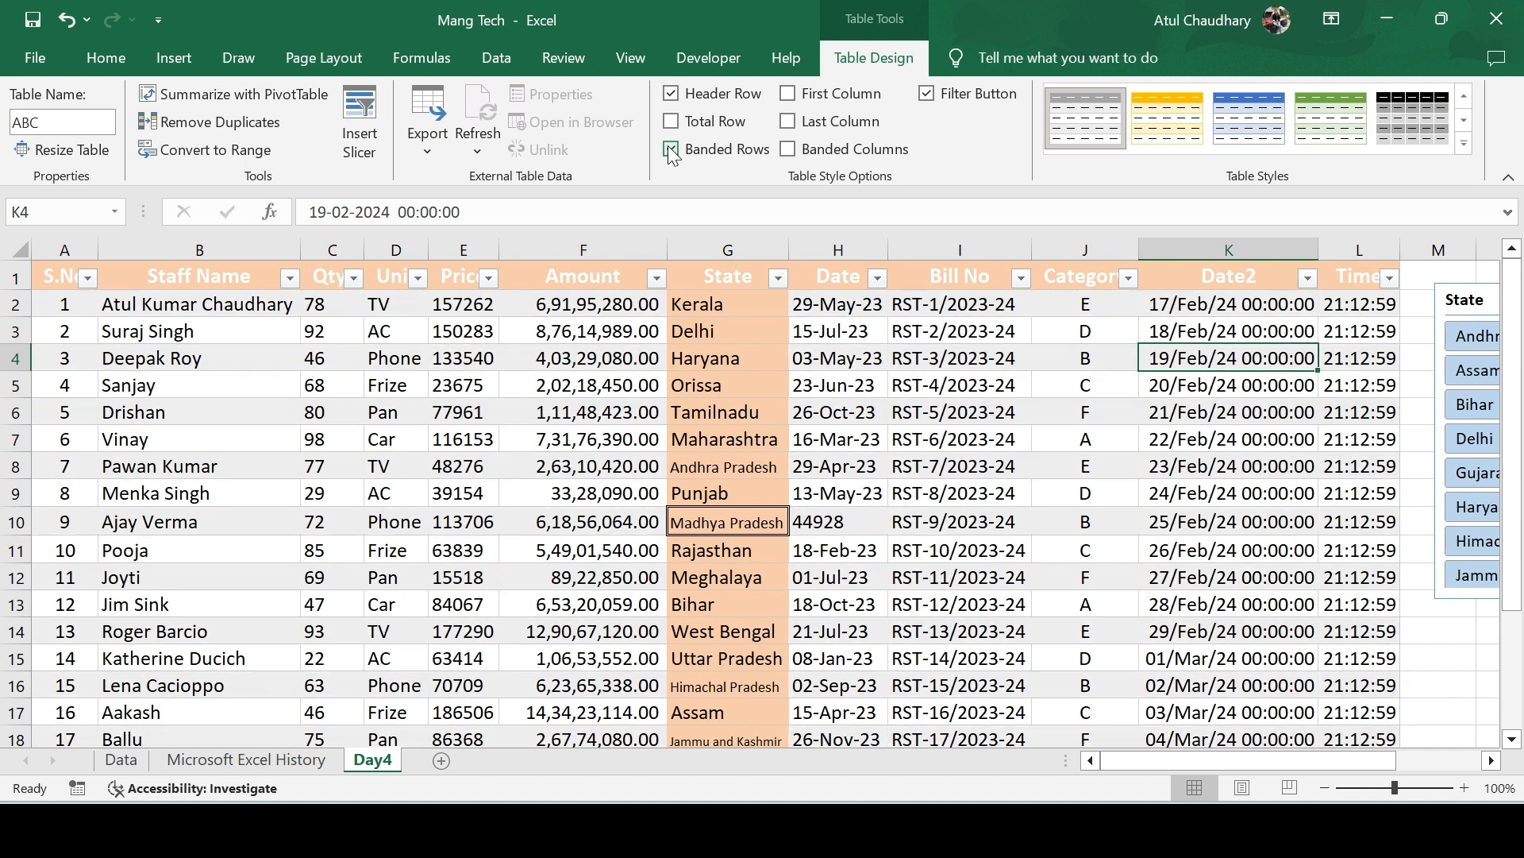
Try the First Column, Last Column and Banded Columns style options one at a time, switching each off again.
{"action": "left_click", "coordinate": [789, 95]}
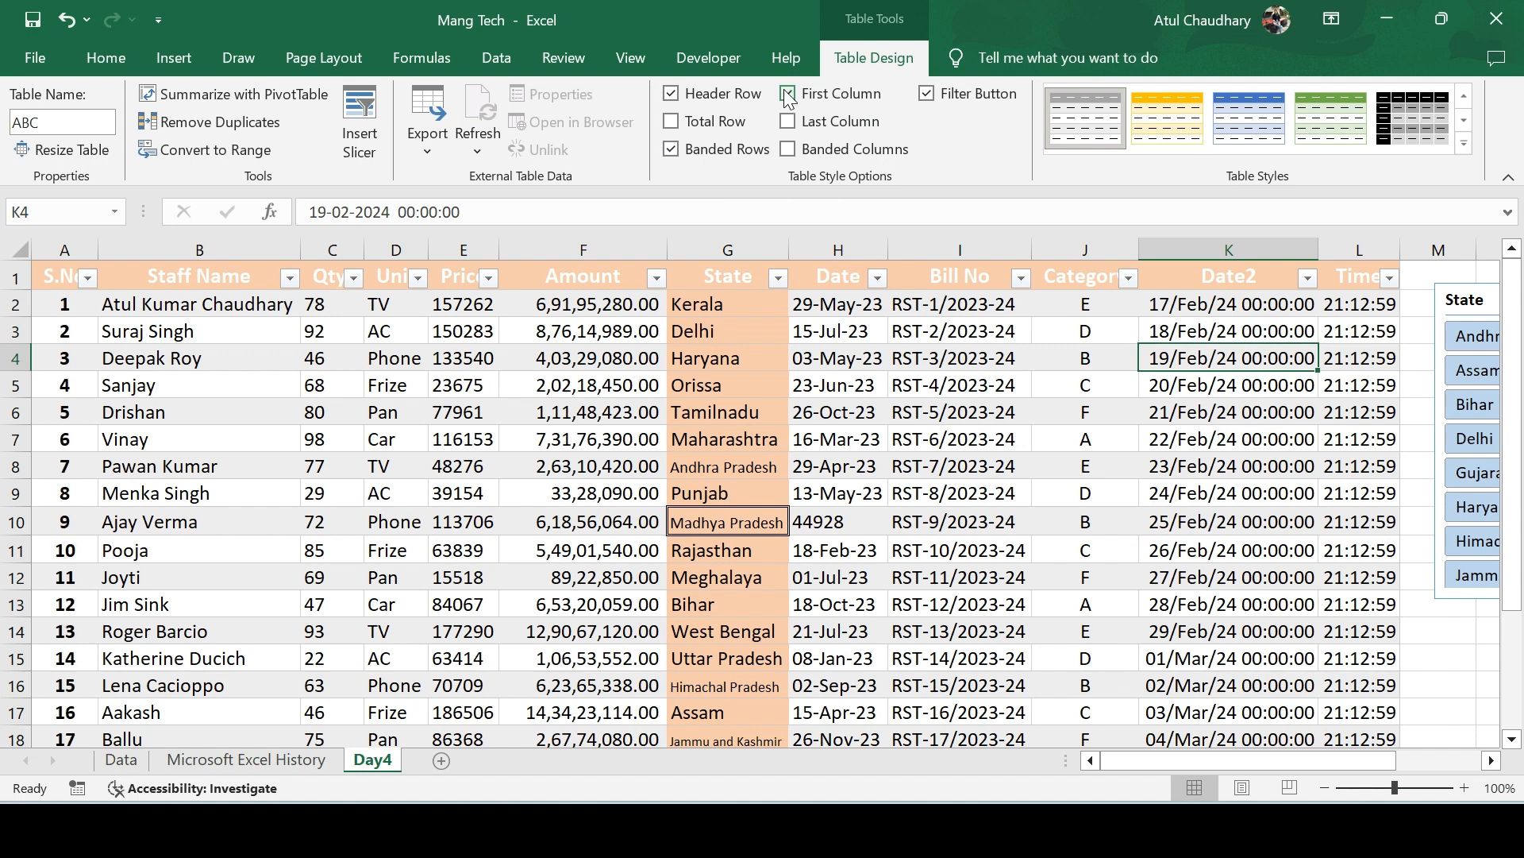
{"action": "left_click", "coordinate": [789, 95]}
{"action": "left_click", "coordinate": [788, 121]}
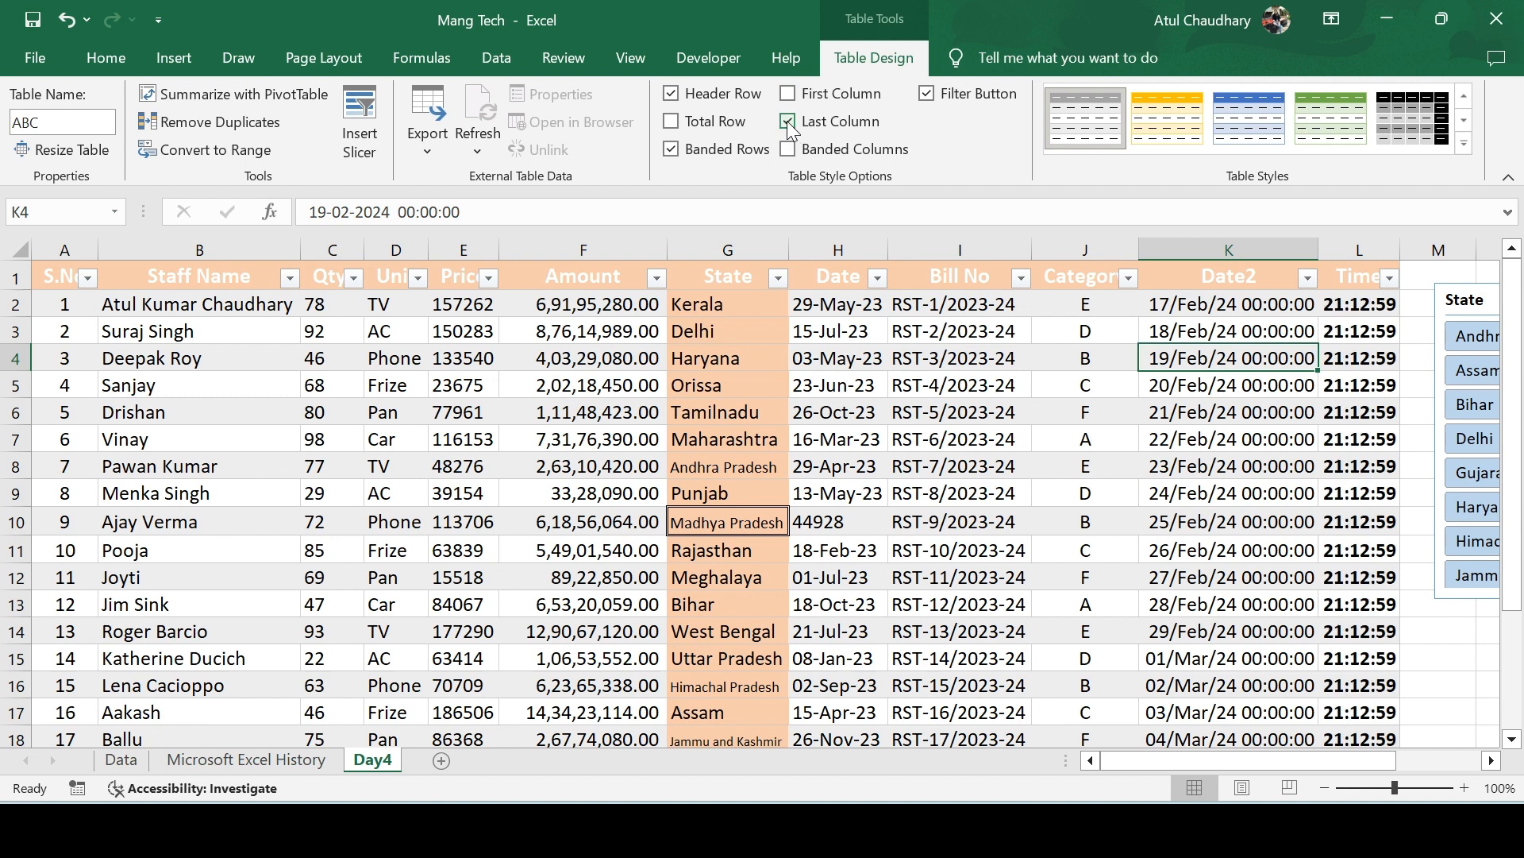
{"action": "left_click", "coordinate": [787, 121]}
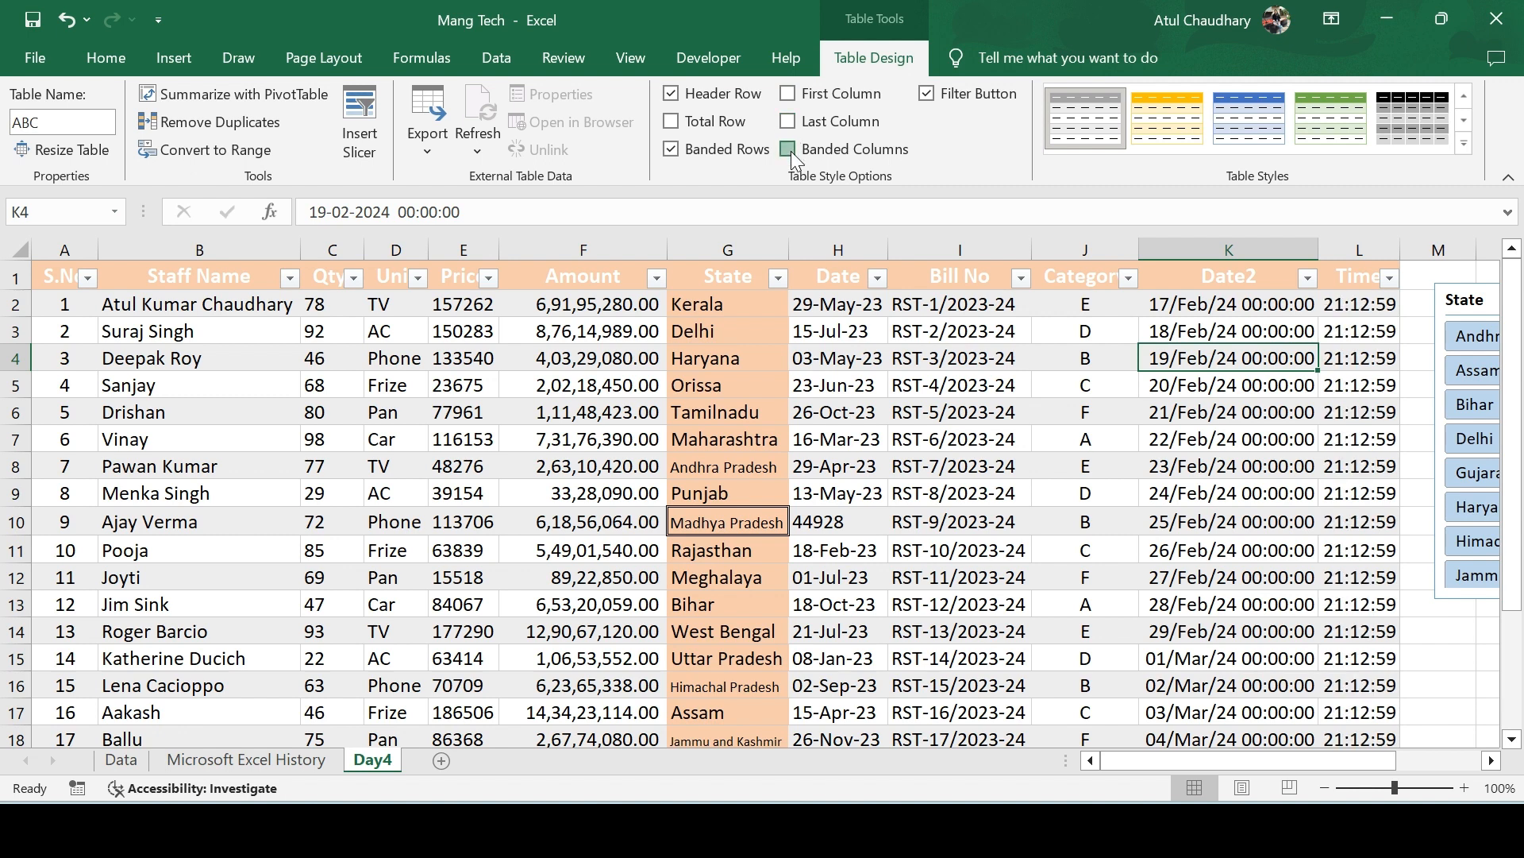
{"action": "left_click", "coordinate": [789, 149]}
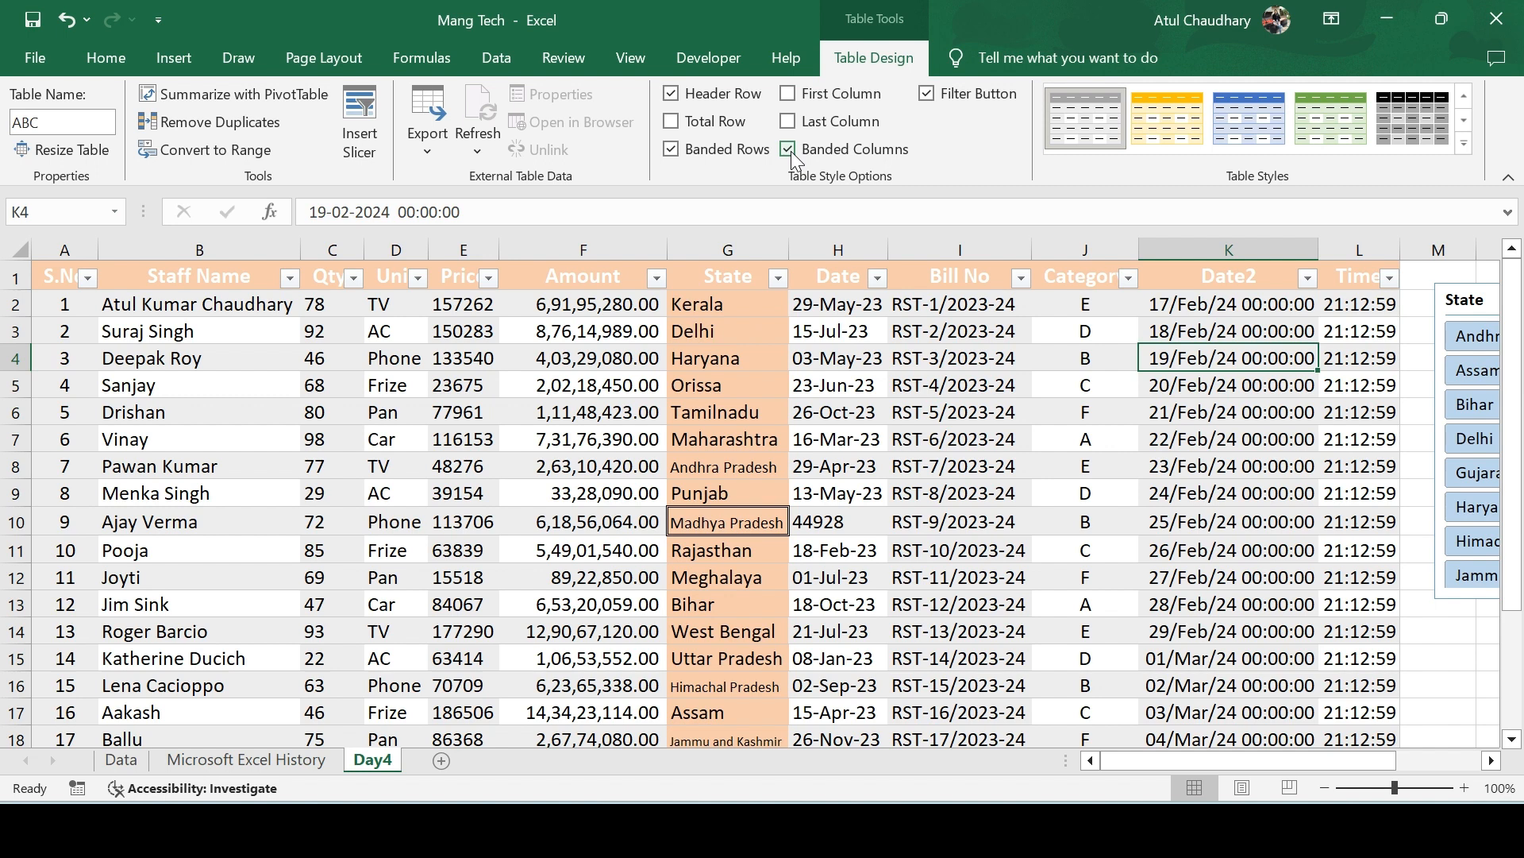
{"action": "left_click", "coordinate": [788, 149]}
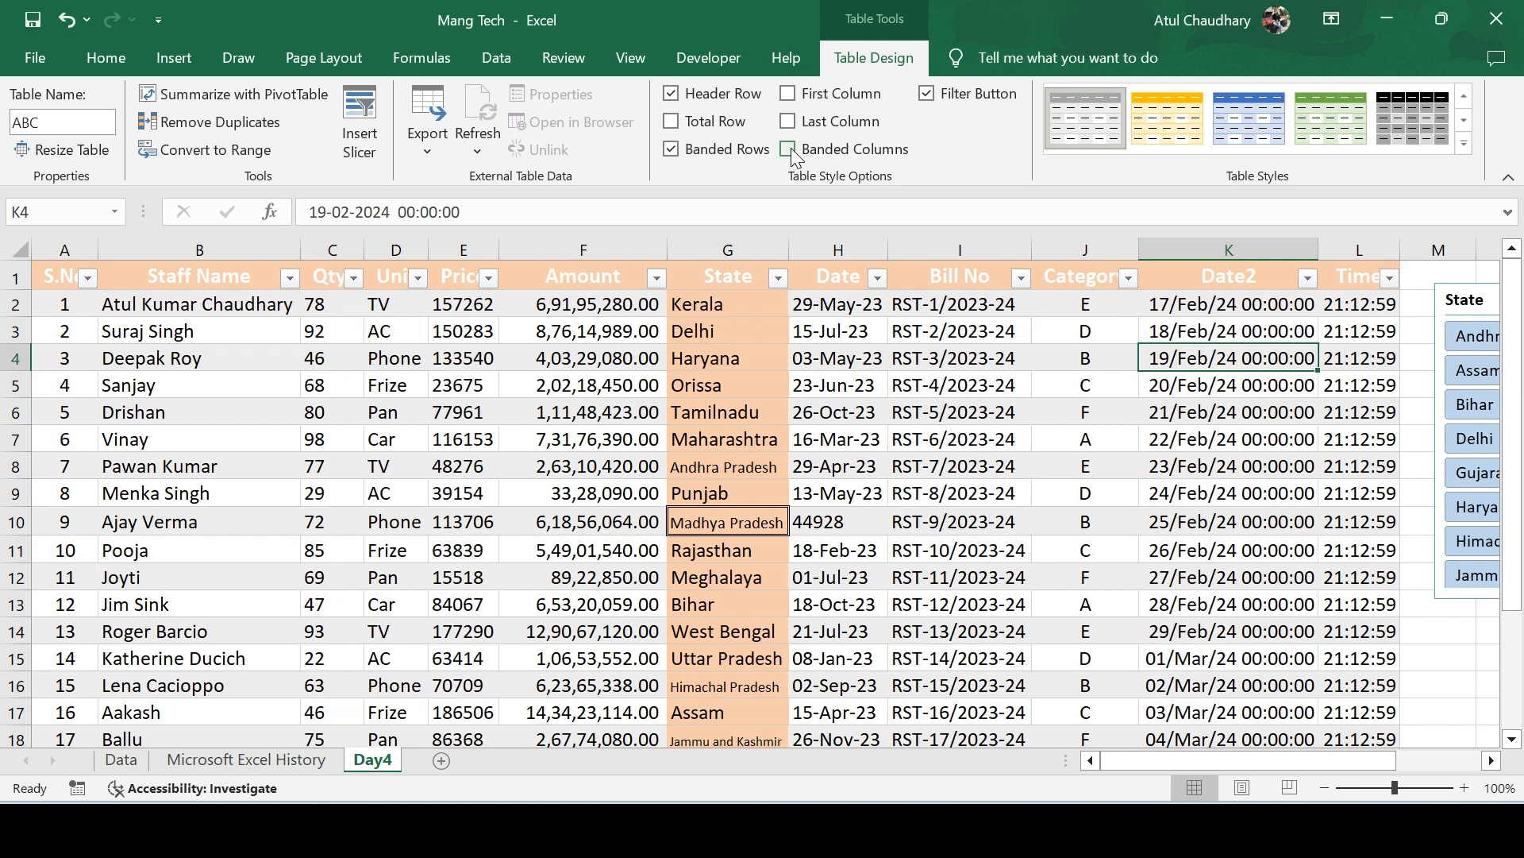
Switch the table's Filter Button option off and on again, then examine the New Table Style settings without creating a style.
{"action": "left_click", "coordinate": [926, 94]}
{"action": "left_click", "coordinate": [926, 93]}
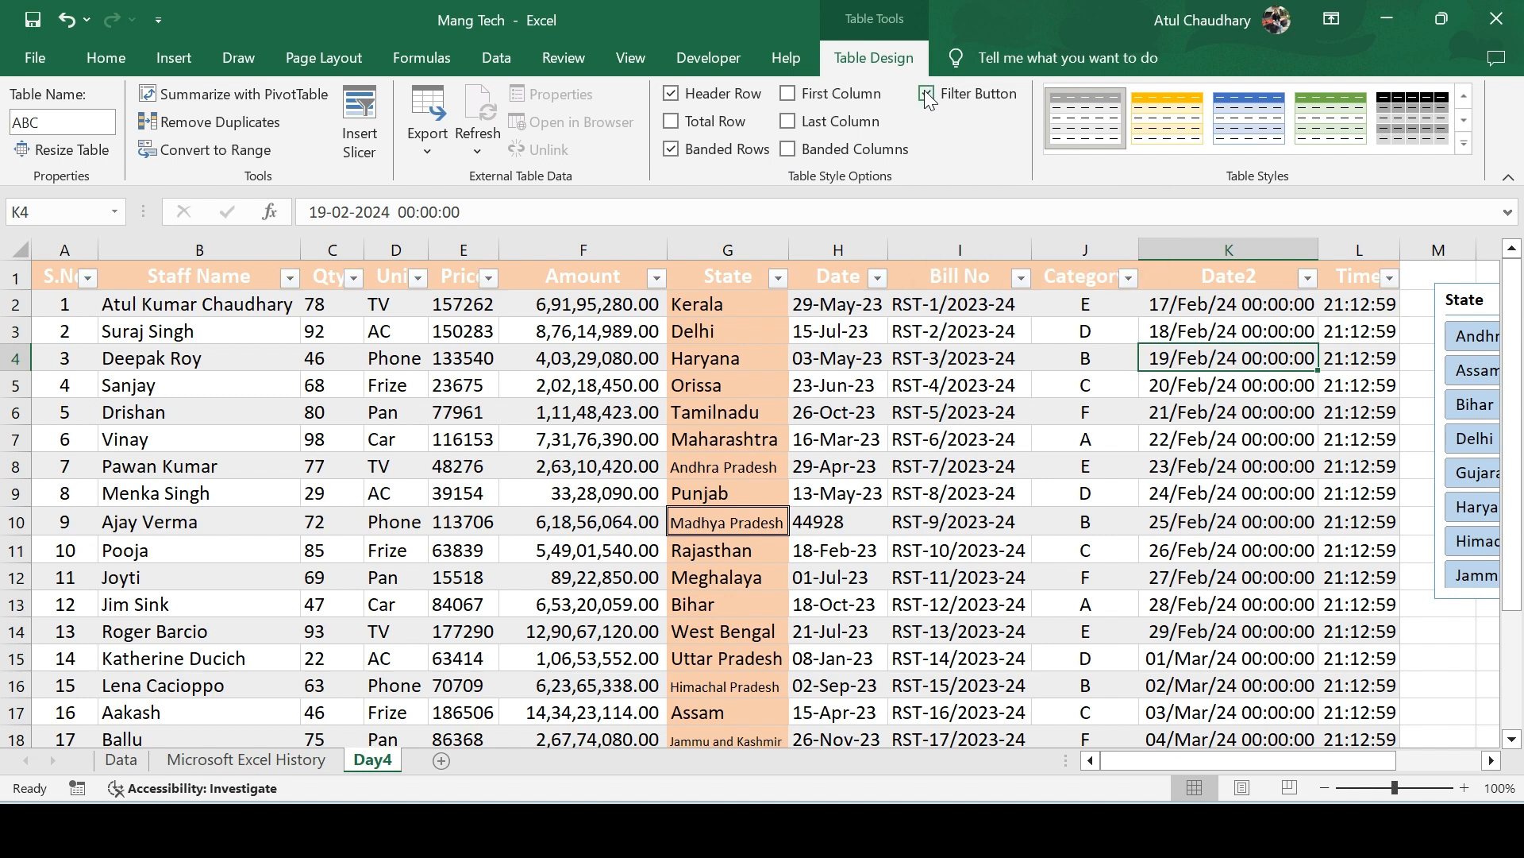
{"action": "left_click", "coordinate": [1463, 144]}
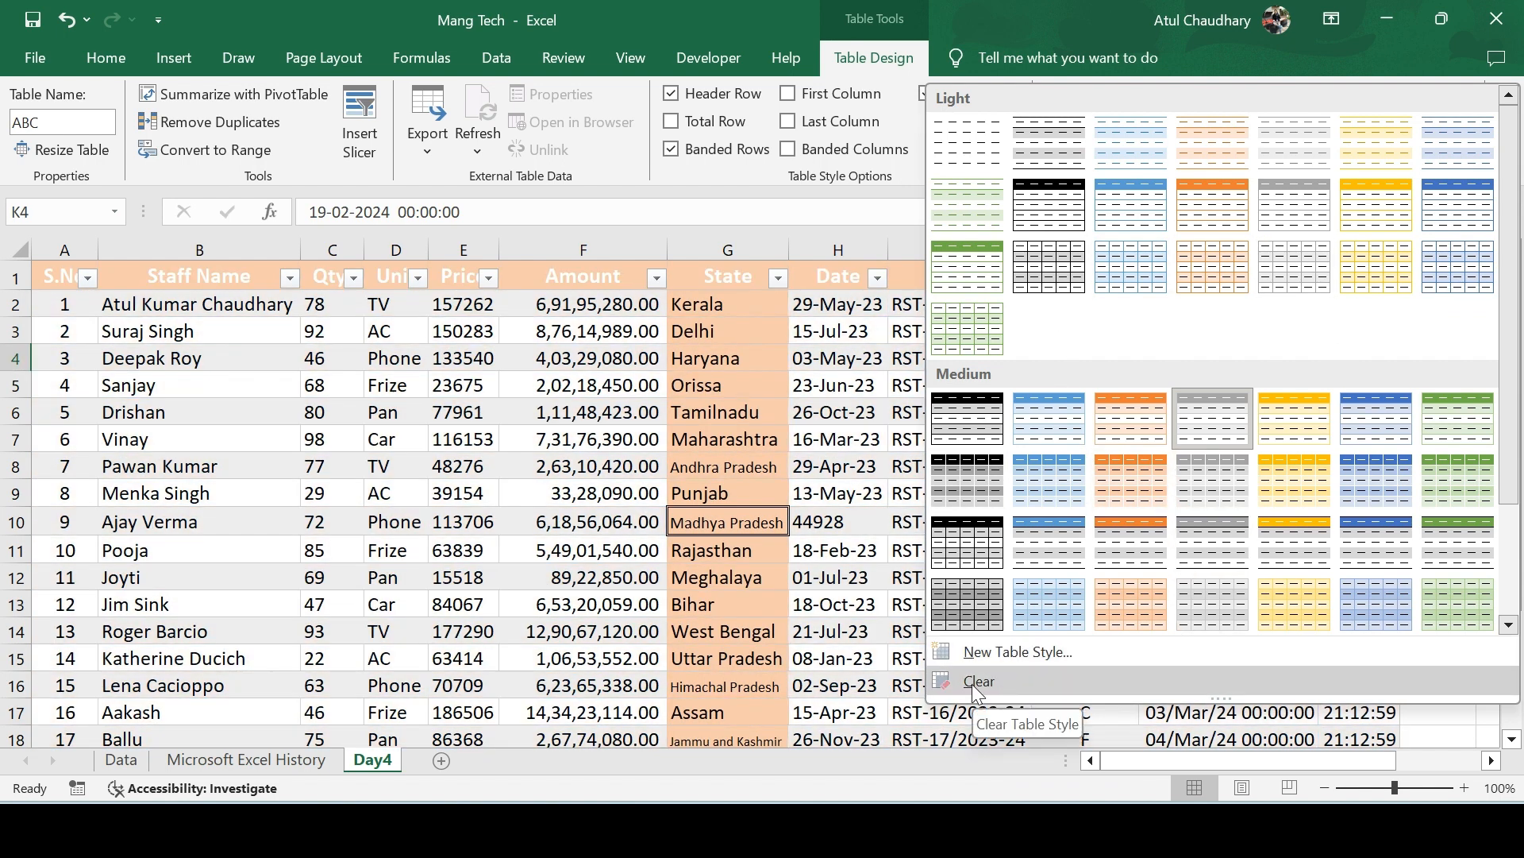
{"action": "left_click", "coordinate": [1060, 649]}
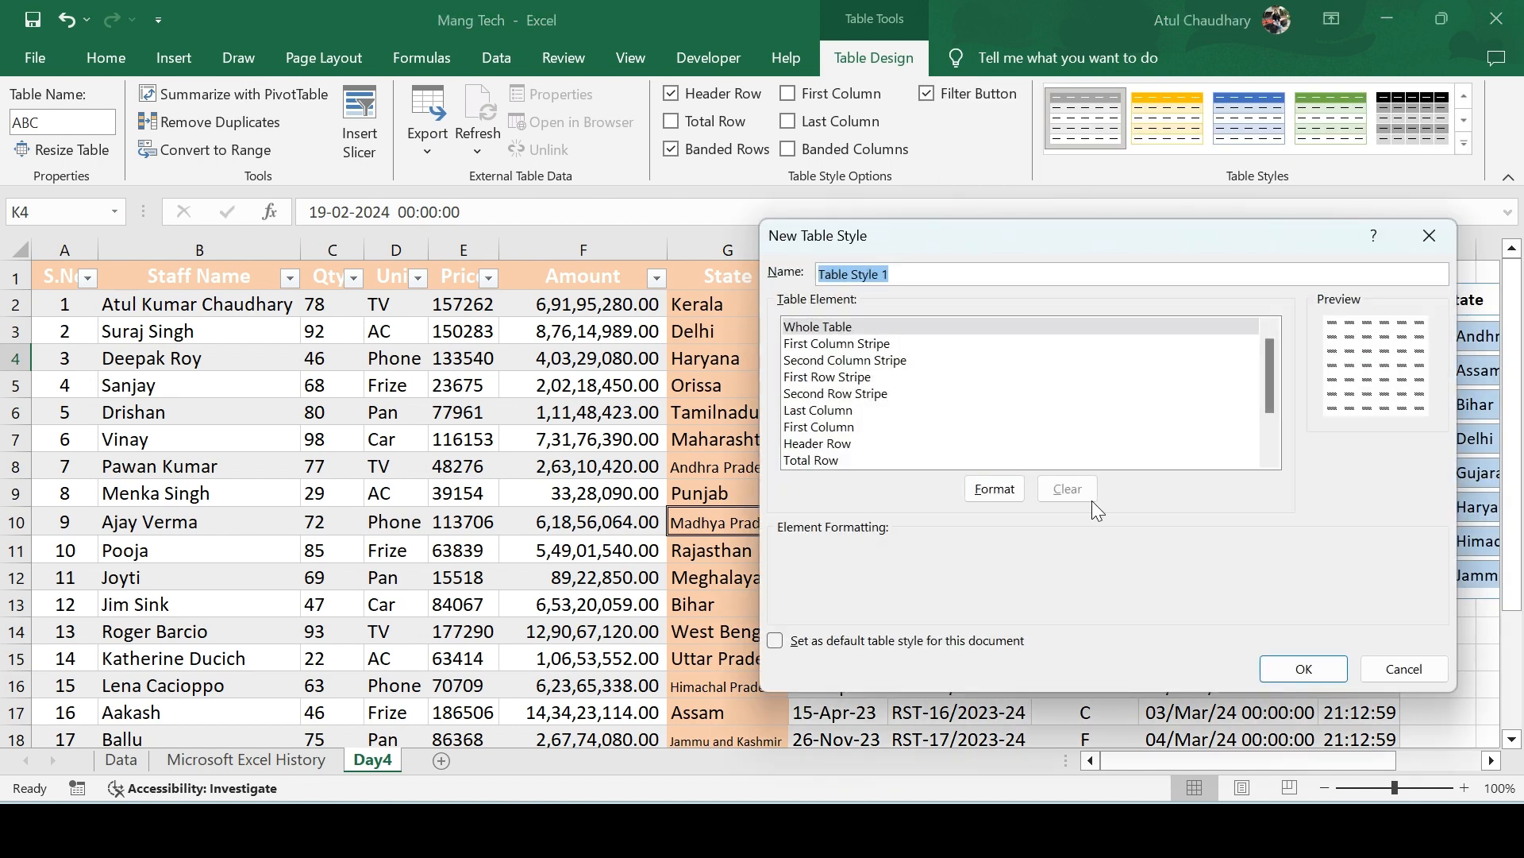
{"action": "key", "text": "Escape"}
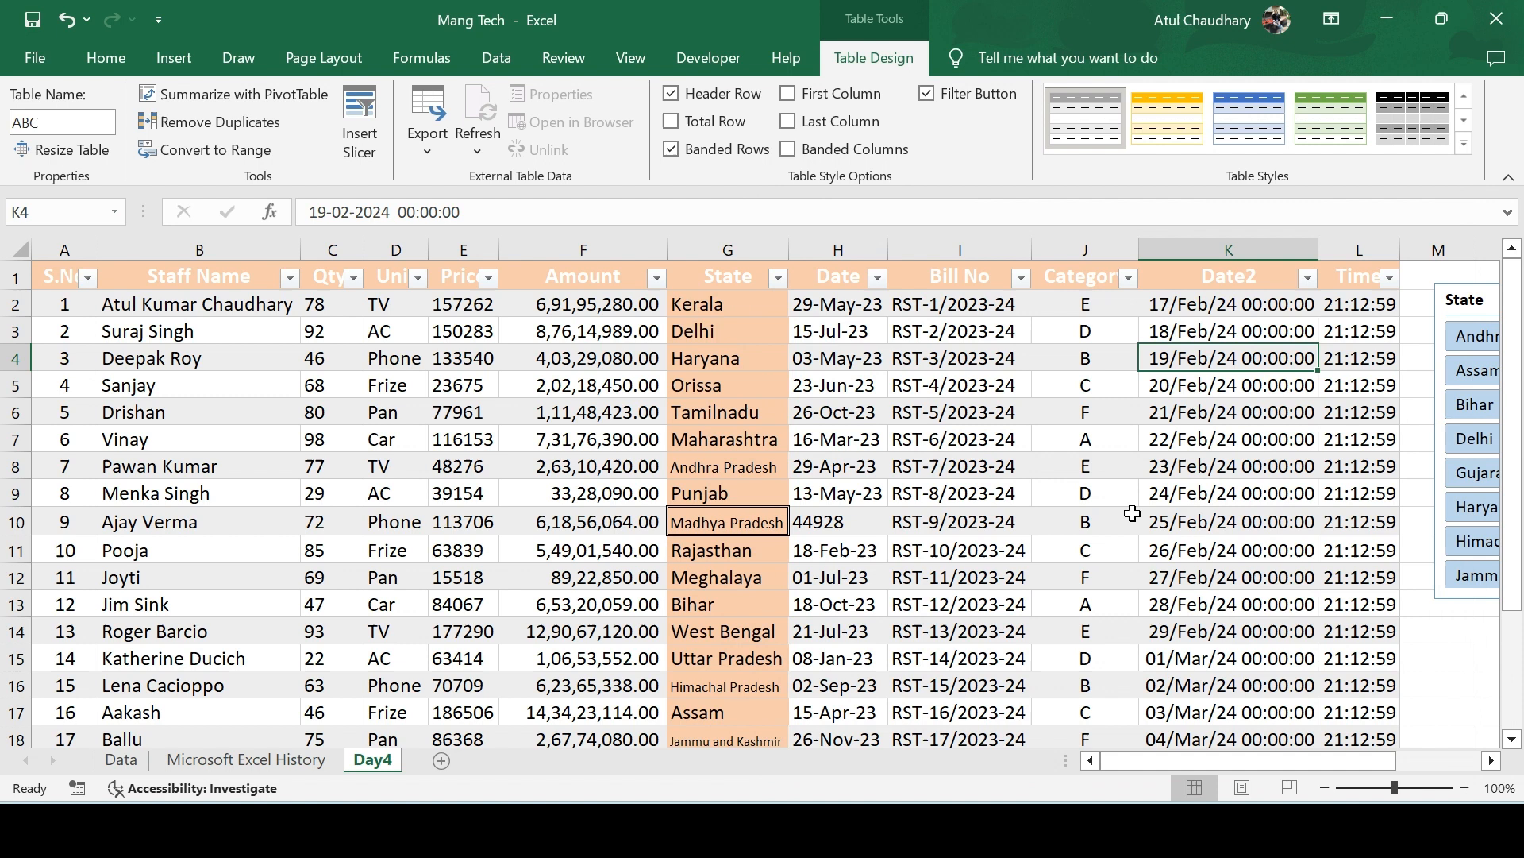
Examine the available cell styles from the Bill No cell I5 without applying one.
{"action": "left_click", "coordinate": [1147, 471]}
{"action": "key", "text": "ctrl+Up"}
{"action": "key", "text": "ctrl+Left"}
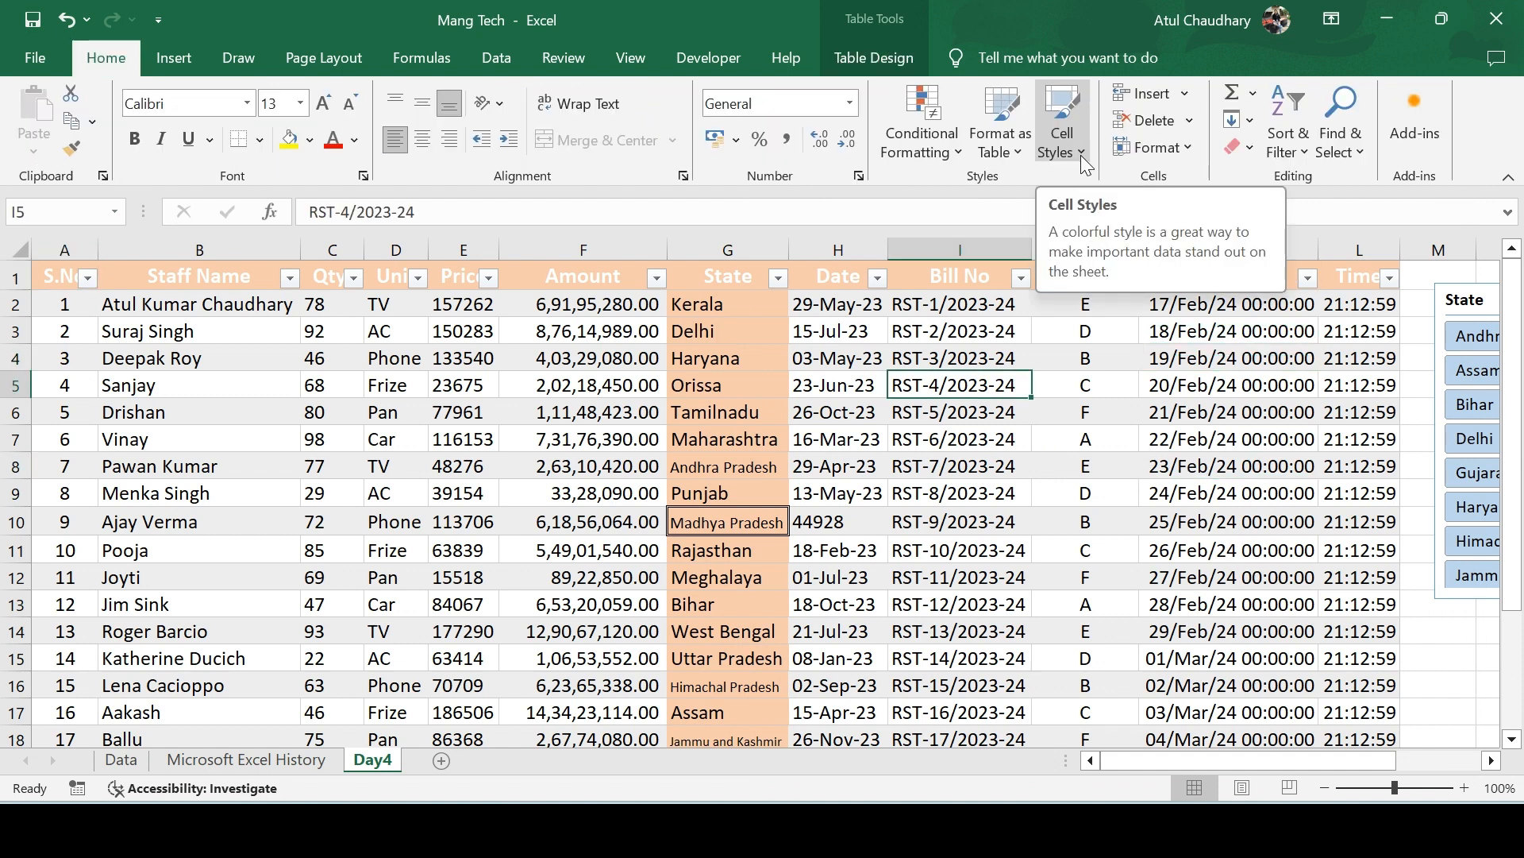
{"action": "left_click", "coordinate": [1080, 154]}
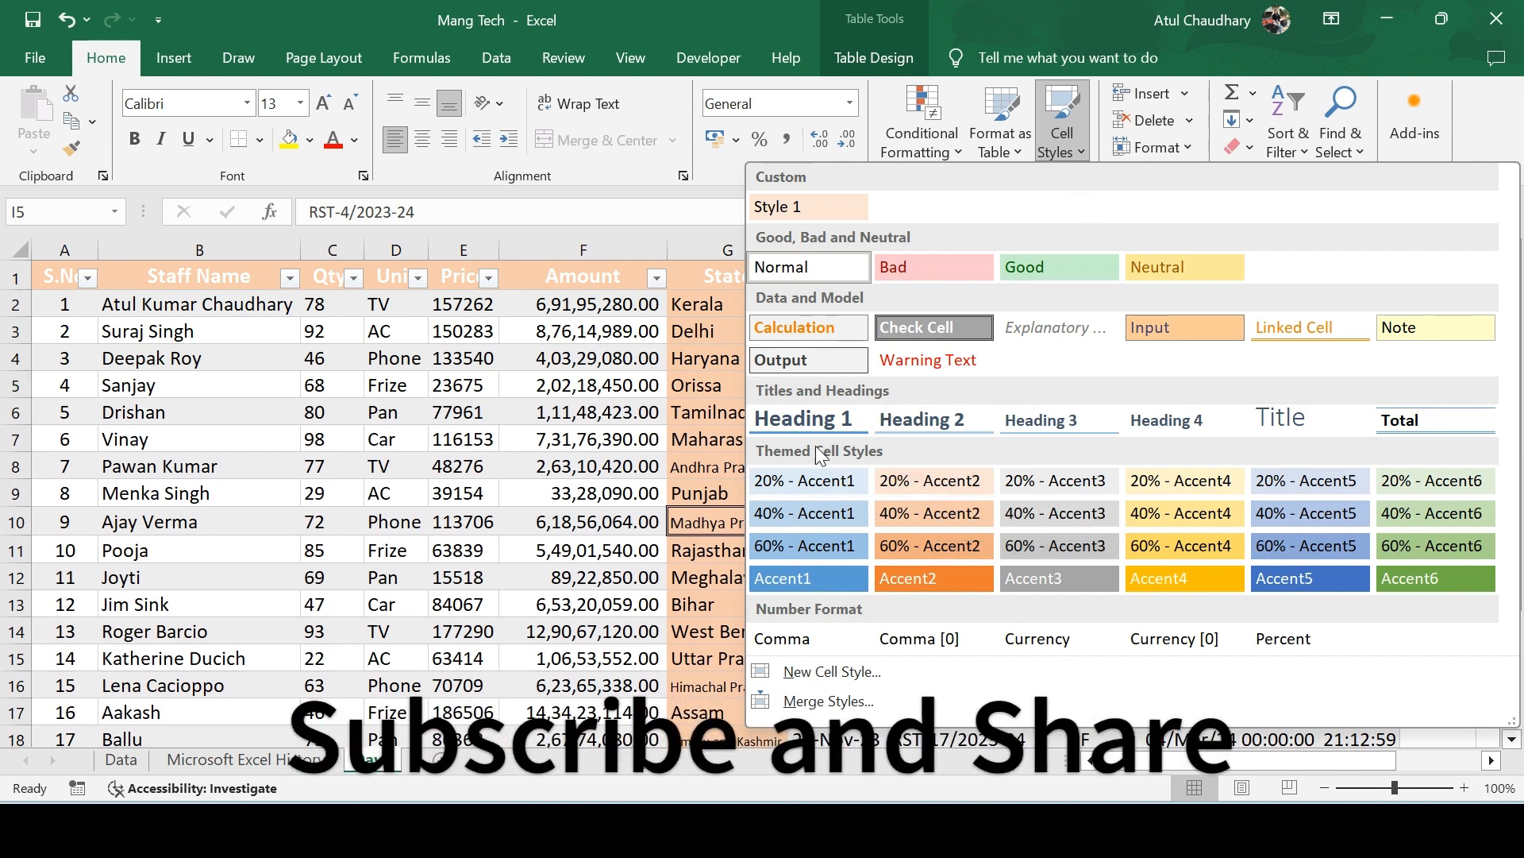
{"action": "left_click", "coordinate": [451, 450]}
Apply the 20% - Accent4 cell style to the whole ABC table, including its header row, and deselect it.
{"action": "key", "text": "ctrl+Home"}
{"action": "key", "text": "ctrl+shift+Down"}
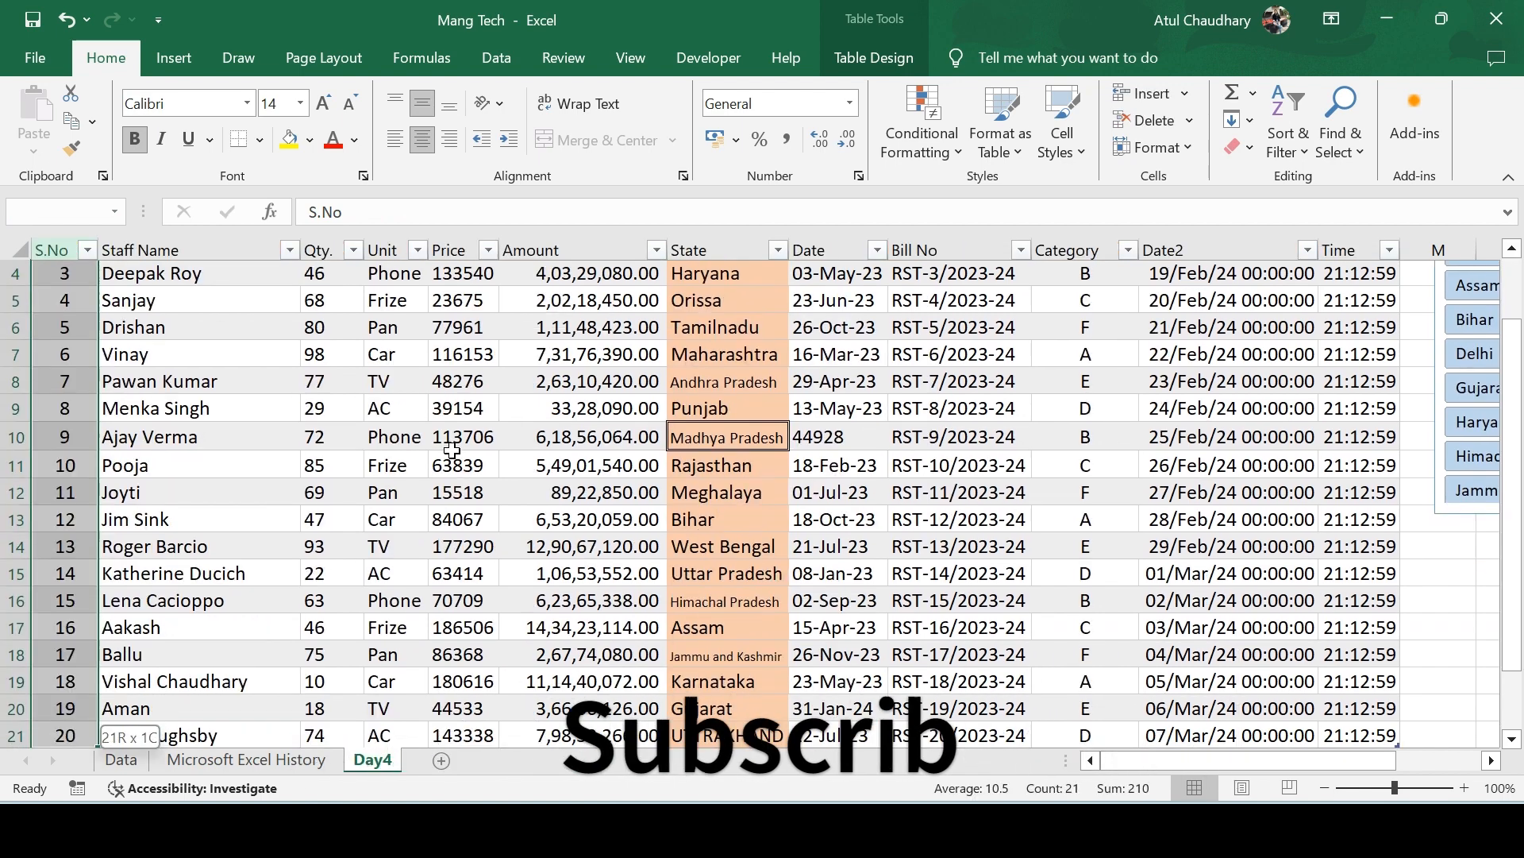
{"action": "key", "text": "ctrl+shift+Right"}
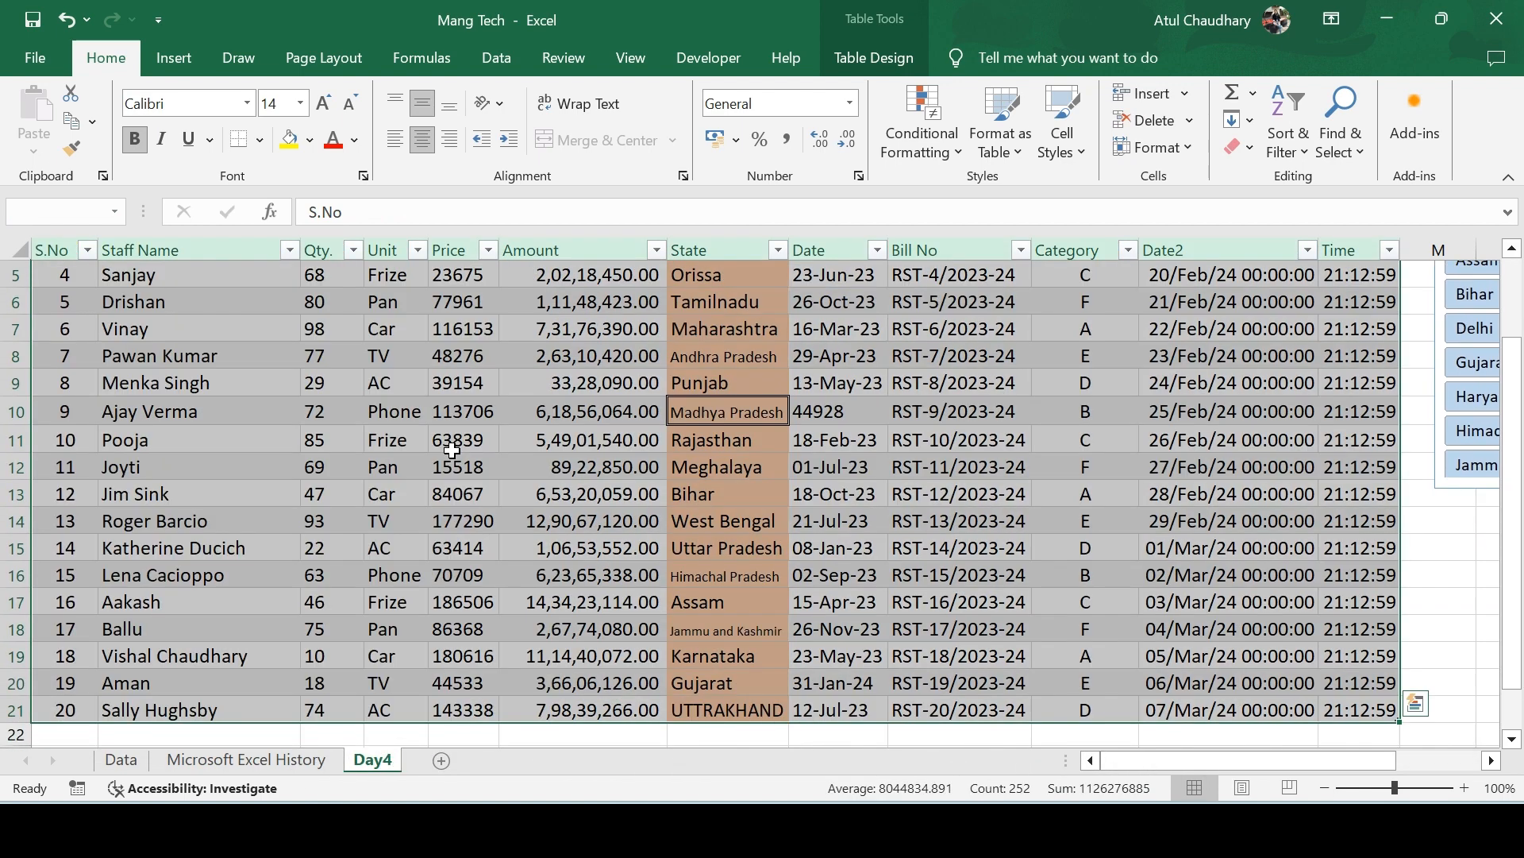
{"action": "left_click", "coordinate": [1064, 159]}
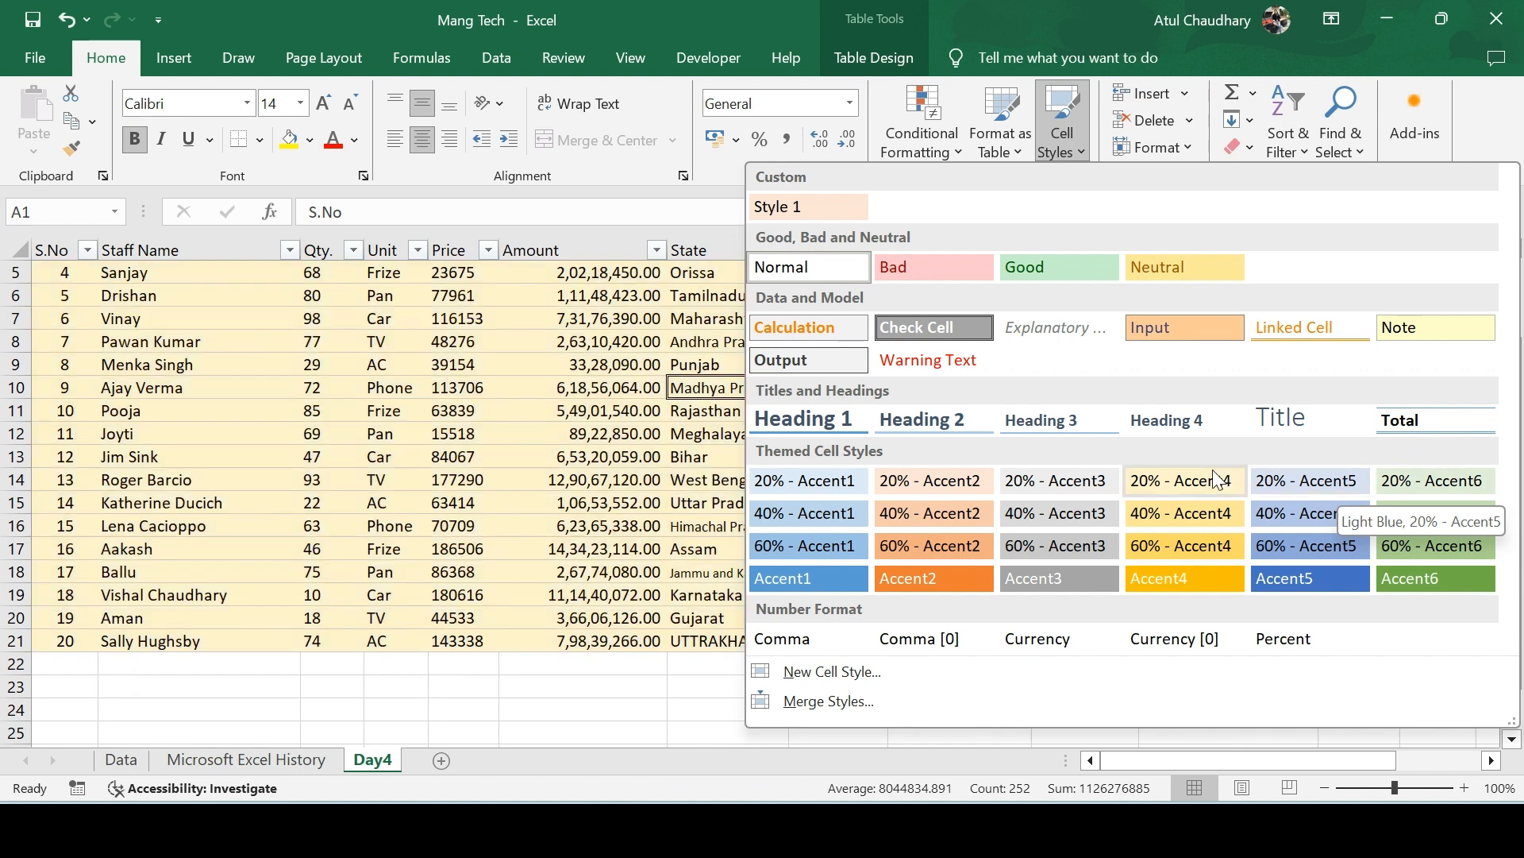
{"action": "left_click", "coordinate": [1217, 481]}
{"action": "scroll", "coordinate": [1104, 397], "scroll_direction": "up", "scroll_amount": 2}
{"action": "left_click", "coordinate": [1104, 337]}
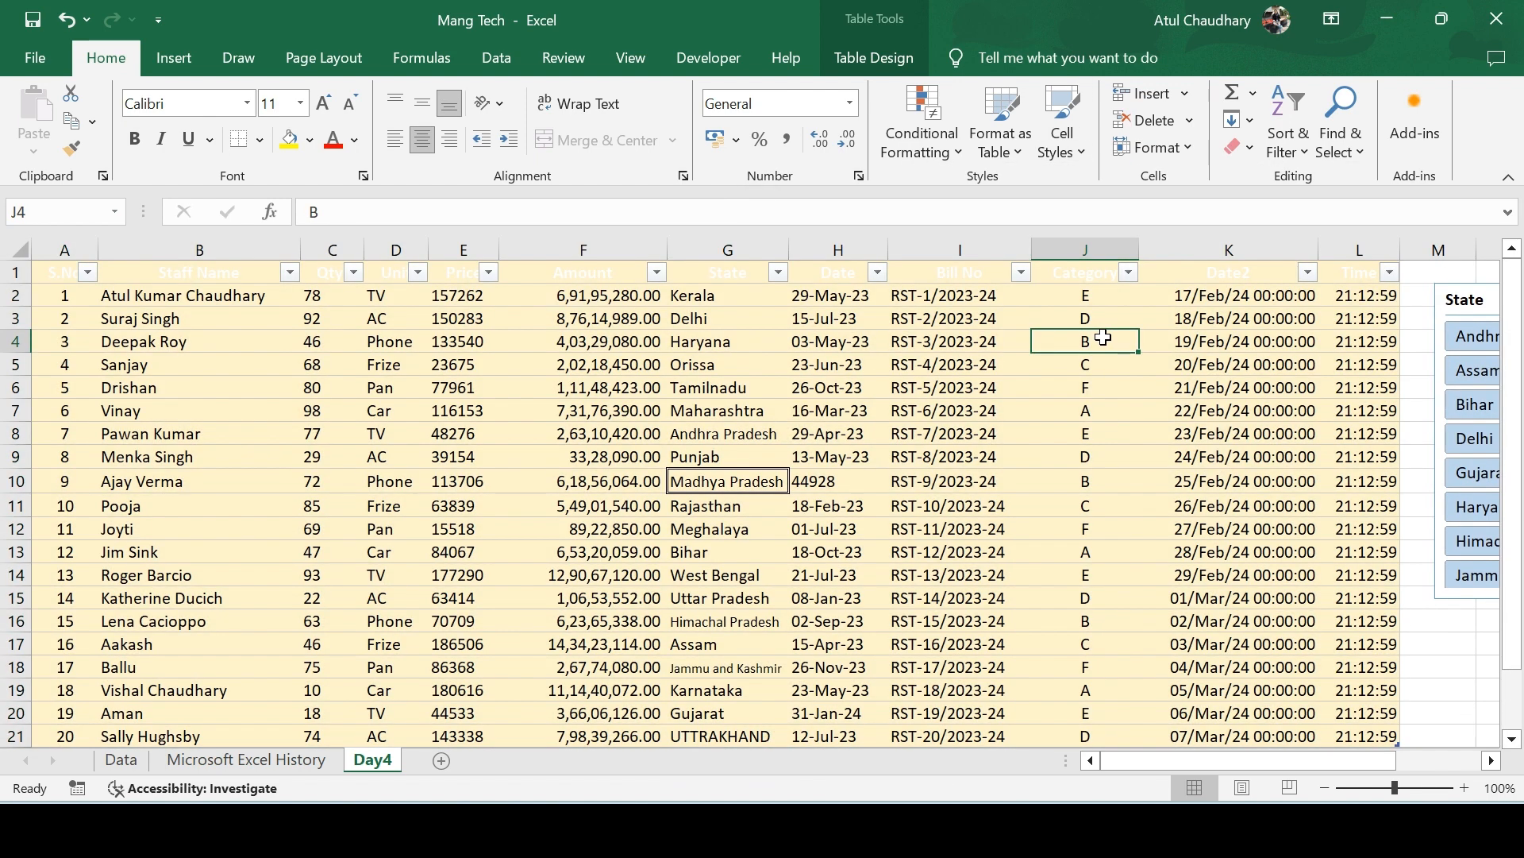